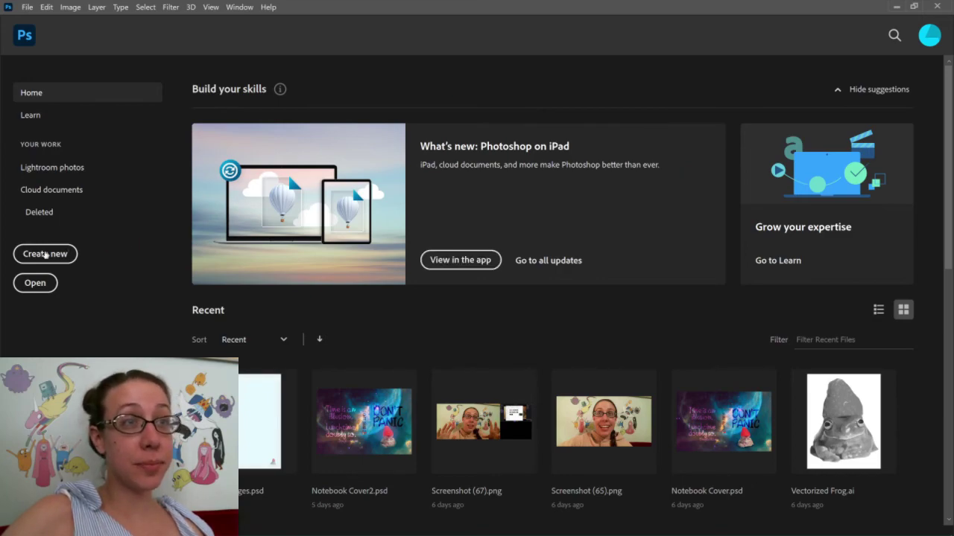
Start a new document and look over the width units and the Art & Illustration presets
left_click(45, 254)
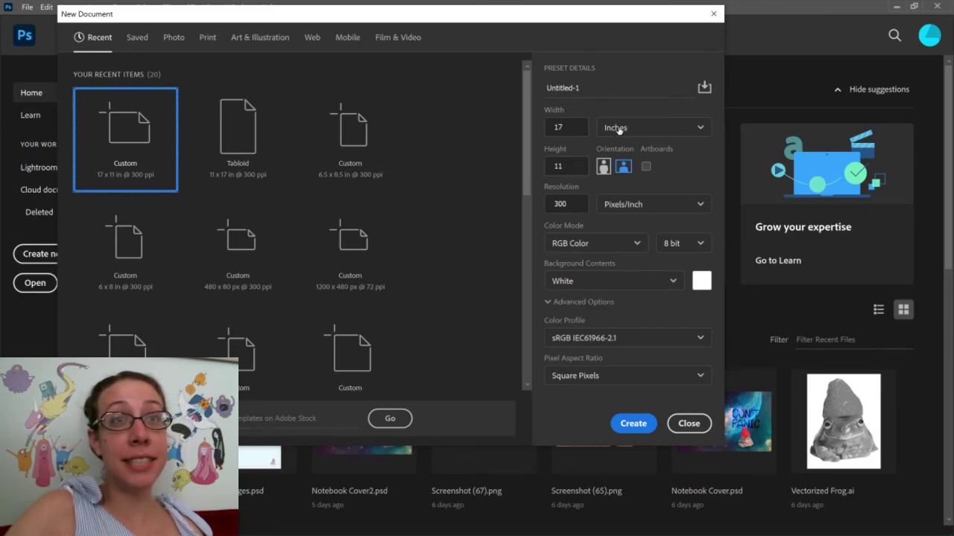
left_click(641, 129)
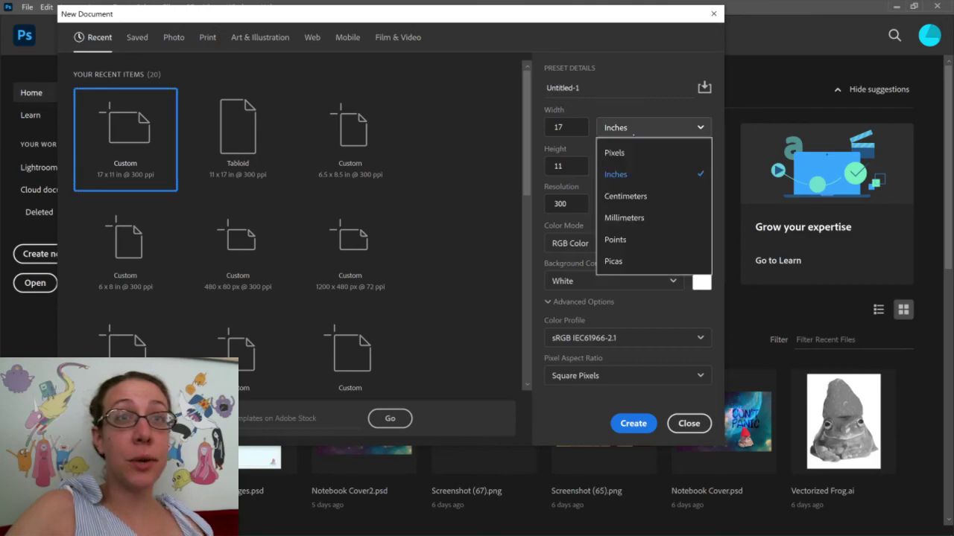
left_click(634, 130)
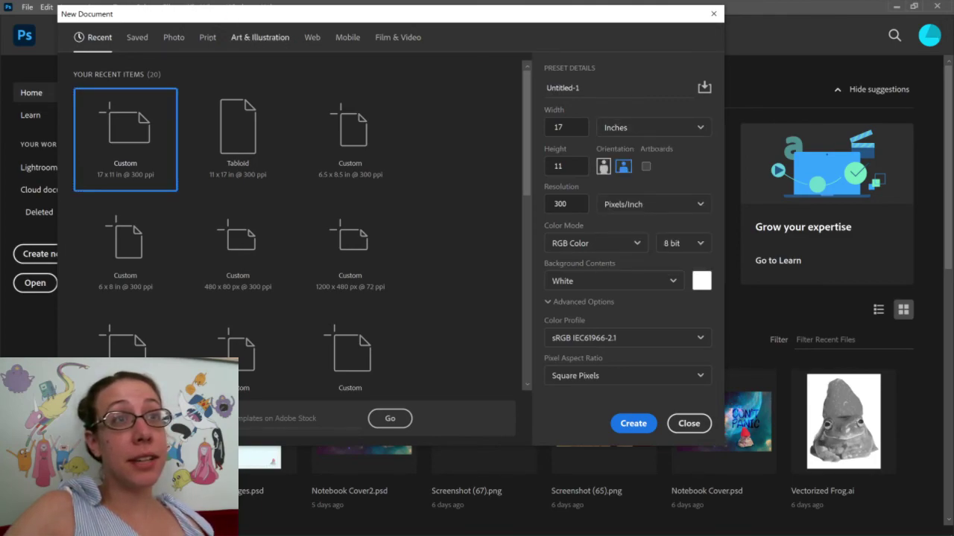
left_click(260, 37)
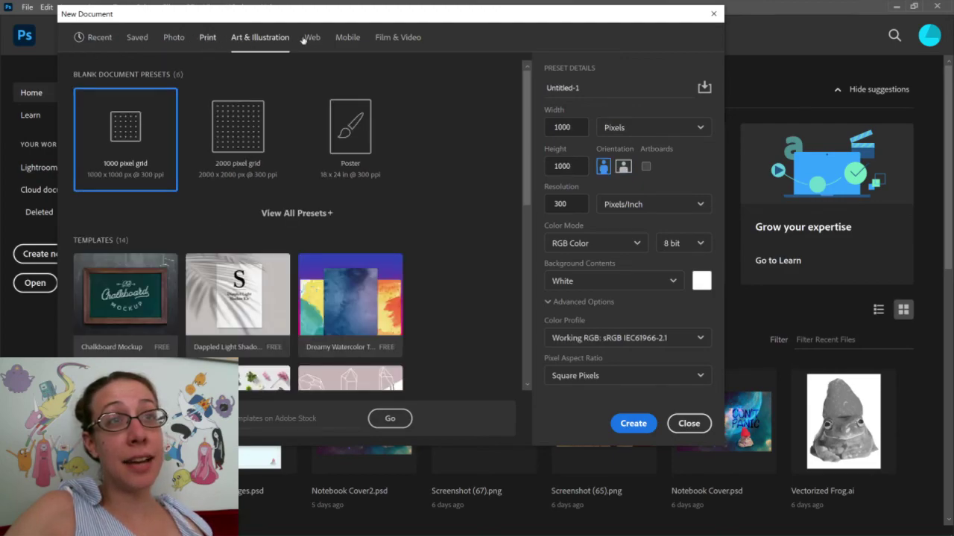
Choose the Tabloid print preset for the new document and set it to landscape, 17 x 11 inches
left_click(208, 37)
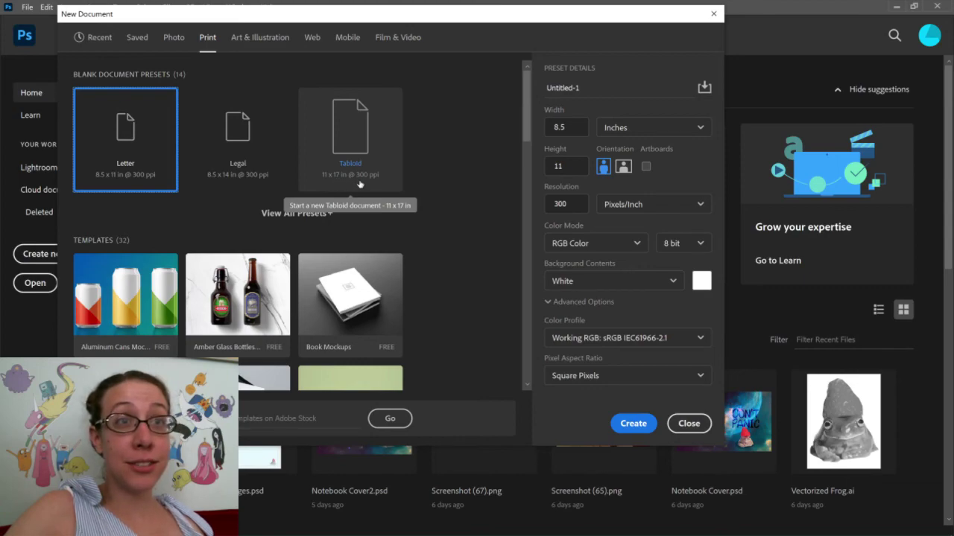
left_click(345, 132)
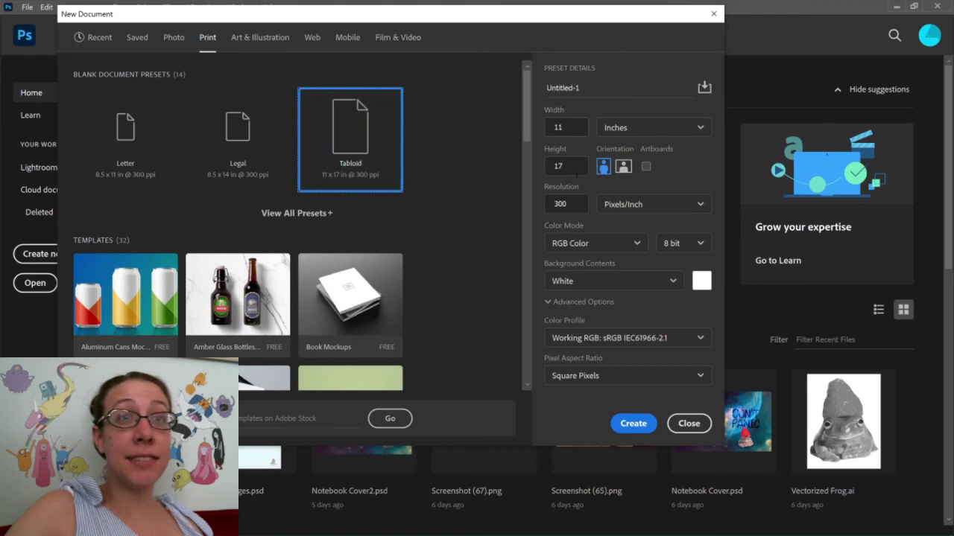
left_click(566, 127)
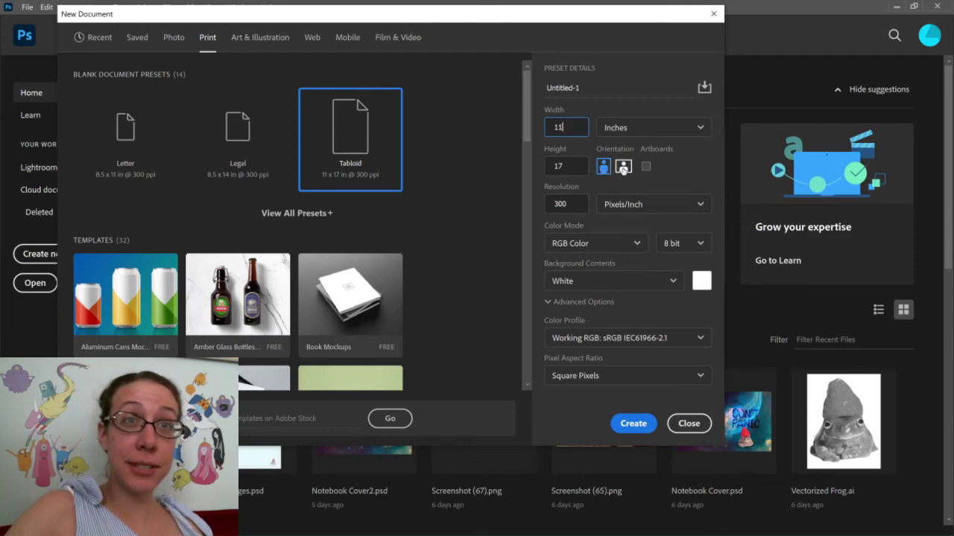
left_click(624, 168)
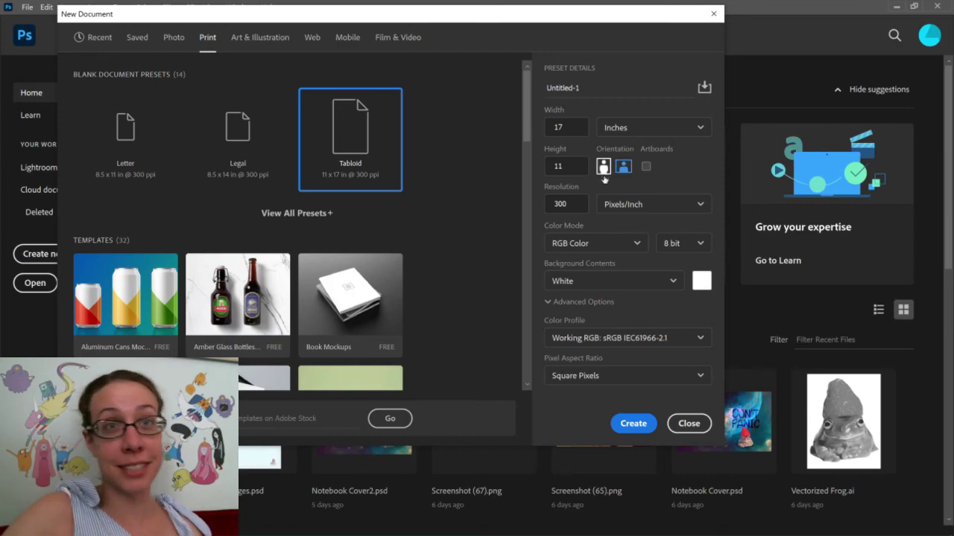
Check the image resolution graphic in Chrome, return to Photoshop and create the document at 300 pixels/inch
double_click(560, 203)
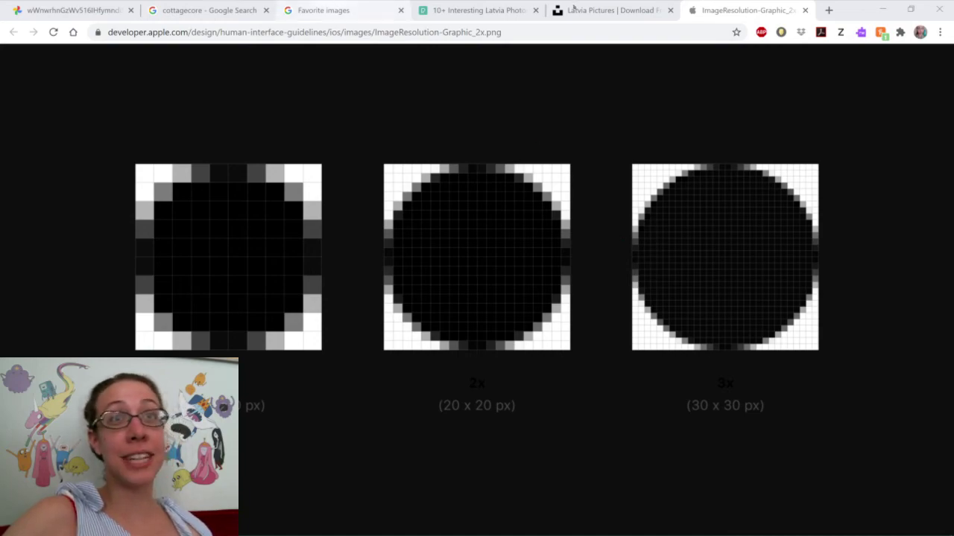
mouse_move(779, 525)
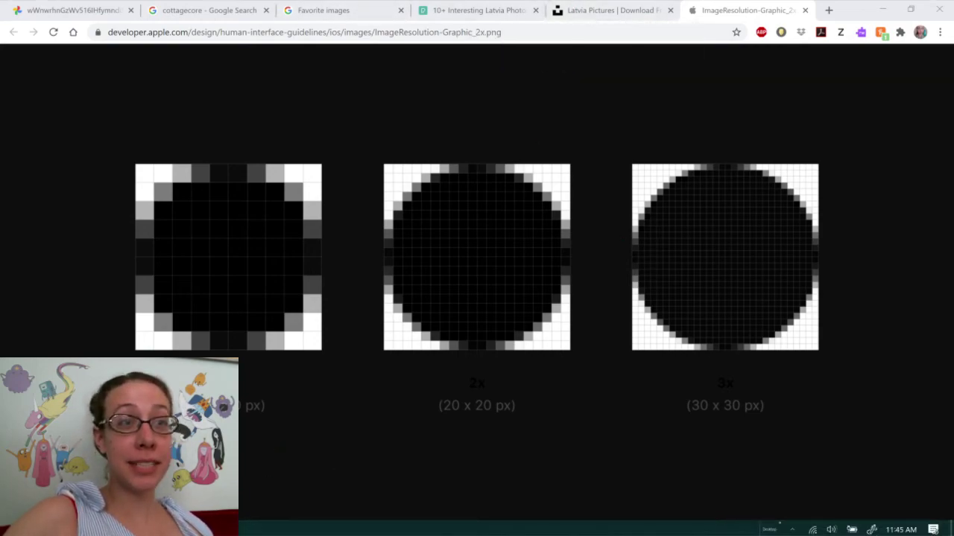
left_click(171, 527)
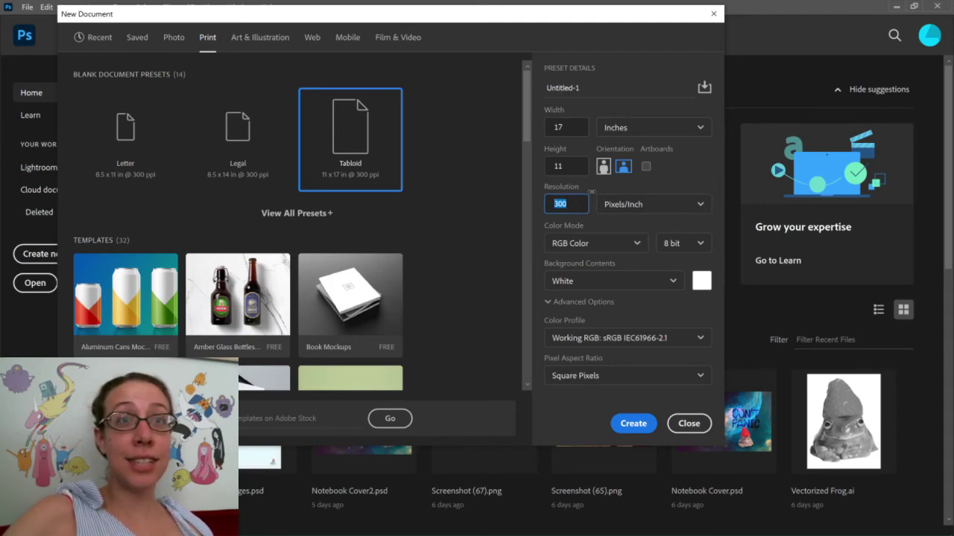
left_click(632, 425)
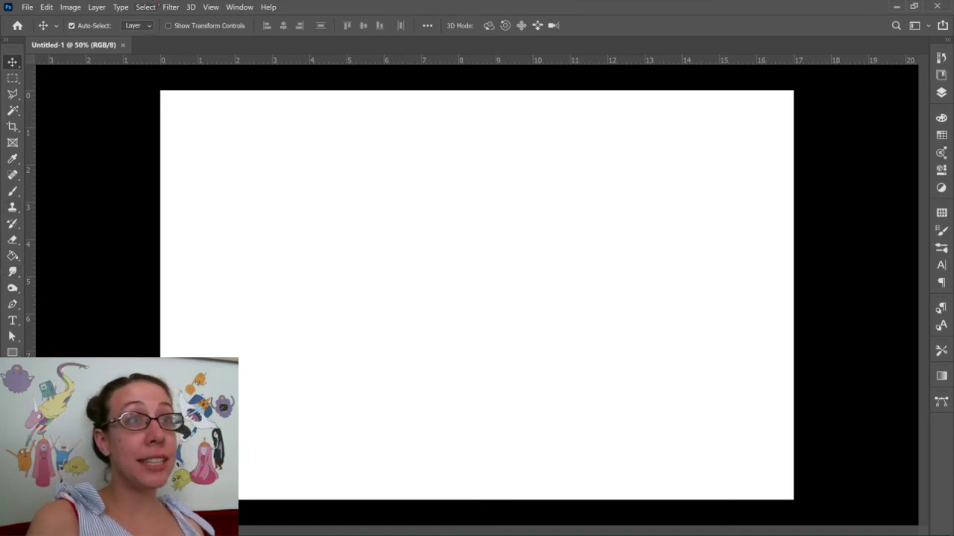
Examine the available window arrangements, workspaces and panels, and the toolbar customization list, without changing anything
left_click(145, 6)
left_click(170, 7)
left_click(145, 7)
left_click(145, 6)
left_click(240, 6)
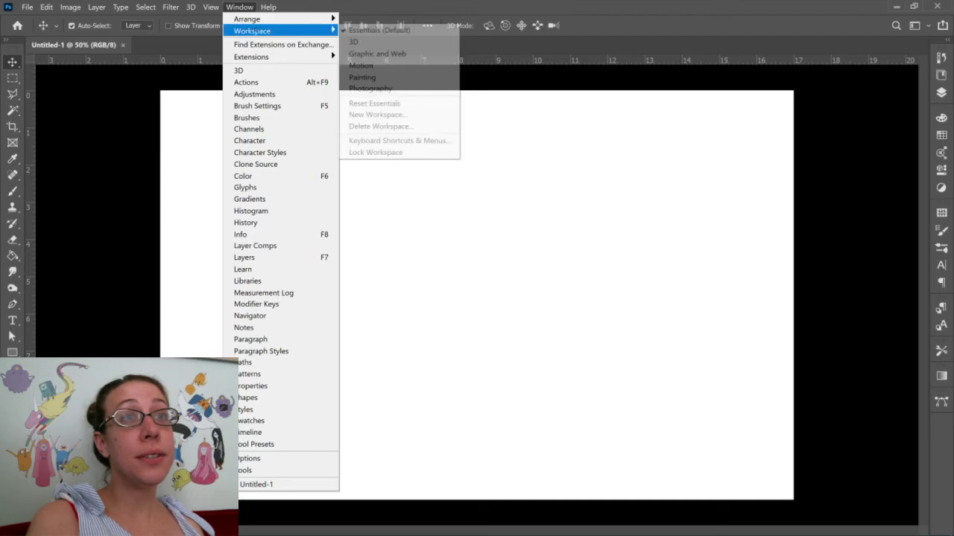
mouse_move(257, 20)
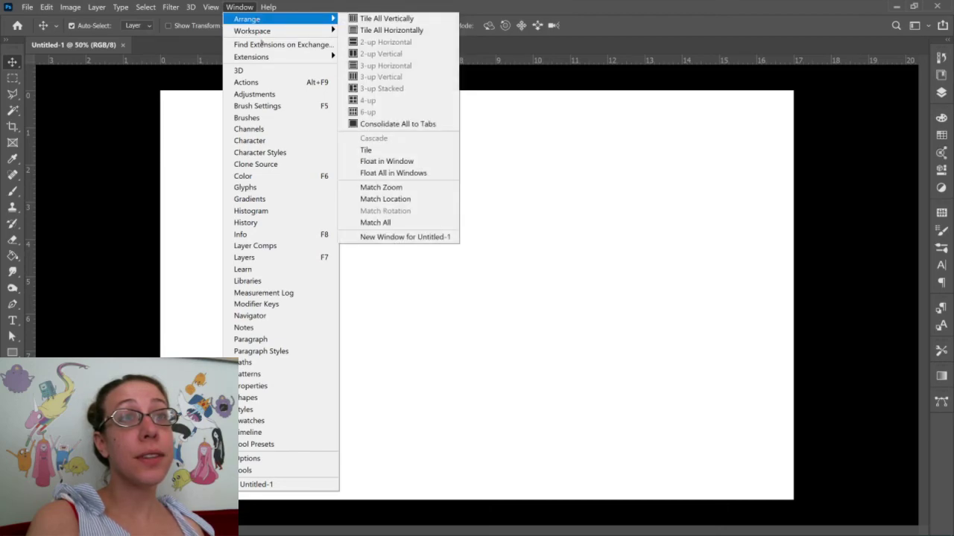
mouse_move(266, 58)
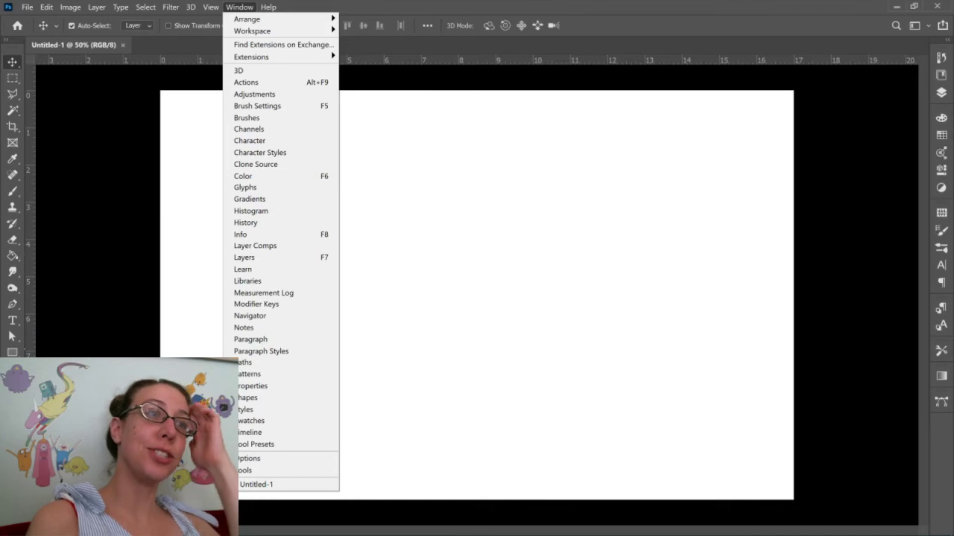
key("Escape")
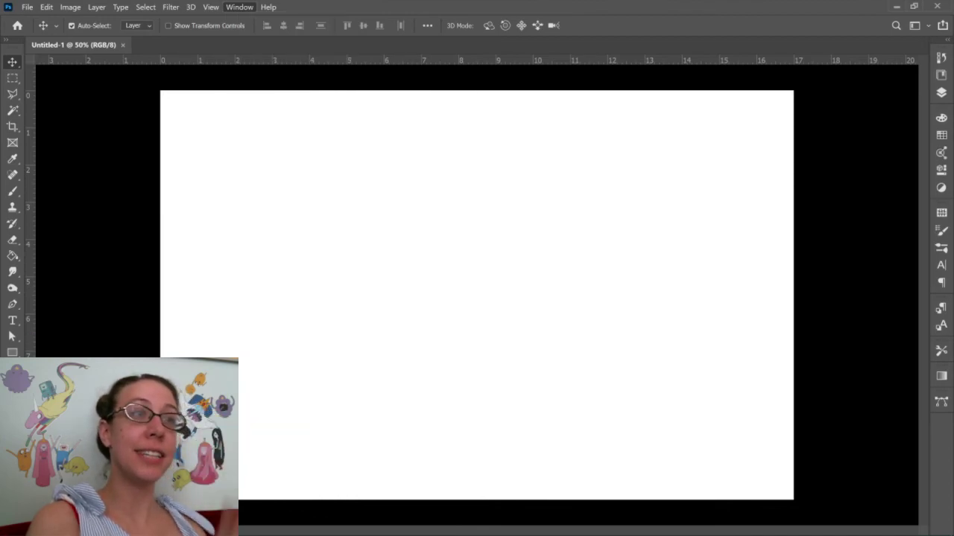
left_click(12, 401)
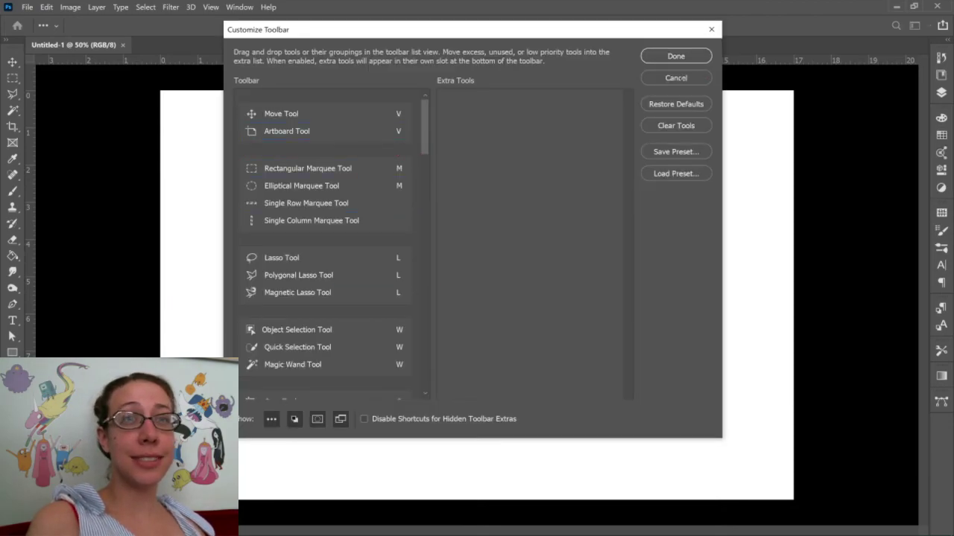
left_click(675, 77)
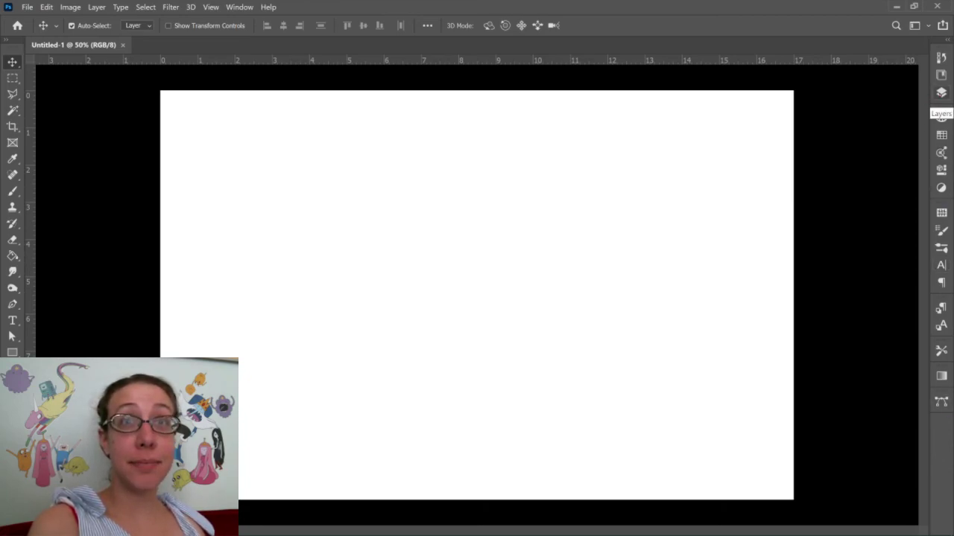
Look at the Layers panel, close it, and widen the collapsed panel dock to show the panel names
left_click(941, 92)
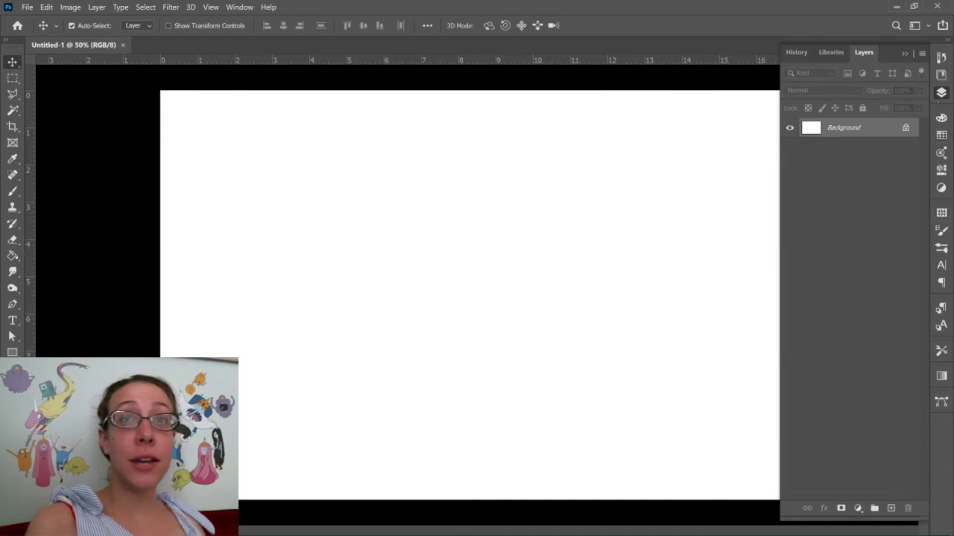
key("F7")
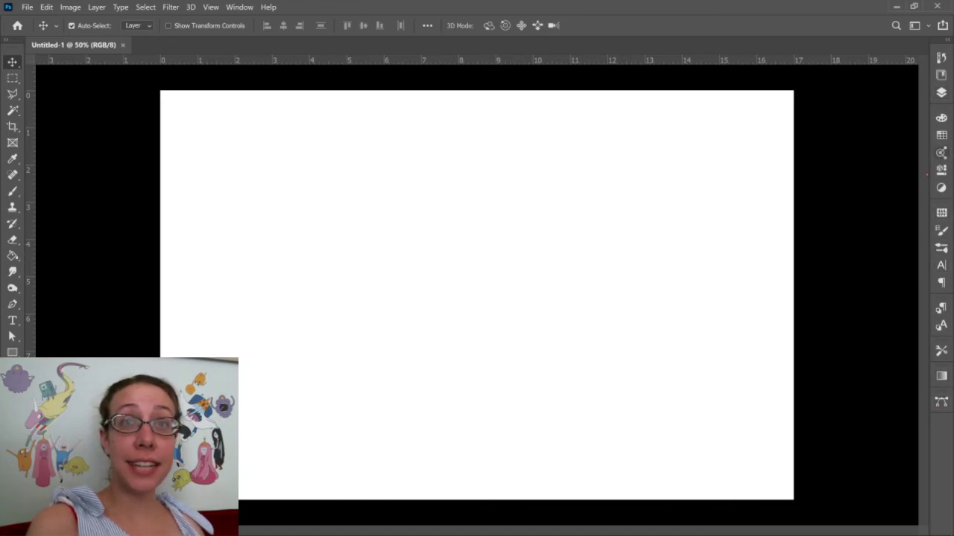
left_click_drag(874, 186, 841, 186)
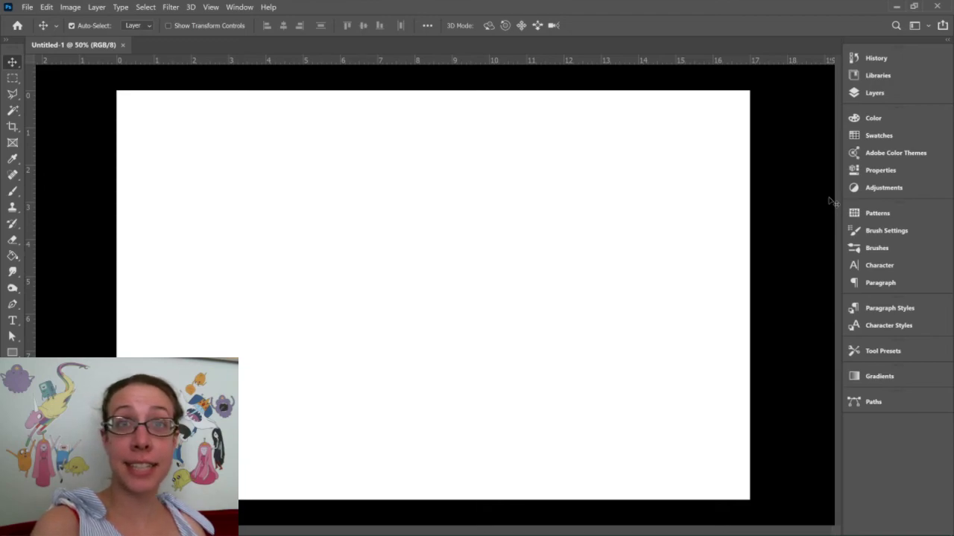
left_click_drag(828, 198, 838, 170)
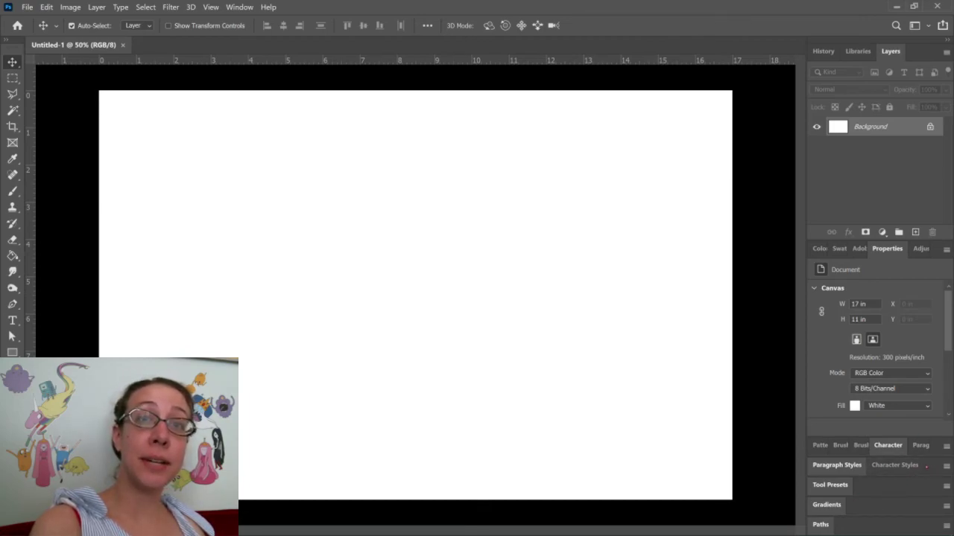
Pull the Paragraph Styles group and the Character group into separate columns, and collapse all panel columns to labelled icons
left_click_drag(926, 464, 797, 347)
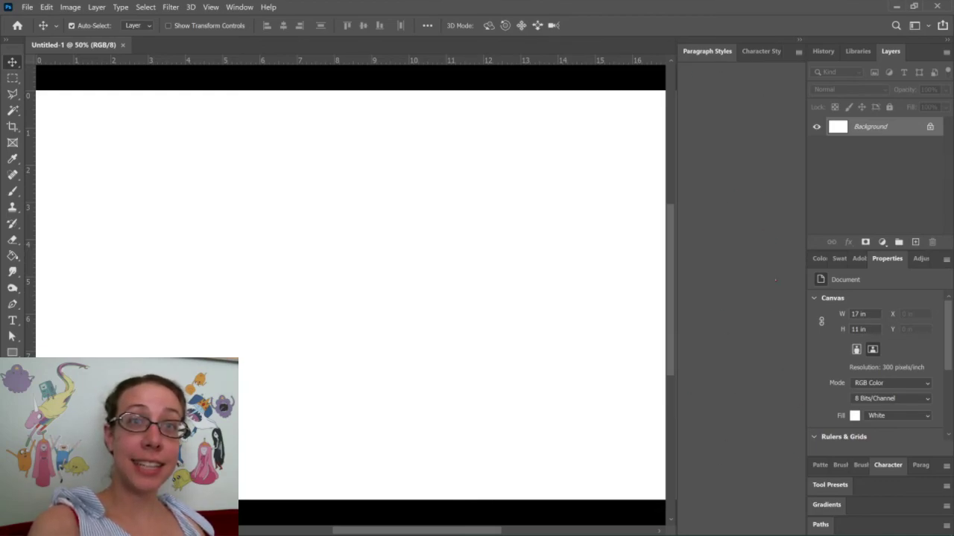
mouse_move(920, 465)
left_mouse_down()
mouse_move(777, 419)
mouse_move(787, 416)
mouse_move(805, 336)
left_mouse_up()
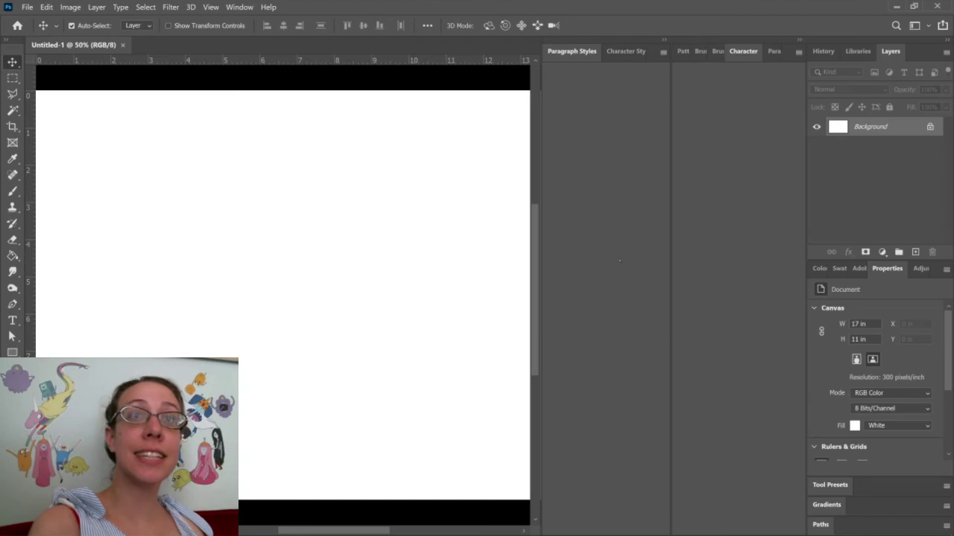
left_click_drag(841, 39, 952, 232)
left_click_drag(663, 241, 683, 236)
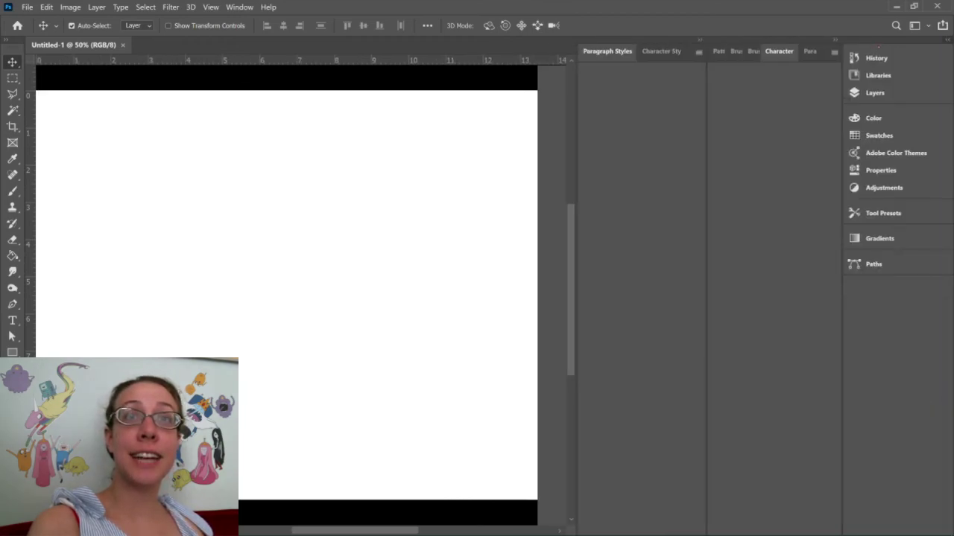
left_click(835, 40)
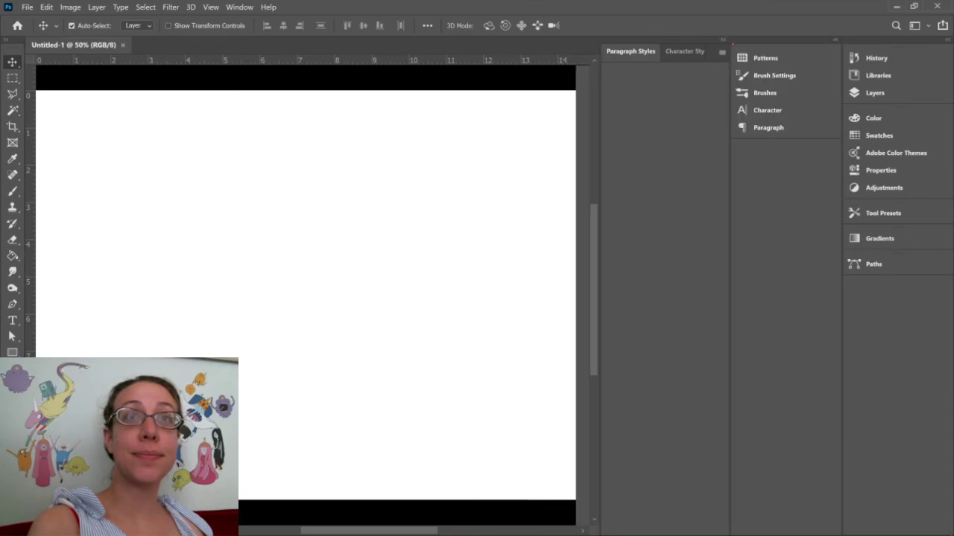
left_click(723, 41)
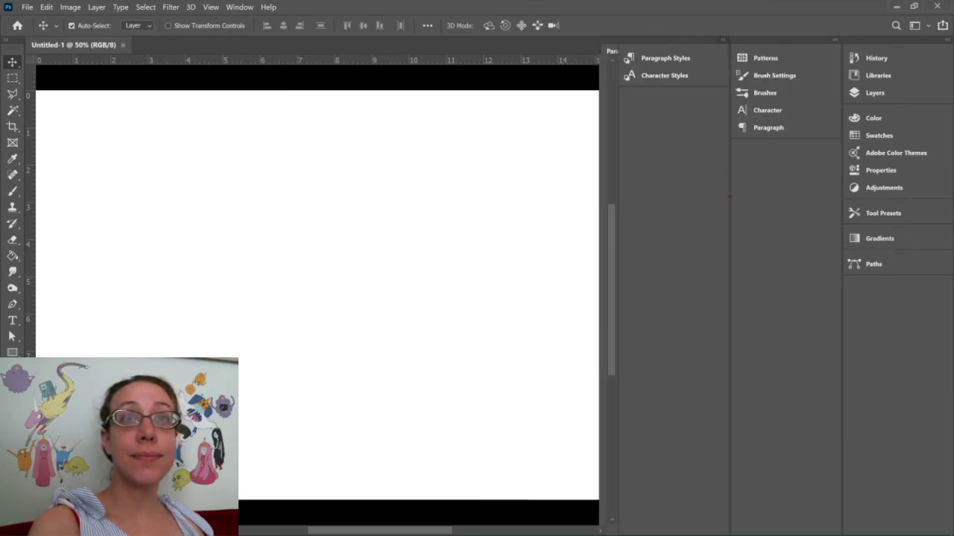
Dock the Patterns-to-Paragraph group below Paths in the main column, and the Paragraph and Character Styles group beneath it
mouse_move(793, 48)
left_mouse_down()
mouse_move(906, 313)
mouse_move(906, 286)
left_mouse_up()
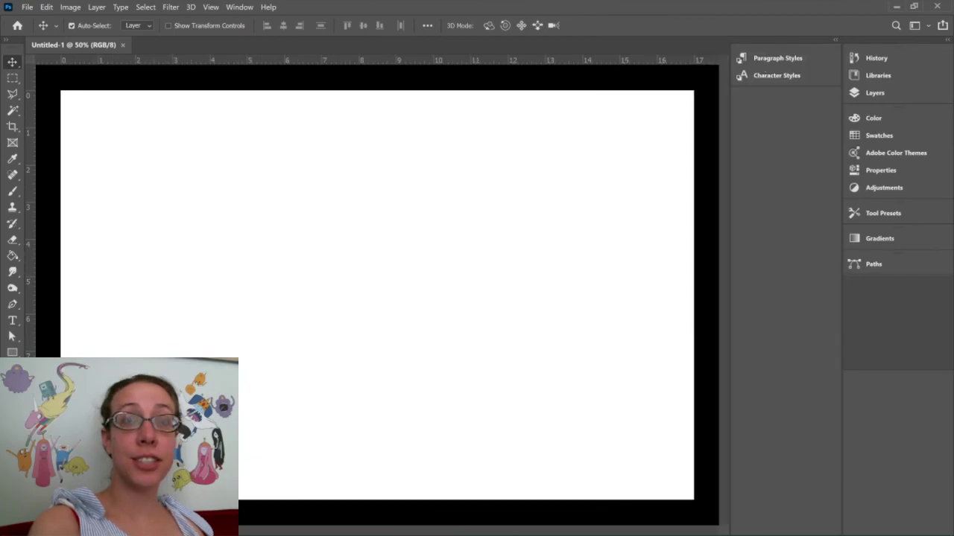
left_click_drag(782, 50, 856, 382)
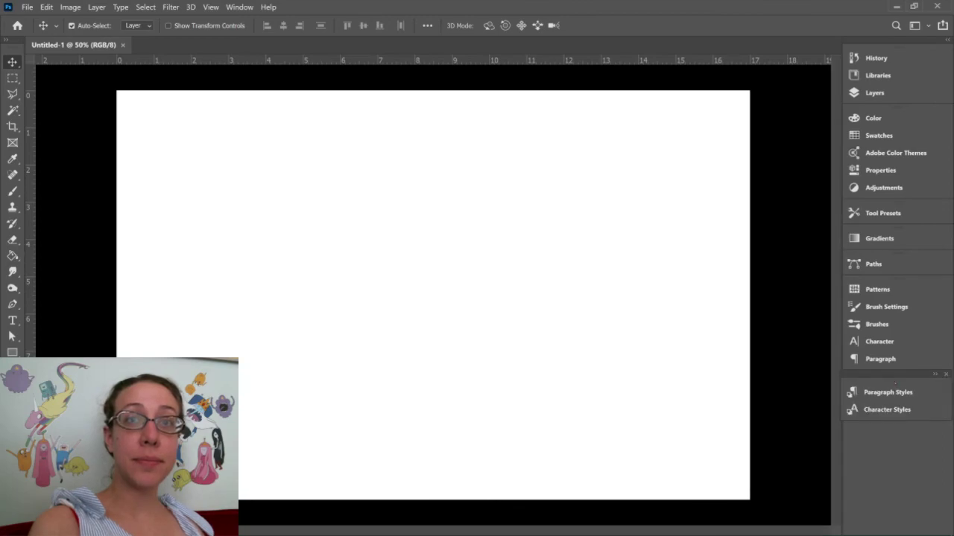
left_click_drag(903, 374, 761, 254)
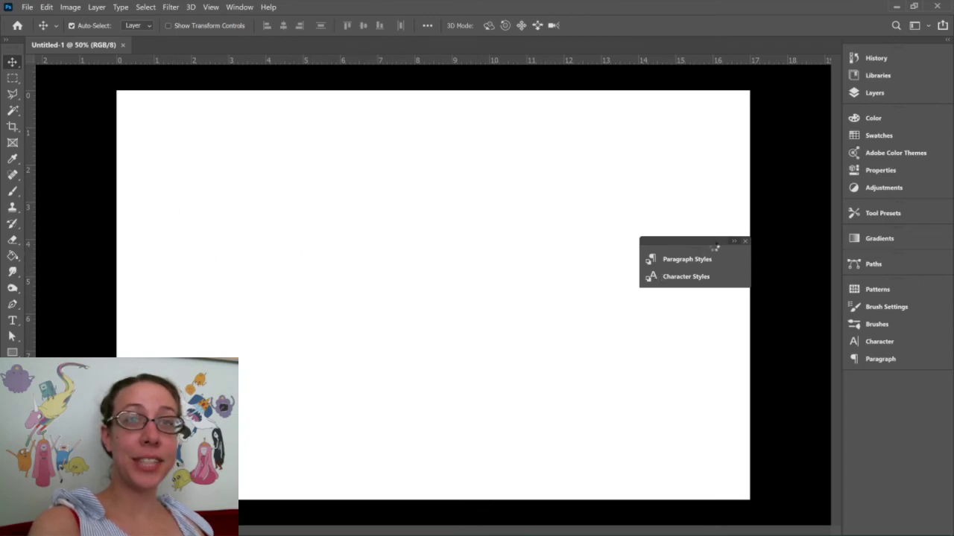
left_click(683, 259)
left_click_drag(699, 242, 879, 387)
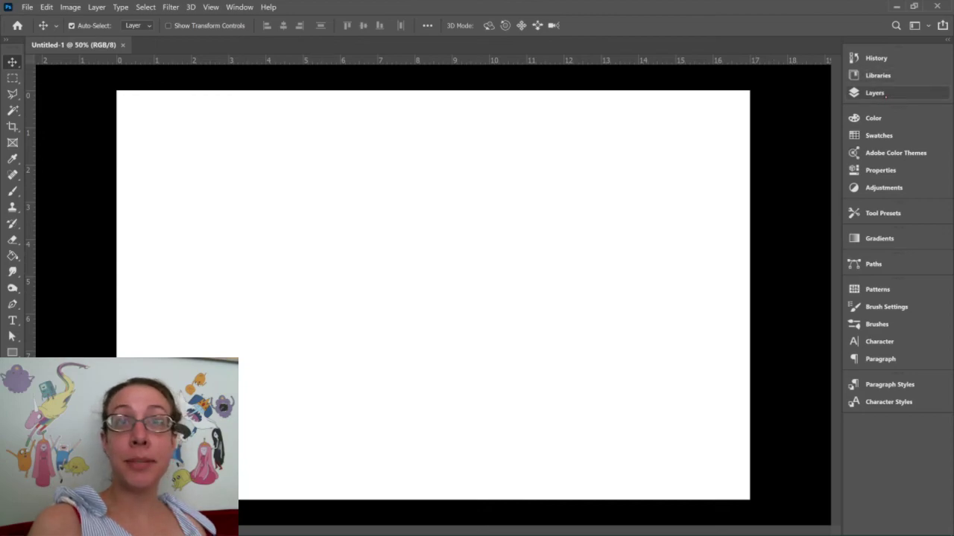
Expand the Layers panel, and switch to Chrome to show the saved Favorite images collection
left_click(885, 94)
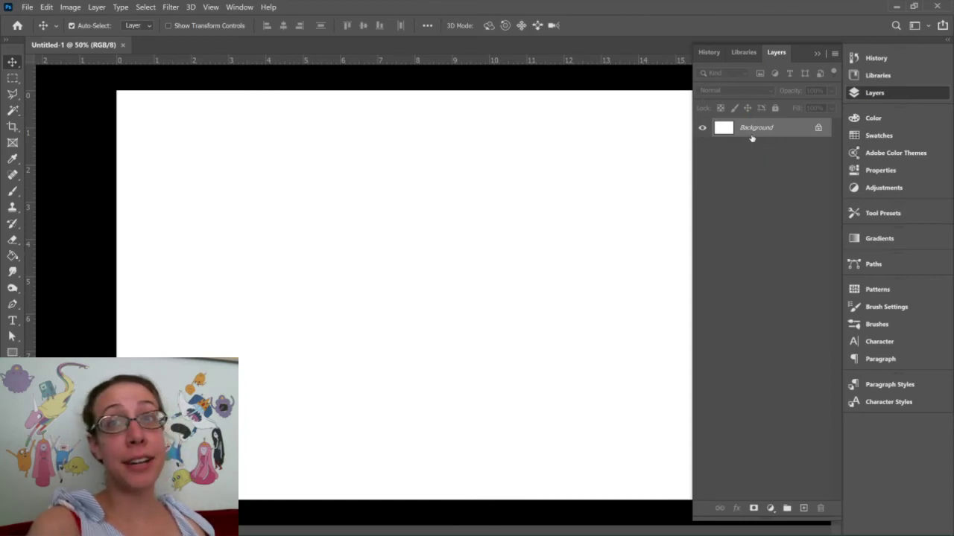
mouse_move(134, 535)
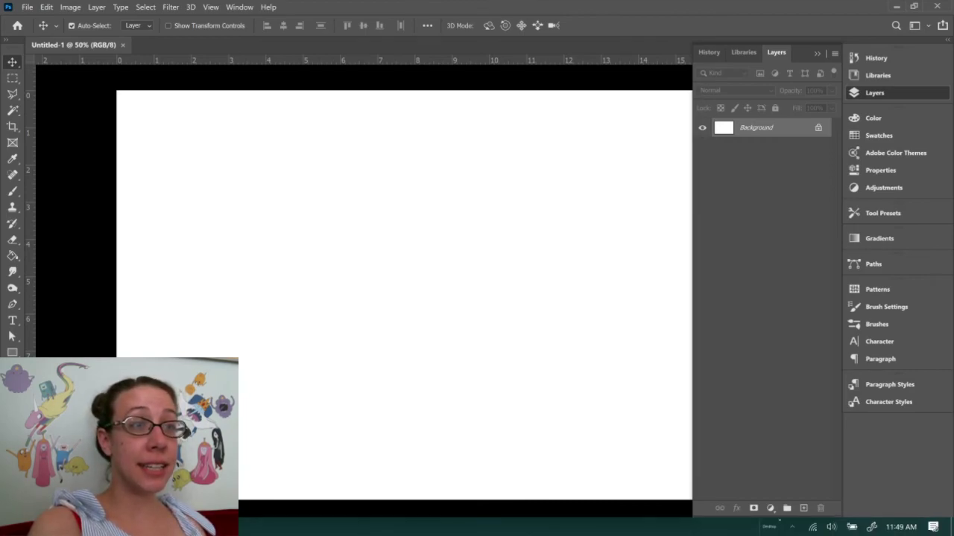
left_click(120, 527)
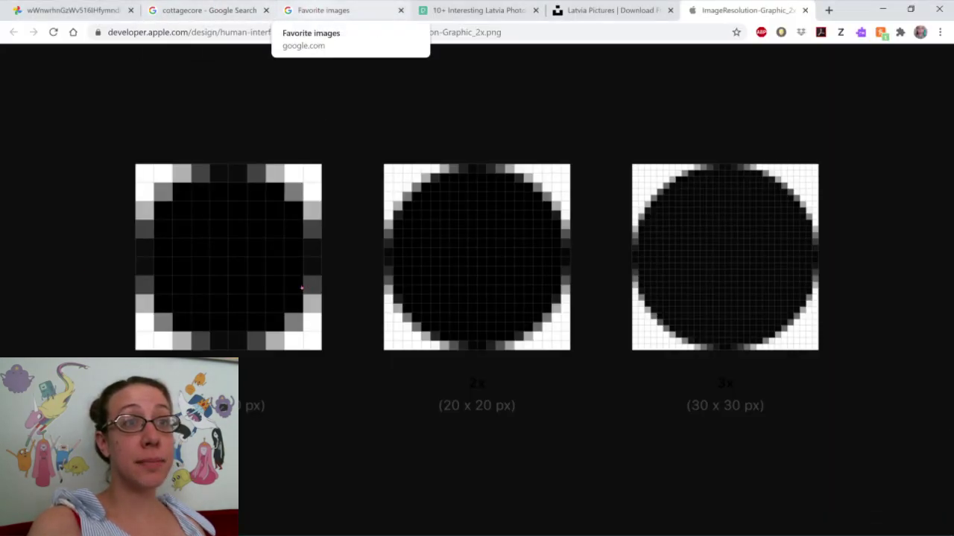
left_click(324, 11)
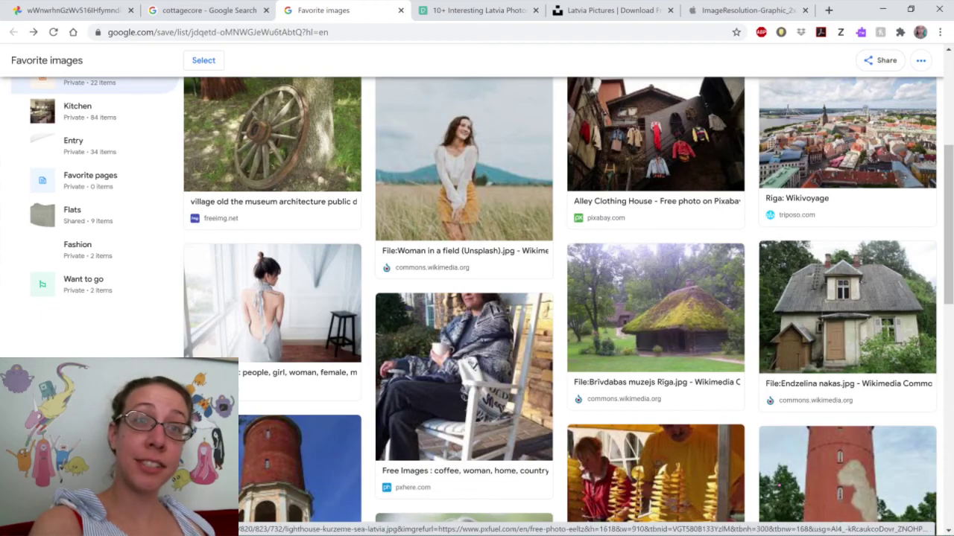
Open the red-topped Latvian water tower image from the Favorite images collection and copy it
scroll(364, 382, "down", 1)
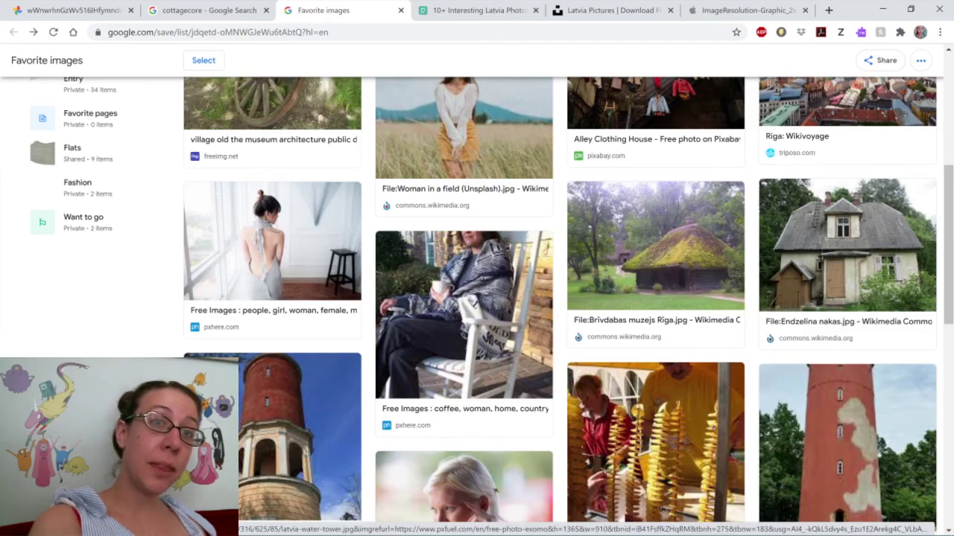
scroll(711, 426, "down", 1)
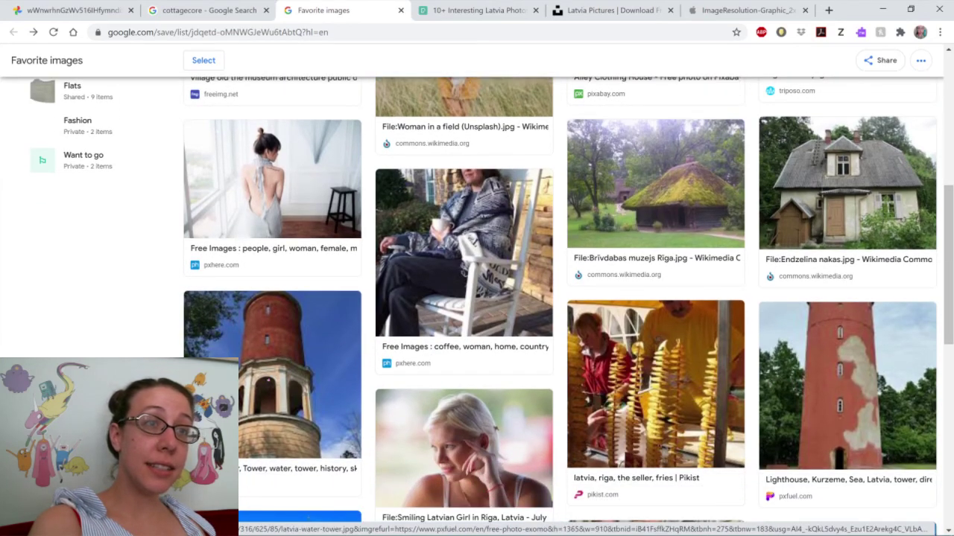
left_click(270, 377)
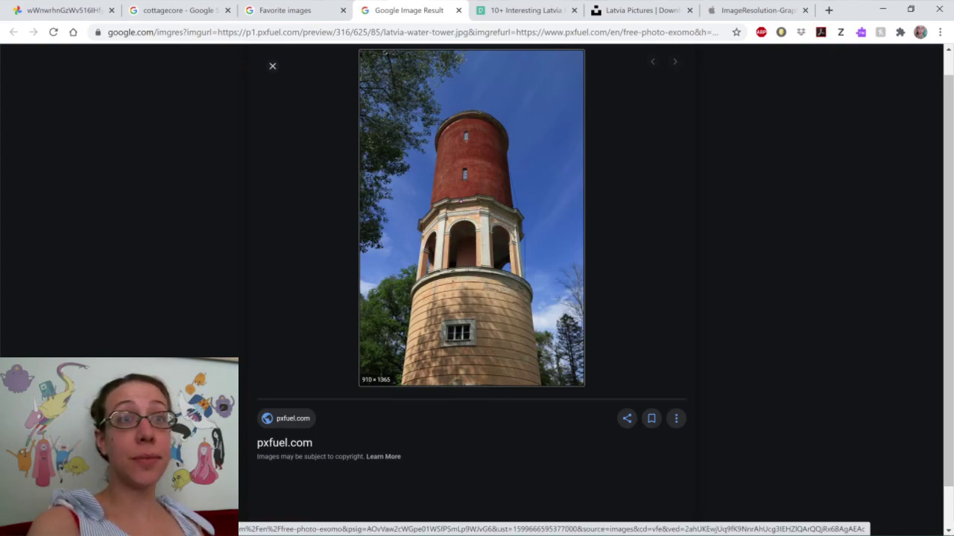
right_click(440, 204)
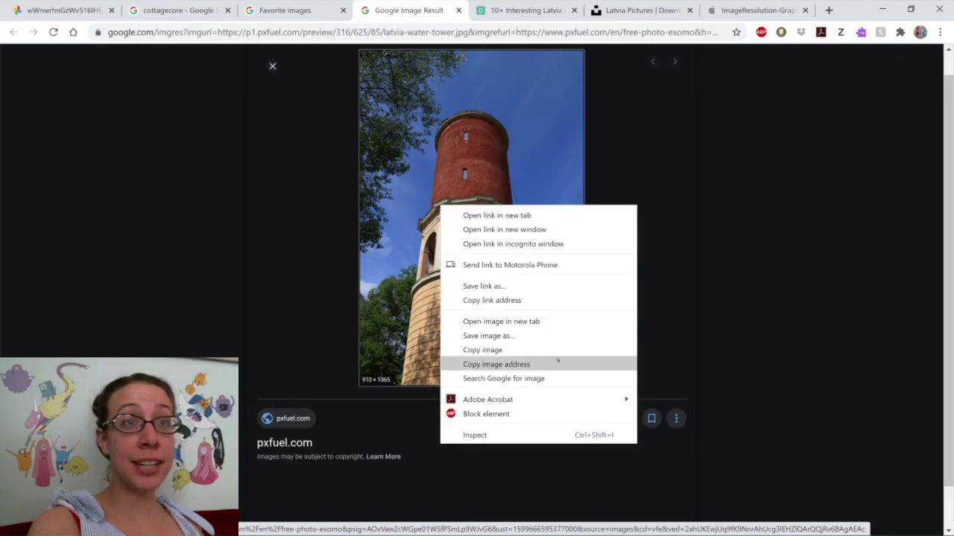
left_click(483, 350)
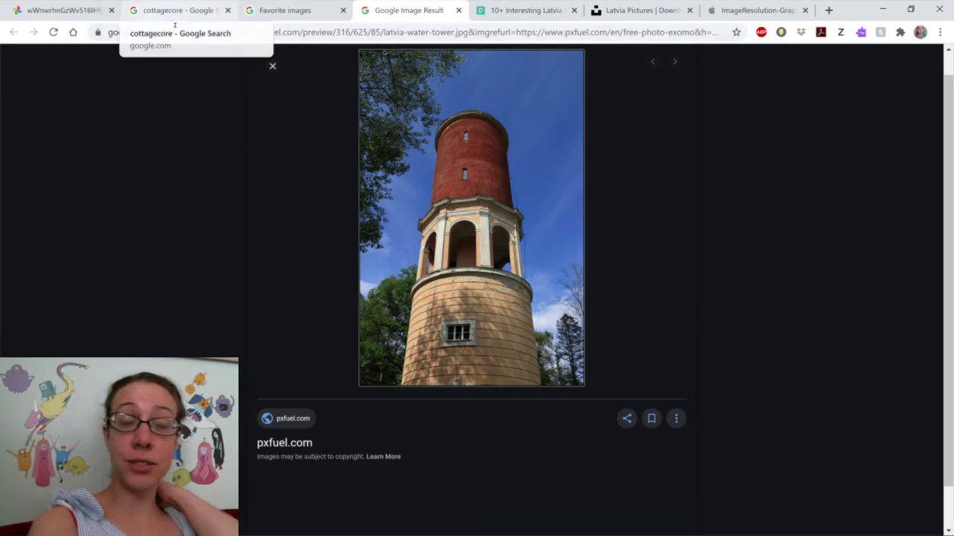
Check the water tower image's pixel size, and review the license and size filter options on the cottagecore image search
mouse_move(379, 383)
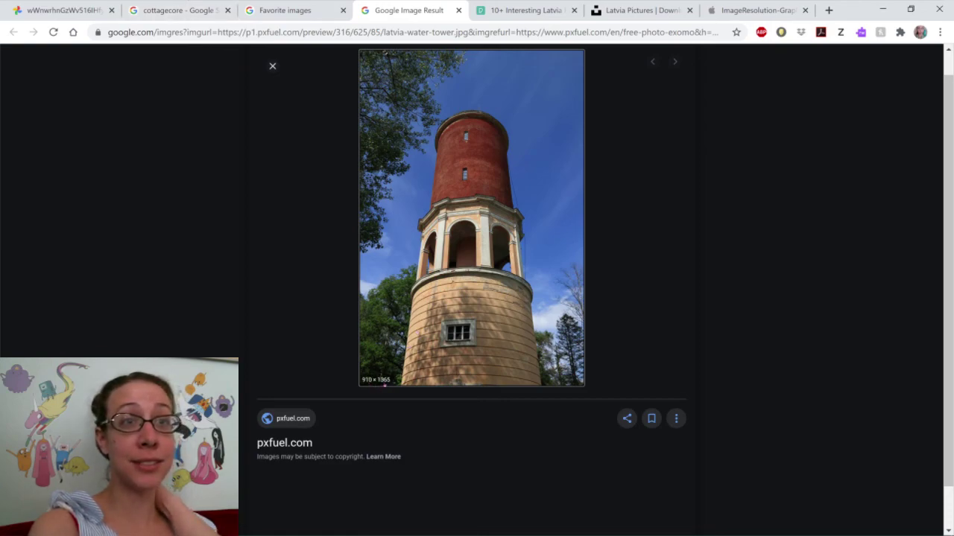
left_click(197, 16)
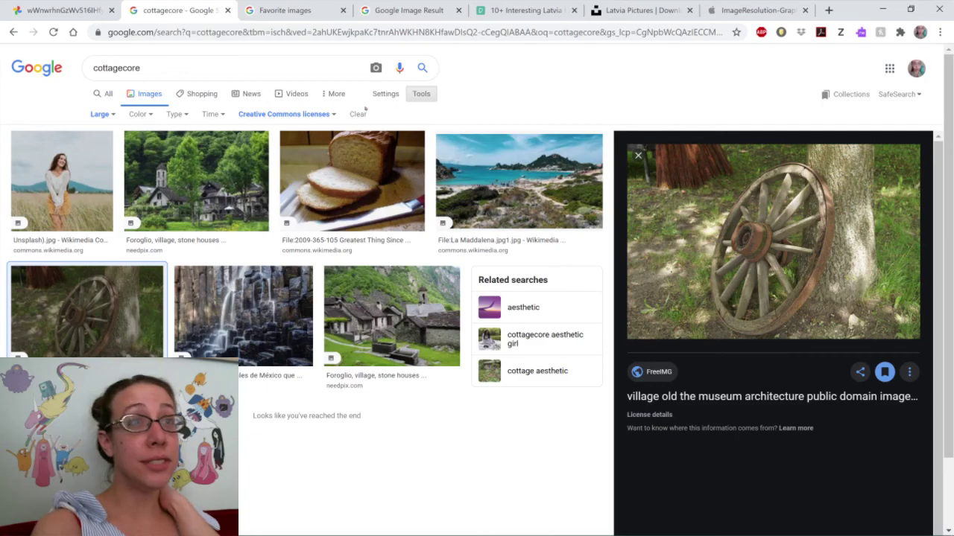
left_click(298, 116)
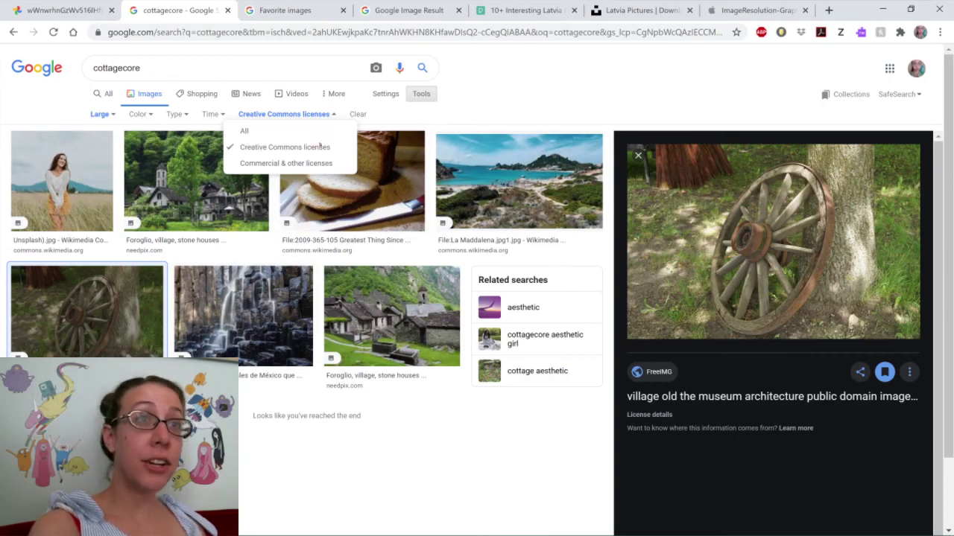
left_click(103, 115)
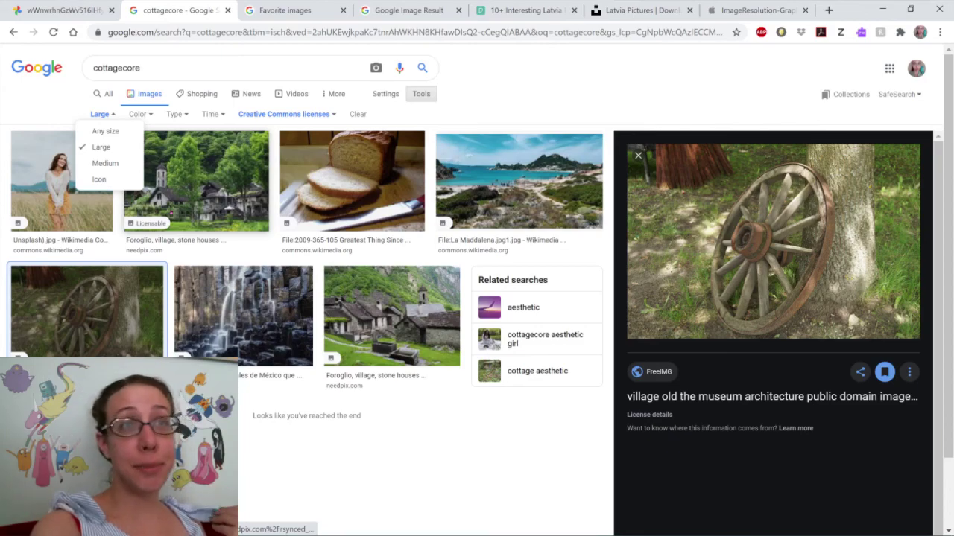
Return to the water tower image, copy it, and switch to Photoshop to paste it into the Untitled-1 document
left_click(400, 12)
right_click(510, 237)
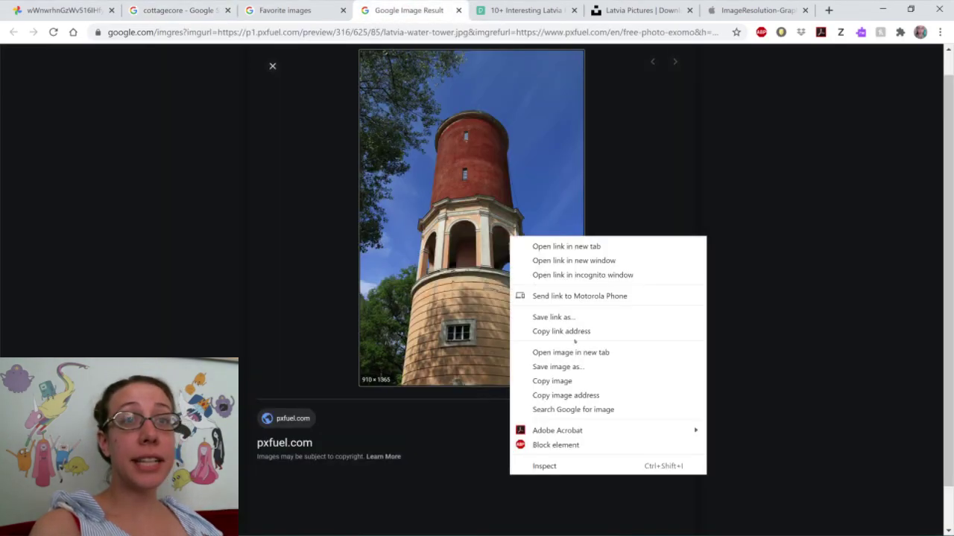
left_click(574, 380)
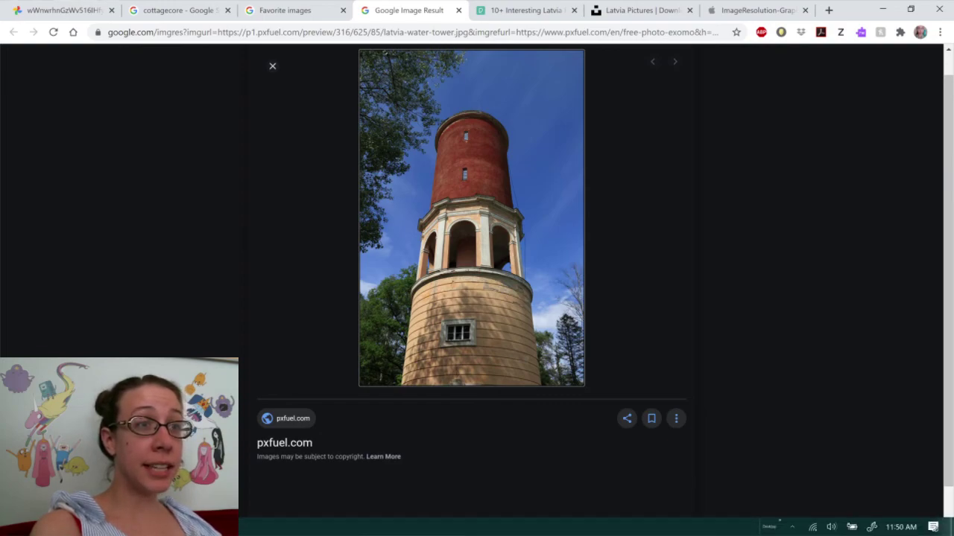
key("alt+Tab")
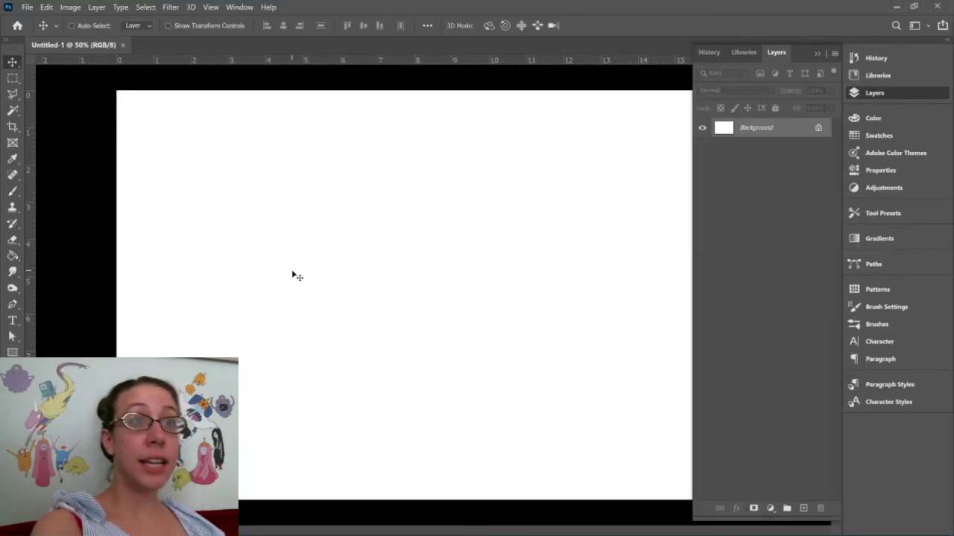
left_click(46, 7)
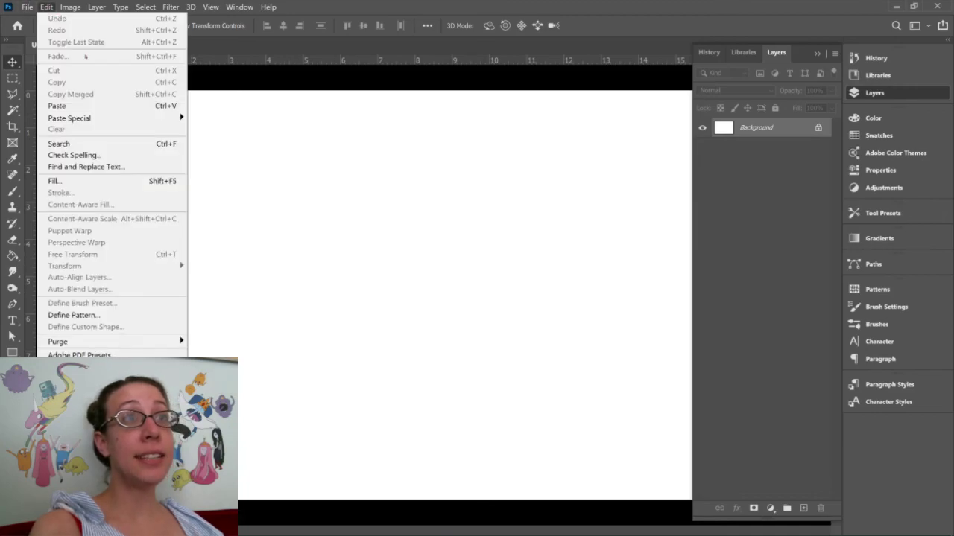
left_click(115, 109)
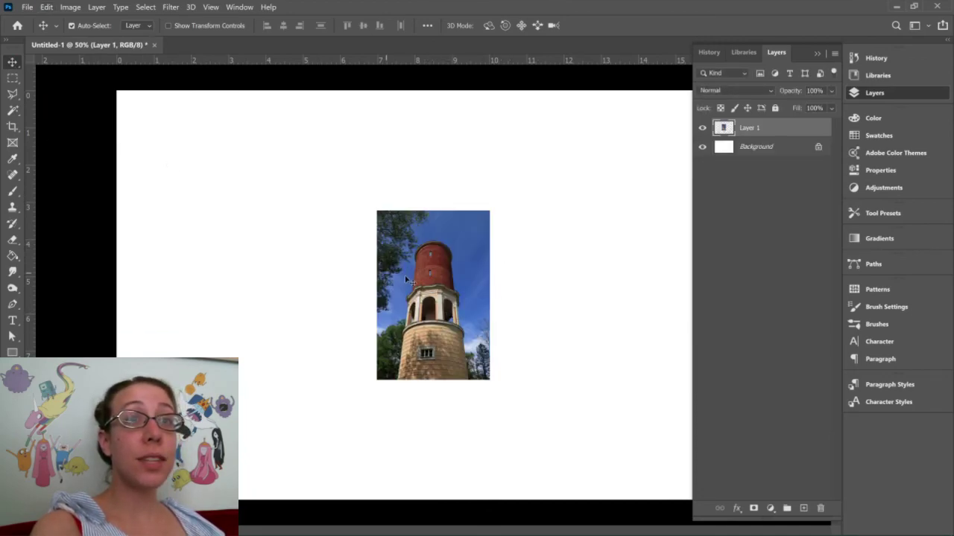
Move the pasted tower picture into the left part of the canvas, centred at about X 1436 px, Y 1420 px
left_click_drag(387, 287, 270, 342)
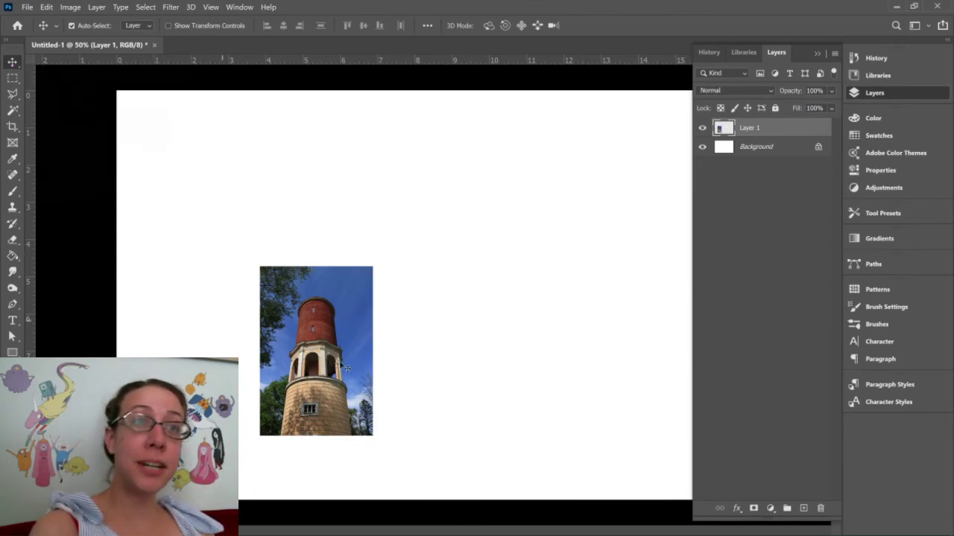
left_click_drag(344, 345, 299, 261)
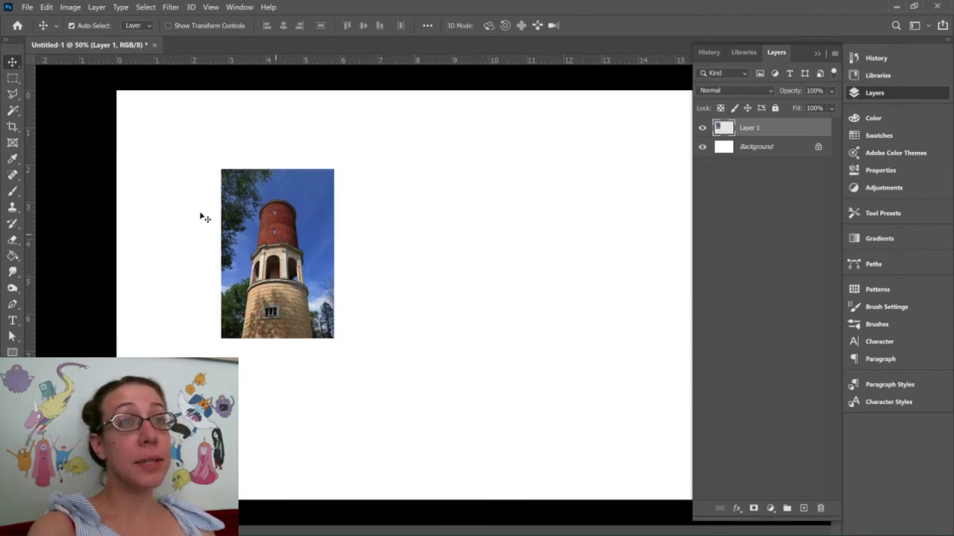
left_click_drag(296, 260, 314, 274)
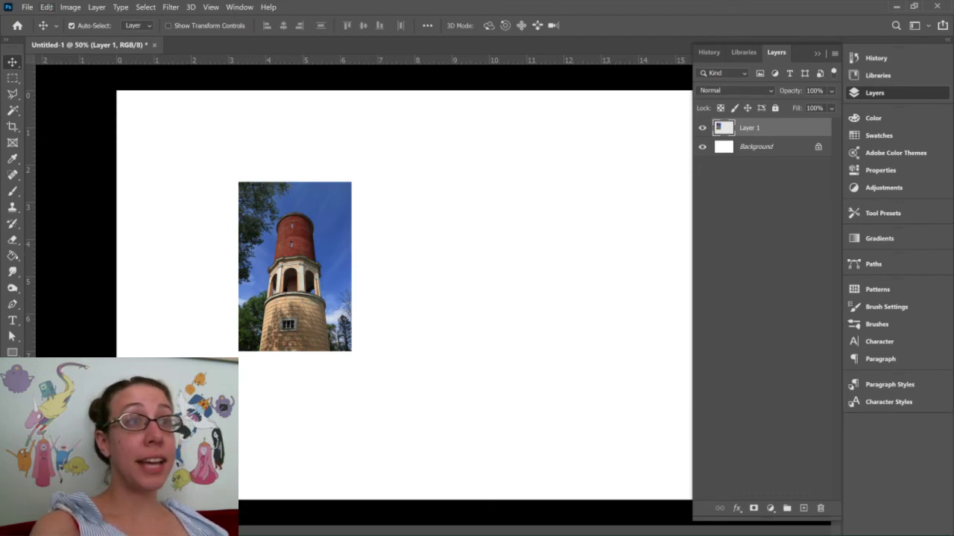
Start Free Transform on the tower layer and enlarge it proportionally to about 135.6%
left_click(46, 7)
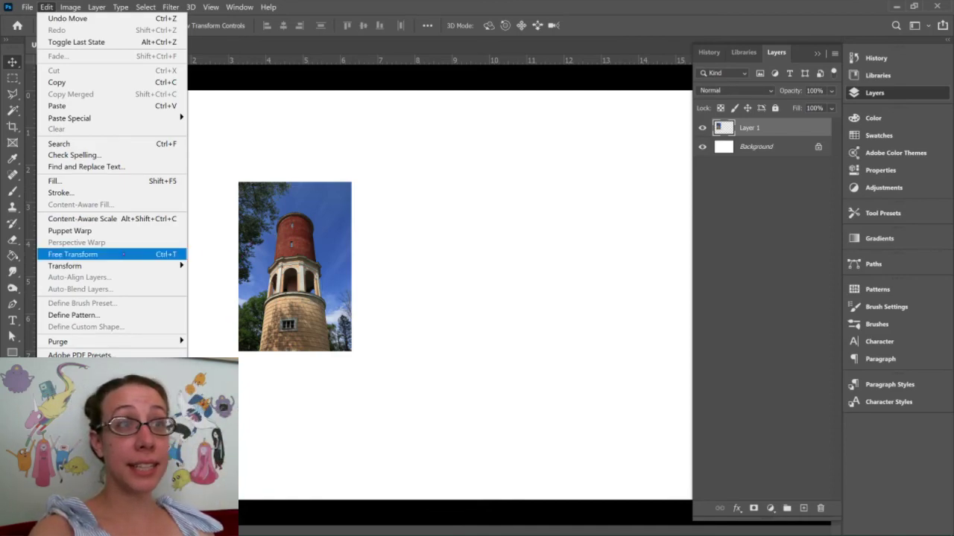
mouse_move(111, 266)
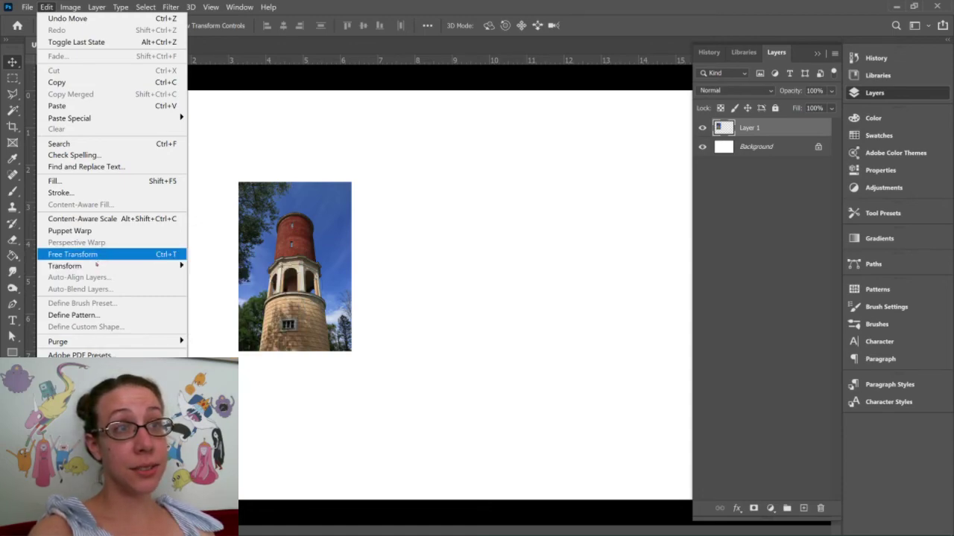
left_click(73, 254)
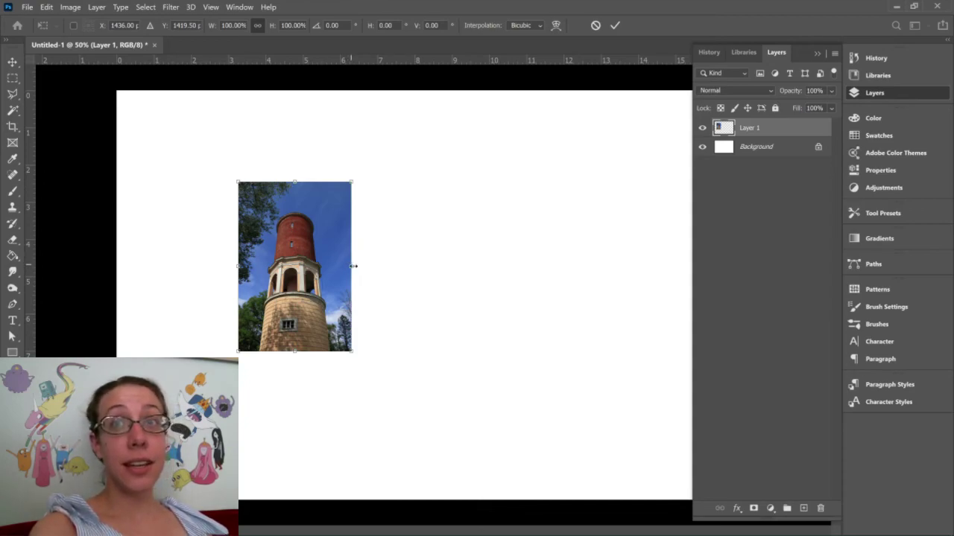
left_click_drag(353, 266, 395, 268)
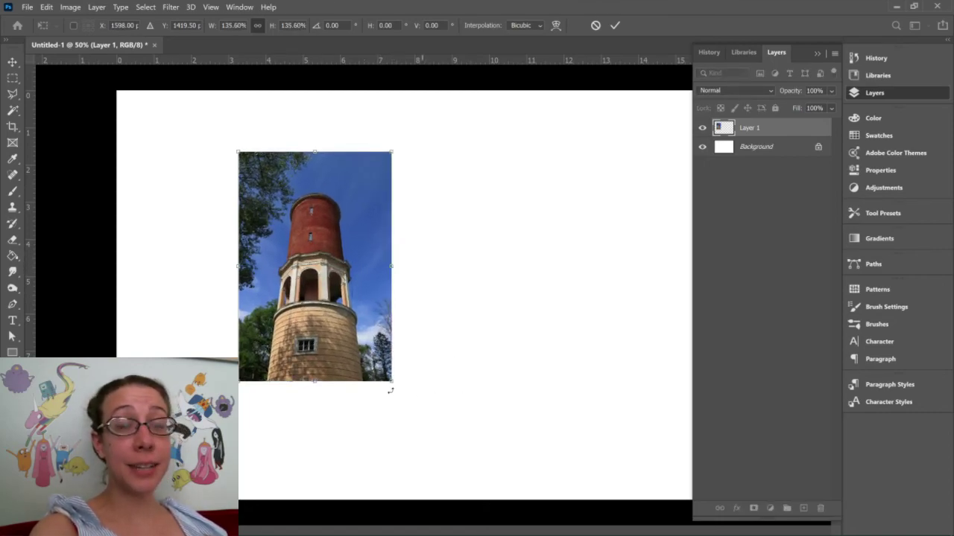
Squash the tower picture's width alone to about 62%, and restore its proportions at 135.6%
mouse_move(779, 523)
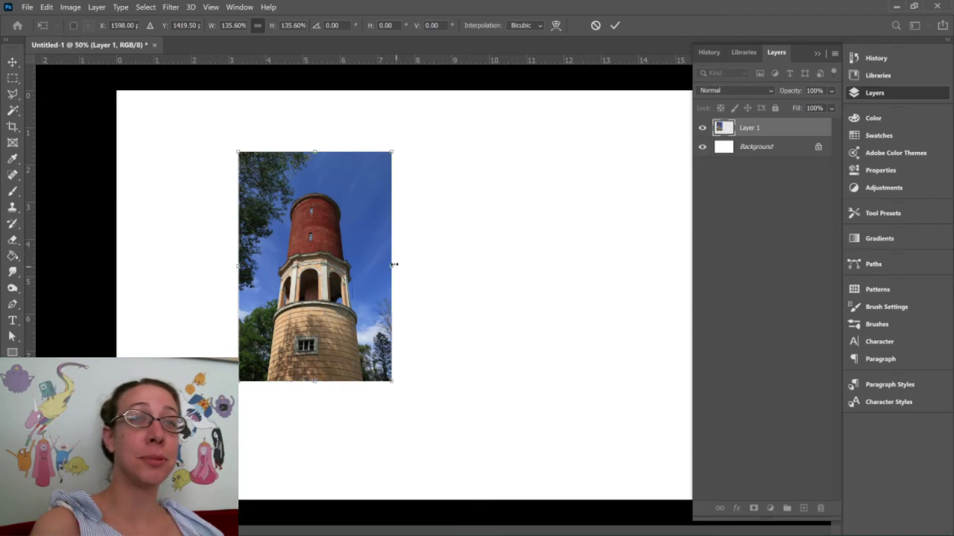
left_click_drag(388, 265, 310, 269)
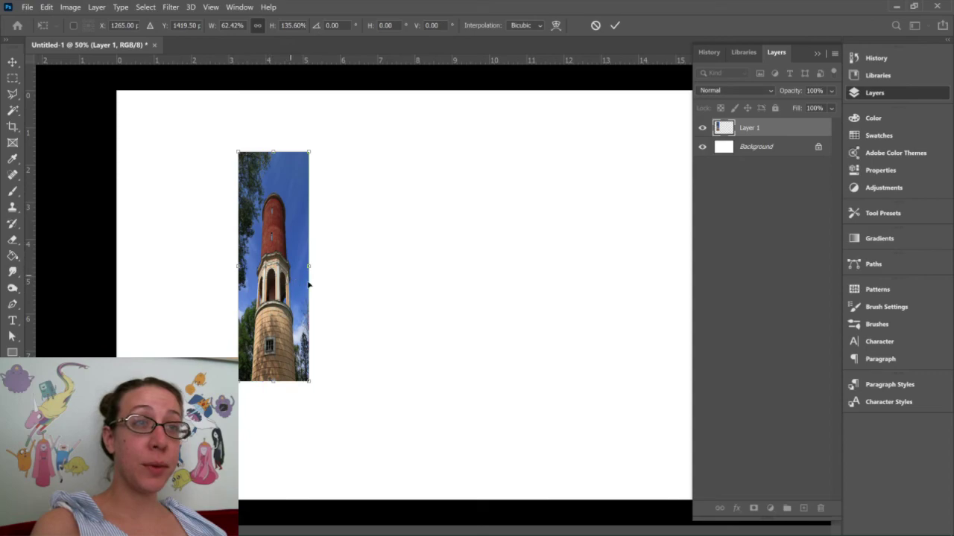
left_click_drag(308, 283, 392, 291)
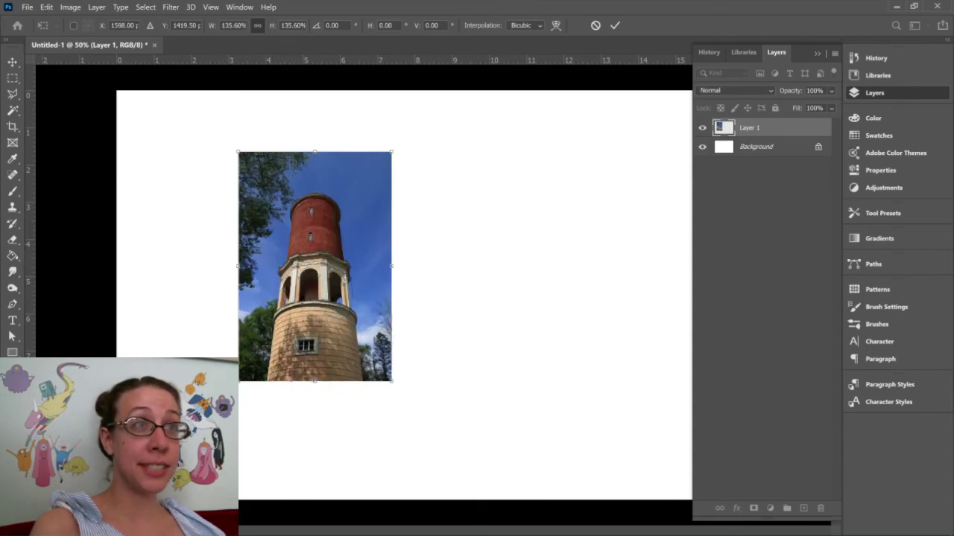
Reset the tower picture's transform scale to 100% in width and height
left_click(46, 7)
left_click(433, 228)
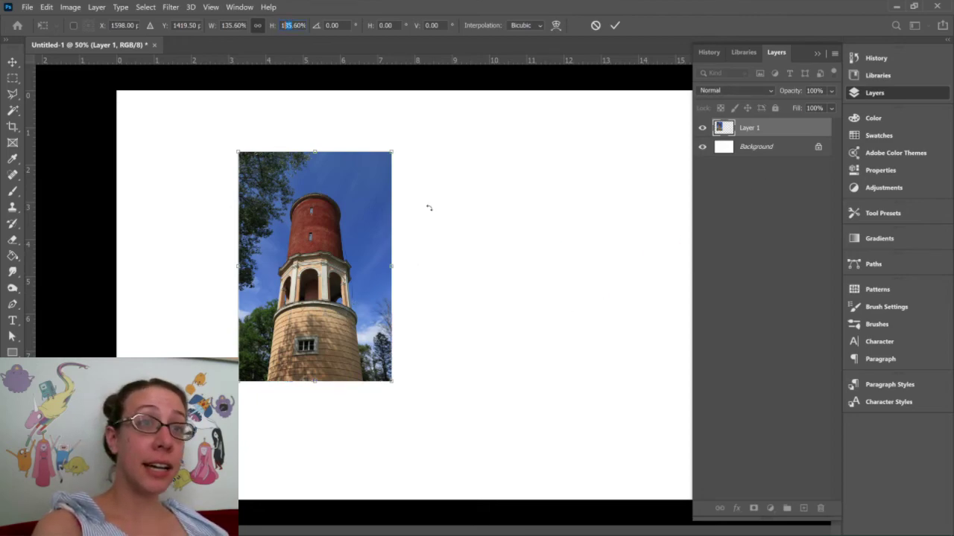
type("100")
key("Return")
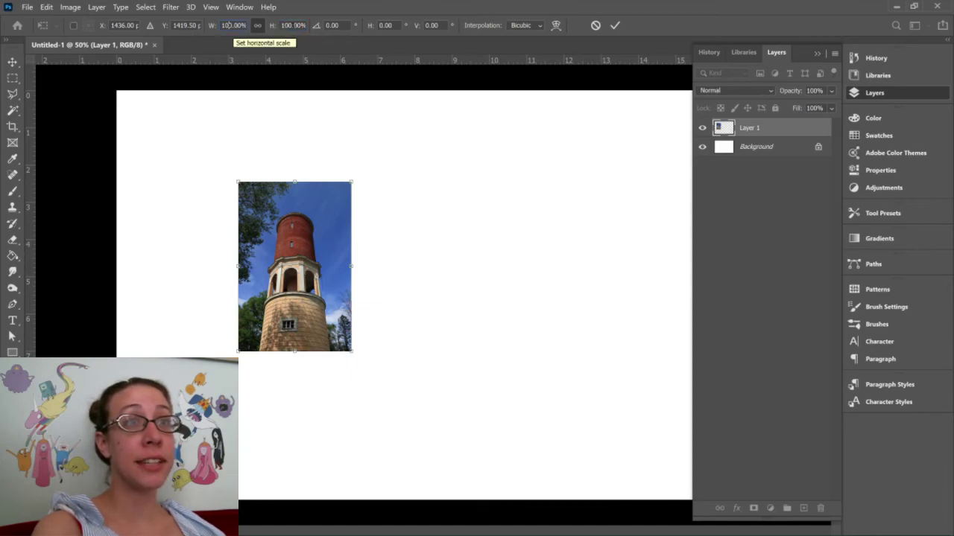
Scale the tower picture to 75% in width and height with the aspect ratio linked
left_click(257, 26)
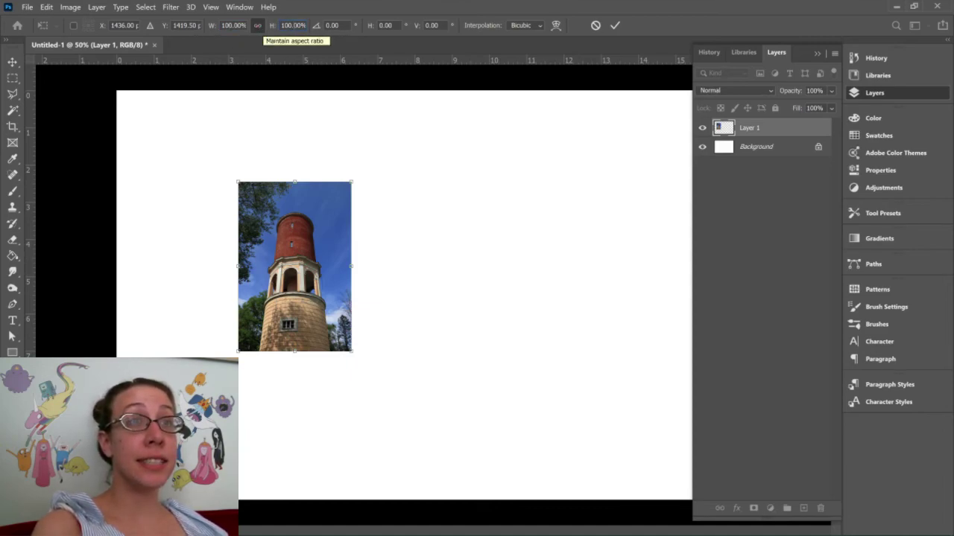
left_click(293, 25)
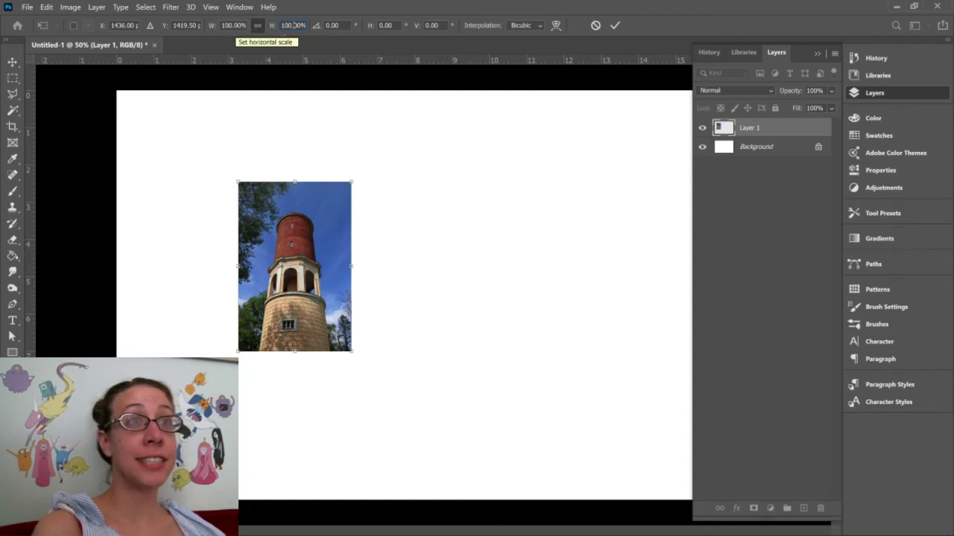
key("BackSpace")
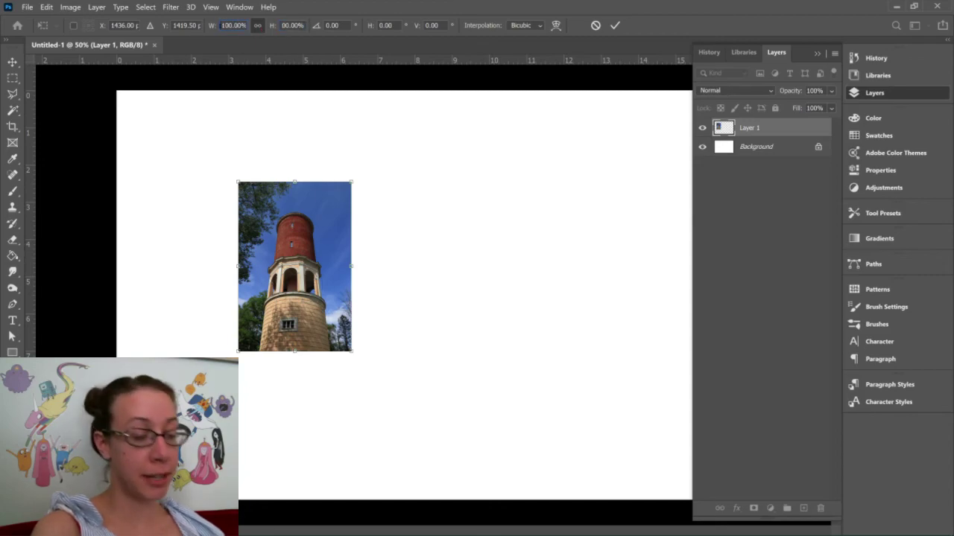
type("7005")
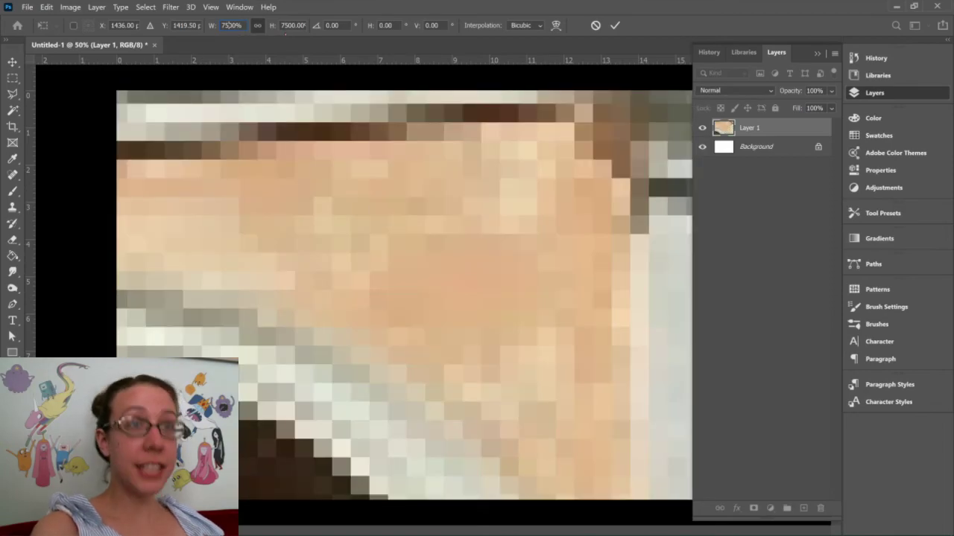
key("BackSpace")
key("BackSpace")
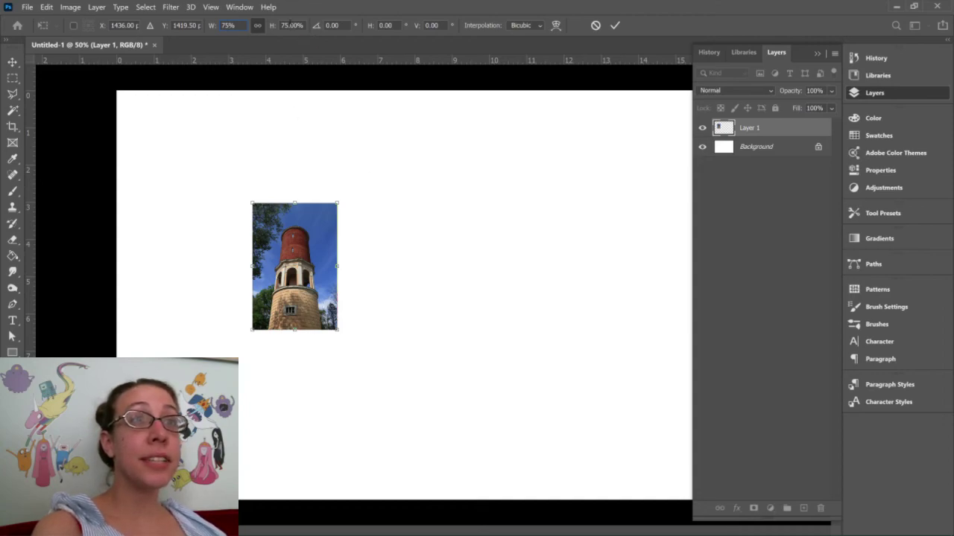
left_click(292, 26)
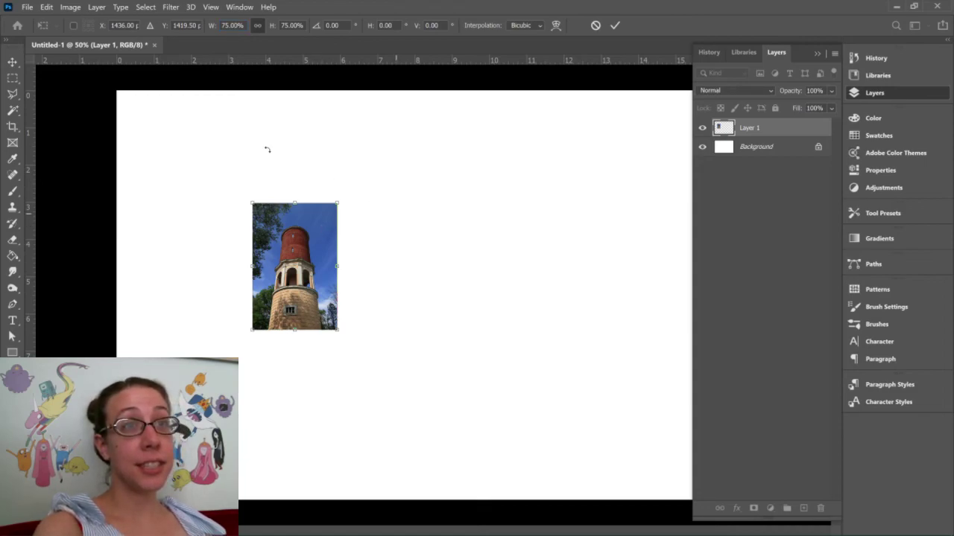
Rotate the tower picture by about 0.44° and commit the transform
left_click_drag(396, 213, 395, 214)
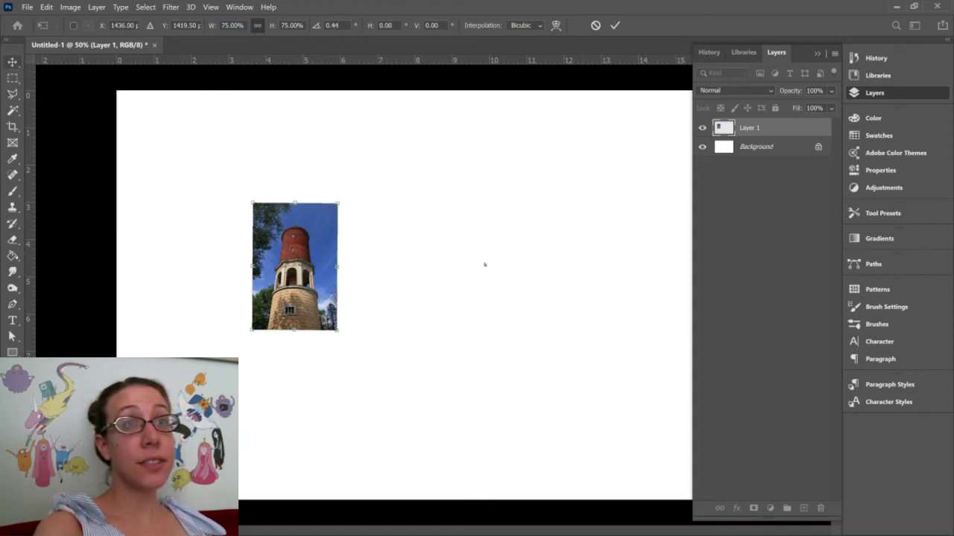
key("Return")
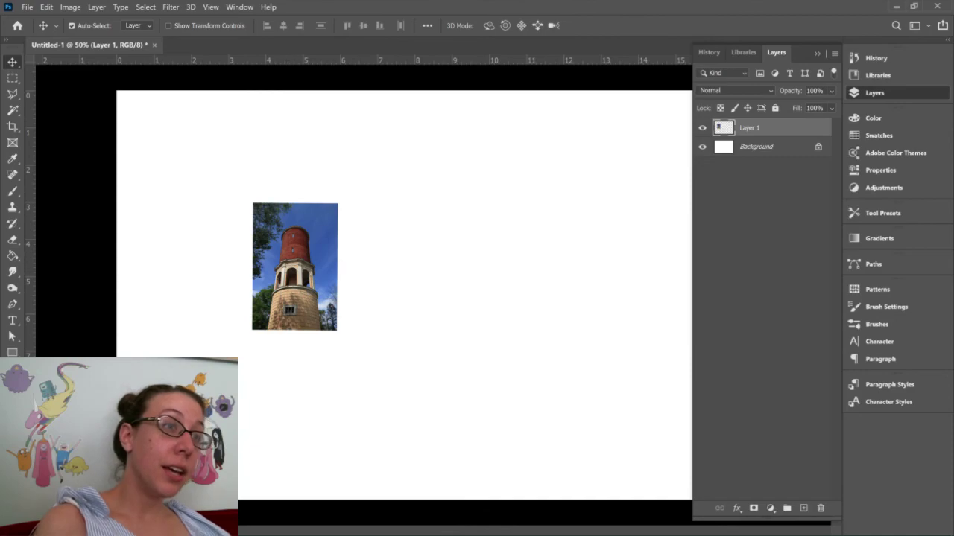
mouse_move(780, 521)
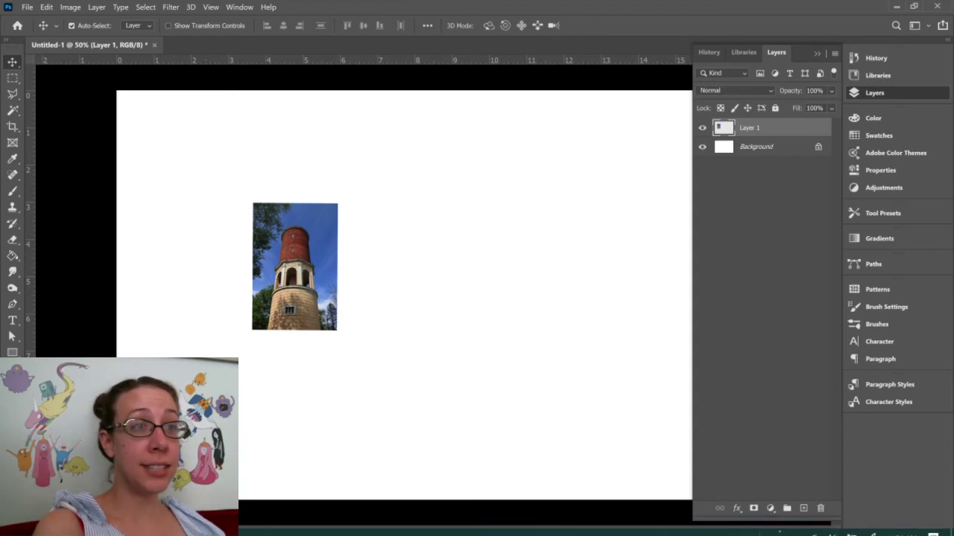
Switch to Chrome, open the spiral-potato food vendor picture from the Favorite images collection and copy the image
key("alt+Tab")
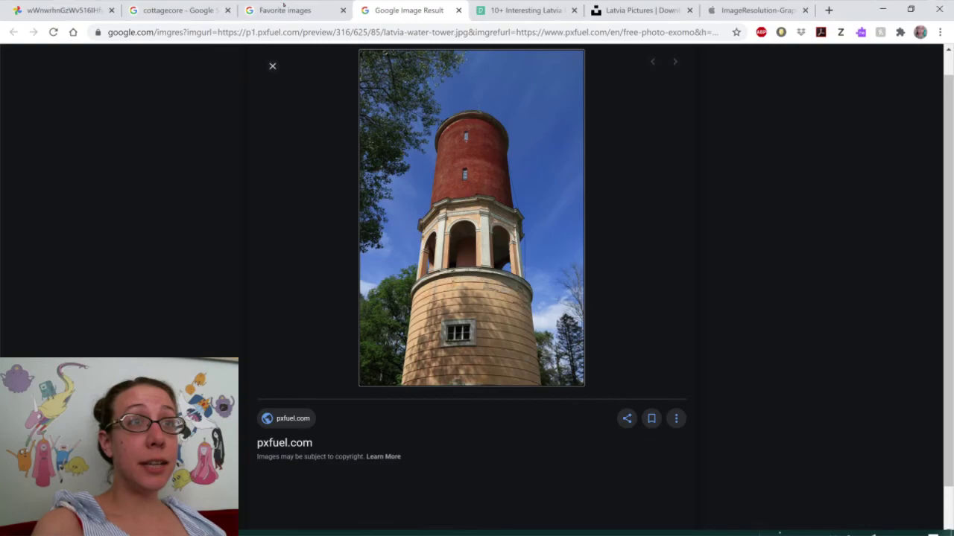
left_click(287, 8)
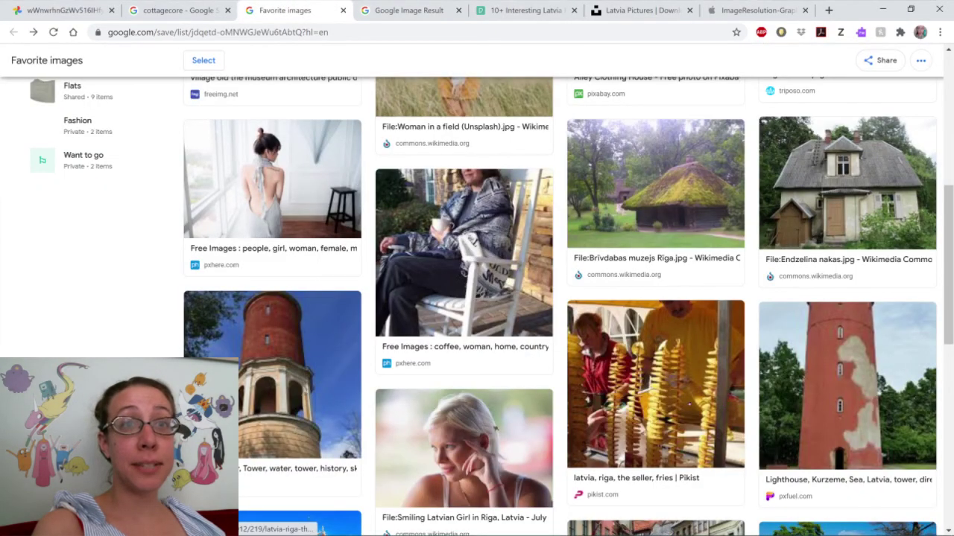
left_click(656, 384)
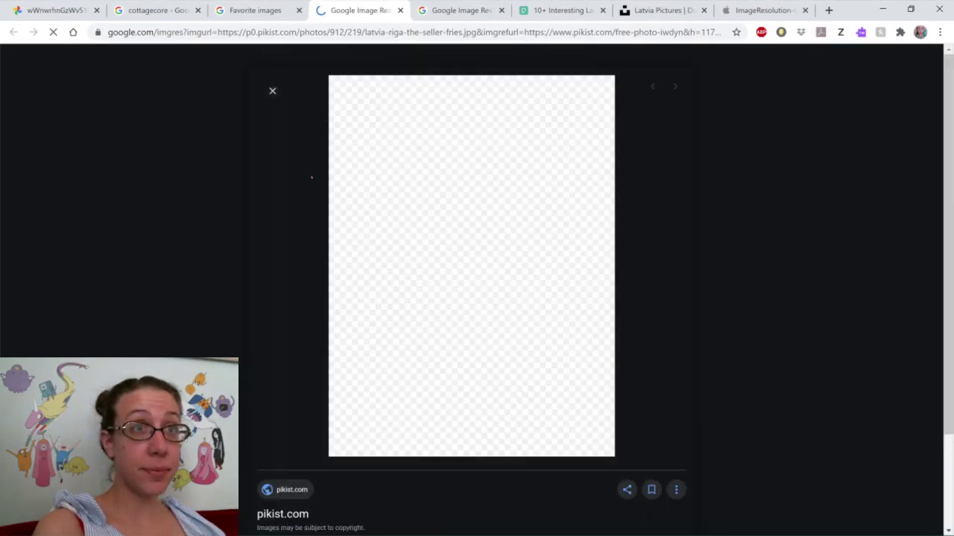
right_click(488, 213)
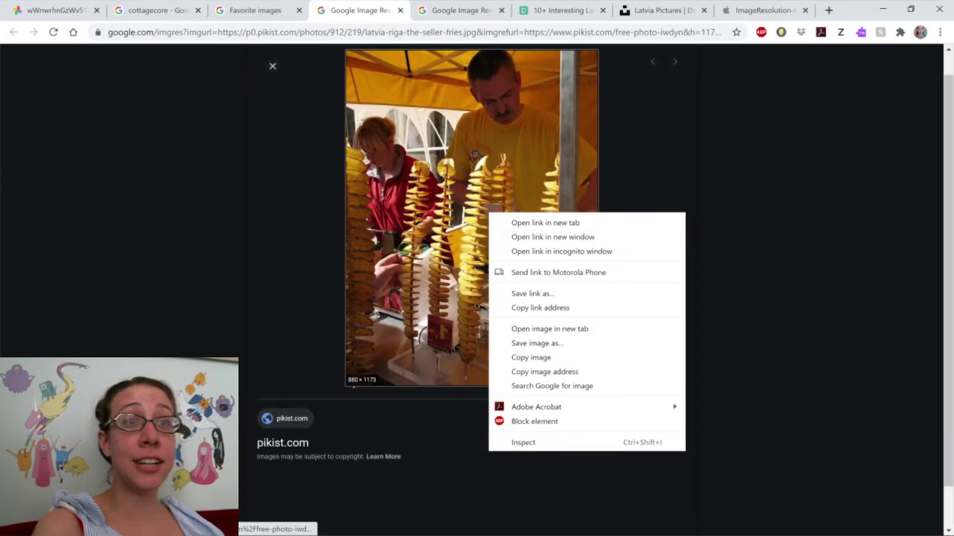
left_click(526, 359)
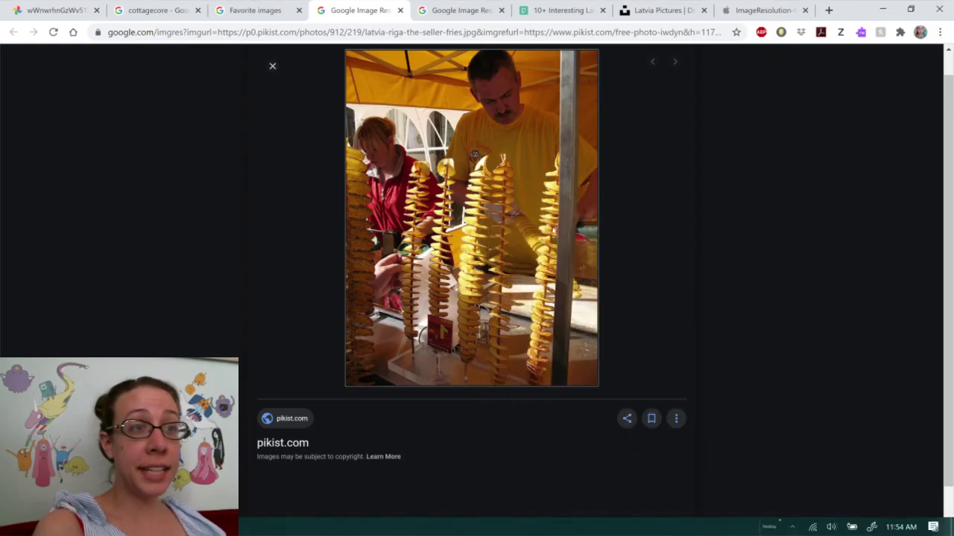
Switch to Photoshop, paste the food vendor picture and place it beside the tower picture with their upper edges aligned
key("alt+Tab")
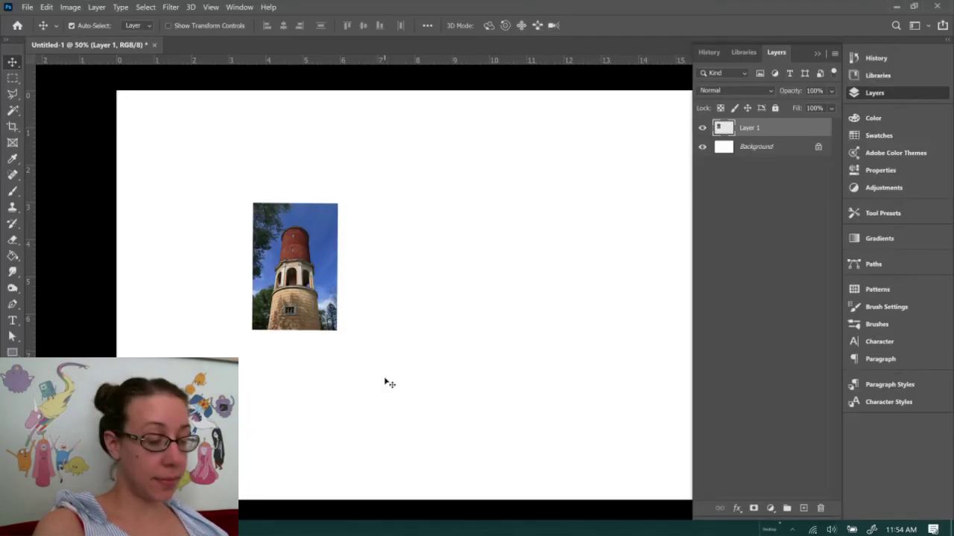
key("ctrl+v")
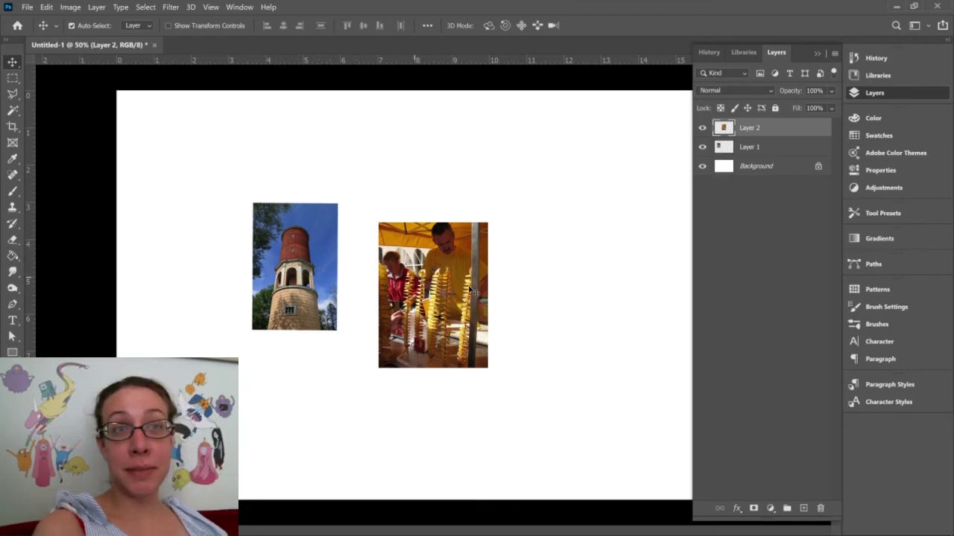
left_click_drag(445, 289, 429, 269)
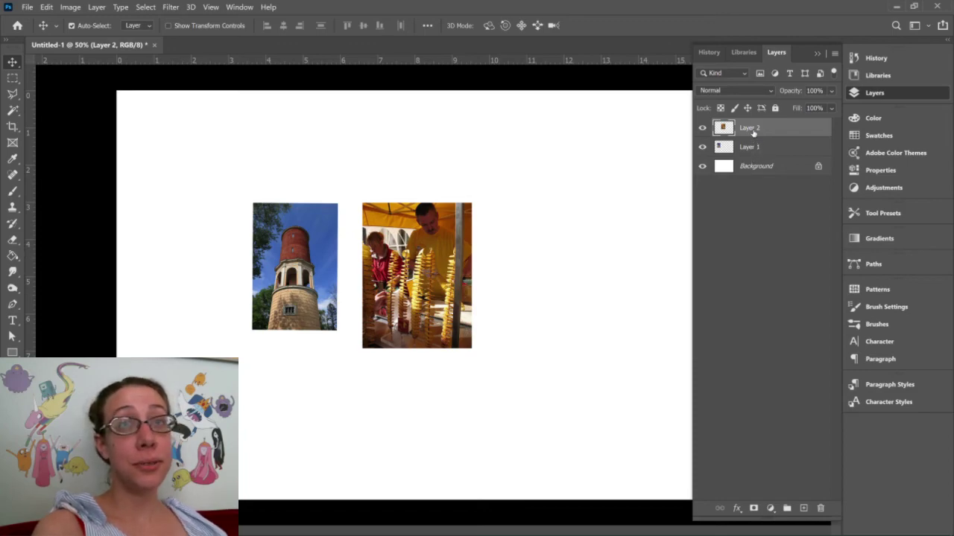
Move the food vendor picture on Layer 2 so that it overlaps the lower right part of the tower picture
left_click(752, 148)
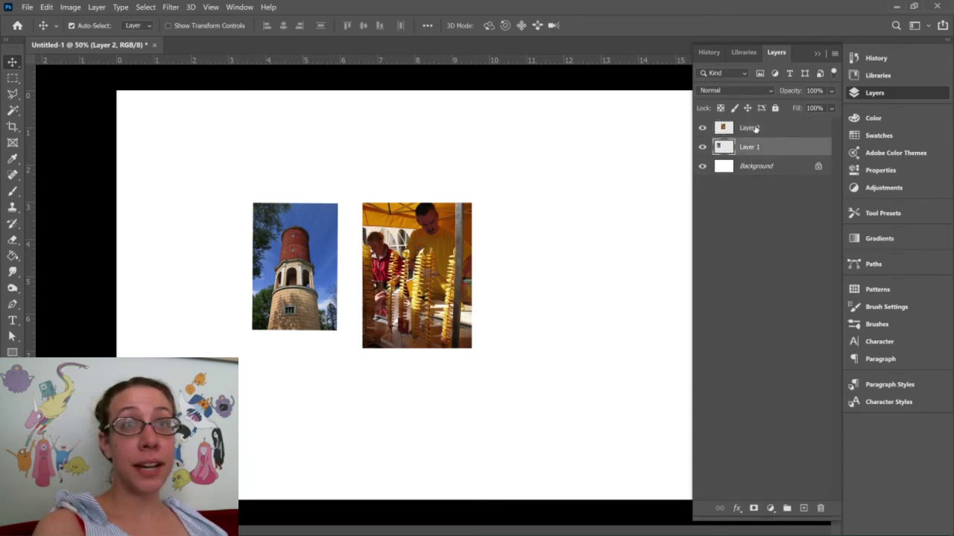
left_click(755, 128)
left_click(754, 146)
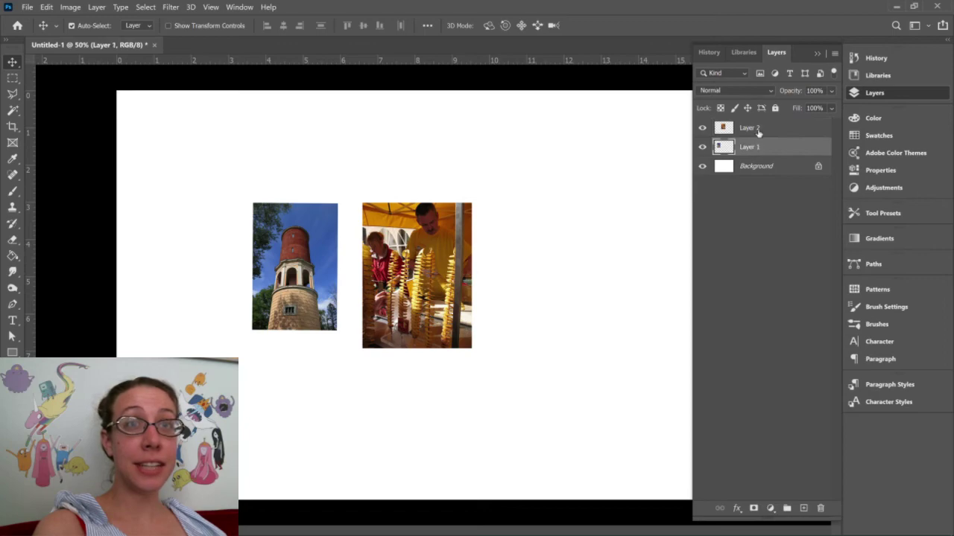
left_click_drag(434, 265, 404, 276)
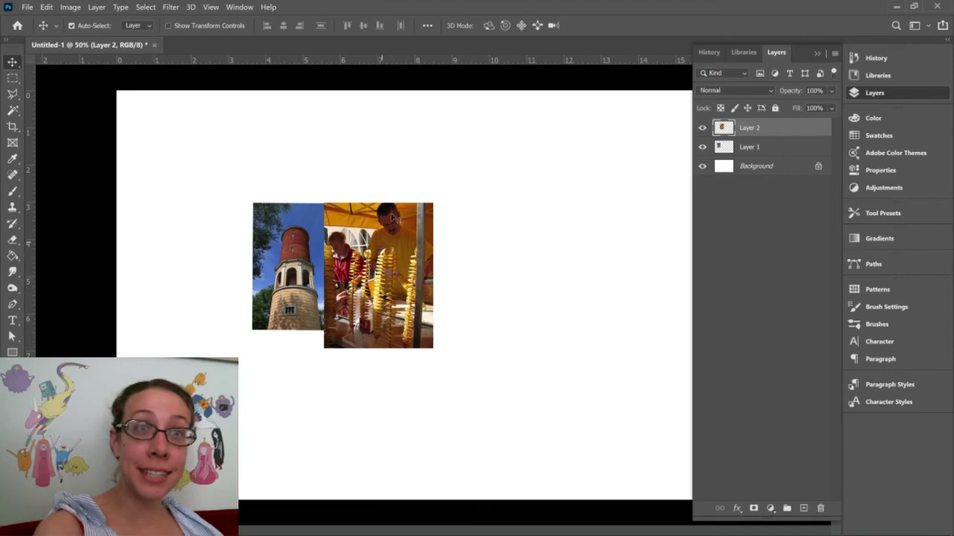
left_click_drag(382, 262, 368, 282)
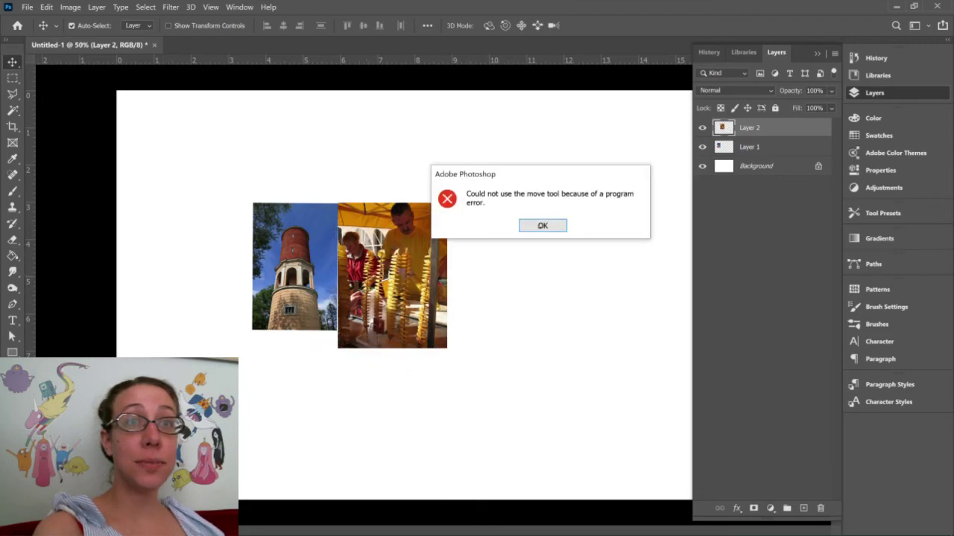
key("Return")
left_click_drag(400, 292, 359, 315)
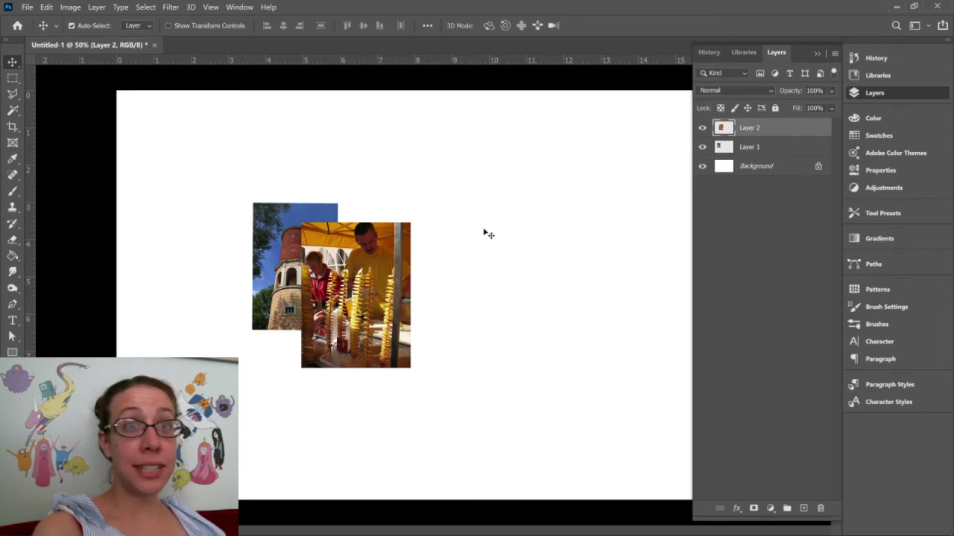
Restack the layers so that the food vendor picture on Layer 2 lies beneath the tower picture on Layer 1
left_click_drag(752, 138, 755, 157)
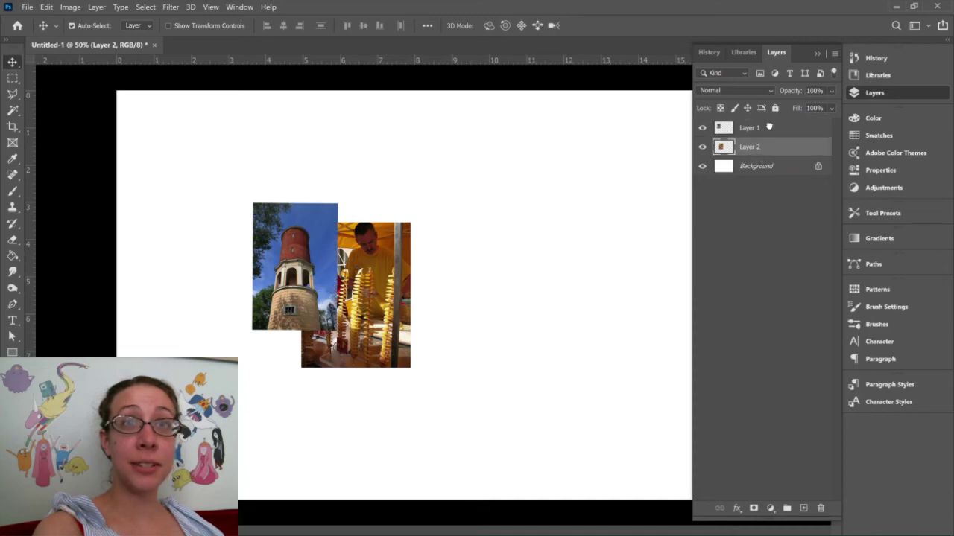
key("ctrl+bracketright")
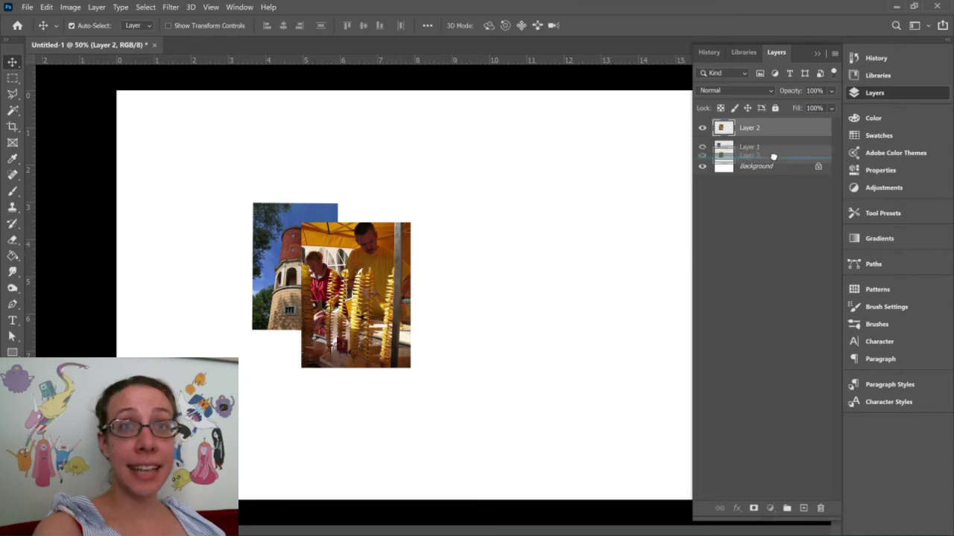
key("ctrl+bracketleft")
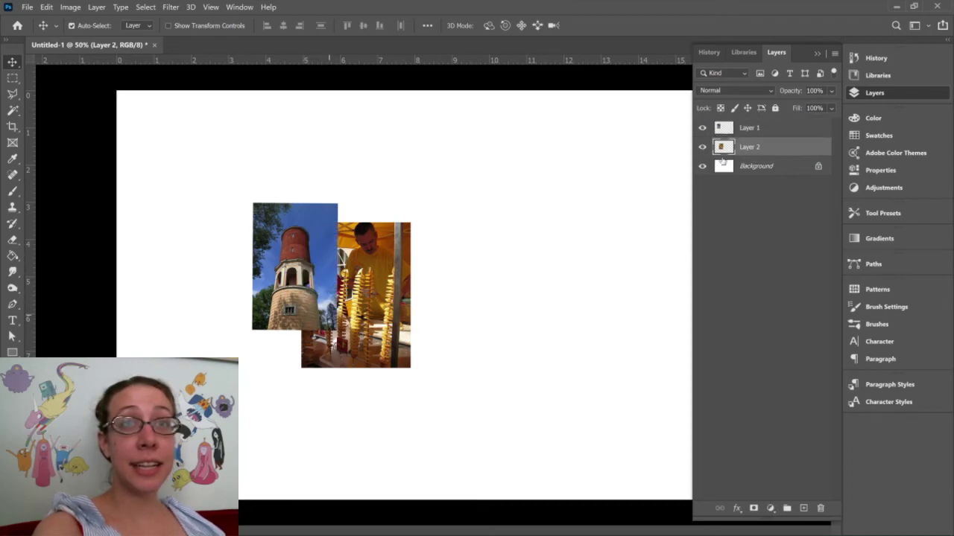
Rename Layer 2 as Lighthouse and Layer 1 as Food Vendor, and deselect all layers
double_click(749, 147)
type("Lighthouse")
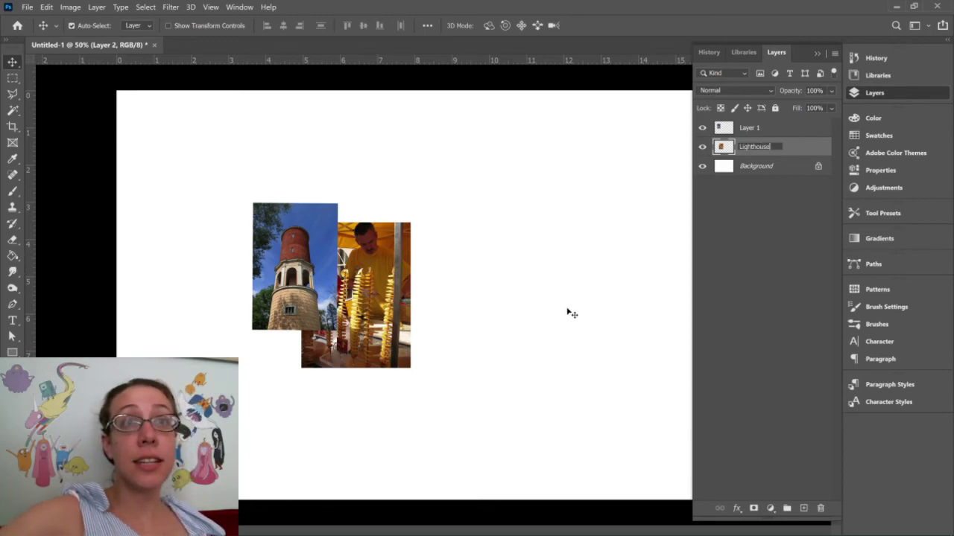
double_click(749, 128)
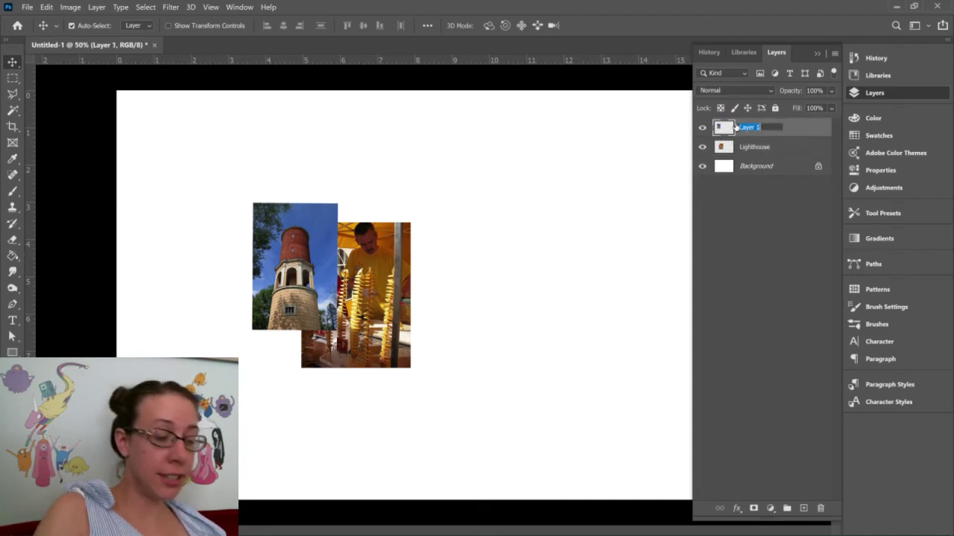
type("Food Vendor")
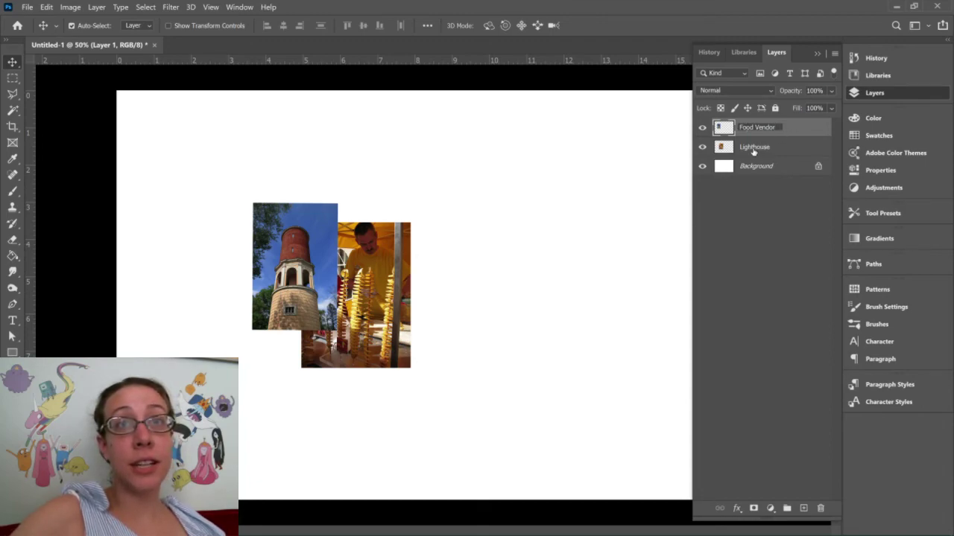
left_click(755, 211)
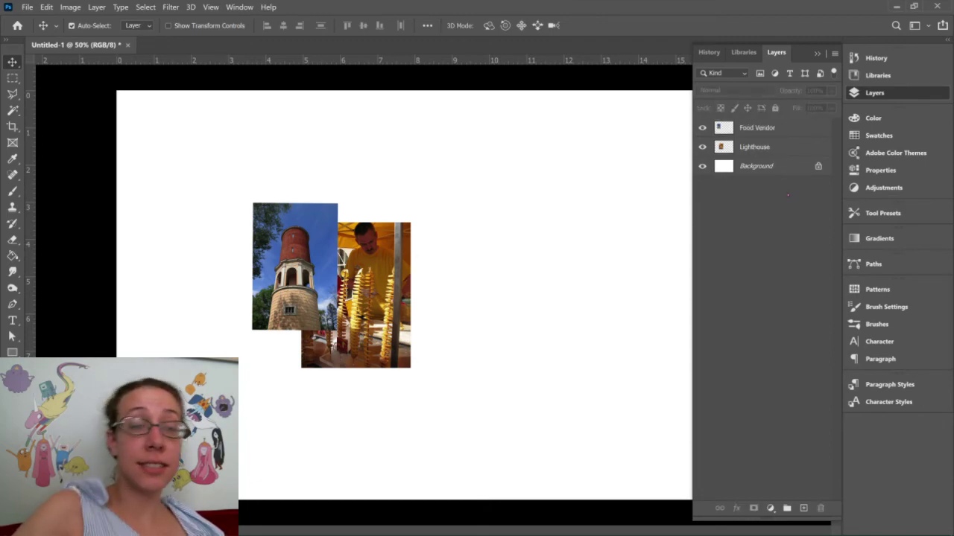
right_click(722, 148)
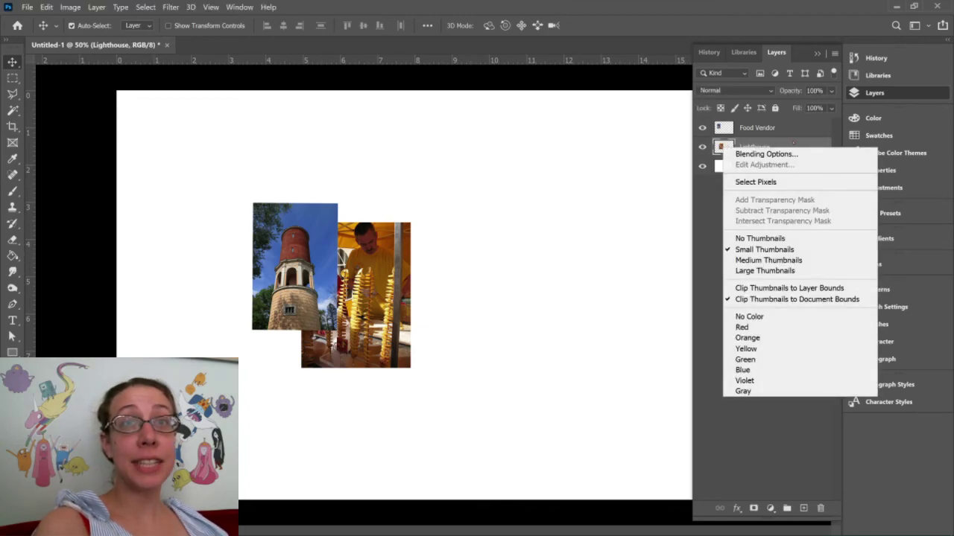
left_click(794, 146)
right_click(798, 148)
left_click(803, 151)
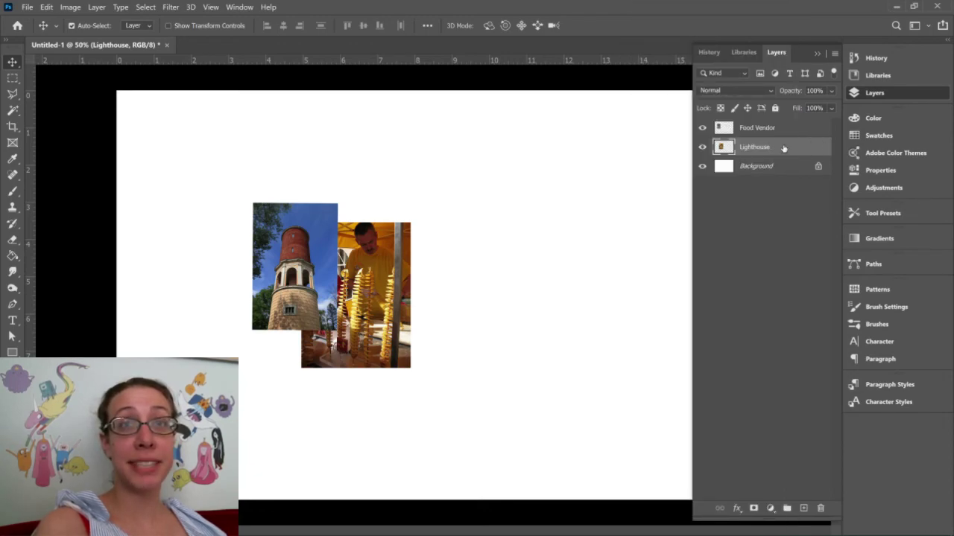
right_click(787, 150)
left_click(795, 157)
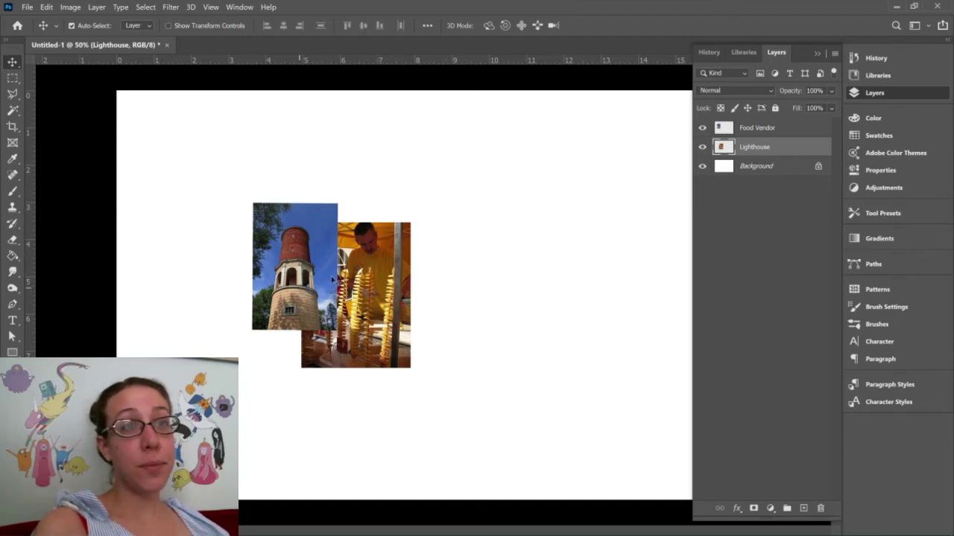
mouse_move(772, 152)
left_mouse_down()
mouse_move(781, 121)
mouse_move(779, 156)
left_mouse_up()
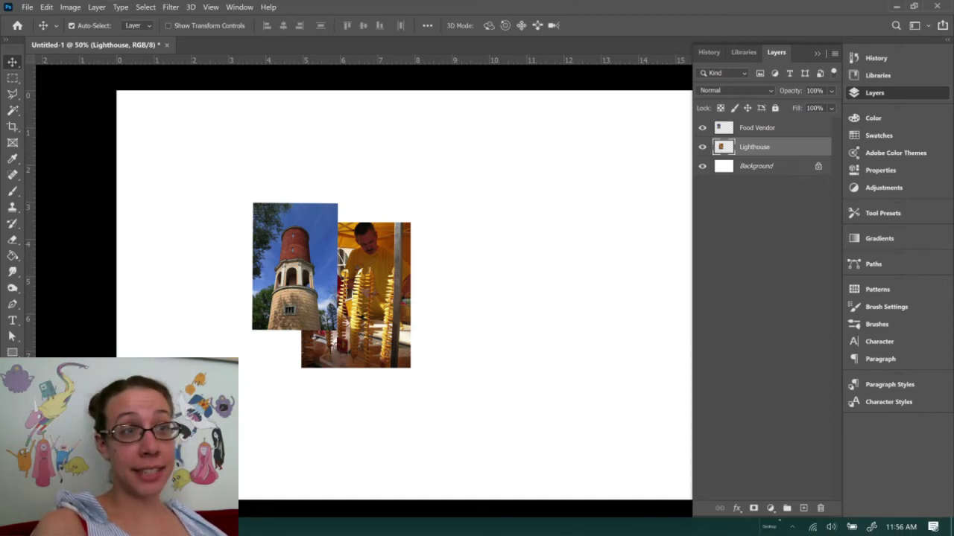
Switch to Chrome, look over the Favorite images collection and the Pexels results for latvia, and highlight the Pexels site address
left_click(168, 528)
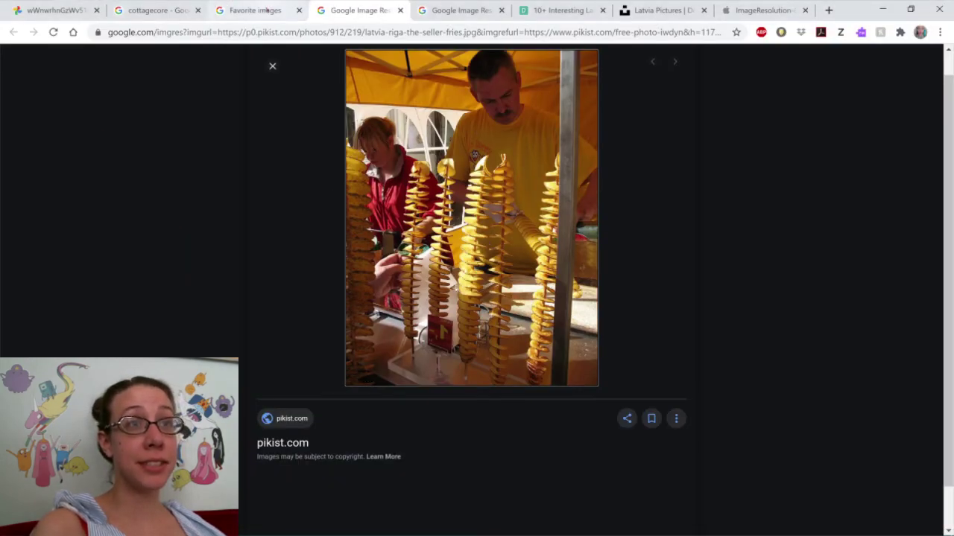
left_click(257, 10)
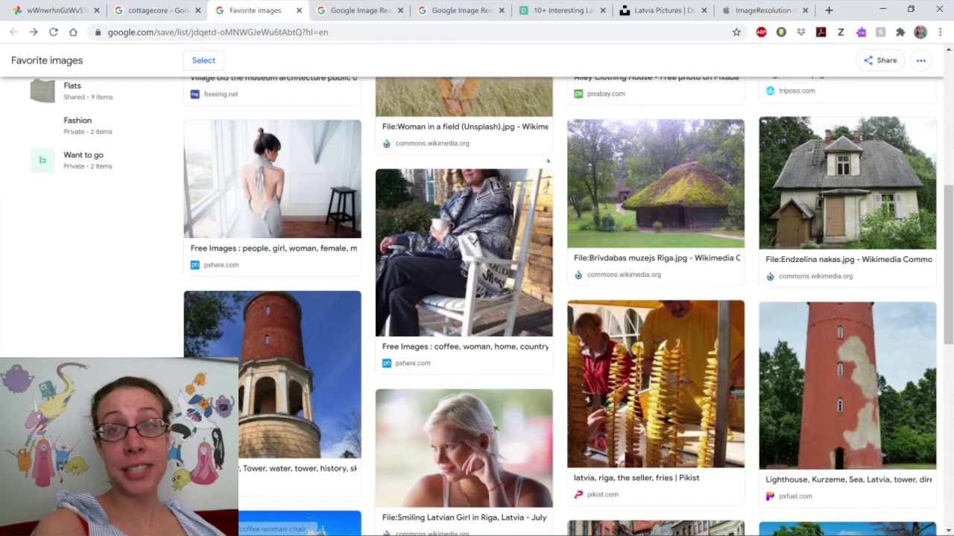
left_click(560, 12)
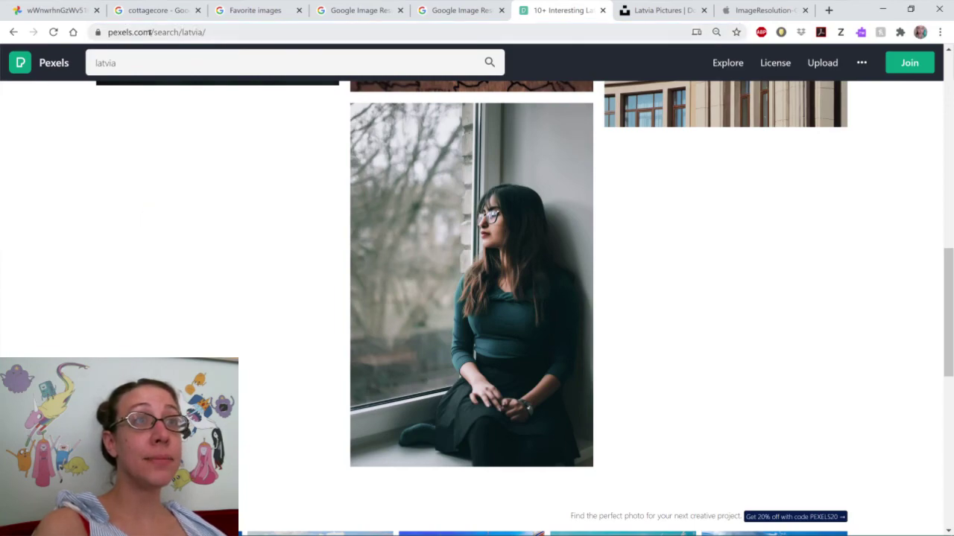
left_click_drag(152, 32, 108, 32)
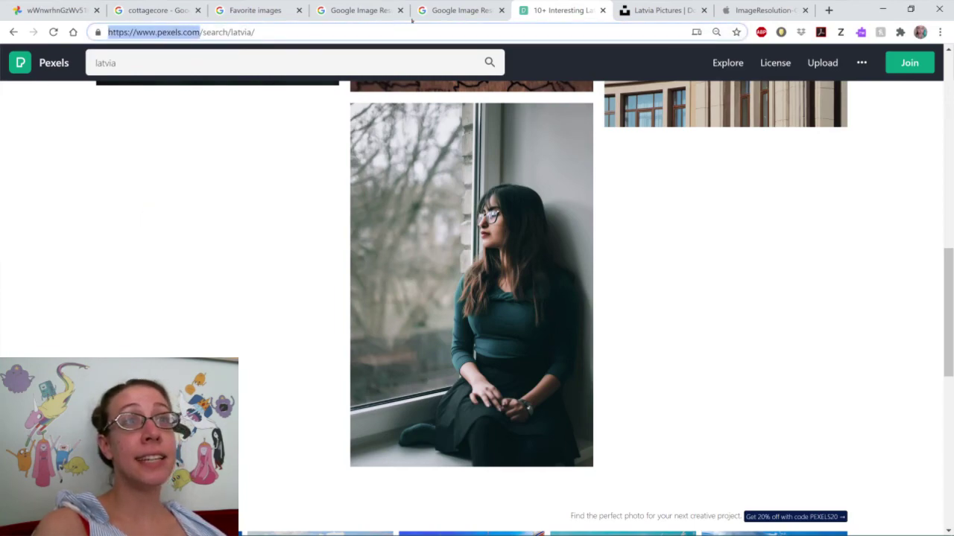
Examine the Unsplash photo results for latvia, highlight the site address, and compare them with the Pexels results
left_click(663, 10)
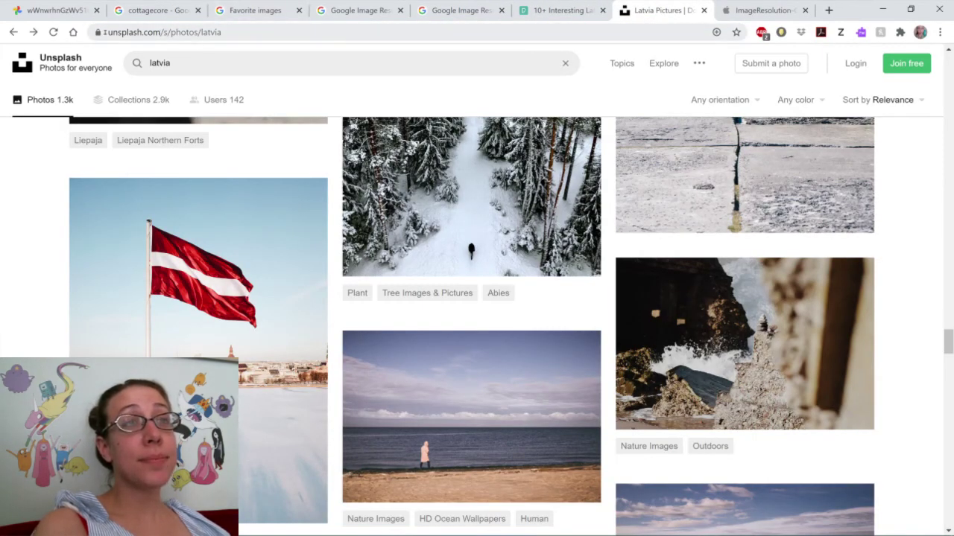
left_click_drag(164, 32, 109, 40)
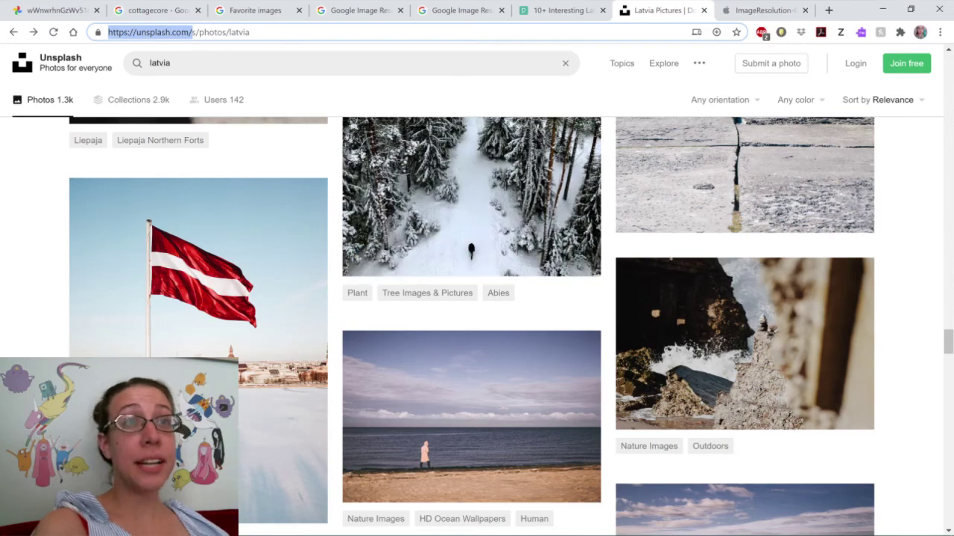
left_click(174, 64)
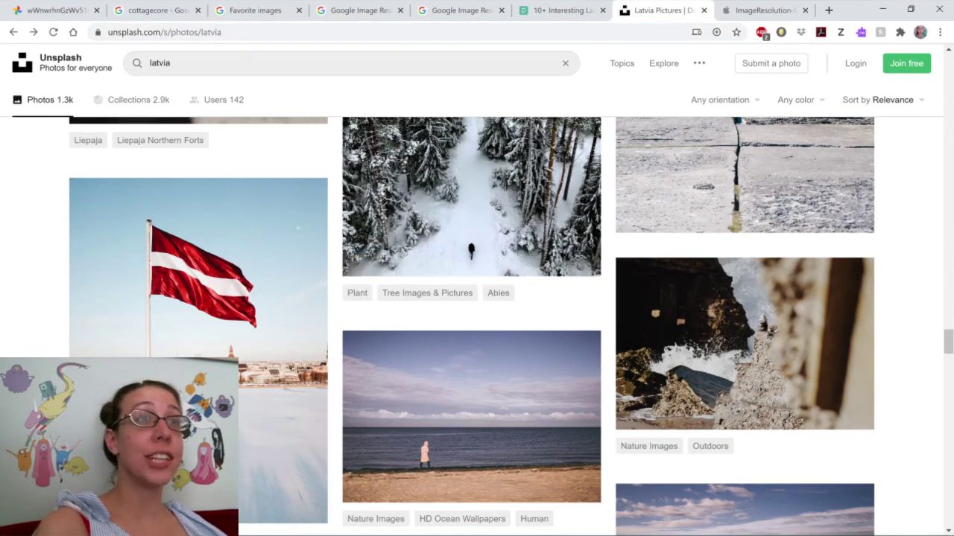
left_click(564, 10)
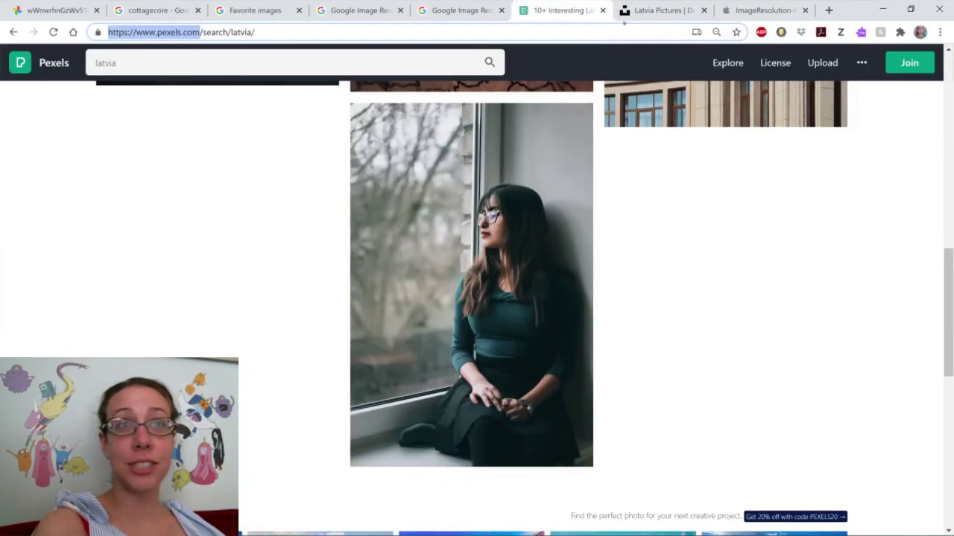
left_click(654, 10)
left_click(565, 11)
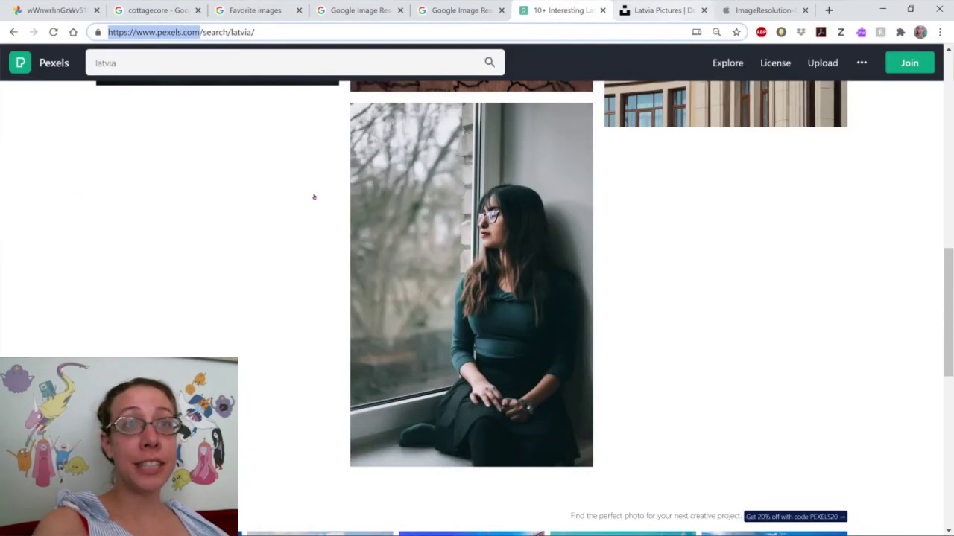
left_click(653, 11)
scroll(540, 363, "down", 2)
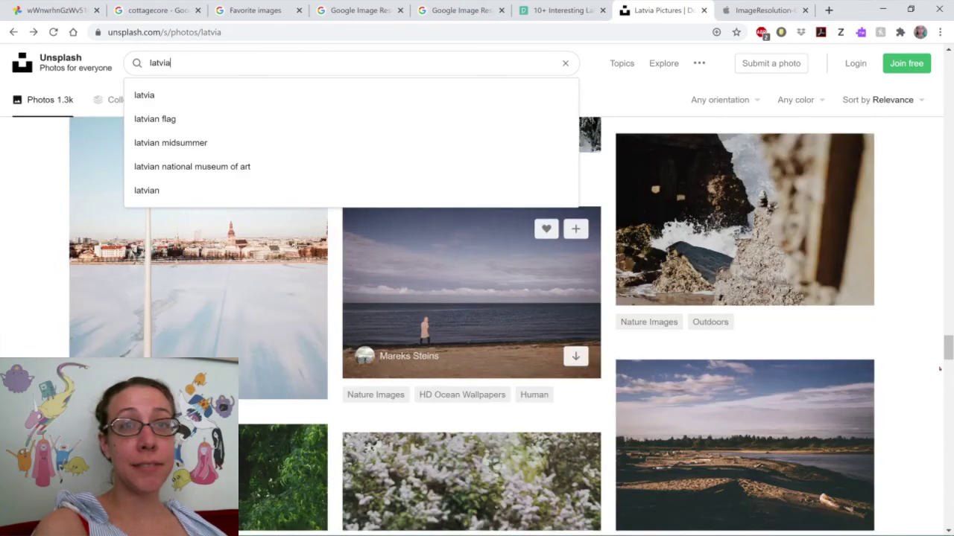
scroll(745, 380, "down", 1)
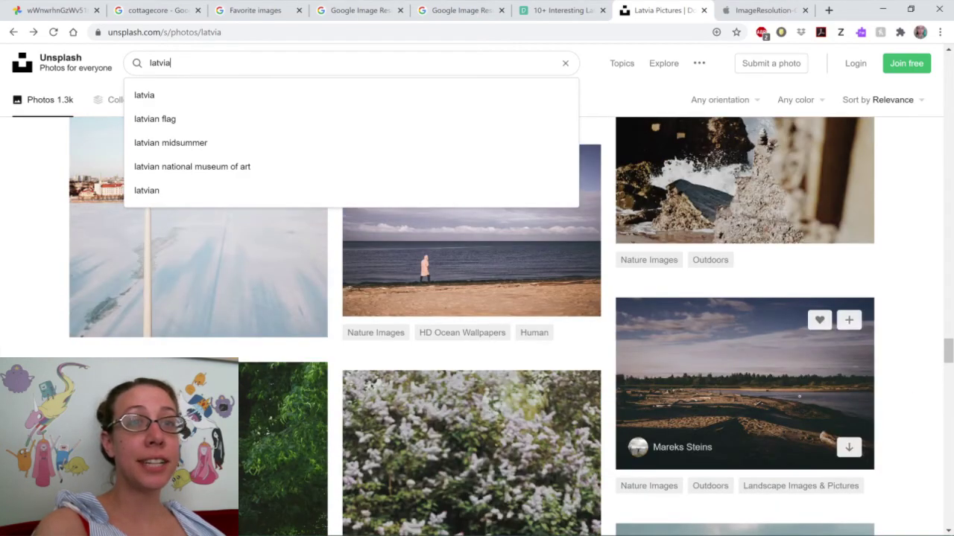
Browse the Unsplash latvia results, clear the search text, open the sunlit snowy forest photo and show its download sizes
scroll(745, 380, "down", 1)
scroll(521, 335, "down", 1)
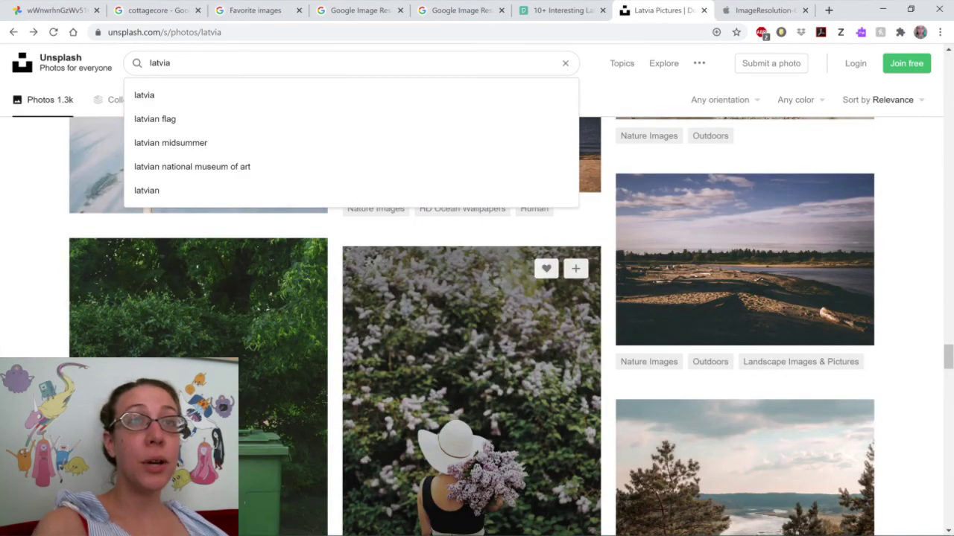
left_click(567, 64)
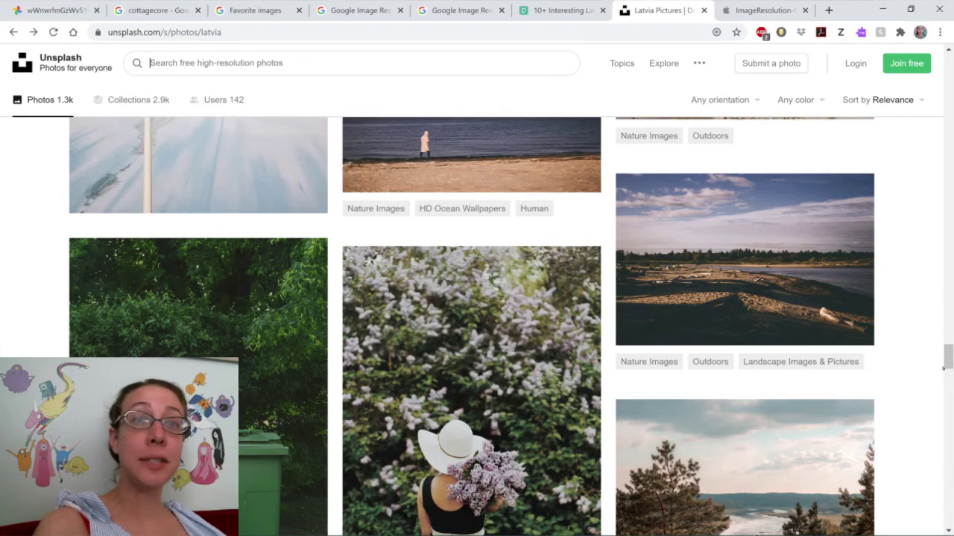
scroll(477, 328, "down", 2)
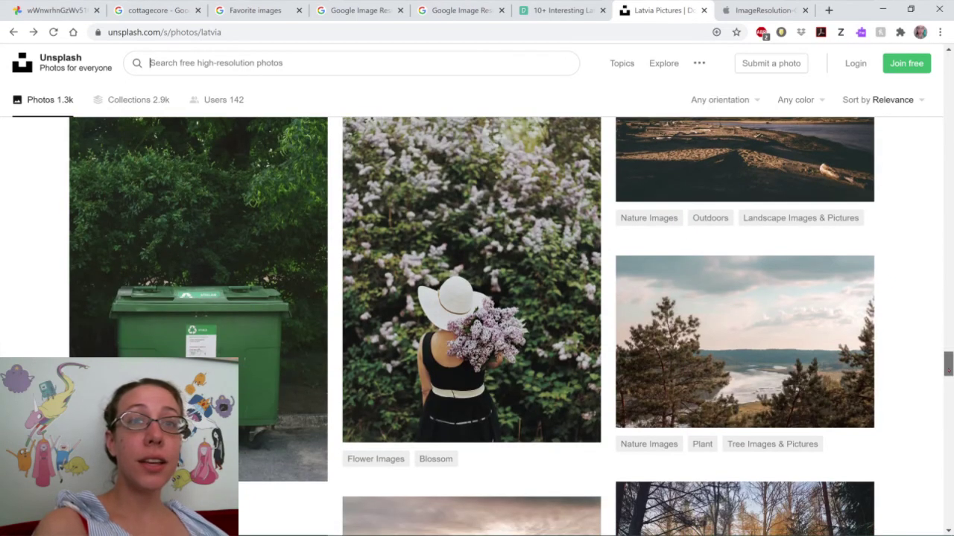
scroll(737, 358, "down", 3)
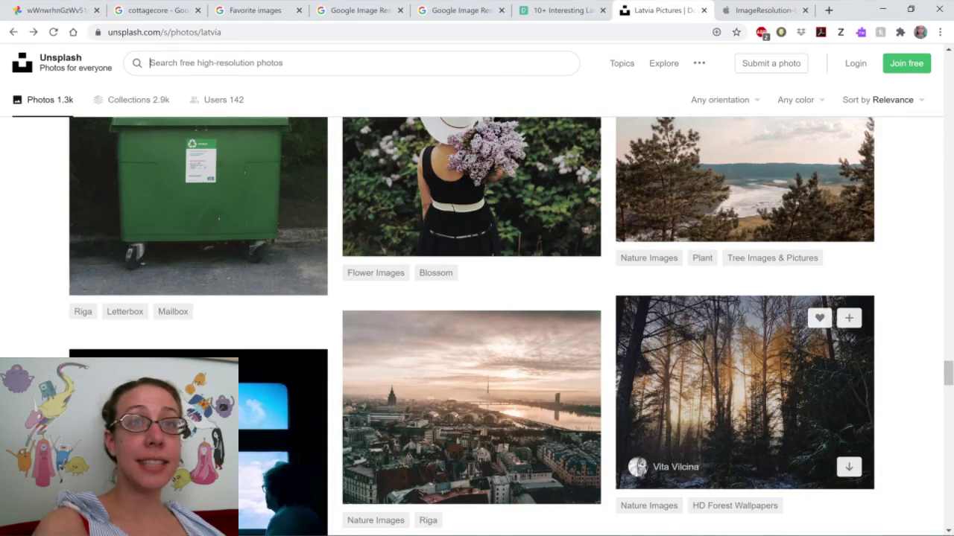
mouse_move(950, 378)
left_mouse_down()
mouse_move(951, 389)
mouse_move(948, 377)
left_mouse_up()
left_click(753, 321)
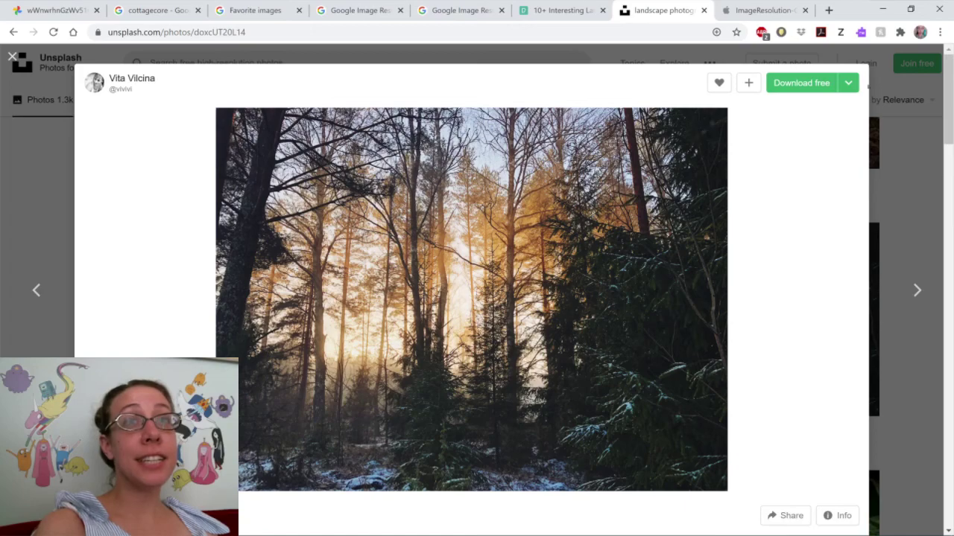
left_click(847, 83)
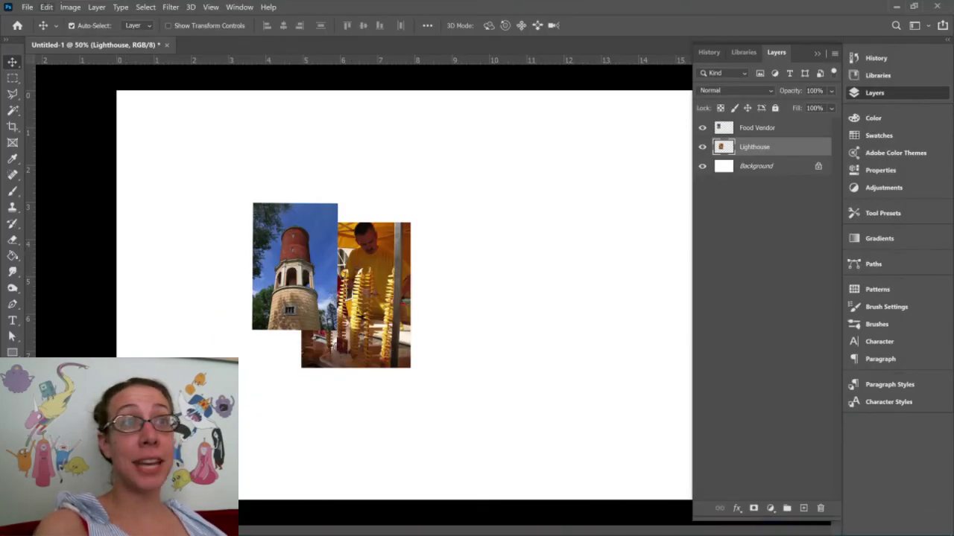
Switch to Photoshop and check the document's canvas size in pixels, leaving the size settings without applying anything
left_click(72, 7)
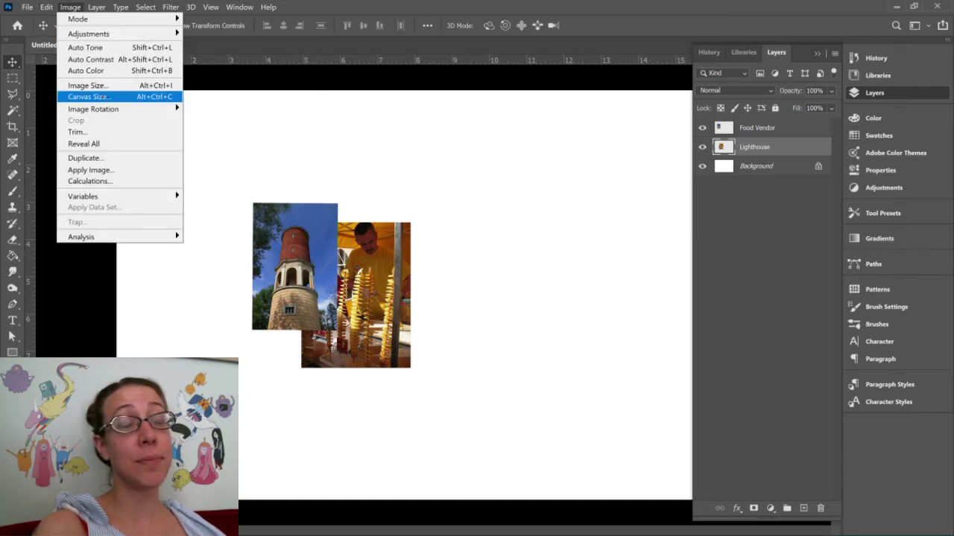
left_click(87, 96)
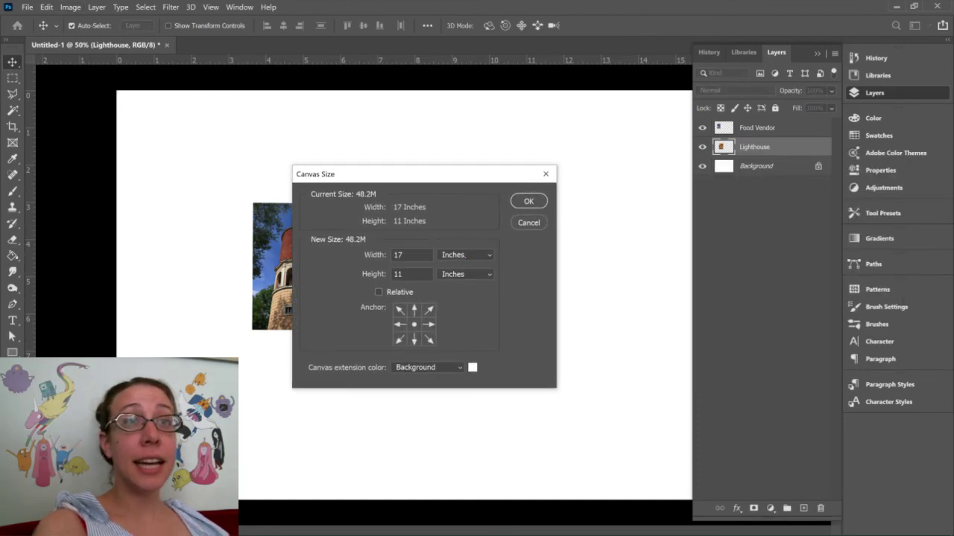
left_click(466, 254)
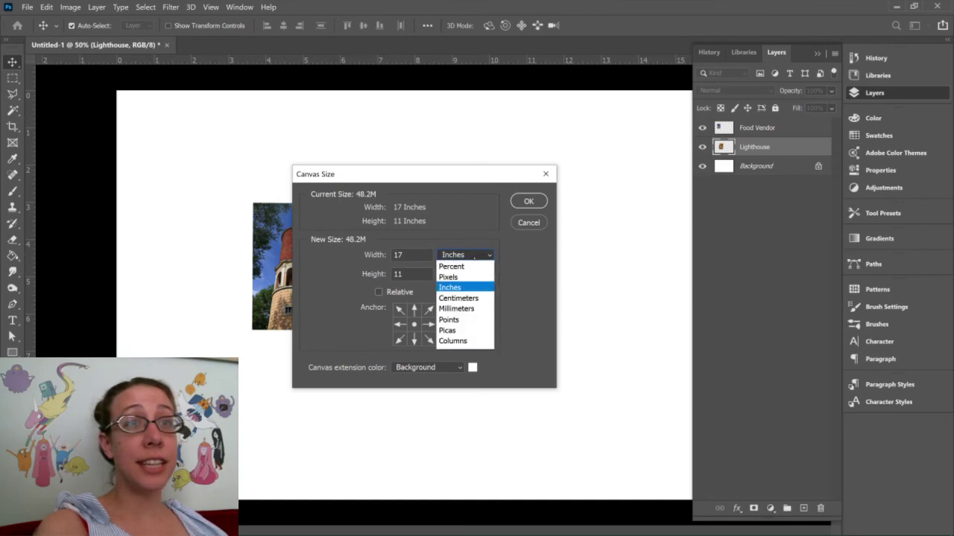
left_click(461, 277)
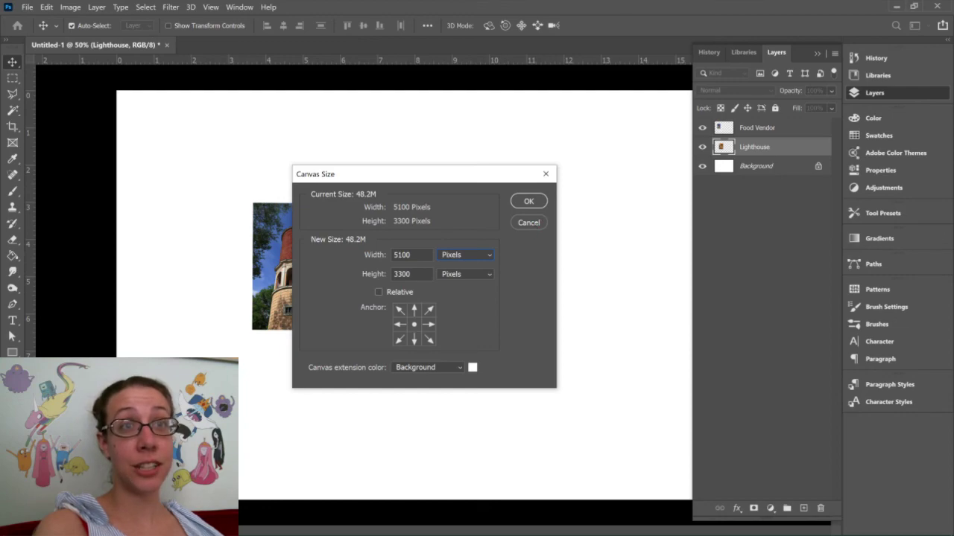
key("Escape")
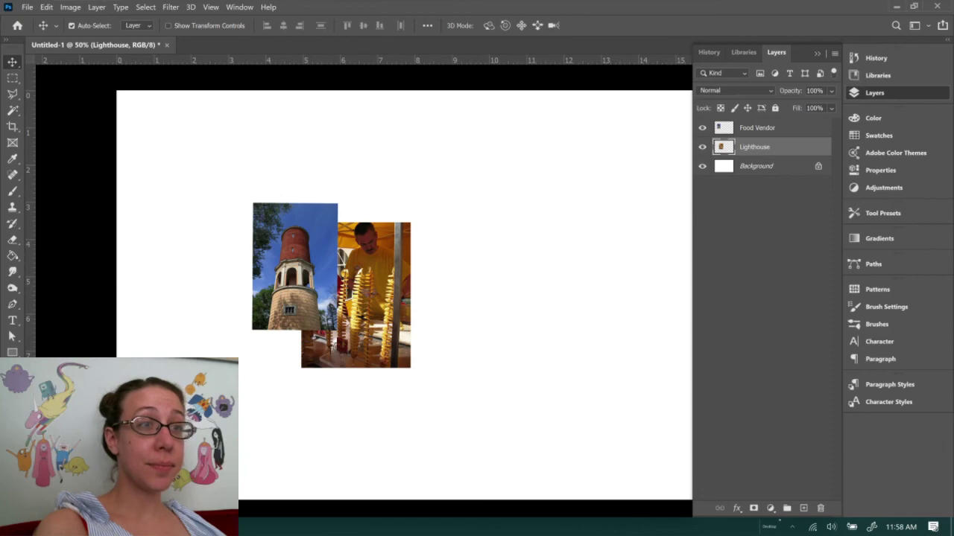
Return to Chrome and download the forest photo at its original size of 4032x3024
key("alt+Tab")
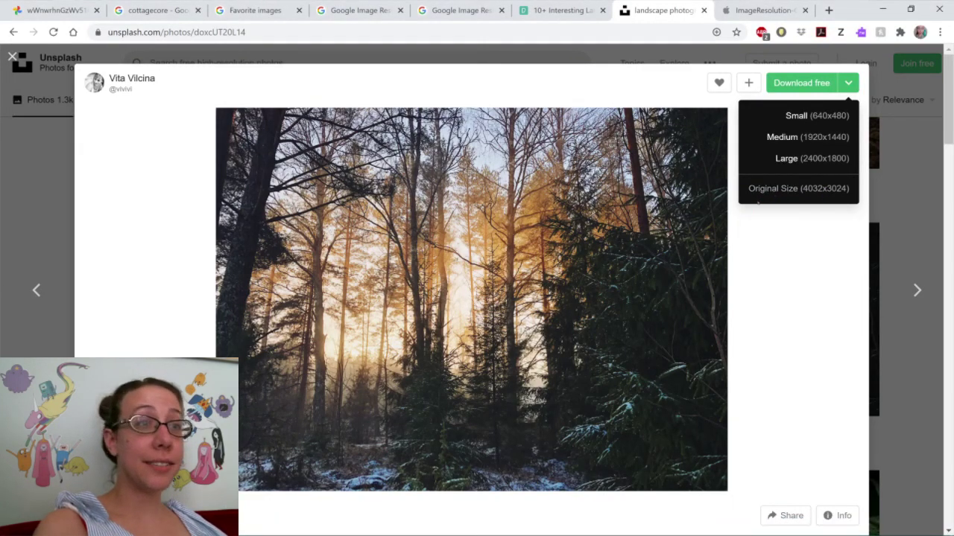
left_click(773, 191)
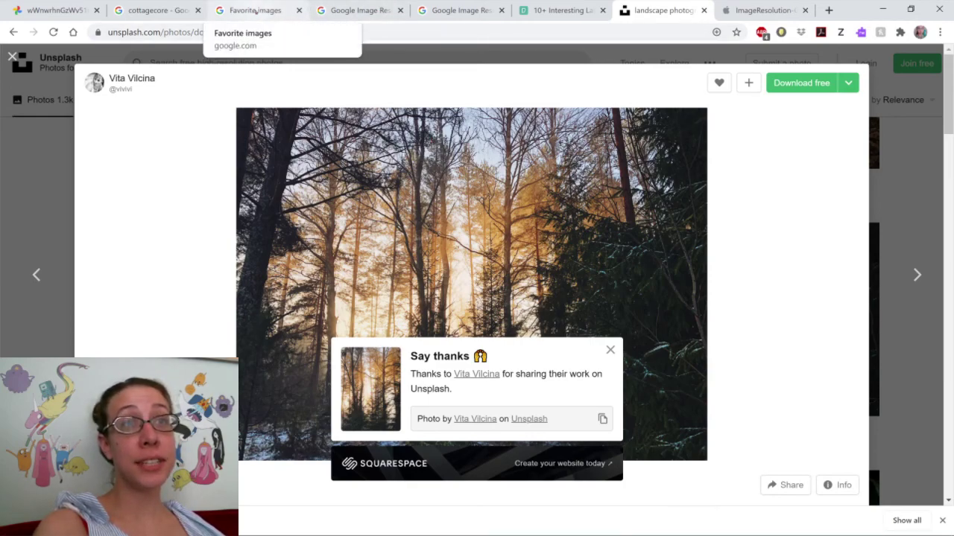
Open the red lighthouse picture from the Favorite images collection and look over the options for saving or copying it
left_click(357, 11)
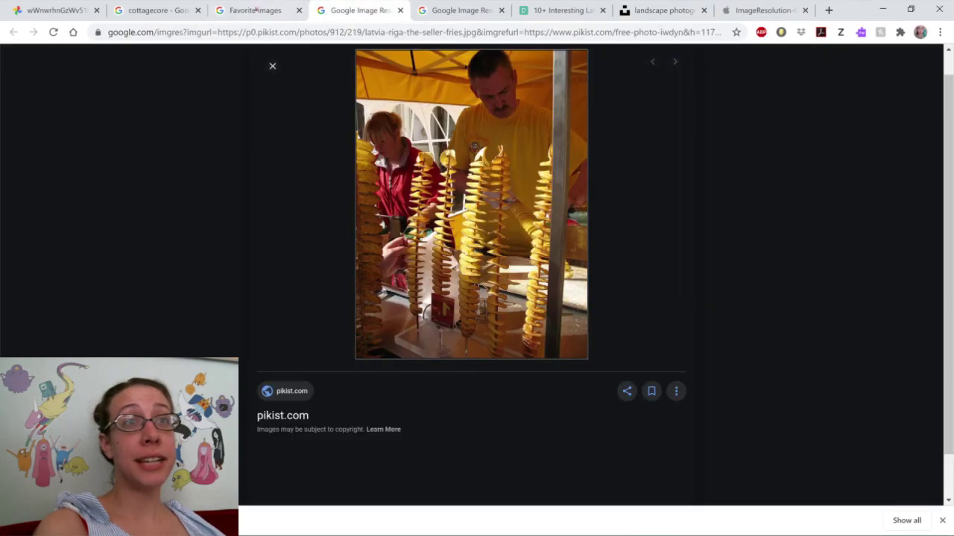
left_click(256, 11)
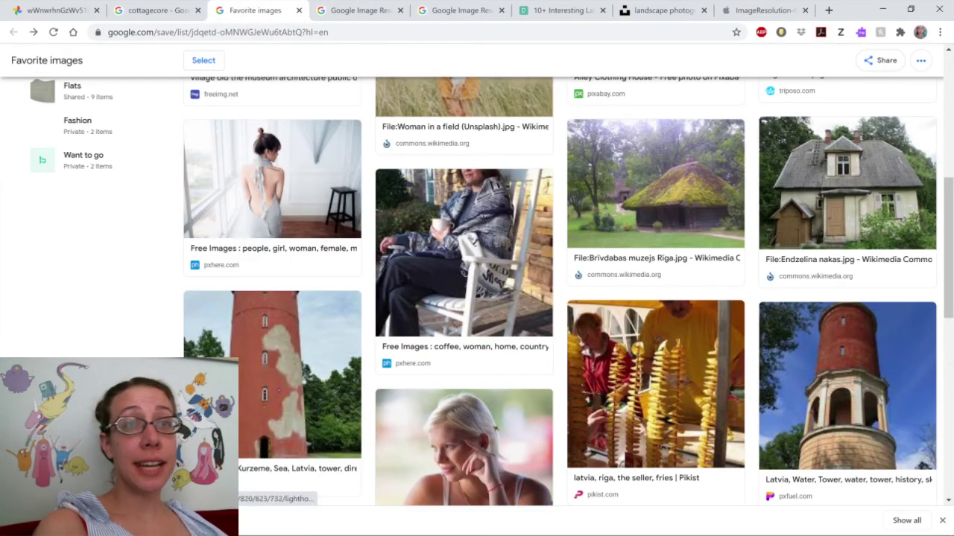
left_click(314, 388)
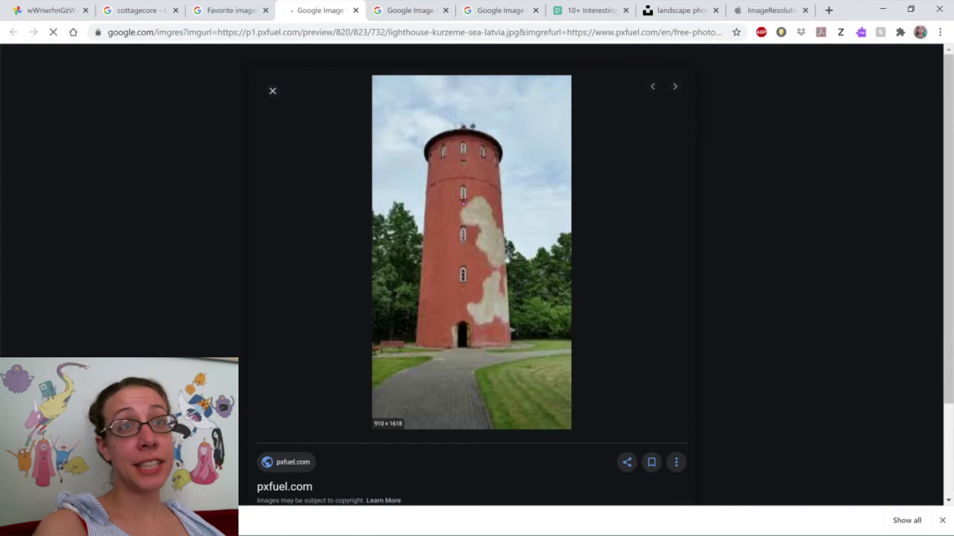
right_click(463, 202)
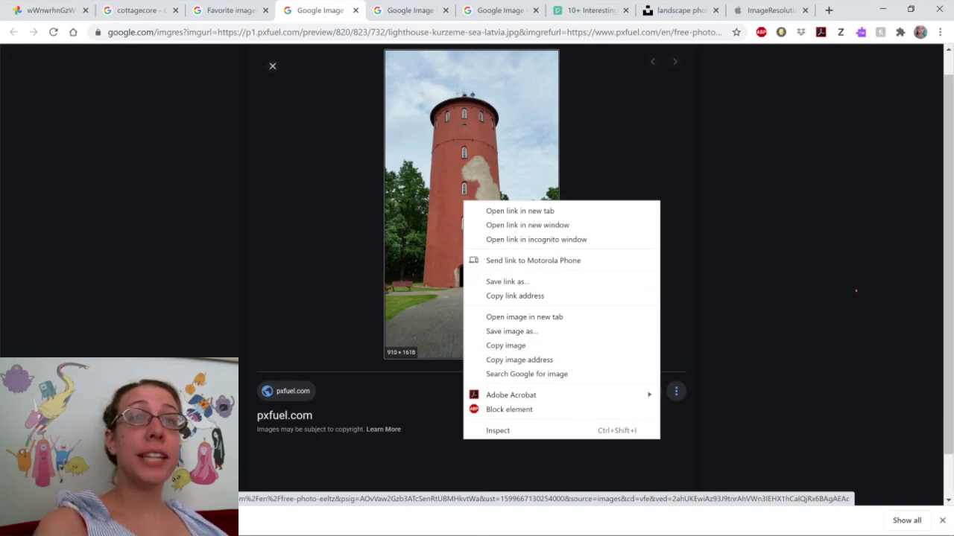
left_click(768, 358)
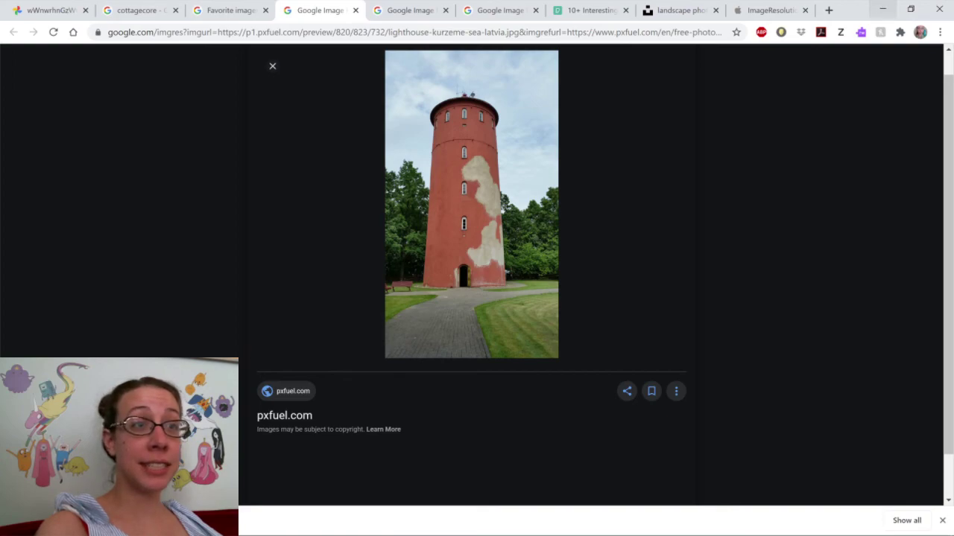
Locate the downloaded forest JPG in File Explorer's Downloads folder, move that window over the Photoshop document, and return to Photoshop
mouse_move(779, 522)
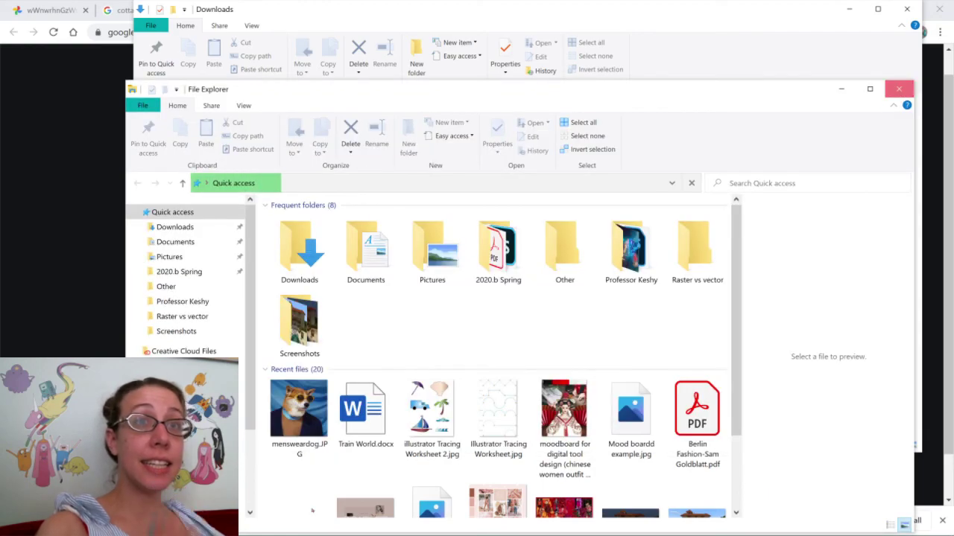
left_click(899, 89)
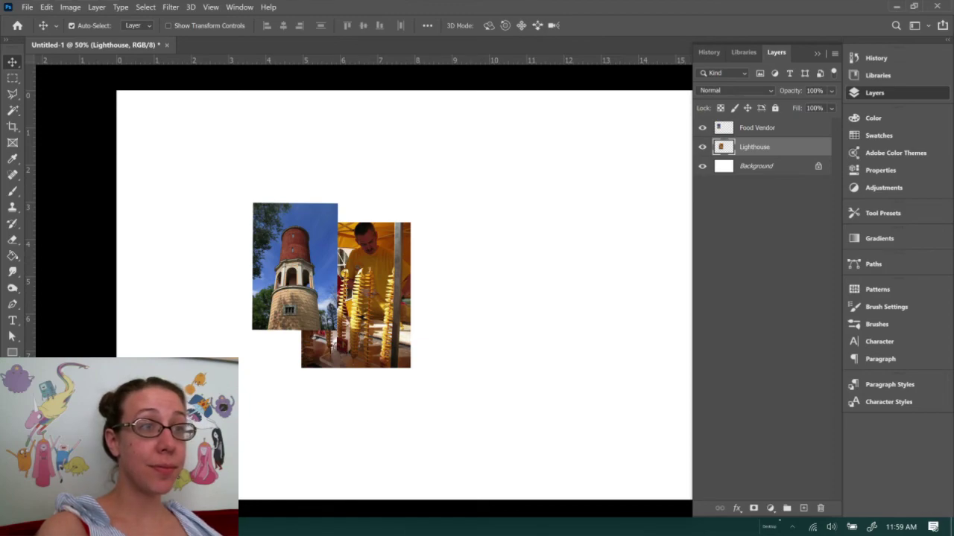
key("alt+Tab")
left_click_drag(361, 22, 708, 291)
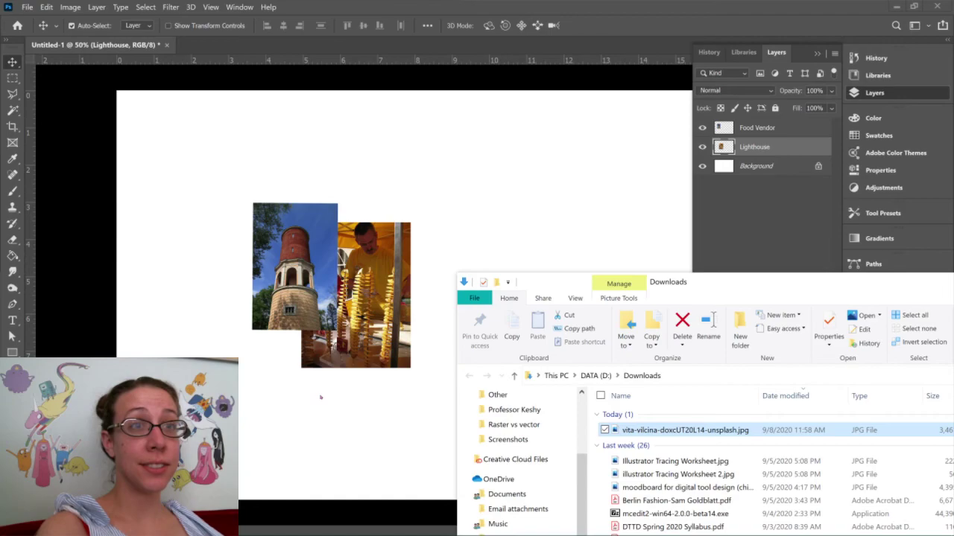
left_click_drag(807, 275, 760, 211)
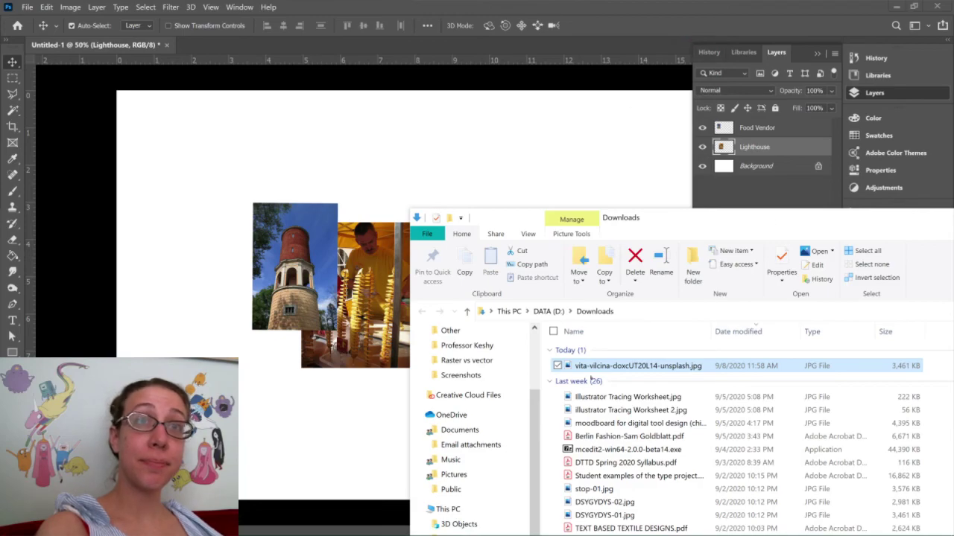
left_click(377, 422)
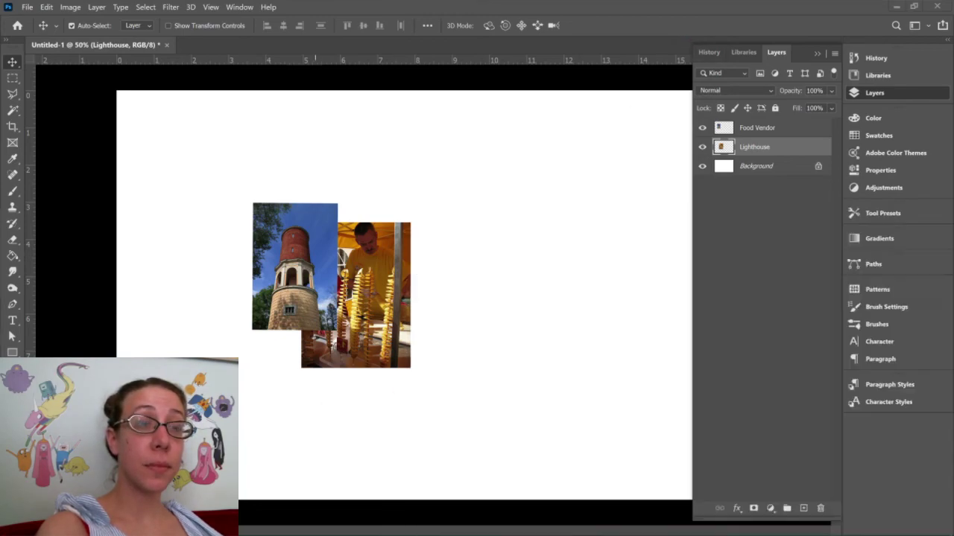
key("alt+Tab")
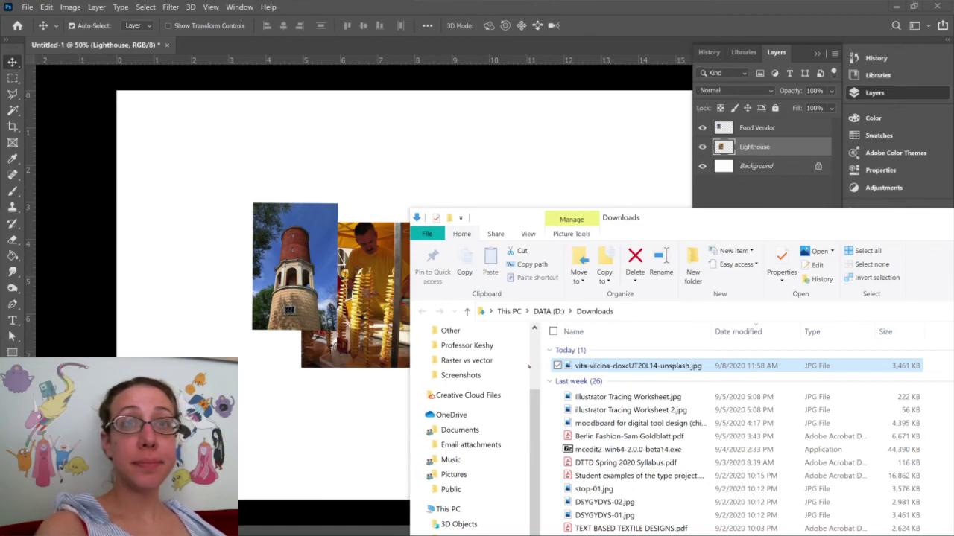
key("alt+Tab")
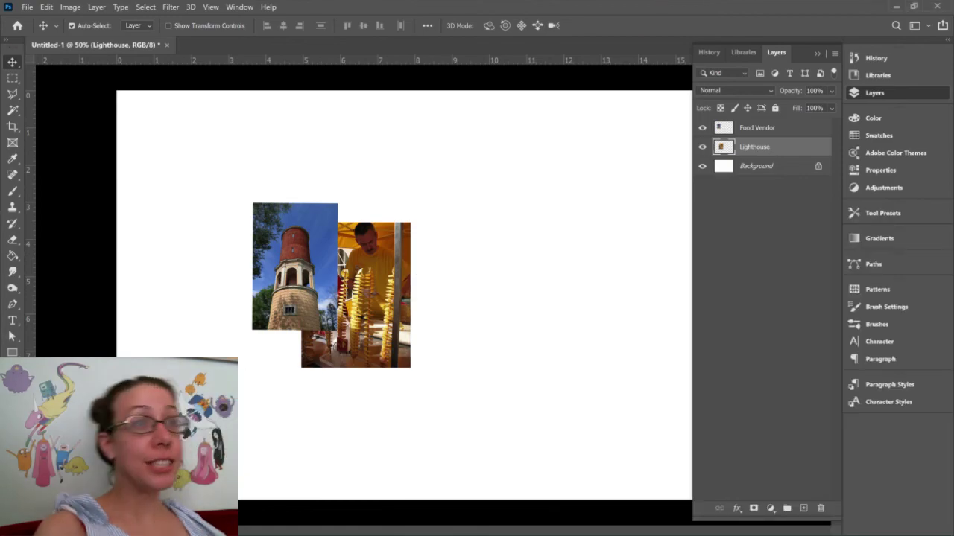
Place the downloaded forest JPG from the Downloads folder into the document as an embedded image
key("alt+f")
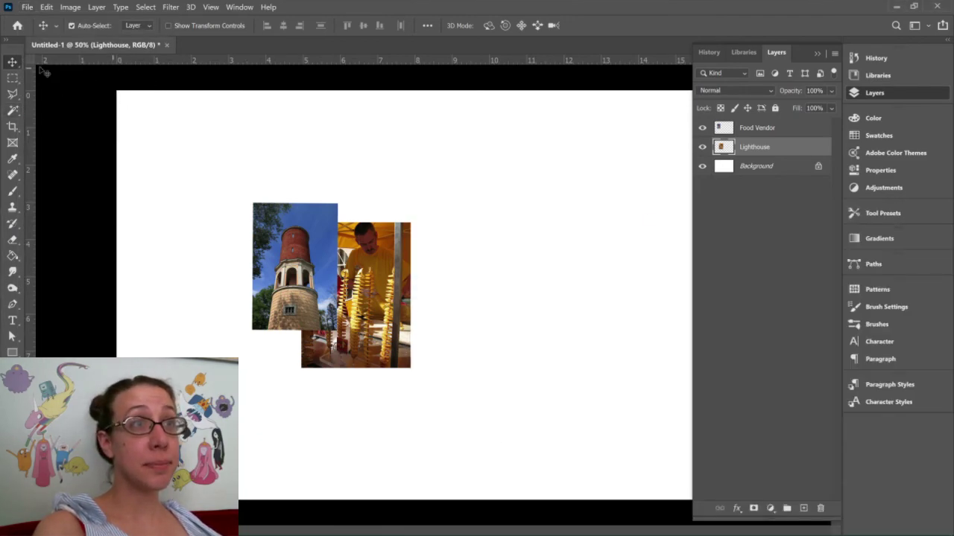
left_click(27, 7)
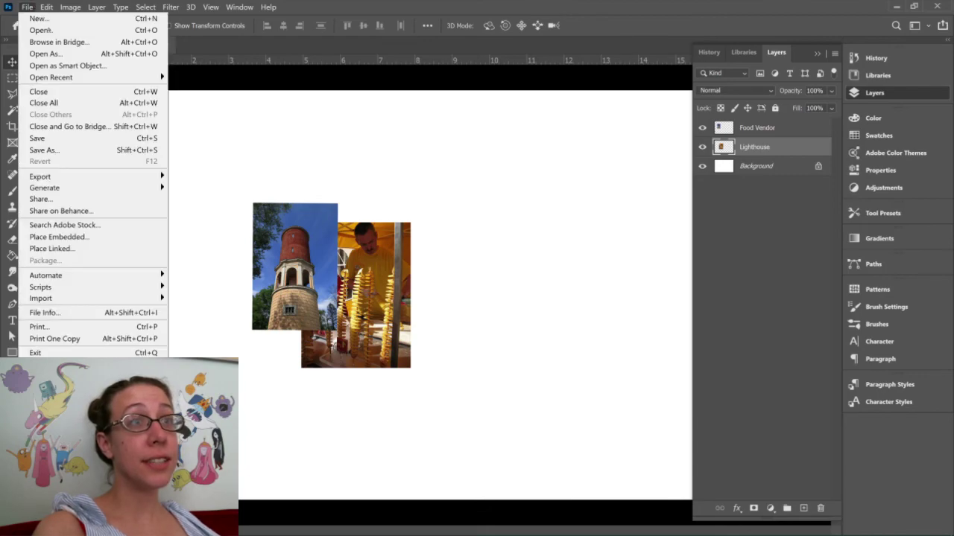
mouse_move(46, 7)
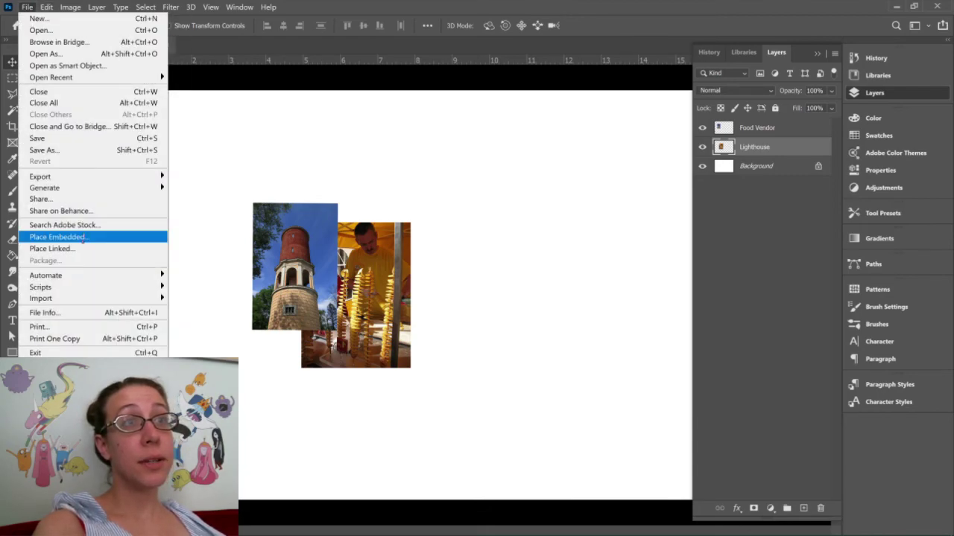
left_click(83, 239)
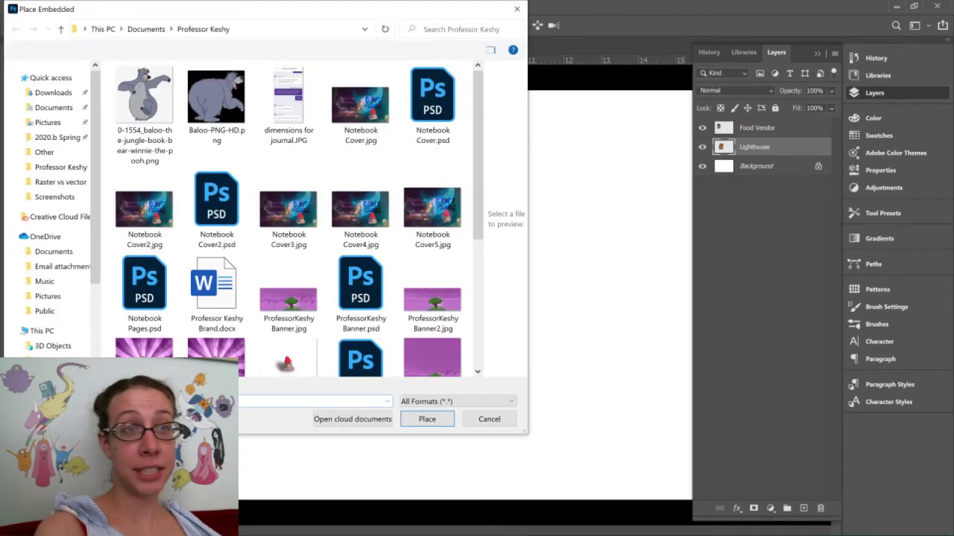
scroll(458, 170, "down", 3)
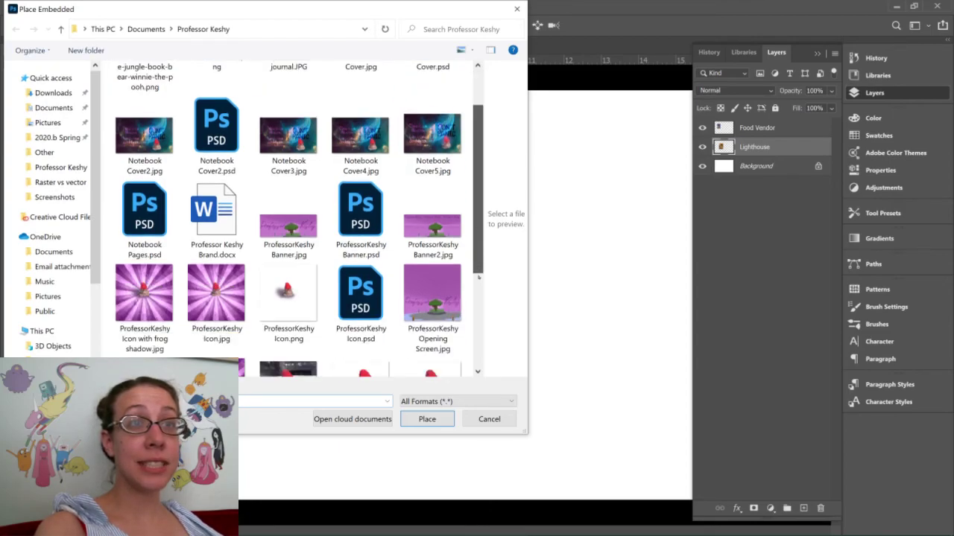
scroll(298, 224, "down", 1)
scroll(298, 223, "up", 5)
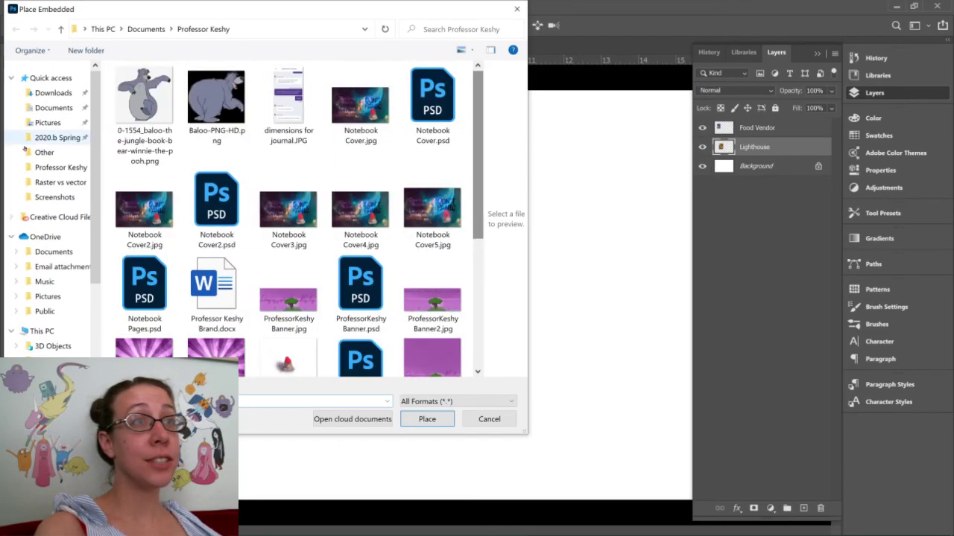
left_click(52, 96)
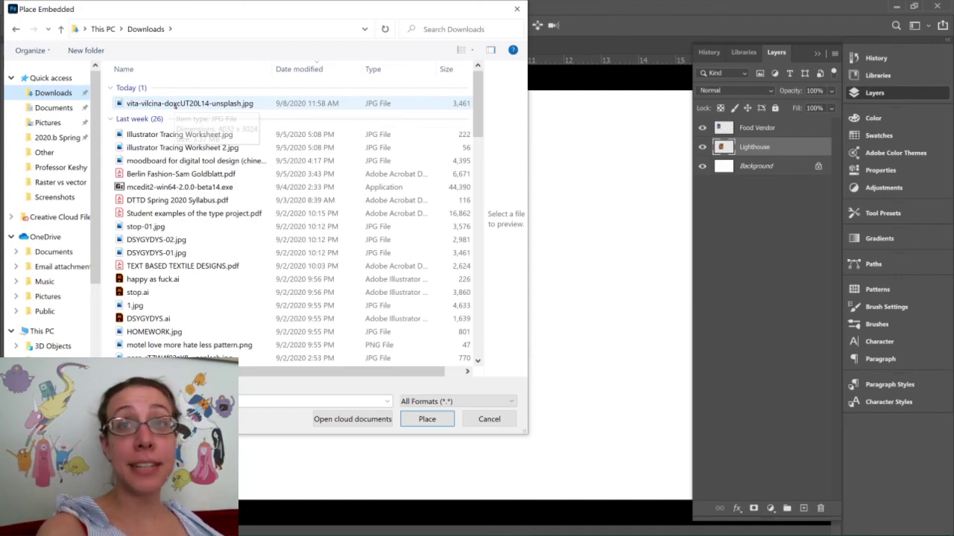
left_click(174, 103)
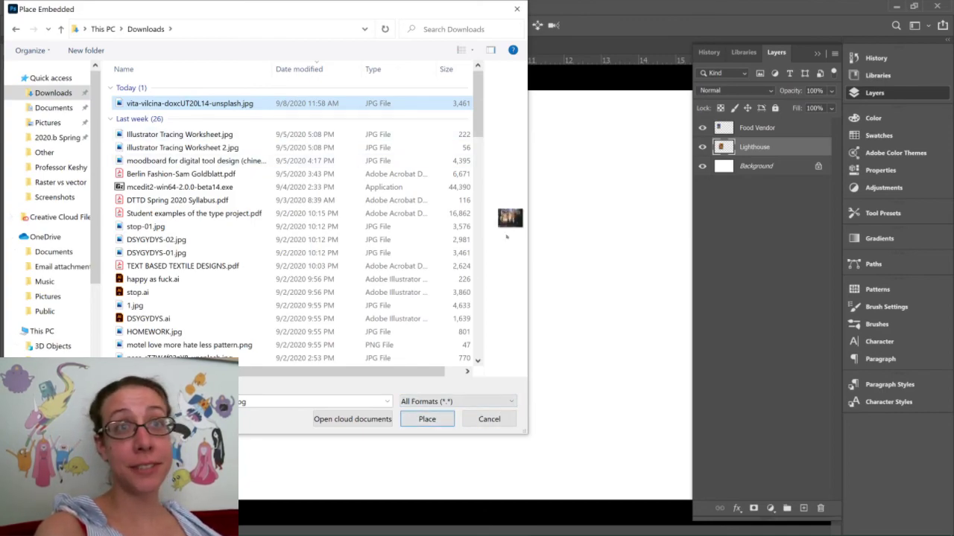
left_click(433, 423)
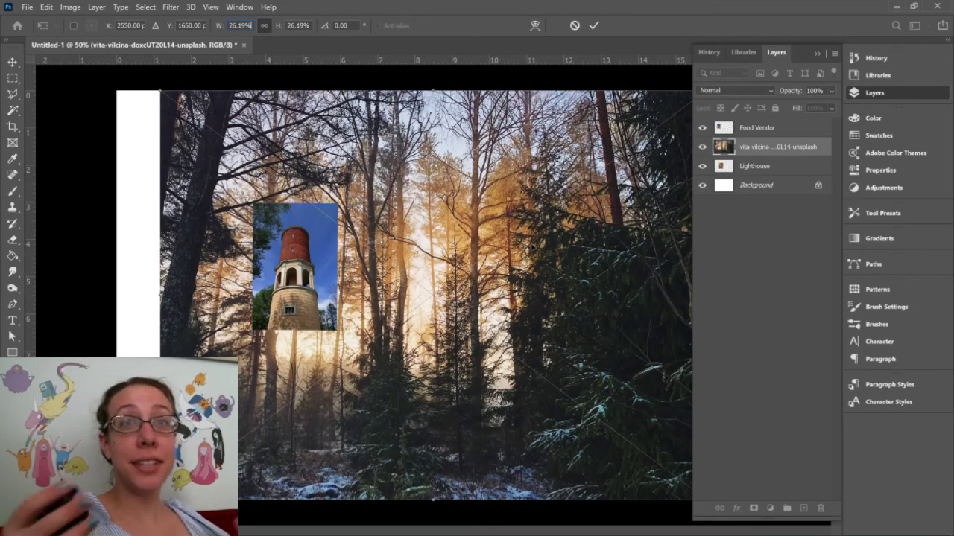
Enlarge the placed forest image proportionally to 30.36% so it spans the full canvas width, and commit the placement
right_click(531, 244)
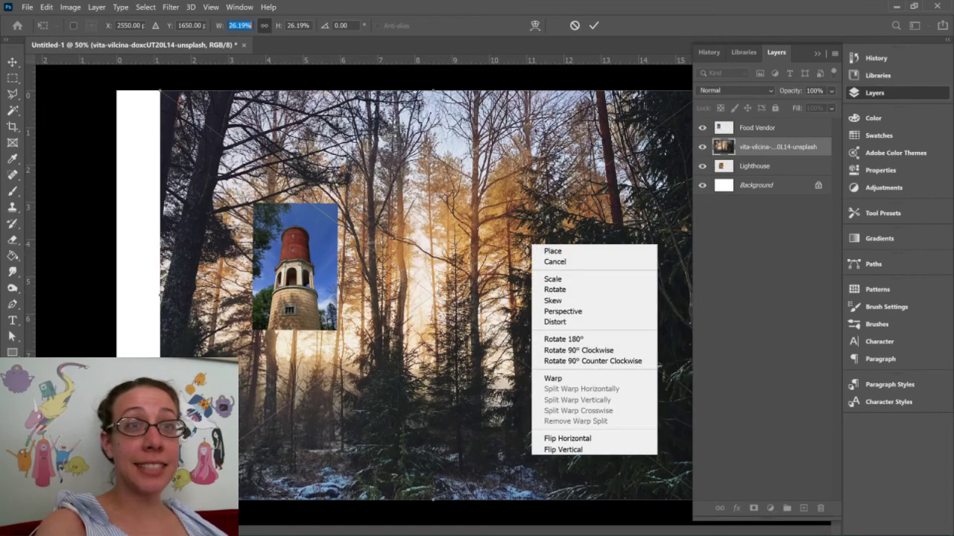
left_click(475, 231)
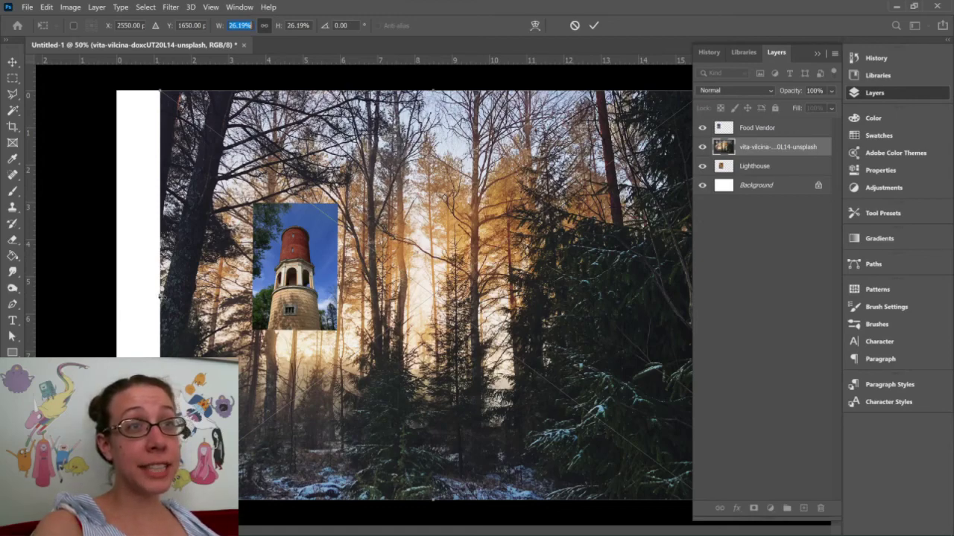
left_click_drag(149, 298, 117, 301)
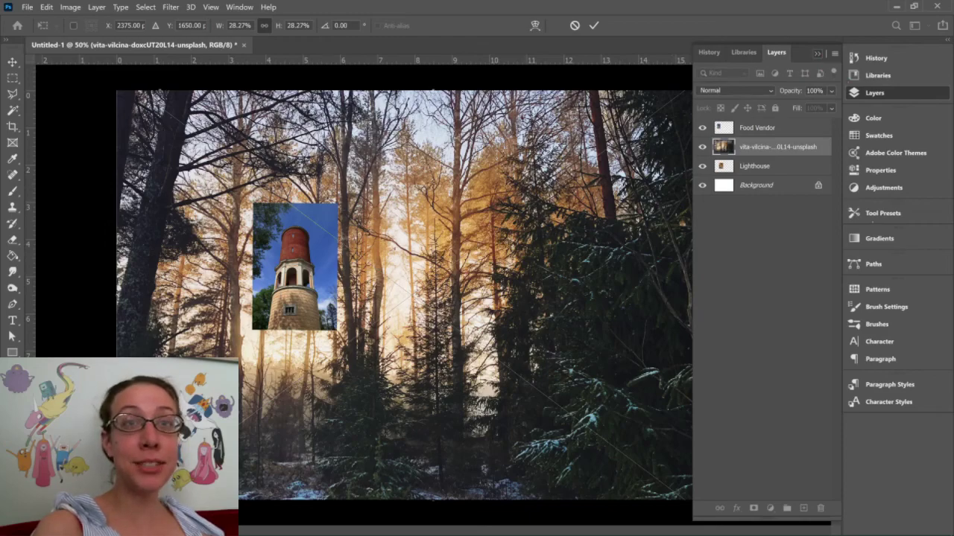
left_click(874, 92)
left_click_drag(752, 294, 749, 295)
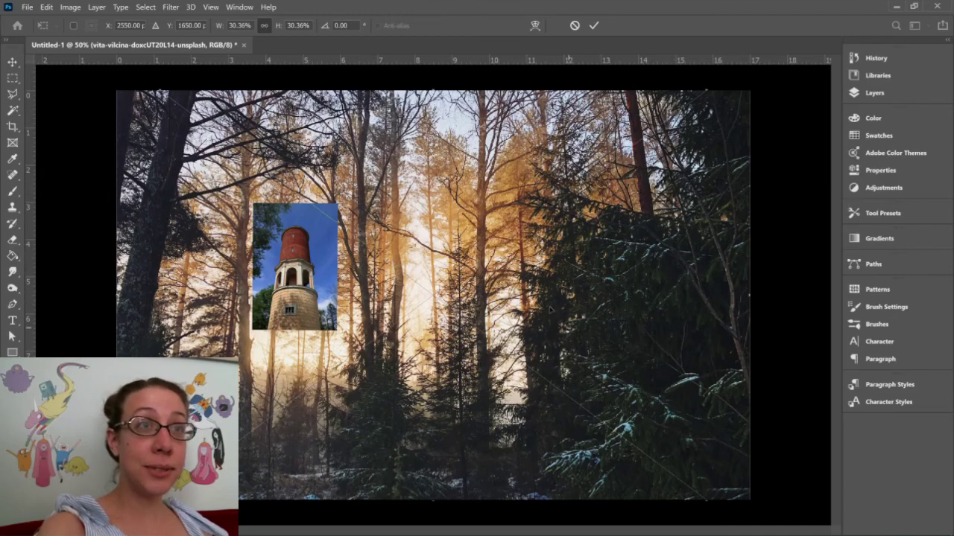
key("Return")
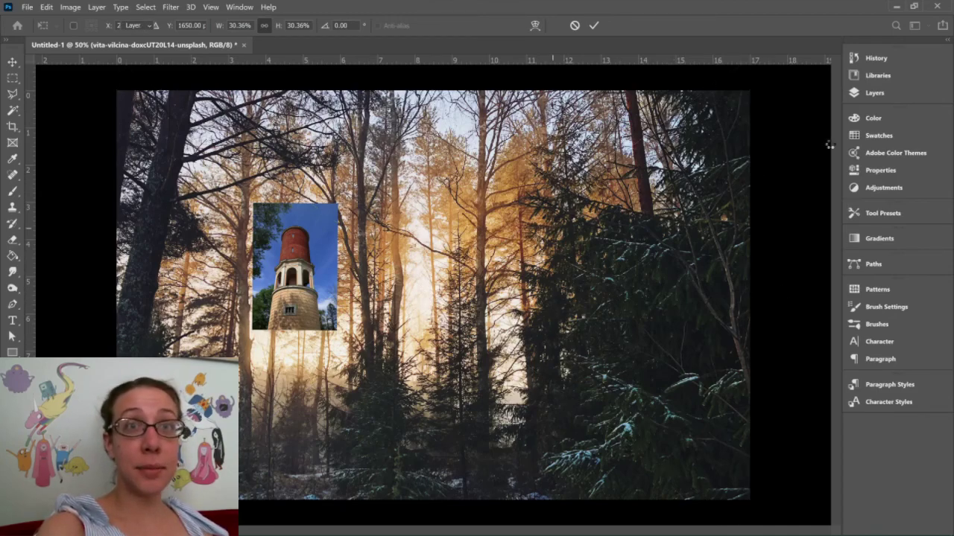
Move the Lighthouse layer above the forest layer in the stack, and select the forest layer
left_click(872, 93)
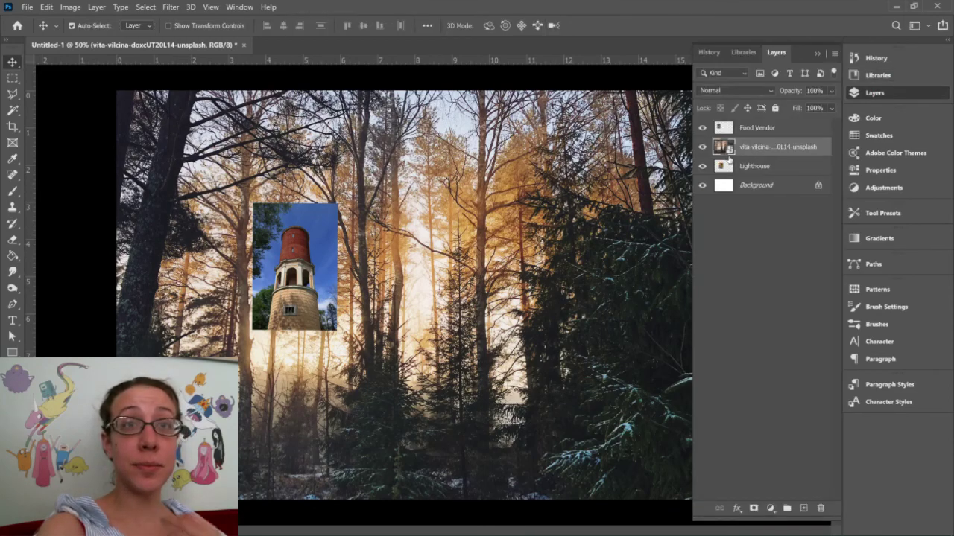
left_click_drag(782, 171, 782, 139)
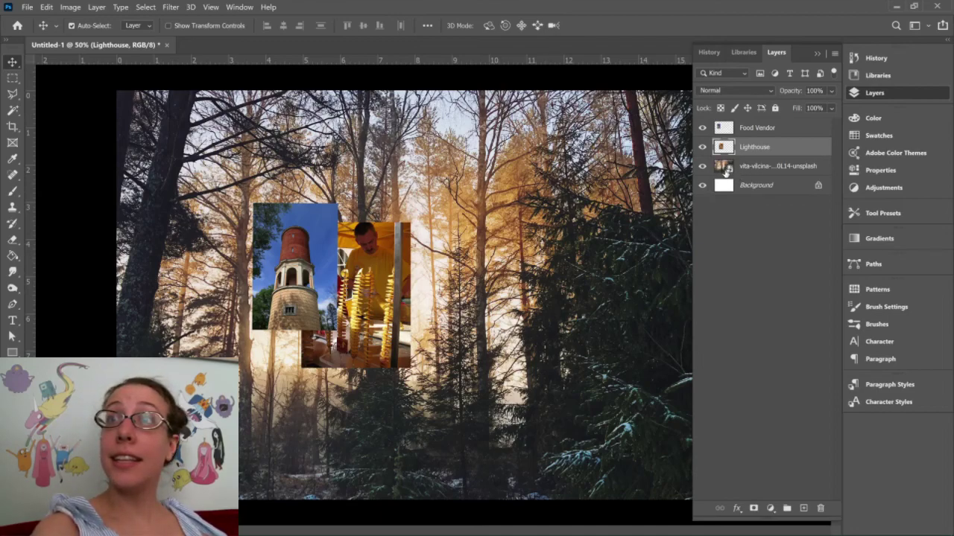
left_click(764, 170)
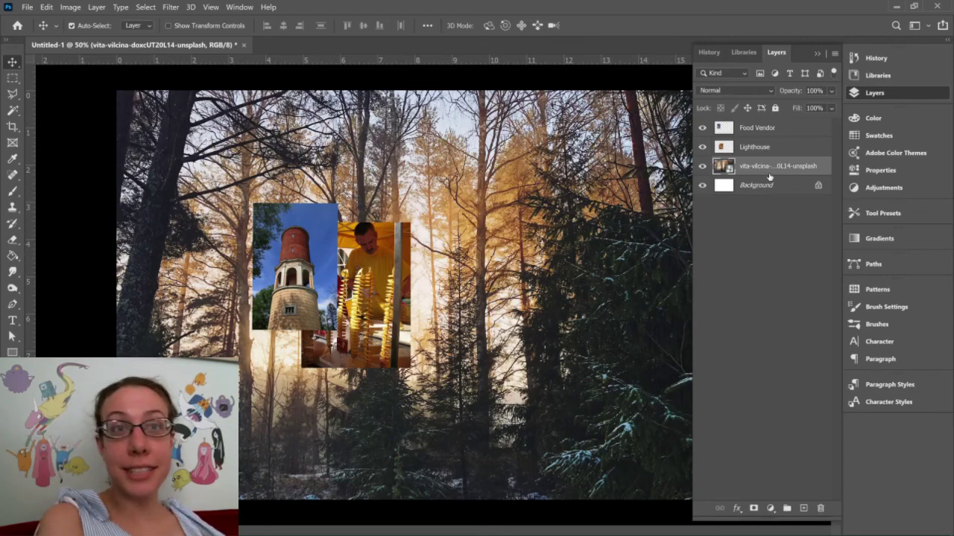
Check which picture the Lighthouse layer holds by toggling its visibility, and rename that layer Food
left_click(724, 150)
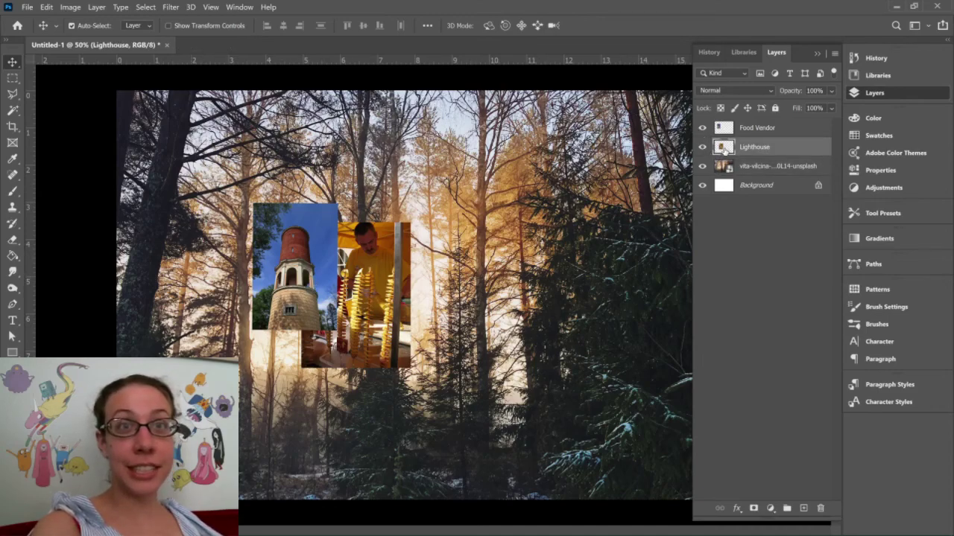
left_click(724, 130)
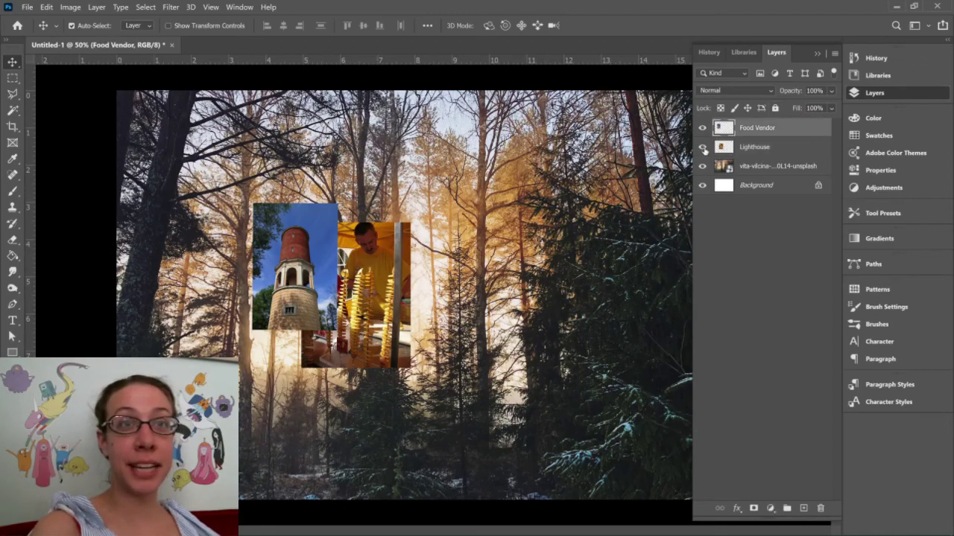
left_click(702, 148)
left_click(703, 148)
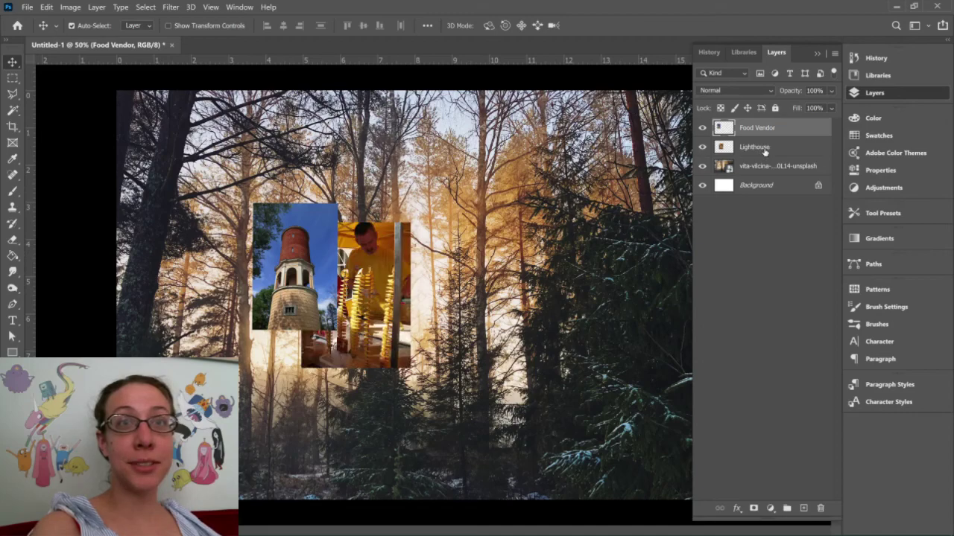
double_click(760, 147)
type("Food")
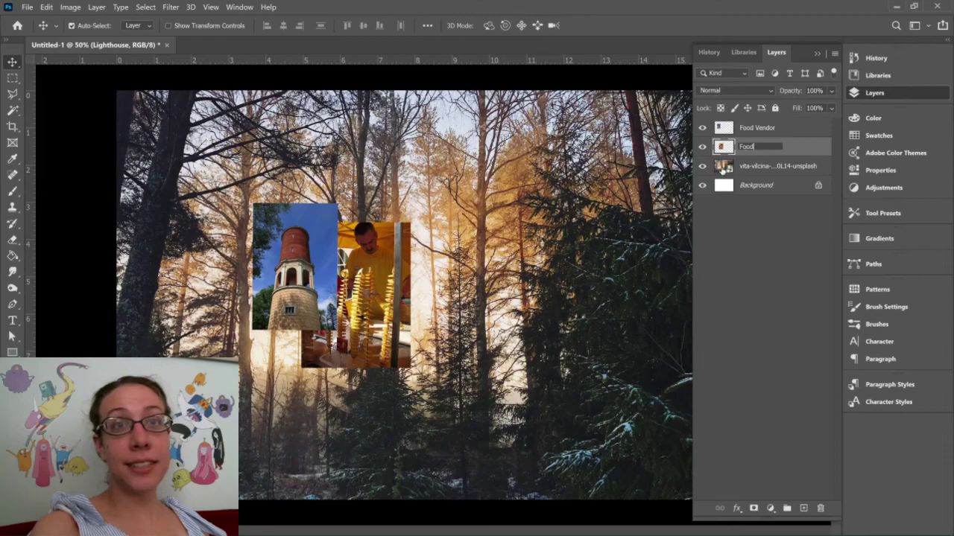
left_click(747, 132)
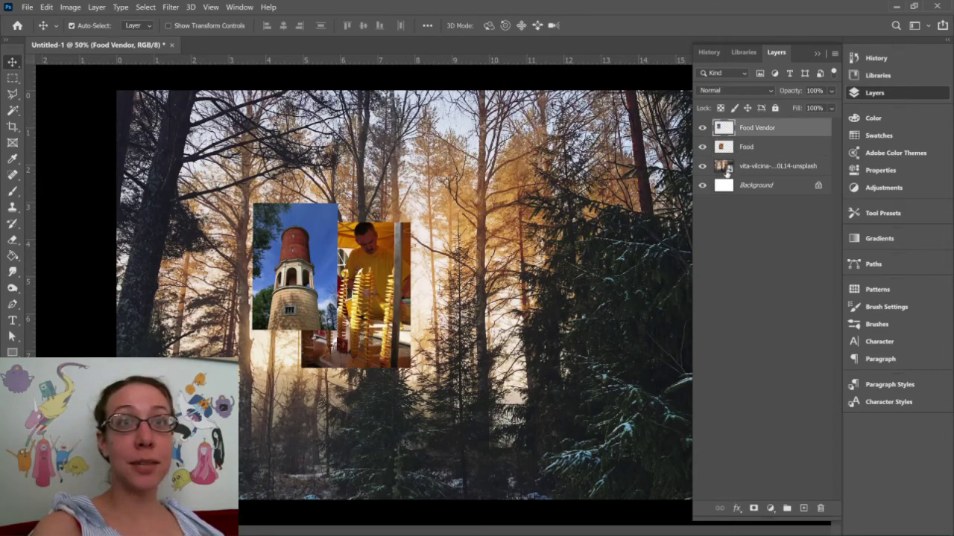
Rename the Food Vendor layer, which holds the tower picture, as light
double_click(758, 128)
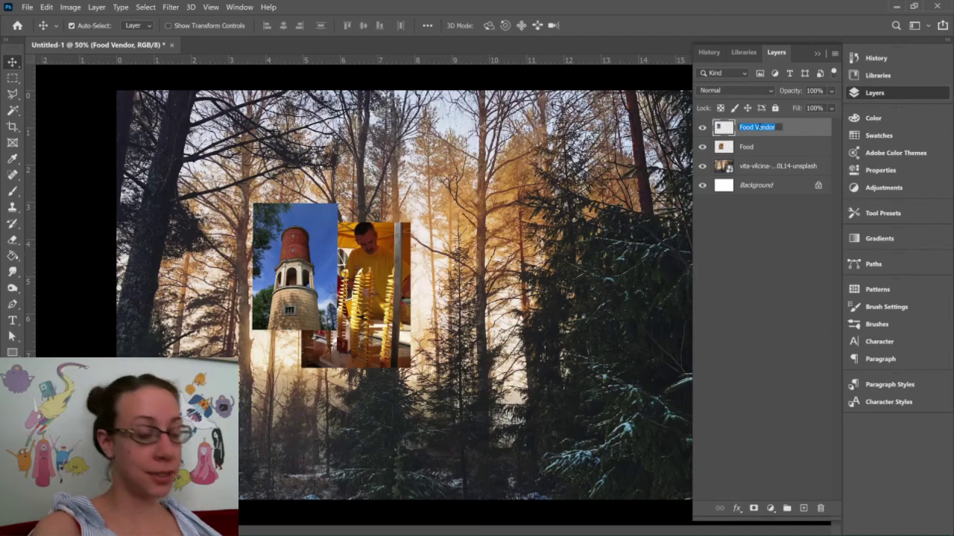
key("BackSpace")
type("light")
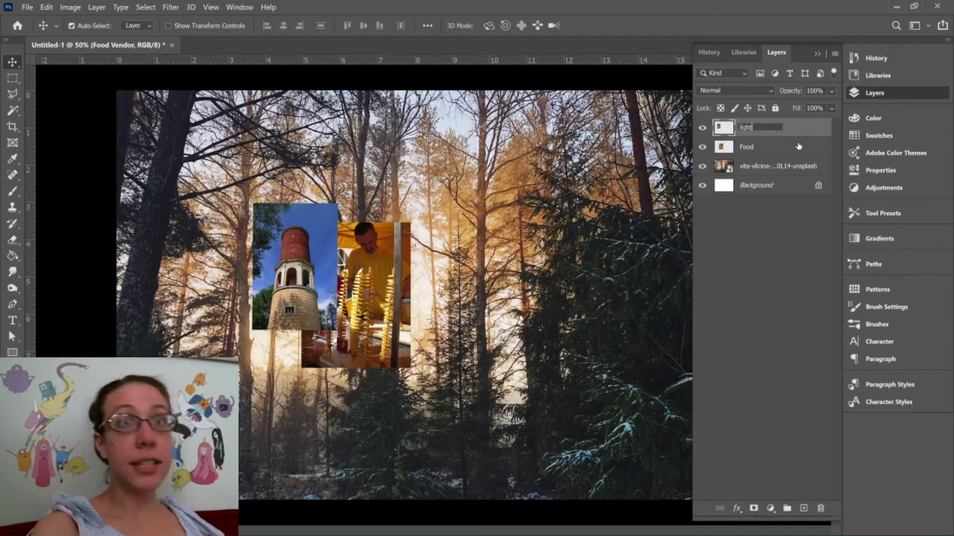
key("Return")
Look up the Rasterize Layer option for the forest smart object layer without applying it
left_click(728, 170)
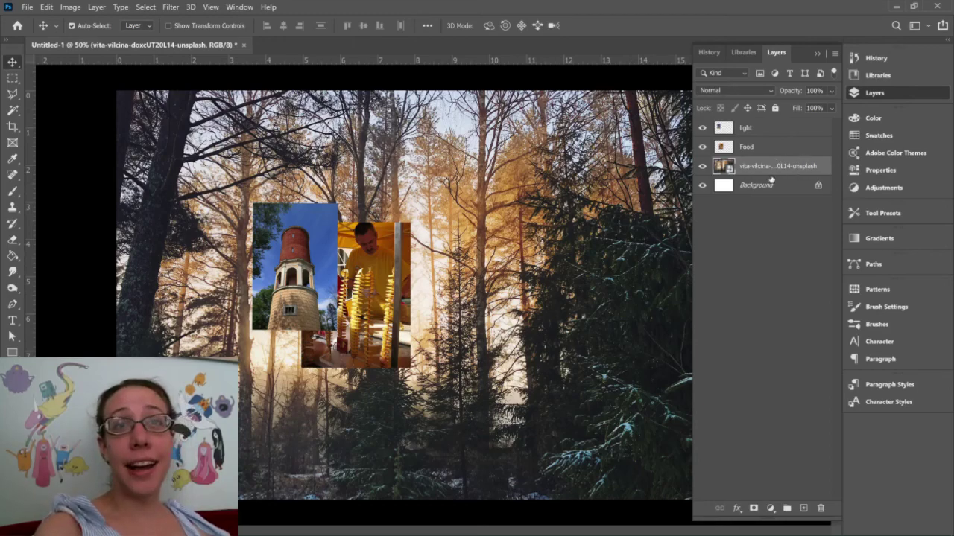
right_click(823, 168)
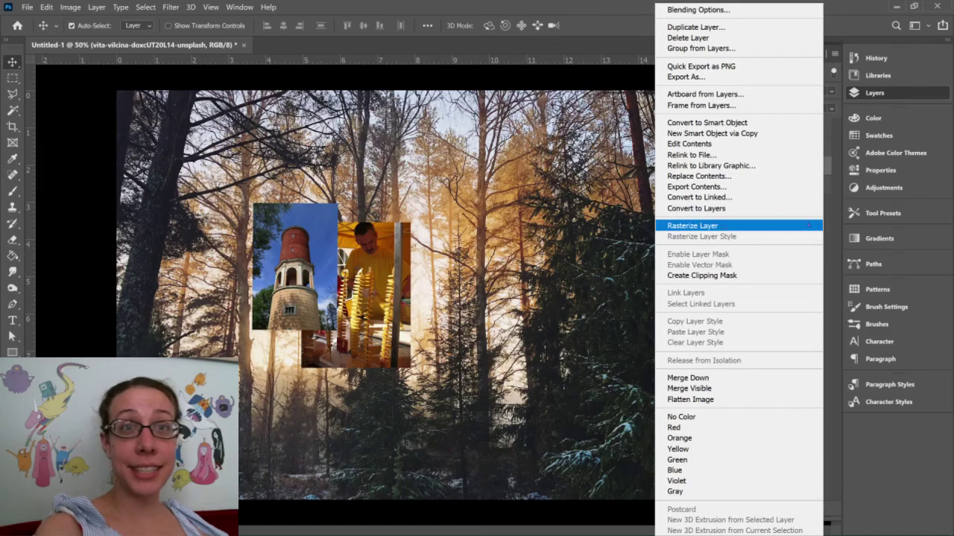
left_click(807, 225)
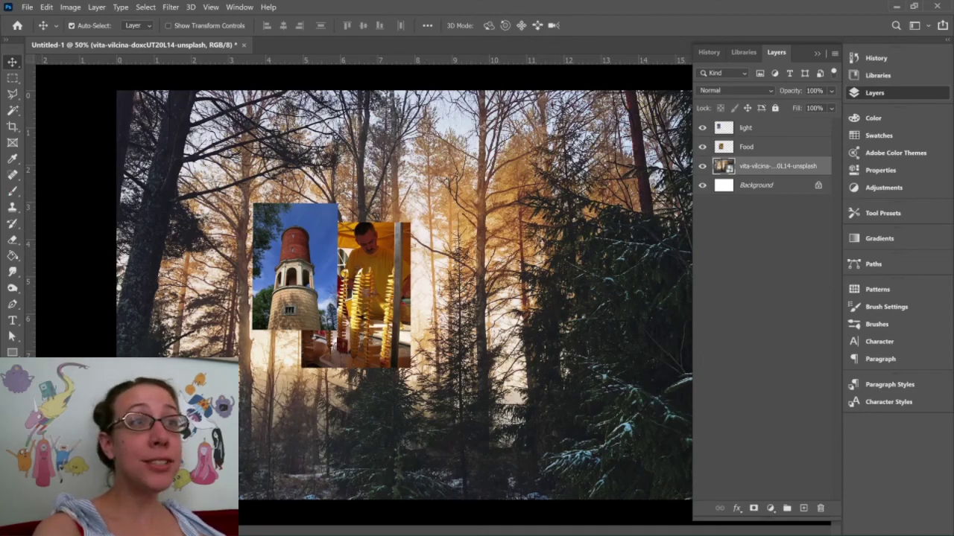
Paint a soft lilac stroke on the Food layer beside the food vendor picture, using the 495 px round brush
left_click(13, 191)
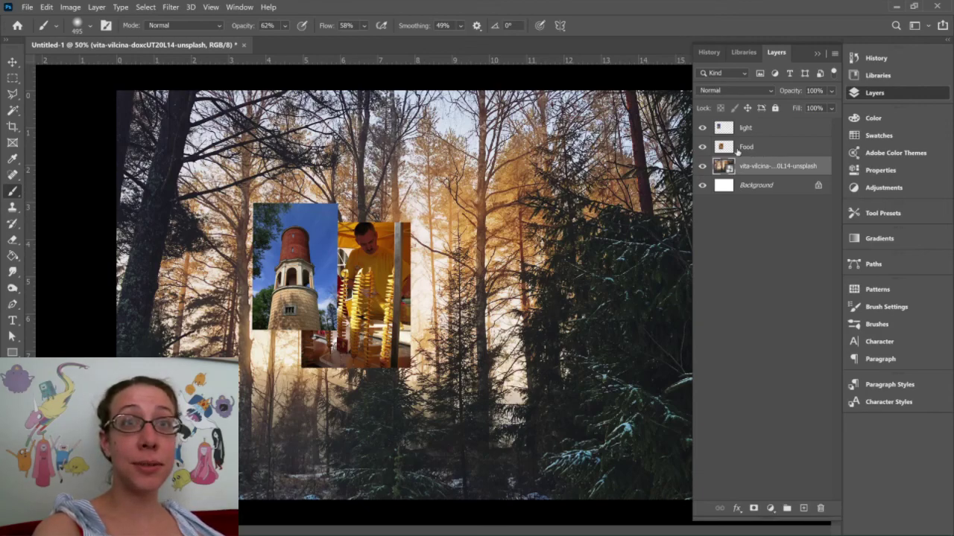
left_click(754, 152)
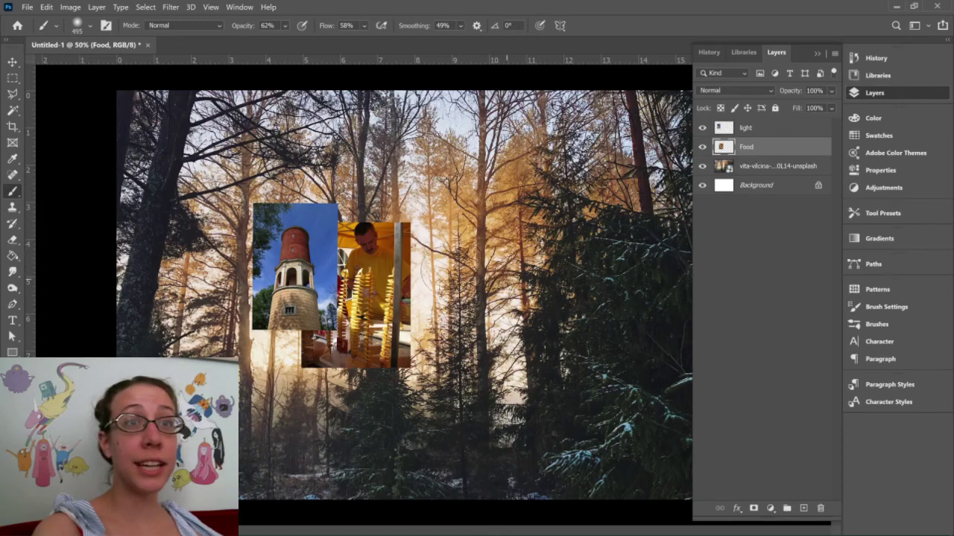
mouse_move(447, 232)
left_mouse_down()
mouse_move(469, 316)
mouse_move(498, 351)
left_mouse_up()
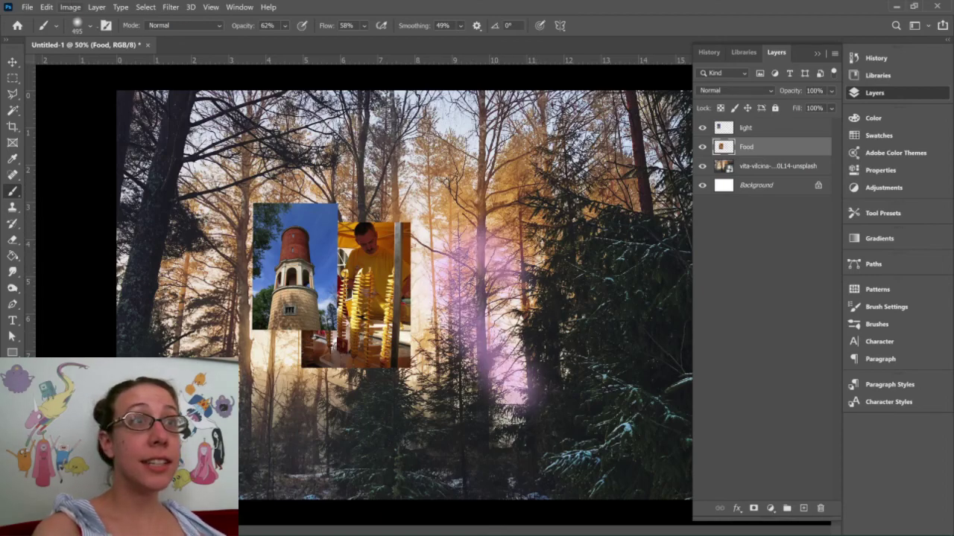
Set the brush hardness to 95% and paint a large lilac heart shape over the soft stroke on the Food layer
left_click(89, 26)
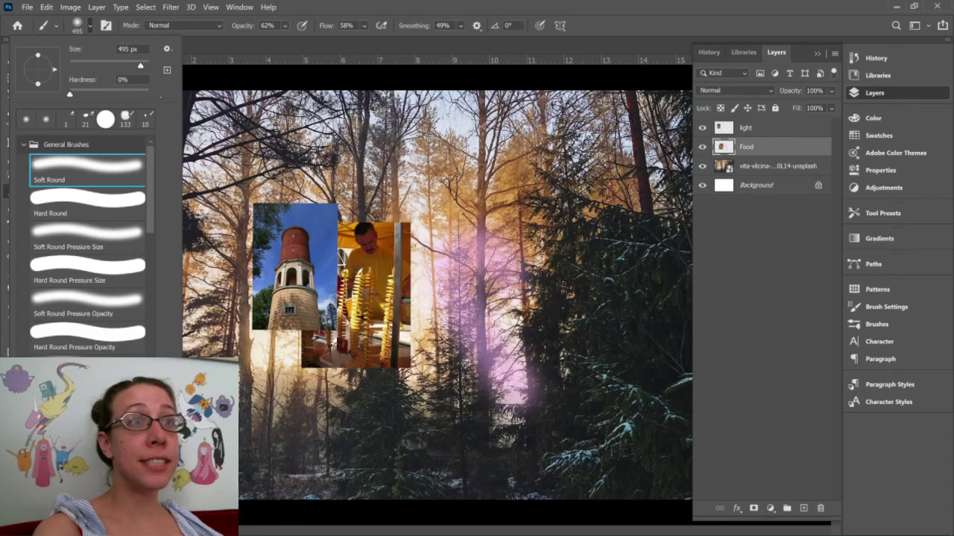
left_click_drag(70, 94, 143, 93)
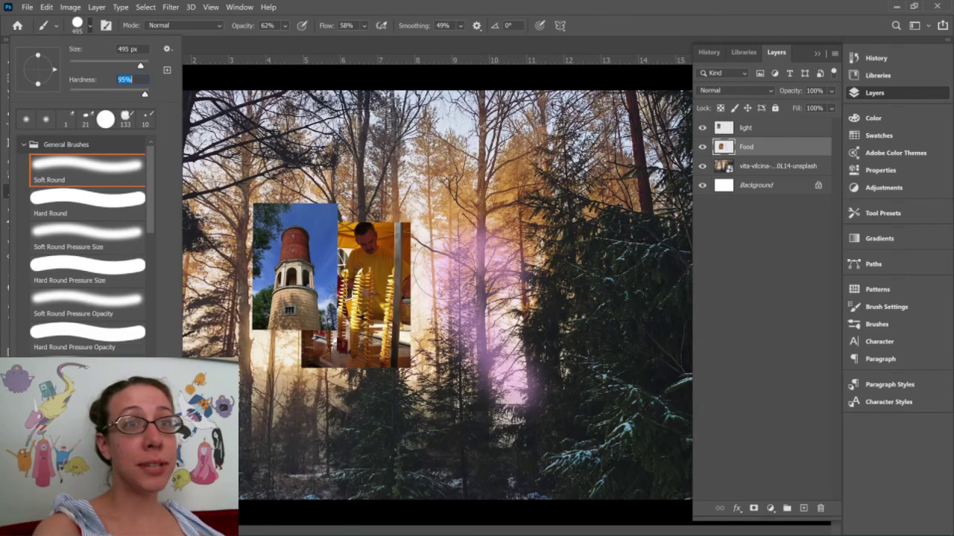
left_click(488, 257)
mouse_move(493, 257)
left_mouse_down()
mouse_move(467, 272)
mouse_move(478, 324)
mouse_move(514, 384)
left_mouse_up()
left_click_drag(574, 257, 593, 298)
mouse_move(544, 376)
left_mouse_down()
mouse_move(533, 398)
mouse_move(536, 320)
mouse_move(521, 395)
mouse_move(566, 246)
left_mouse_up()
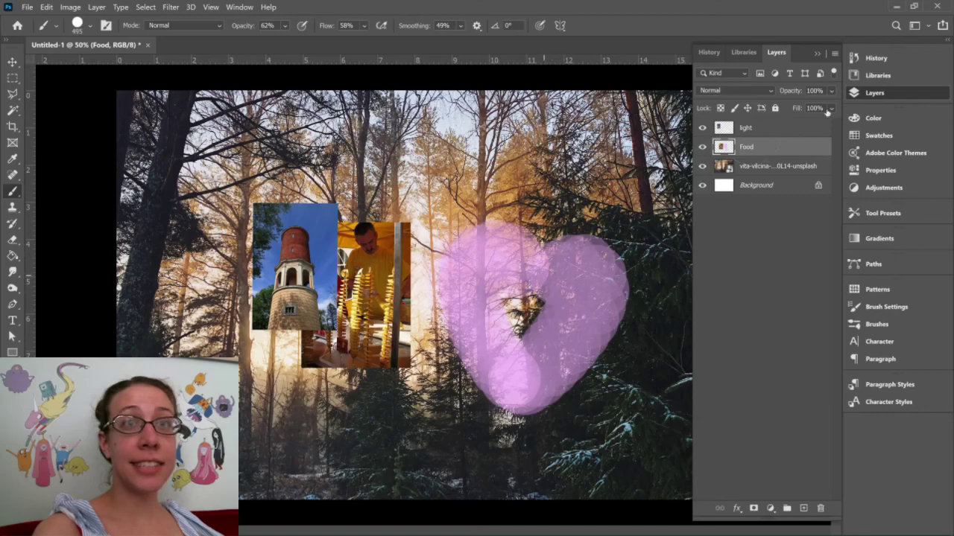
Move the Food layer's vendor picture and painted heart together lower on the canvas, and select the forest layer
left_click(12, 62)
left_click_drag(386, 274, 441, 213)
left_click_drag(400, 336, 348, 450)
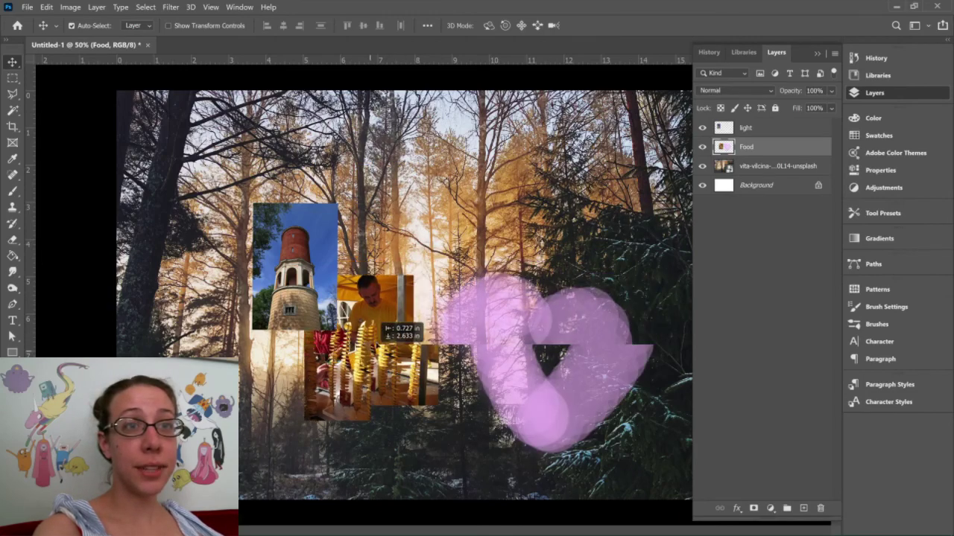
left_click(772, 167)
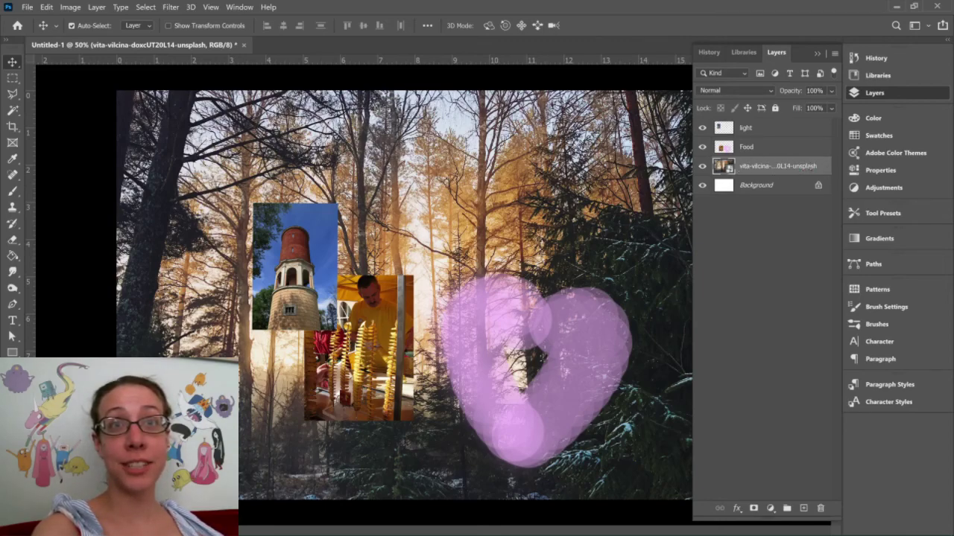
Rasterize the forest photo's smart object layer into a regular pixel layer
right_click(801, 165)
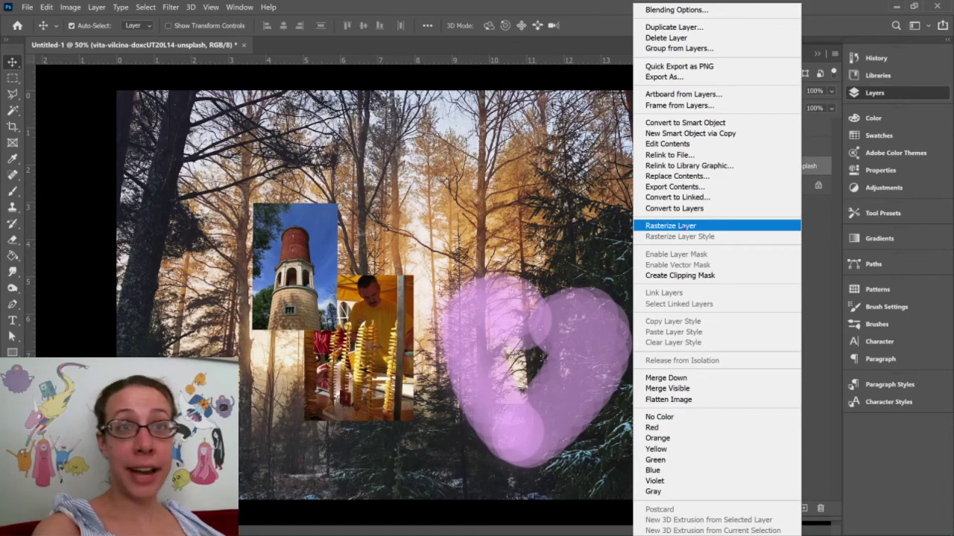
left_click(683, 226)
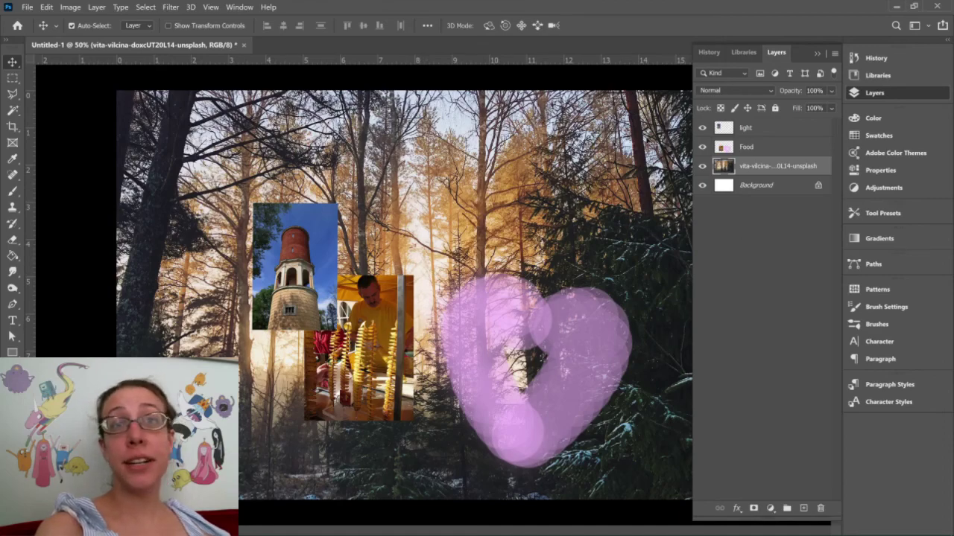
Shift the Food layer's vendor picture and painted heart together down the canvas and back up beside the tower picture
left_click(768, 150)
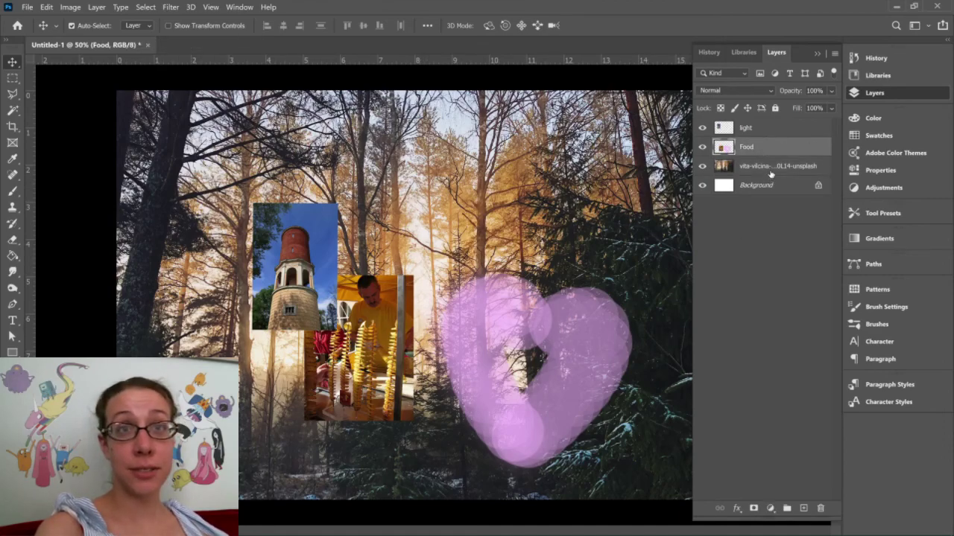
left_click(772, 167)
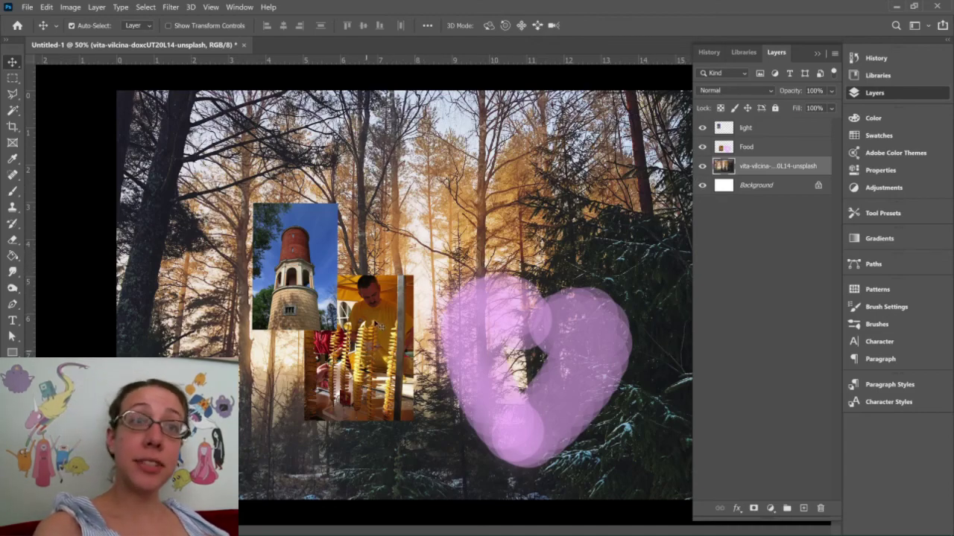
left_click_drag(380, 320, 377, 363)
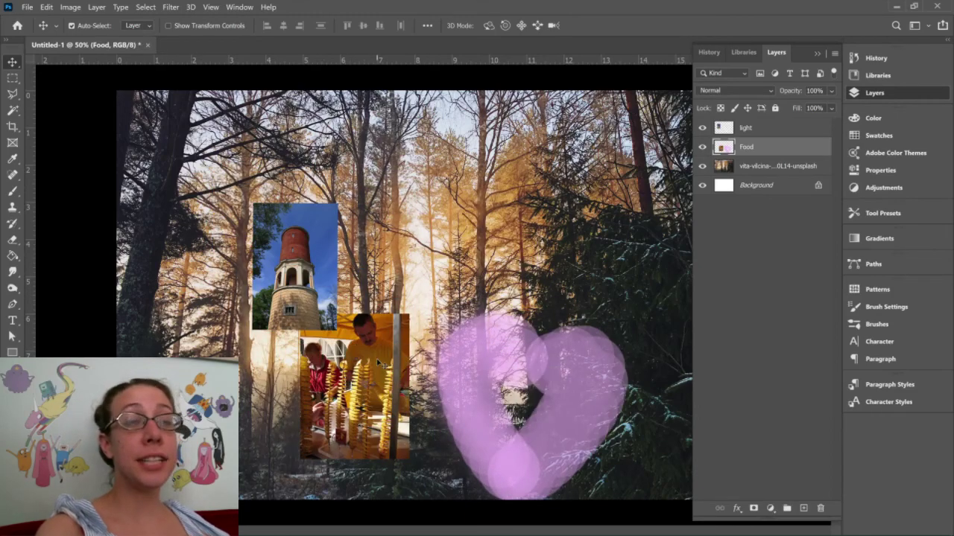
left_click_drag(527, 412, 534, 371)
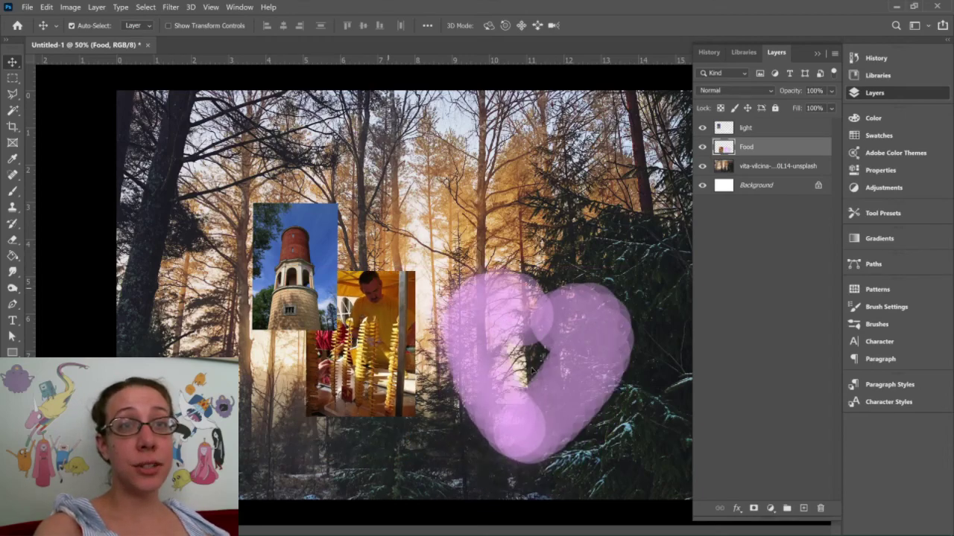
Create a new layer above the light layer and paint a lilac heart on it, overlapping the lower edges of both small pictures
left_click(751, 131)
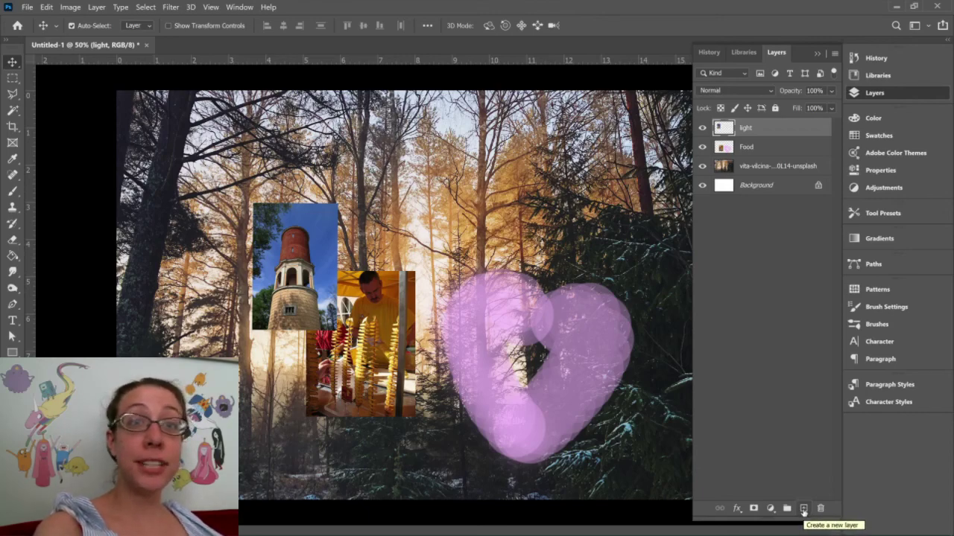
left_click(804, 509)
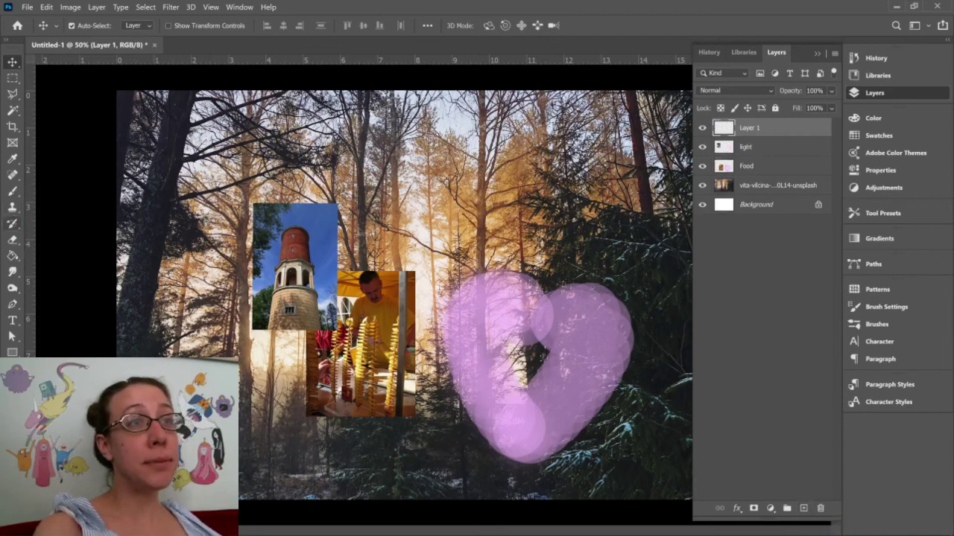
left_click(13, 191)
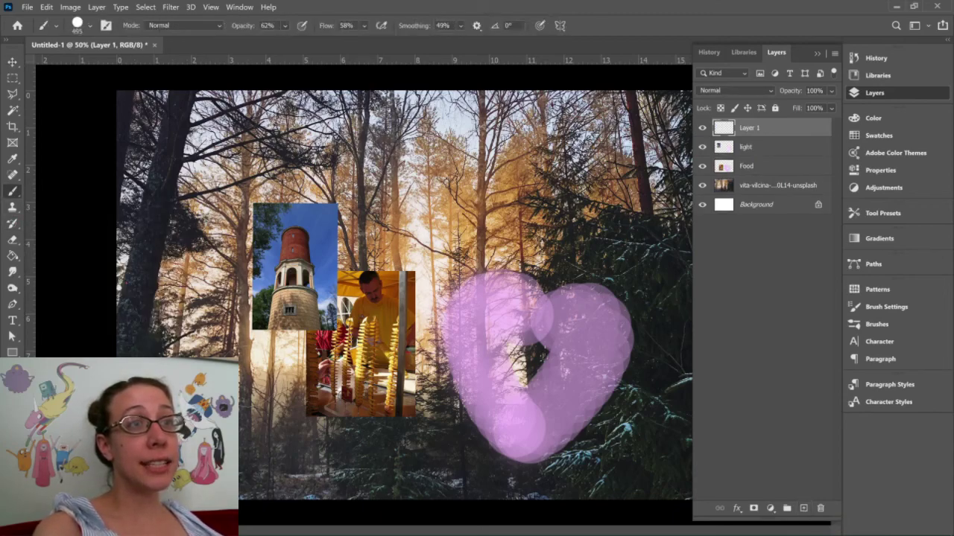
mouse_move(216, 349)
left_mouse_down()
mouse_move(250, 384)
mouse_move(252, 447)
left_mouse_up()
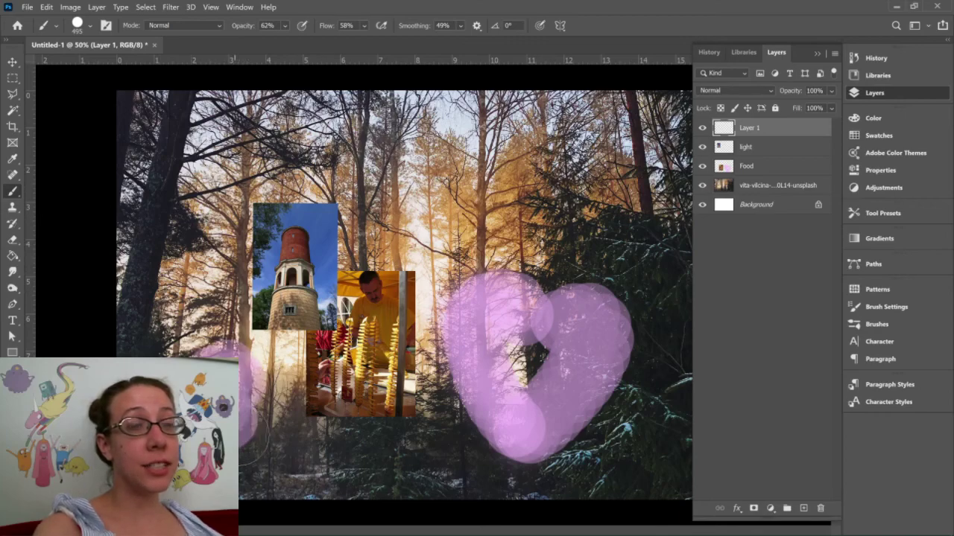
mouse_move(246, 369)
left_mouse_down()
mouse_move(261, 365)
mouse_move(302, 387)
mouse_move(249, 477)
mouse_move(212, 335)
left_mouse_up()
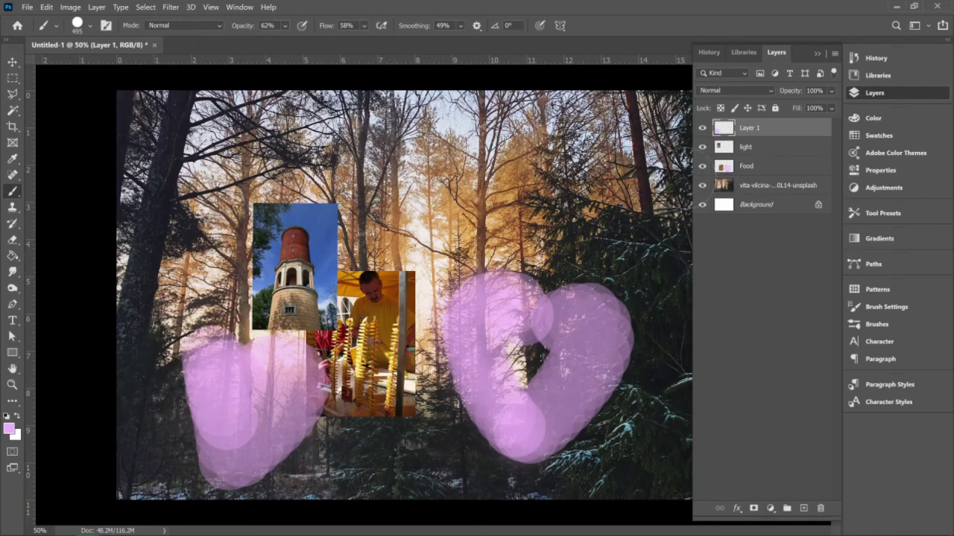
Hide the Food, light and Layer 1 layers so only the forest and Background layers show
left_click(702, 166)
left_click(701, 147)
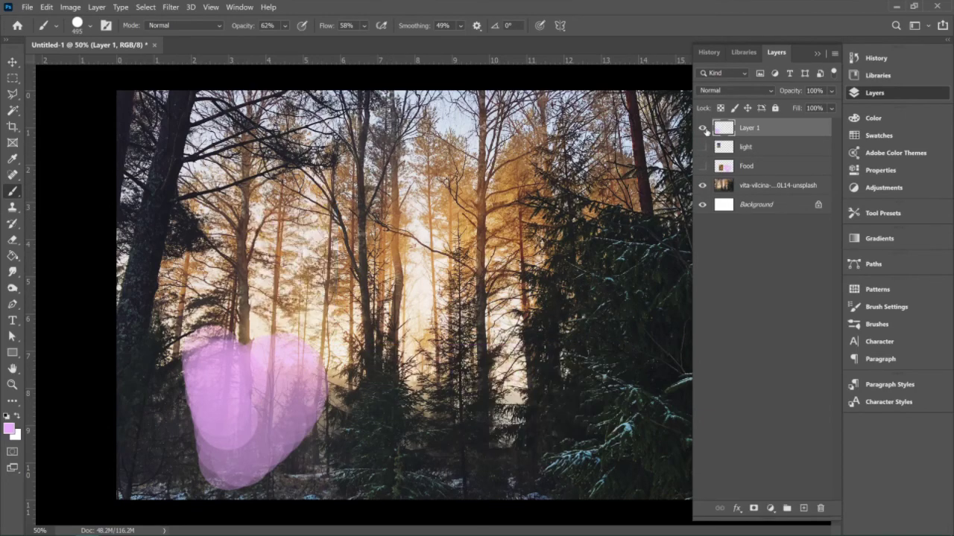
left_click(701, 129)
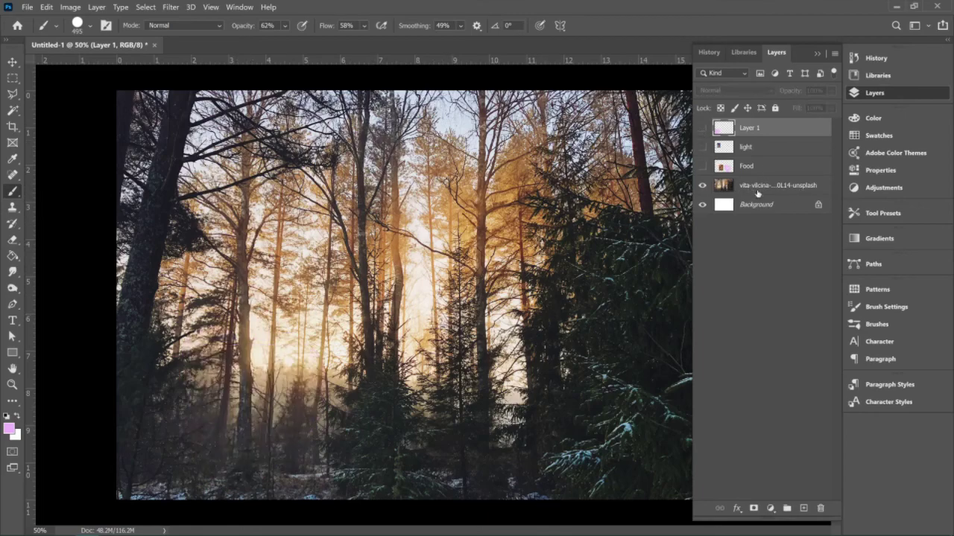
Create a new layer directly above the forest layer and set a Soft Round brush to 2874 px and 46% opacity
left_click(757, 190)
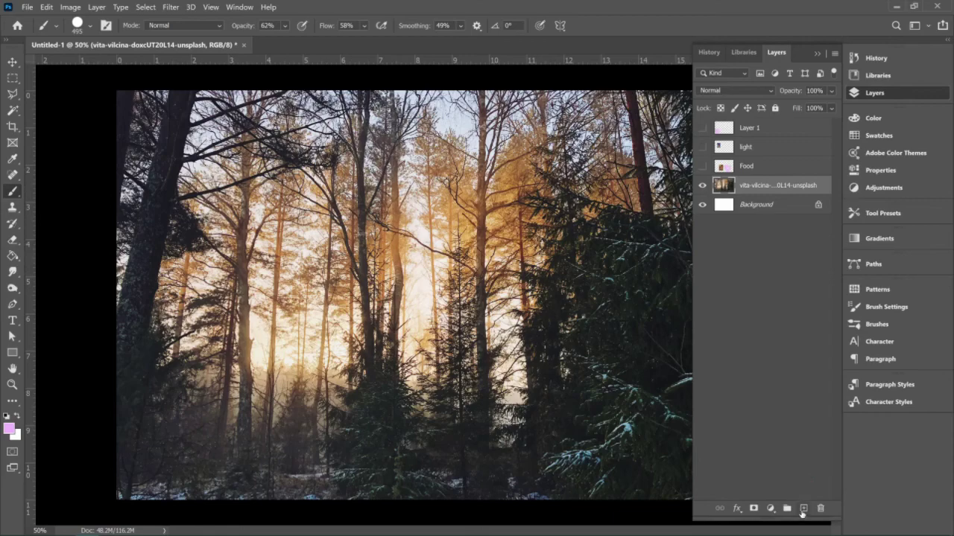
left_click(803, 508)
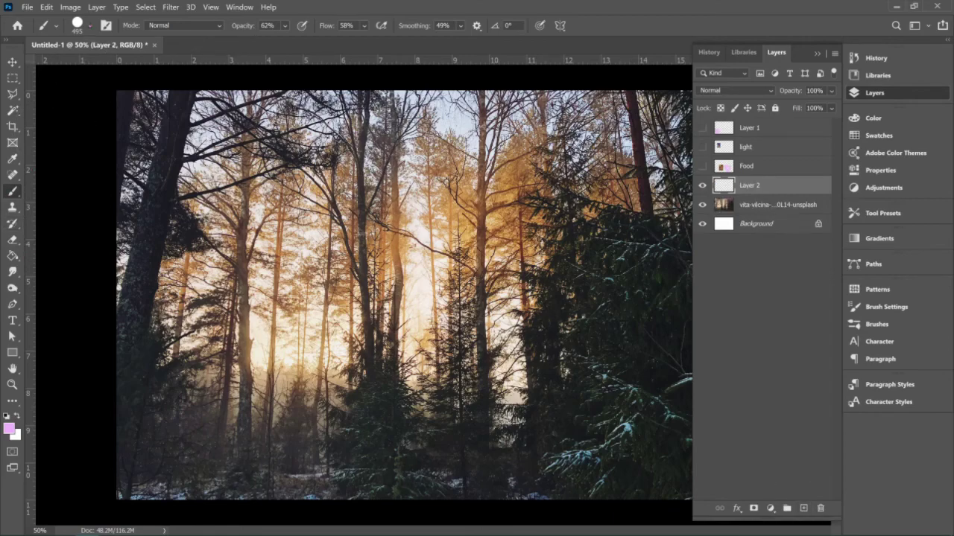
left_click(89, 25)
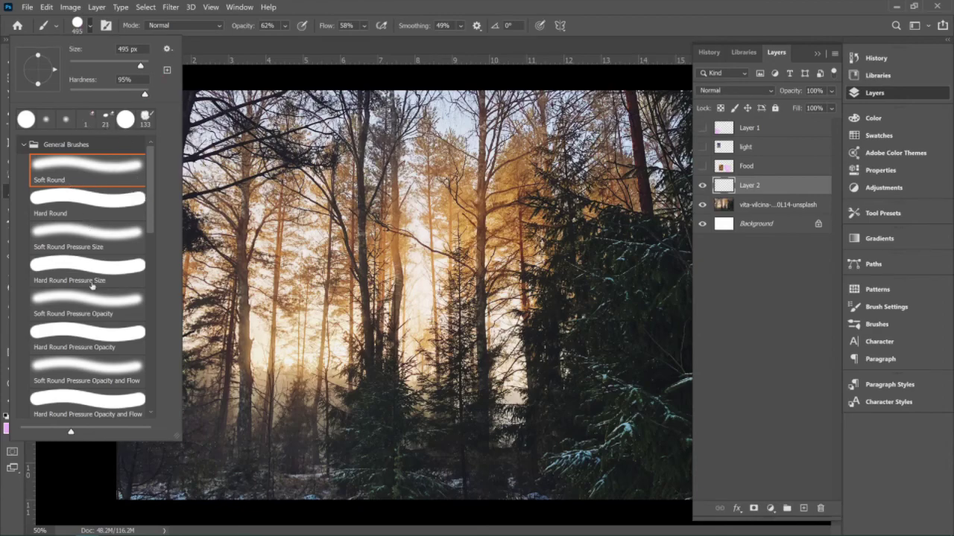
left_click(64, 175)
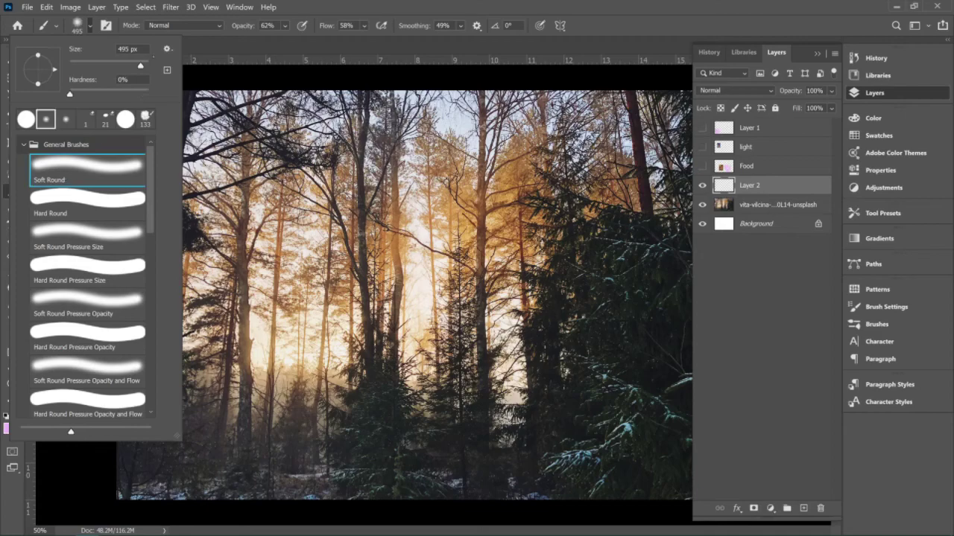
left_click_drag(140, 66, 145, 65)
key("Return")
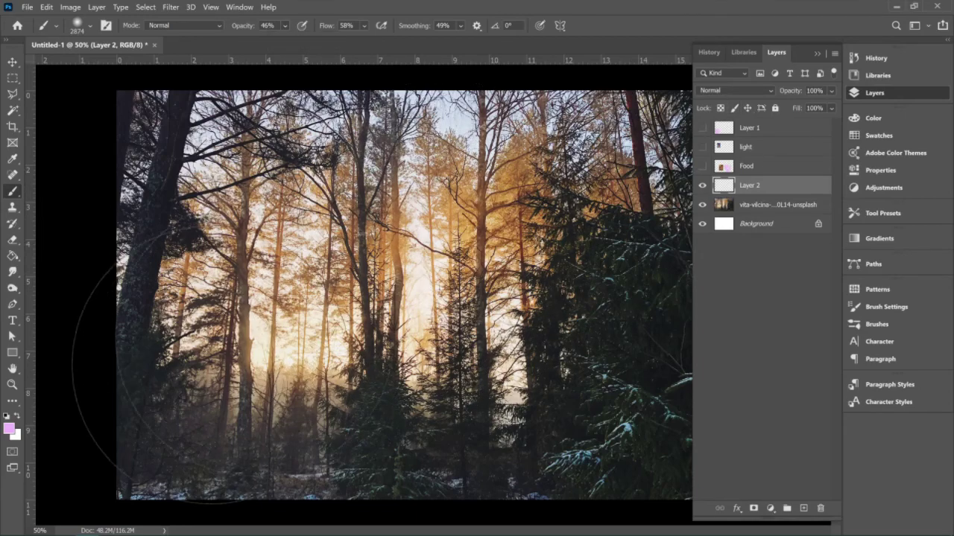
Try brushing a translucent lilac haze across the forest on Layer 2
mouse_move(350, 365)
left_mouse_down()
mouse_move(462, 328)
mouse_move(395, 239)
mouse_move(417, 268)
mouse_move(566, 224)
left_mouse_up()
mouse_move(566, 320)
left_mouse_down()
mouse_move(596, 372)
mouse_move(522, 335)
mouse_move(447, 358)
mouse_move(253, 260)
mouse_move(238, 308)
mouse_move(856, 357)
mouse_move(898, 286)
left_mouse_up()
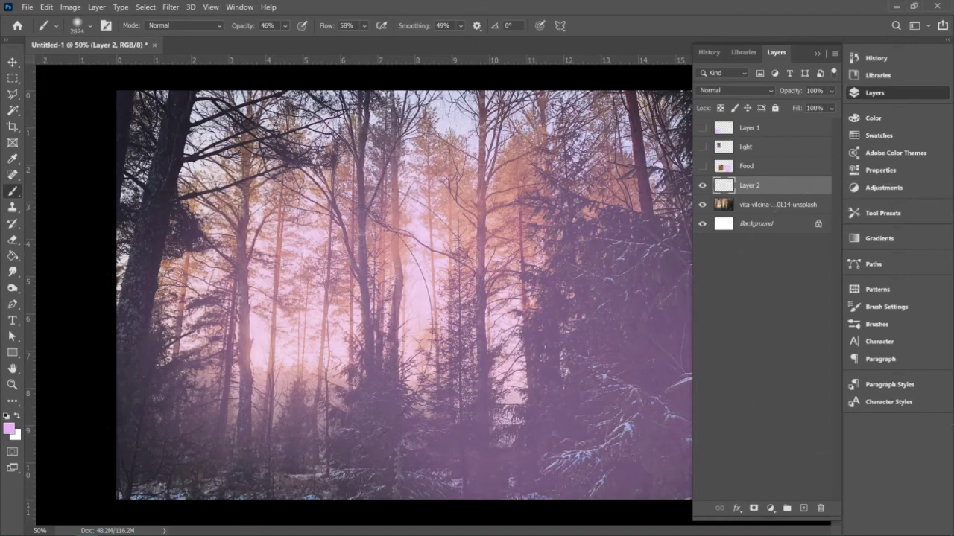
mouse_move(320, 245)
left_mouse_down()
mouse_move(341, 234)
mouse_move(436, 286)
left_mouse_up()
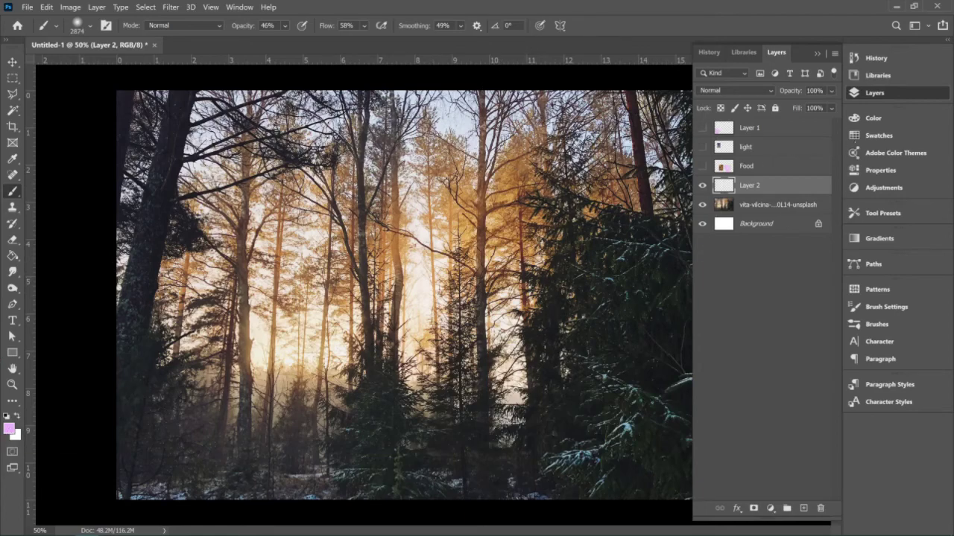
Pick the muted green swatch and brush a soft green haze over the whole forest on Layer 2
left_click(879, 134)
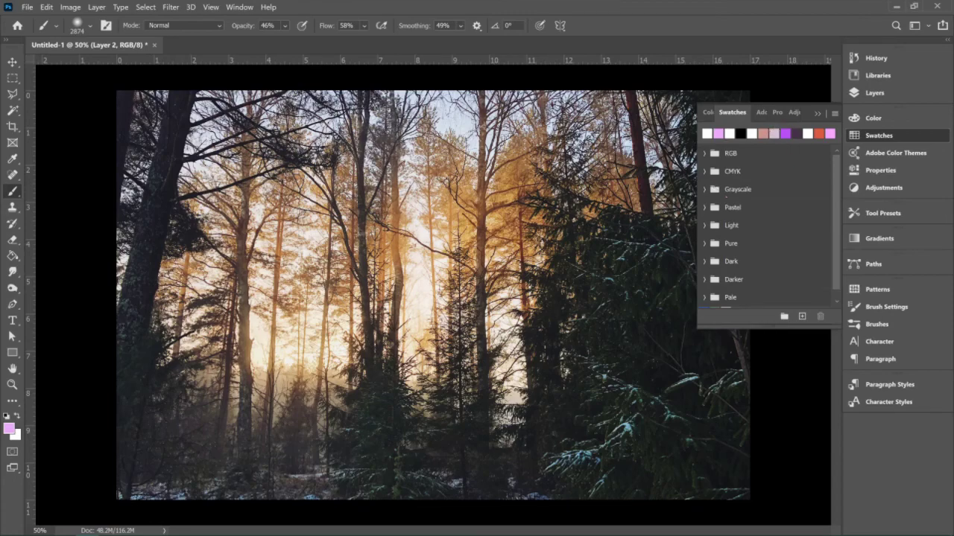
scroll(755, 273, "down", 1)
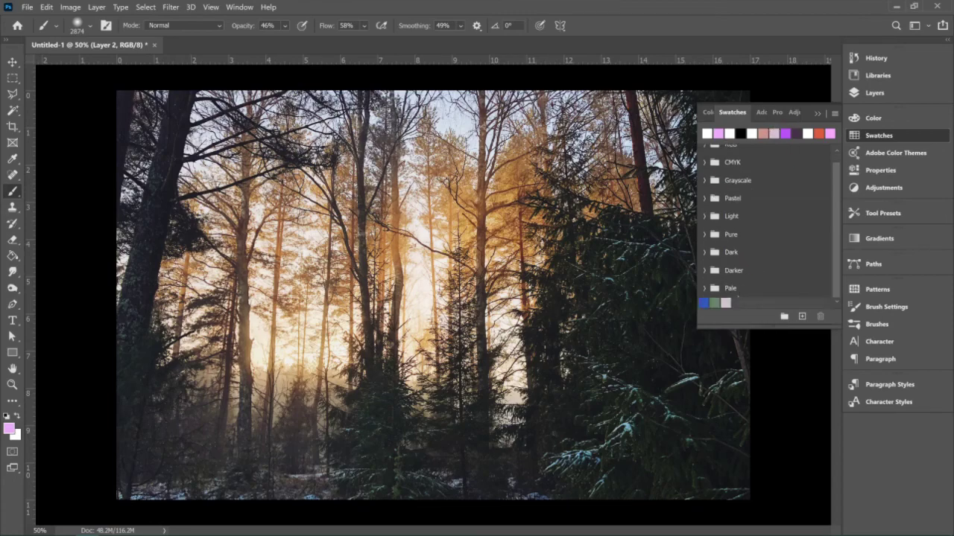
left_click(714, 303)
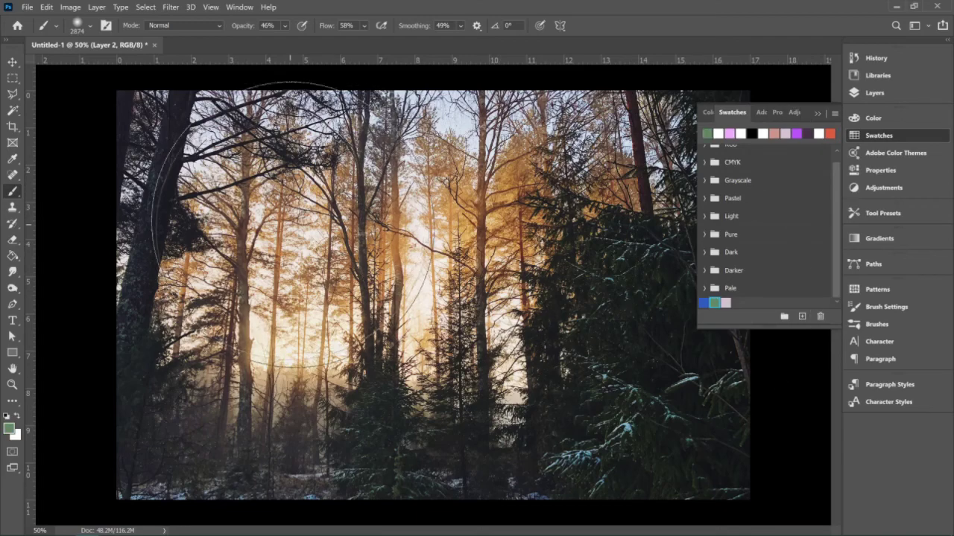
mouse_move(421, 350)
left_mouse_down()
mouse_move(320, 254)
mouse_move(383, 362)
mouse_move(660, 415)
mouse_move(476, 324)
left_mouse_up()
mouse_move(715, 201)
left_mouse_down()
mouse_move(702, 107)
mouse_move(404, 107)
mouse_move(234, 191)
mouse_move(670, 447)
mouse_move(149, 357)
mouse_move(827, 164)
mouse_move(838, 131)
mouse_move(775, 112)
mouse_move(213, 351)
mouse_move(276, 191)
mouse_move(173, 156)
mouse_move(638, 373)
mouse_move(681, 181)
mouse_move(894, 43)
mouse_move(663, 172)
mouse_move(745, 149)
mouse_move(532, 128)
mouse_move(447, 67)
mouse_move(149, 152)
mouse_move(109, 132)
mouse_move(205, 360)
mouse_move(726, 351)
mouse_move(673, 333)
mouse_move(650, 181)
mouse_move(818, 120)
mouse_move(794, 143)
mouse_move(350, 8)
mouse_move(30, 149)
mouse_move(22, 127)
mouse_move(104, 74)
mouse_move(905, 123)
mouse_move(894, 128)
mouse_move(948, 103)
left_mouse_up()
left_click_drag(775, 170, 137, 165)
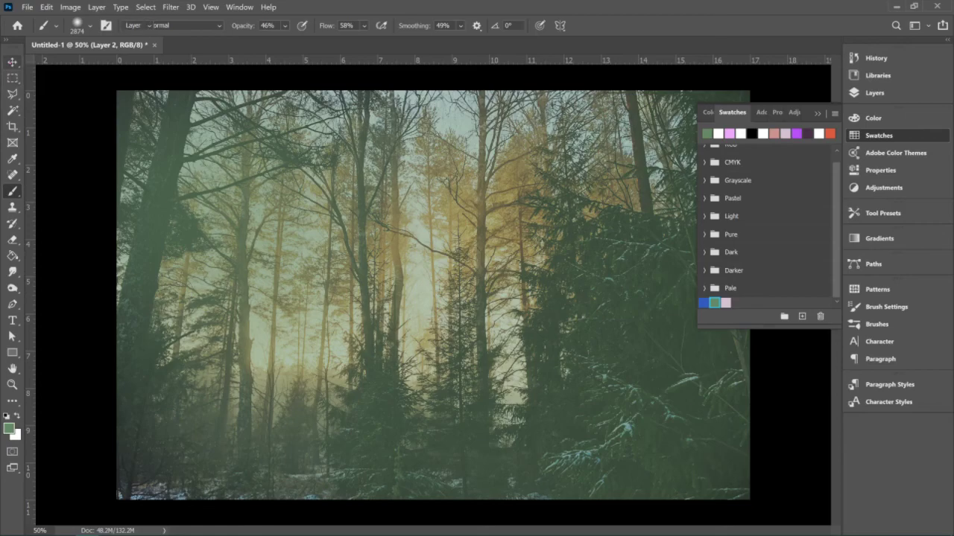
Set the Soft Round brush's size to 161 px and its opacity to 100%
left_click(12, 62)
key("b")
left_click(78, 26)
type("161")
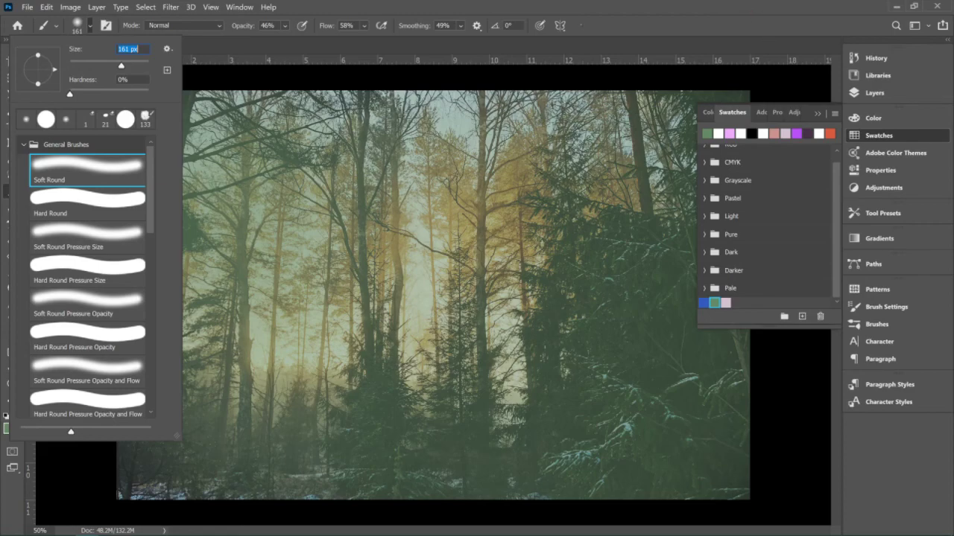
key("Return")
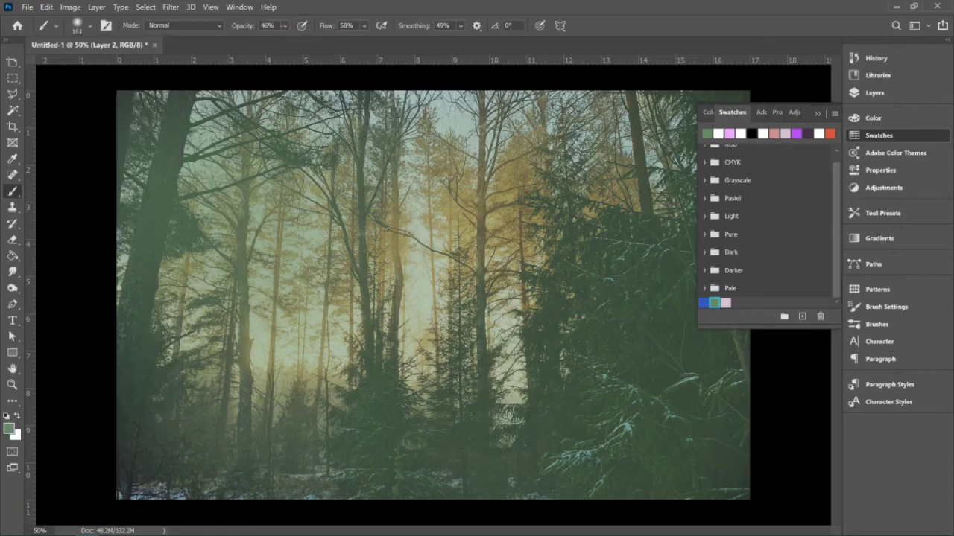
left_click(284, 25)
left_click_drag(305, 39, 336, 38)
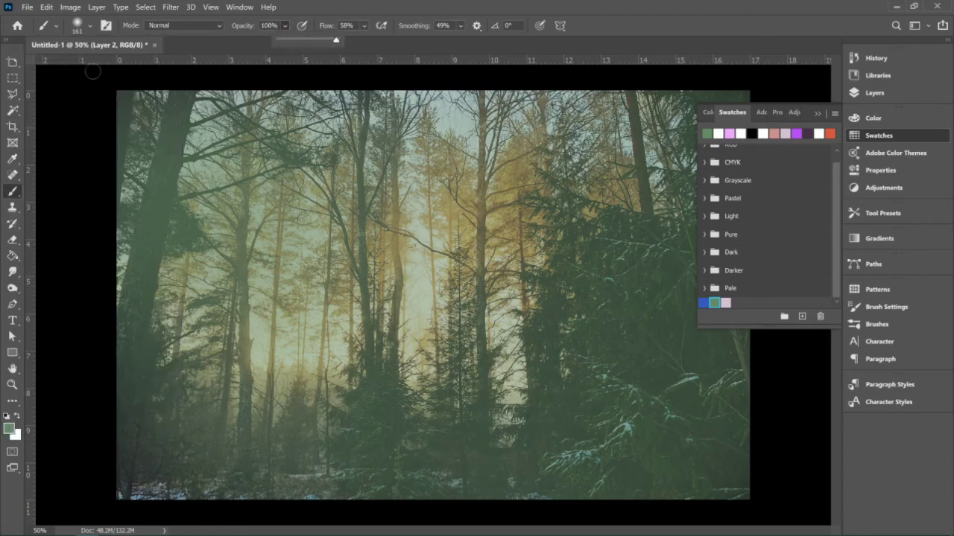
Show the Food layer again and use the Move tool to shift its vendor picture and heart together up and to the left
left_click(12, 62)
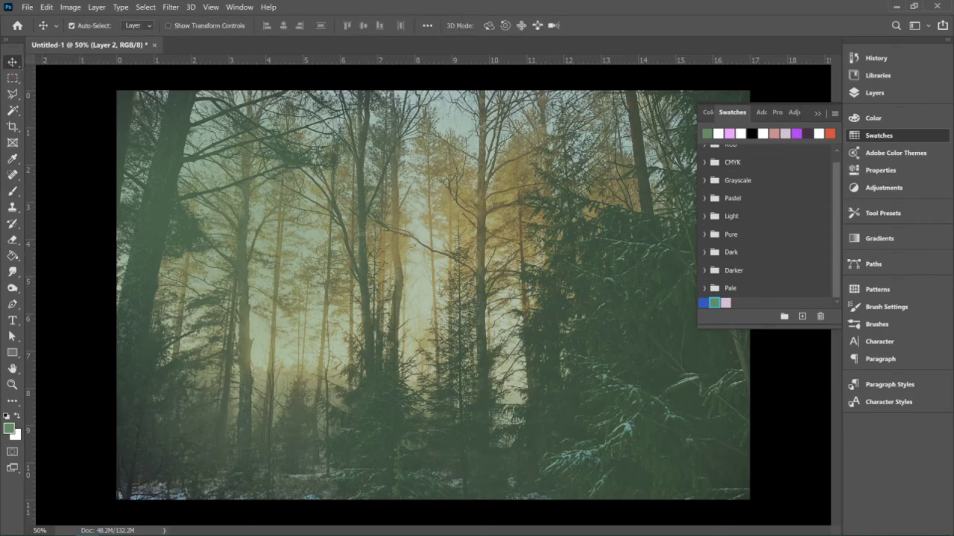
right_click(12, 61)
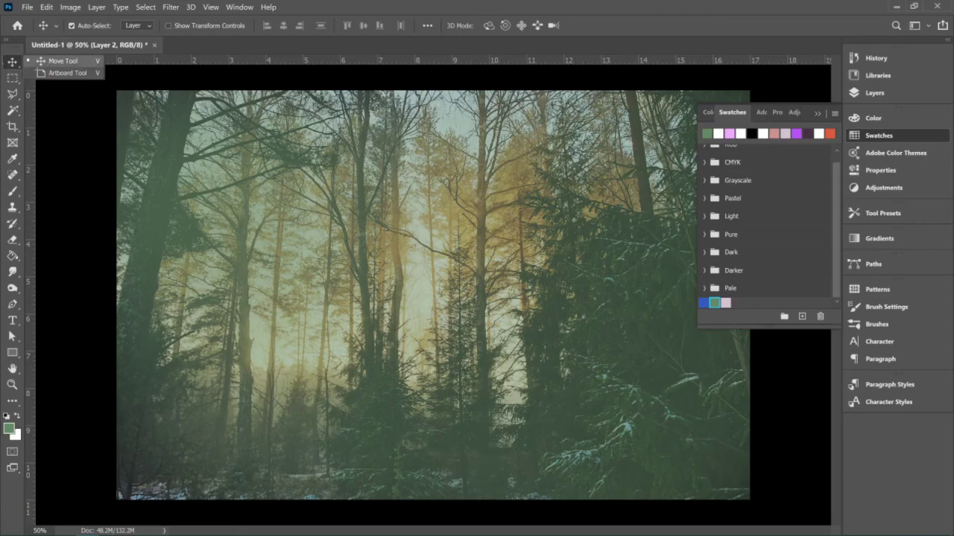
key("Escape")
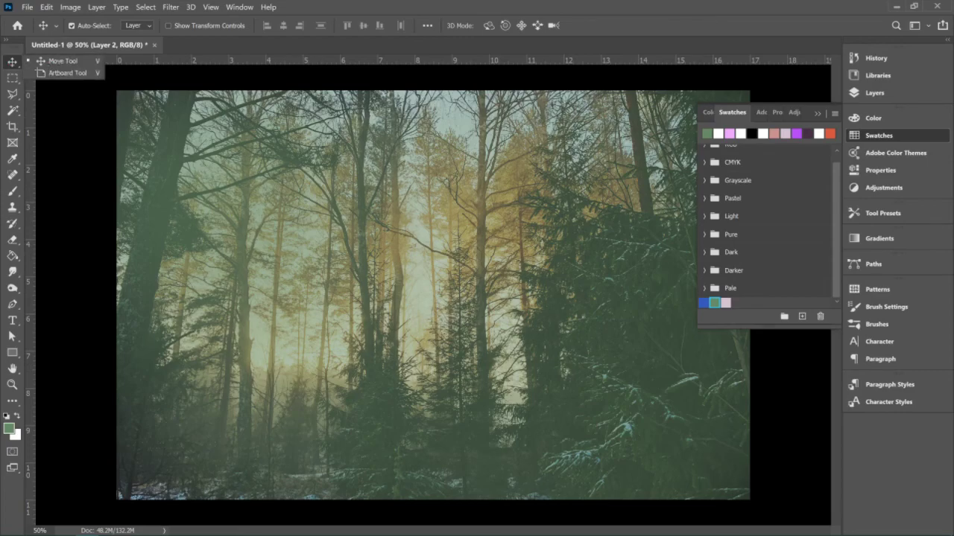
left_click(61, 61)
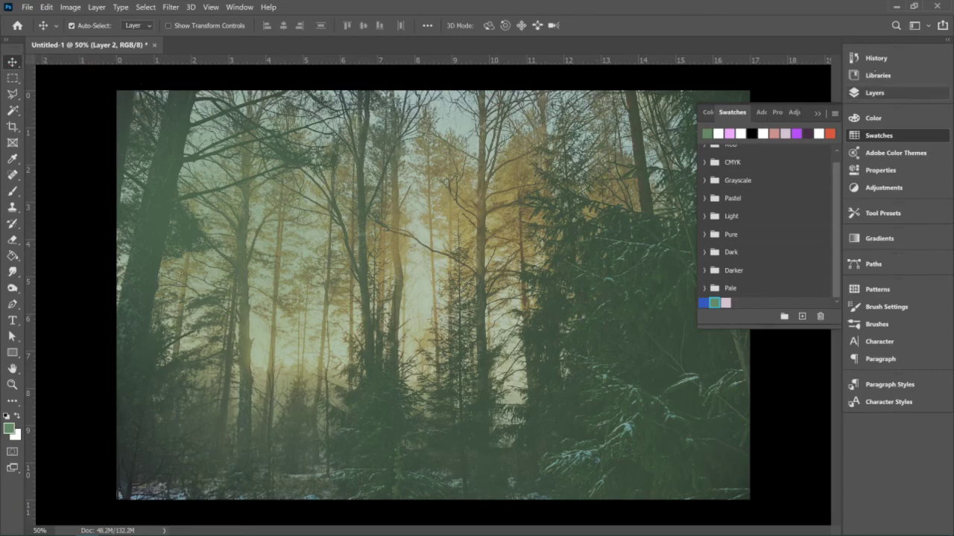
left_click(876, 58)
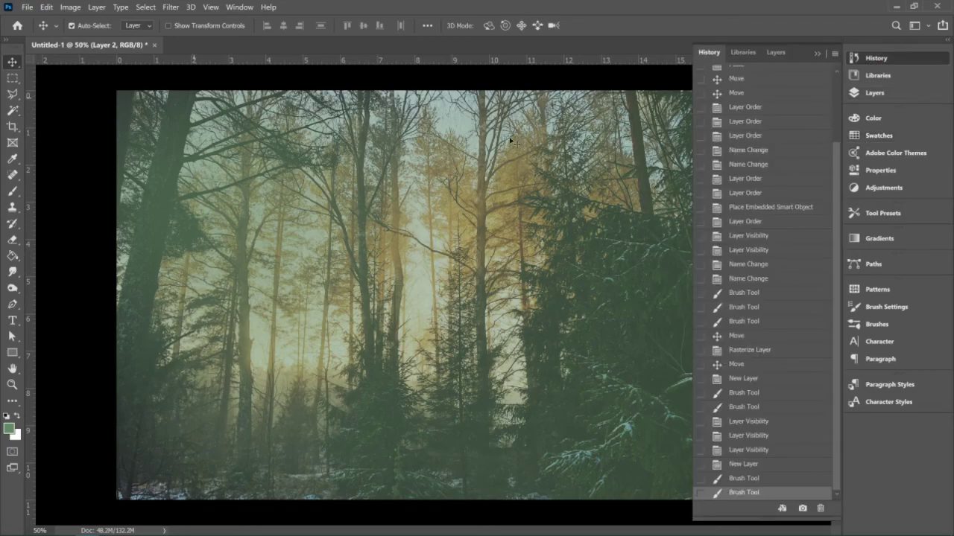
left_click(897, 74)
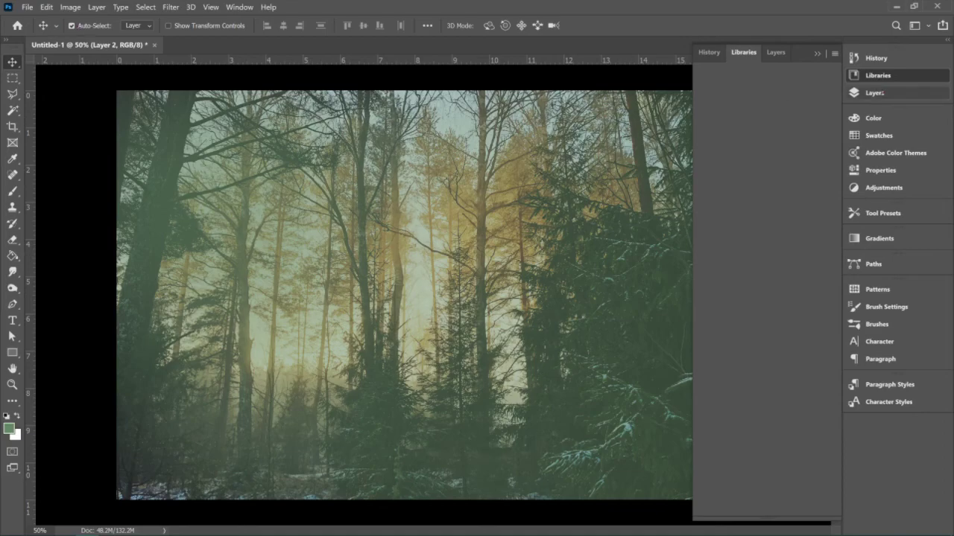
left_click(875, 92)
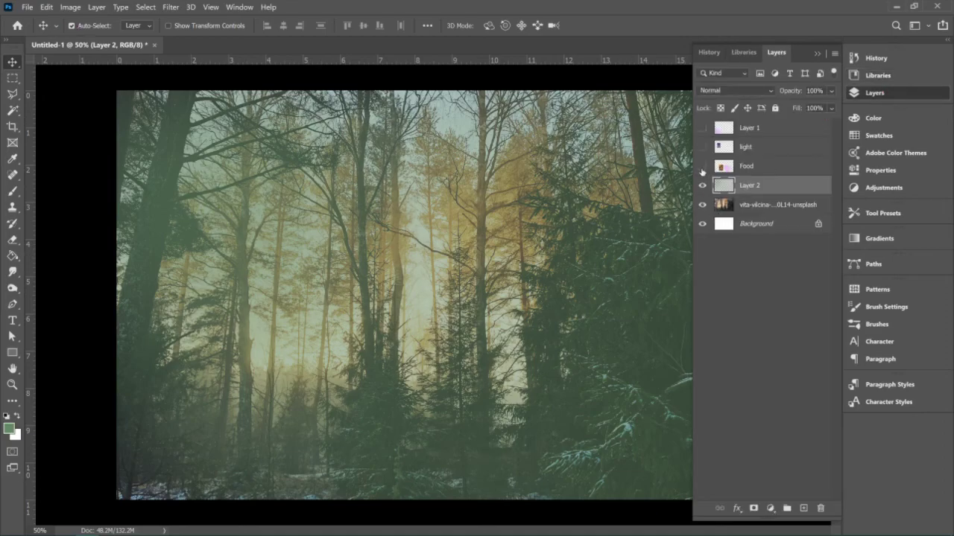
left_click(702, 166)
left_click_drag(337, 298, 290, 265)
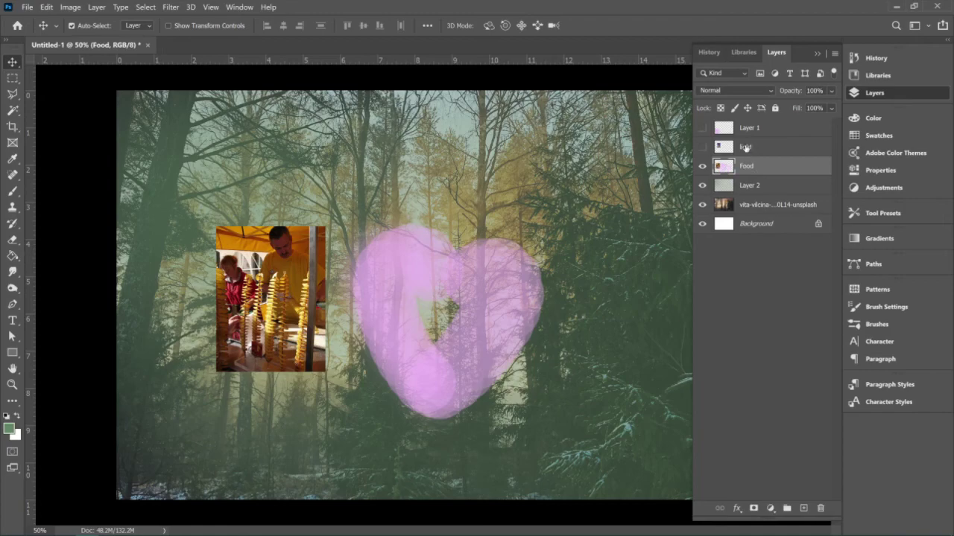
Show the light layer and Layer 1, turn off Auto-Select and move Layer 1's pink shape toward the canvas's right side
left_click(702, 147)
left_click(702, 129)
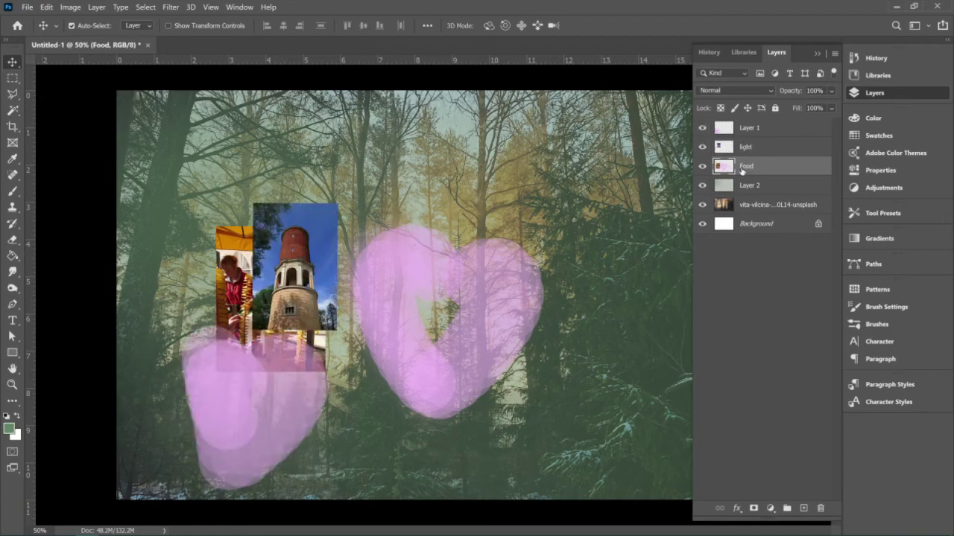
left_click(194, 439)
left_click_drag(193, 440, 121, 438)
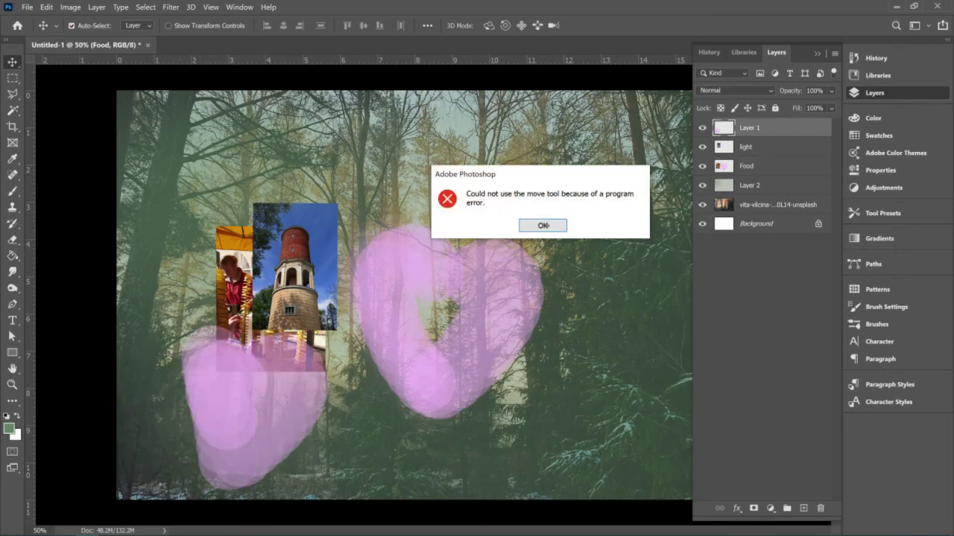
left_click(543, 225)
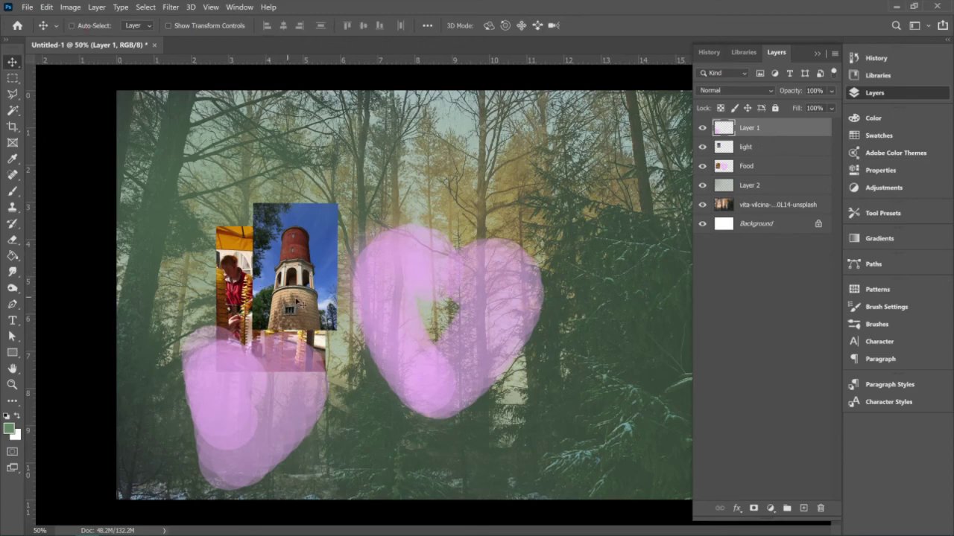
left_click_drag(391, 243, 518, 220)
left_click_drag(292, 252, 695, 261)
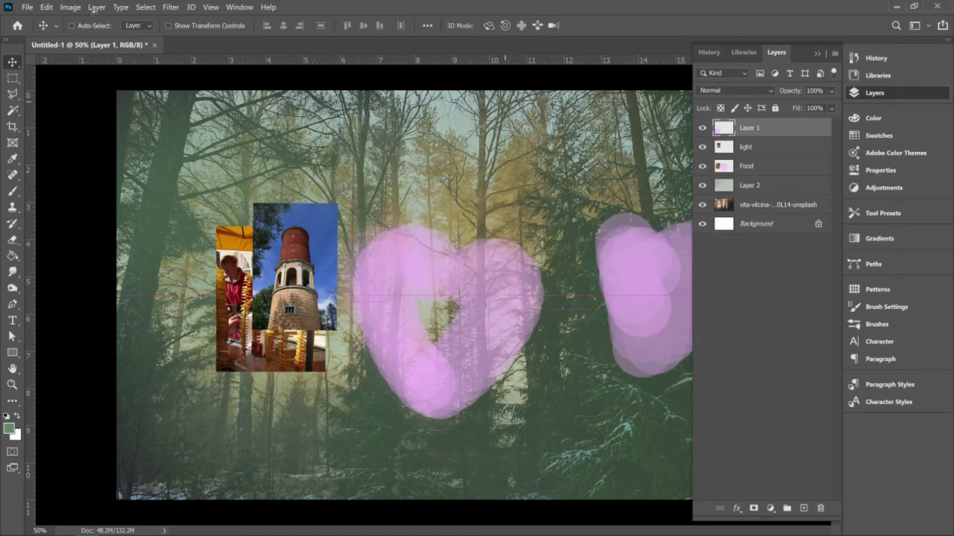
Turn Auto-Select back on and delete Layer 1 with its pink shape
left_click(72, 25)
left_click(820, 508)
left_click(497, 226)
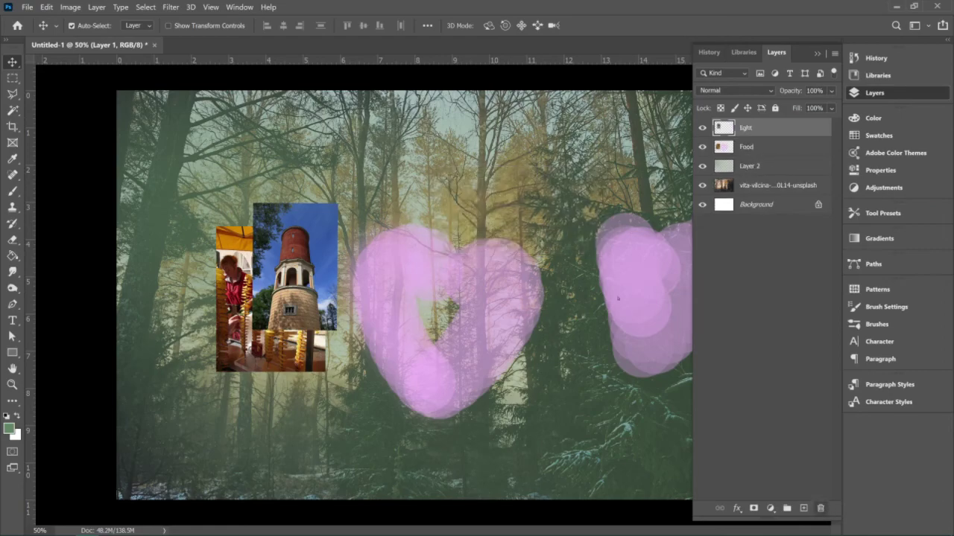
left_click(507, 319)
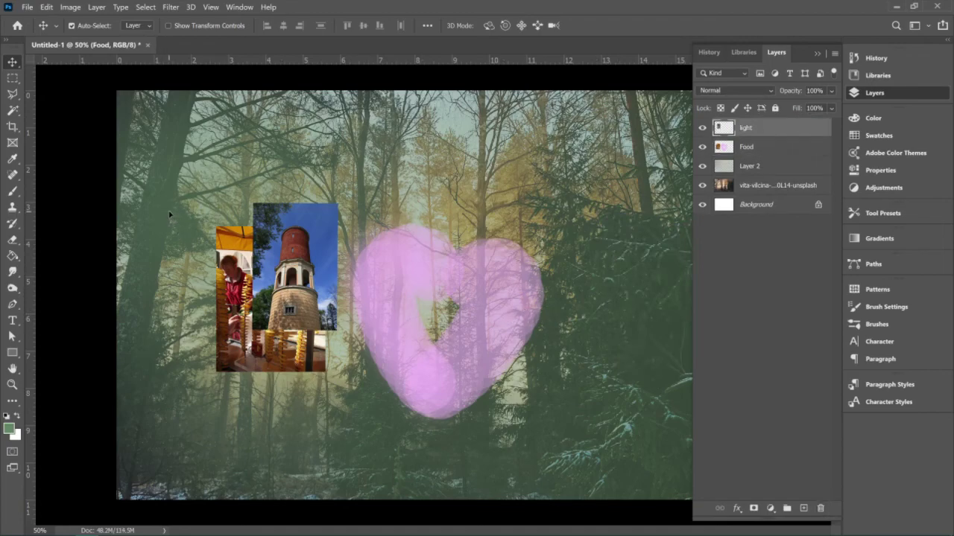
Move the tower picture on the light layer up and to the left, off the vendor picture
left_click_drag(290, 288, 179, 205)
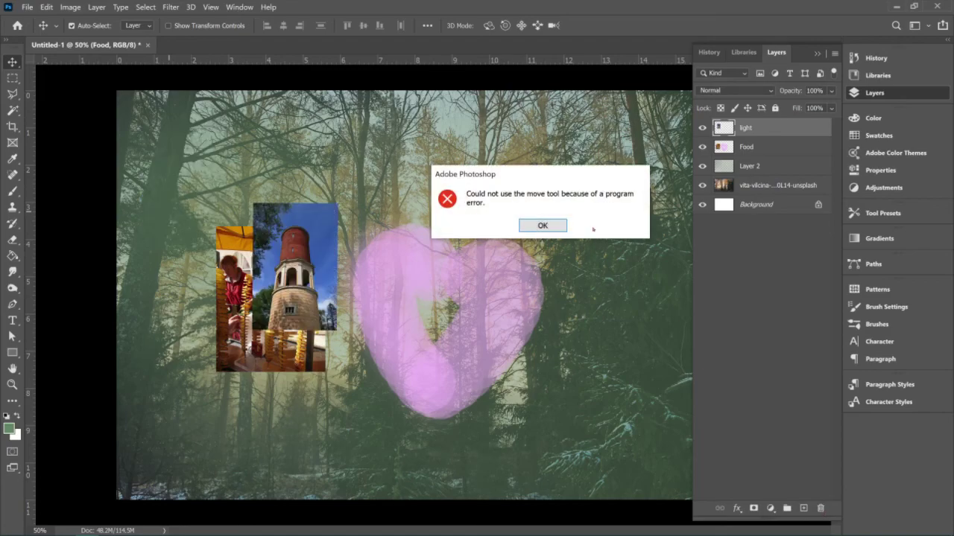
left_click(542, 225)
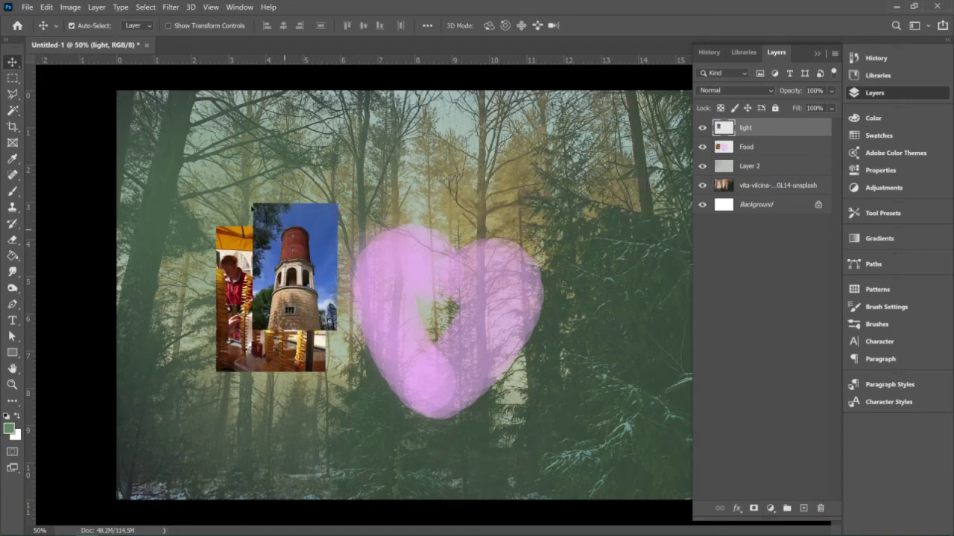
left_click_drag(298, 241, 207, 178)
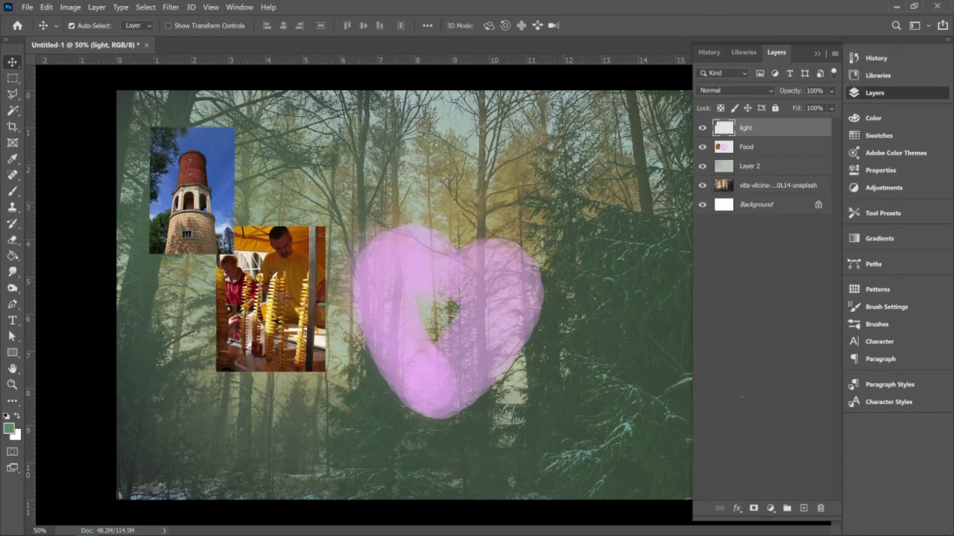
Select the Food layer and look through the available marquee, lasso, object selection and wand tools
left_click(753, 147)
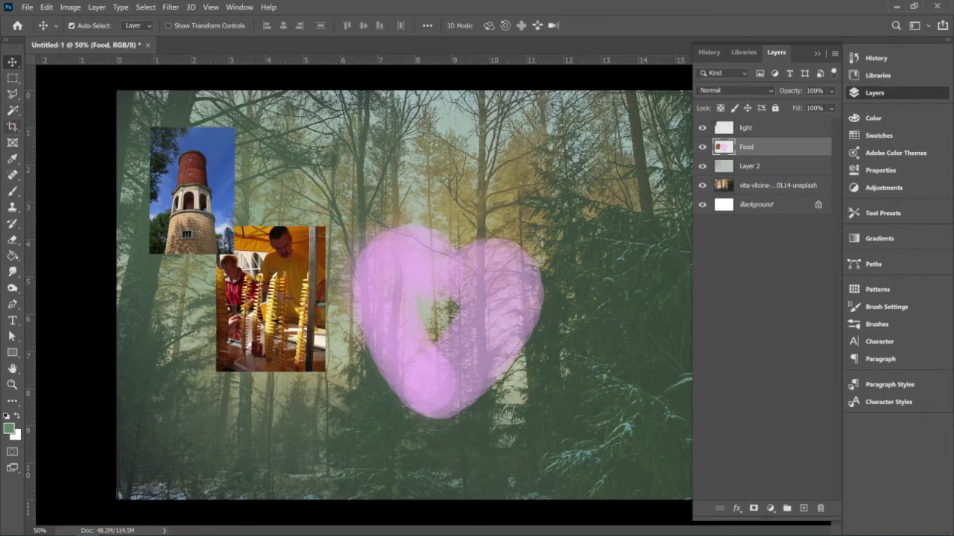
left_click(13, 126)
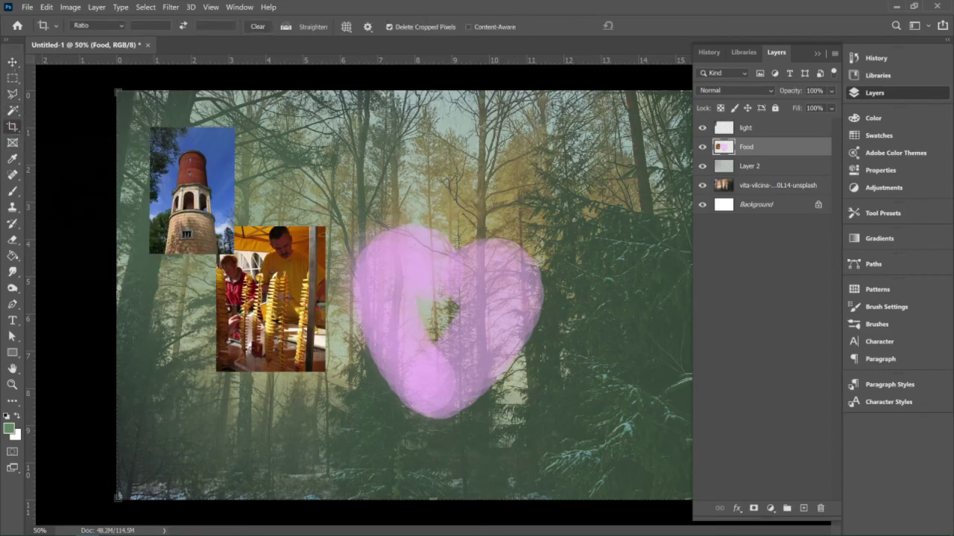
left_click(52, 125)
left_click(12, 77)
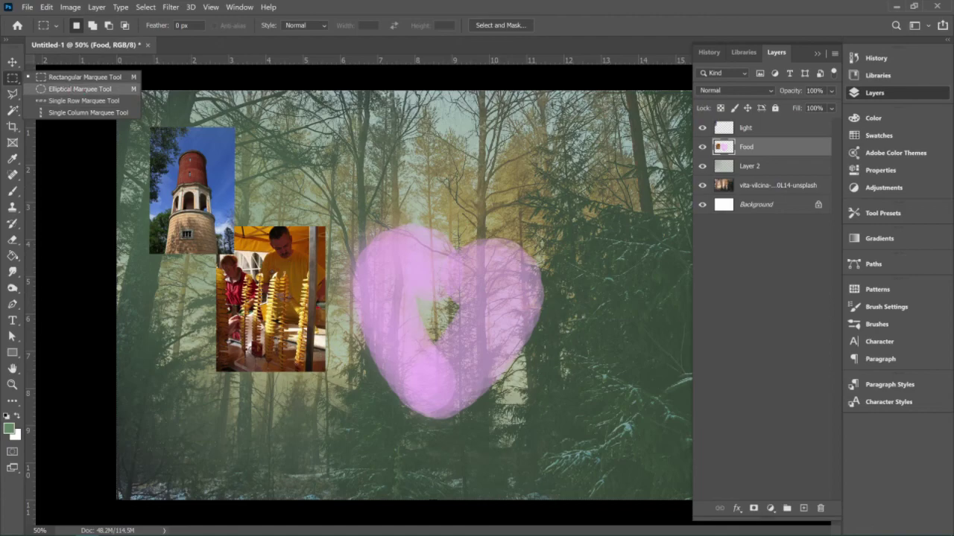
left_click(12, 94)
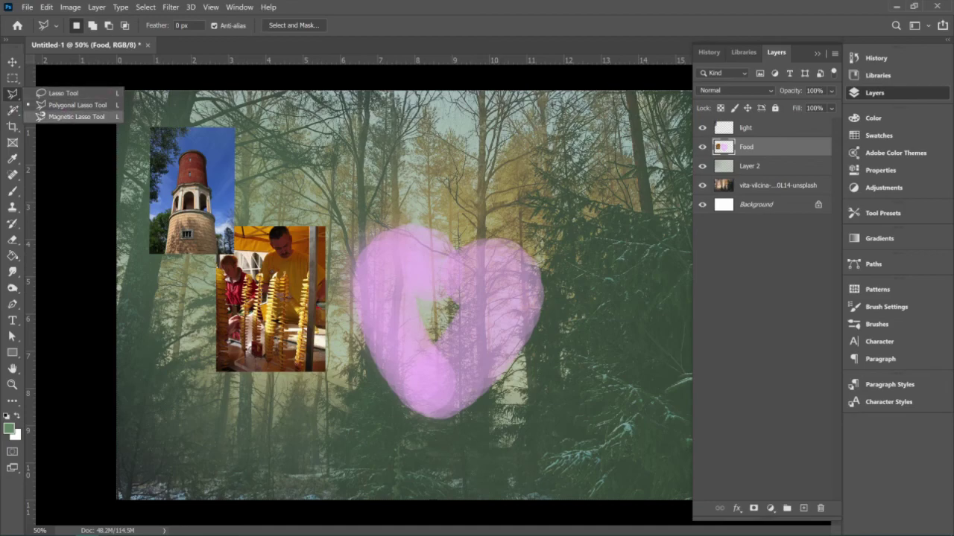
left_click(12, 109)
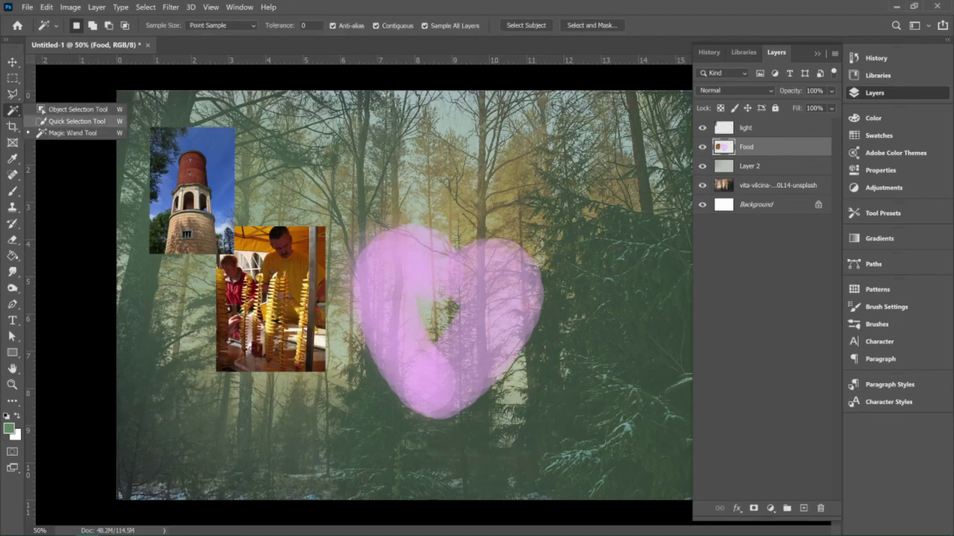
left_click(12, 94)
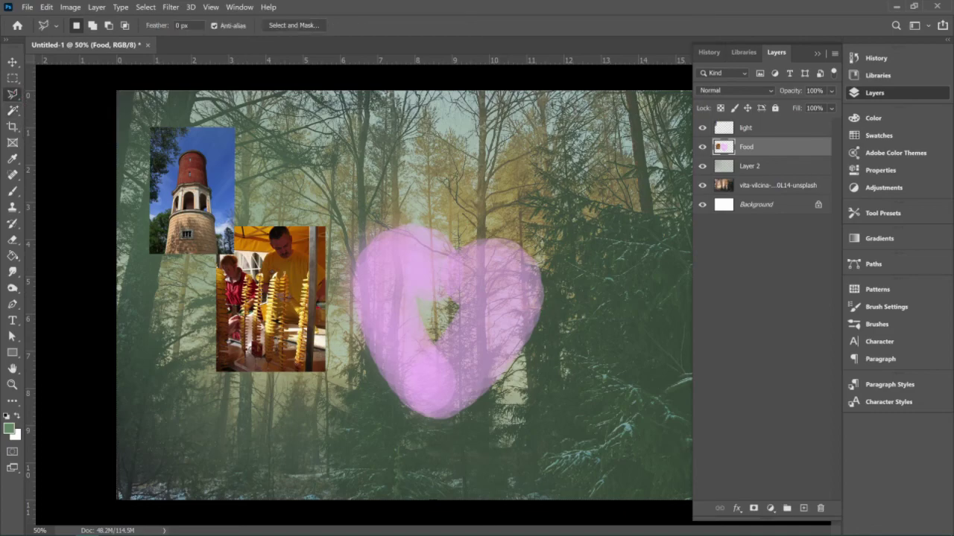
left_click(64, 93)
Erase the pink heart from the Food layer using a rectangular marquee around it, and clear the selection
left_click(12, 77)
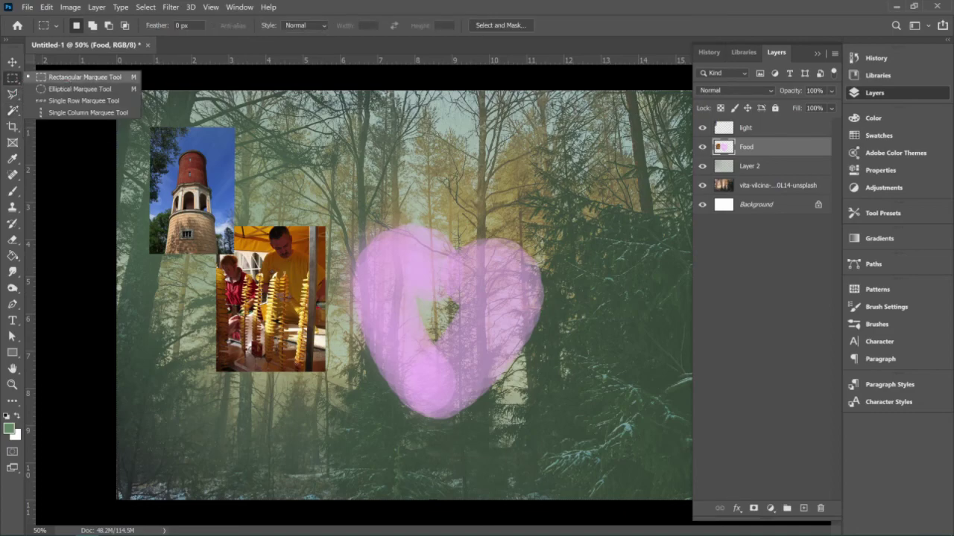
left_click(68, 74)
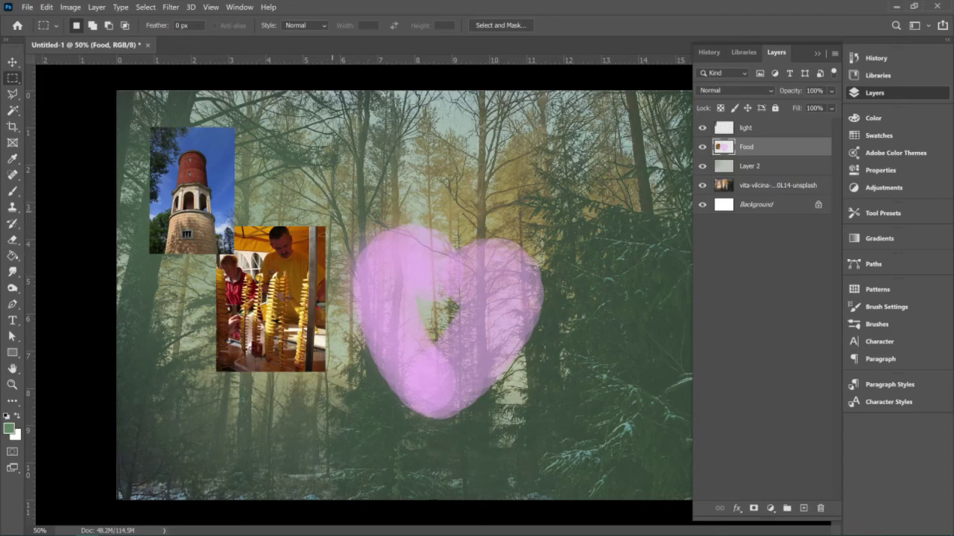
left_click_drag(328, 203, 569, 446)
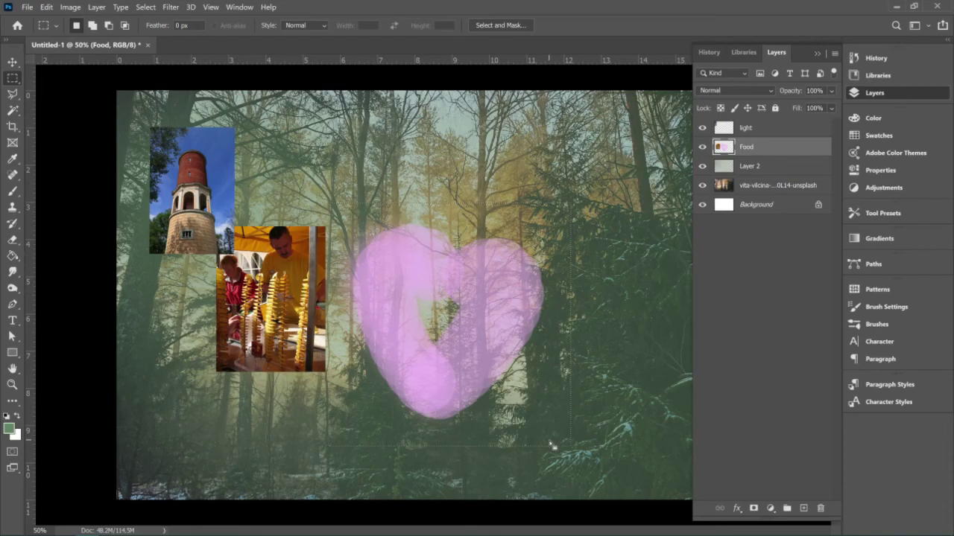
key("Delete")
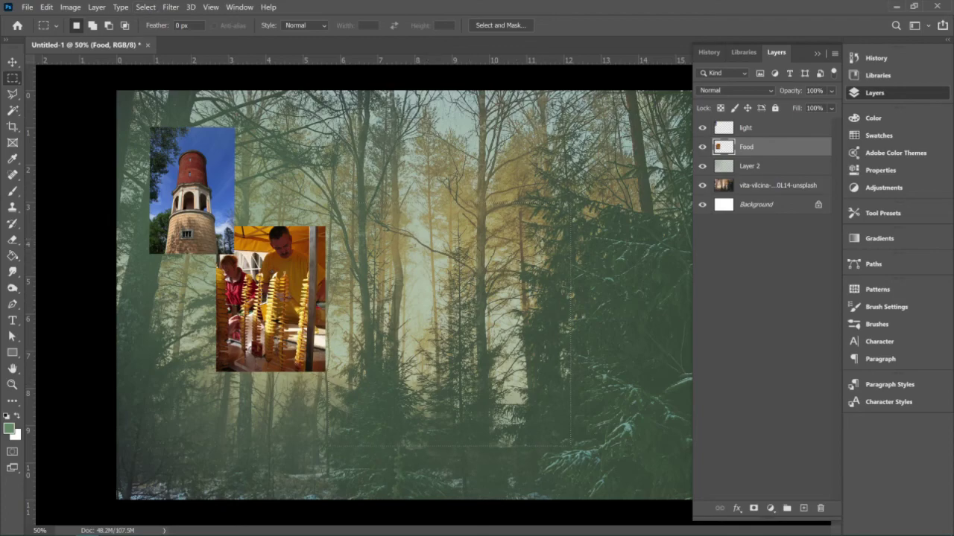
left_click(146, 7)
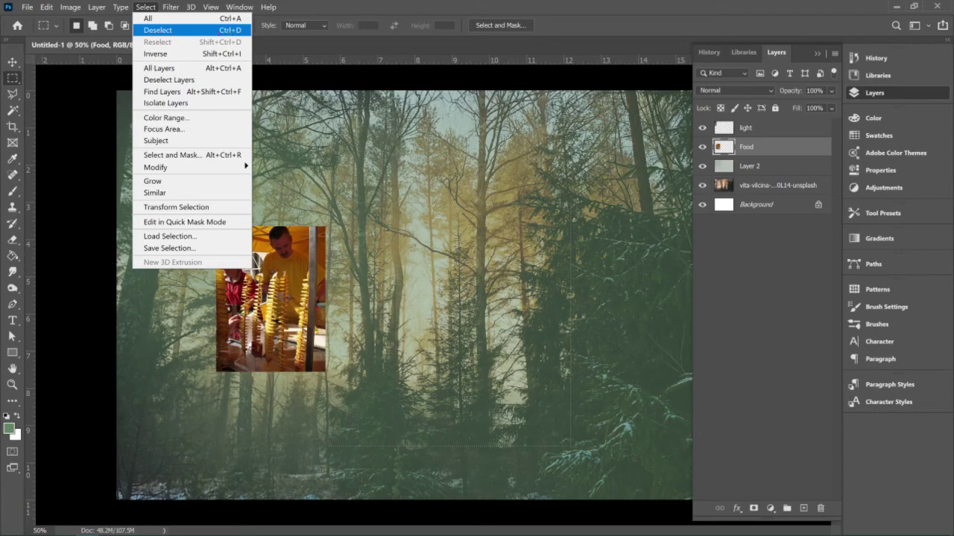
left_click(173, 31)
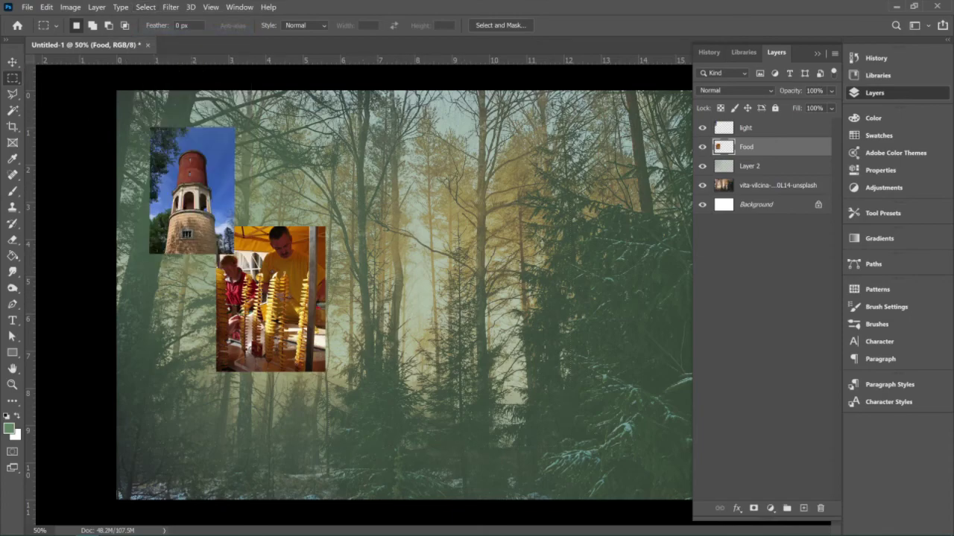
Use the Move tool to shift the vendor picture and the tower picture separately, each down and to the right
key("v")
left_click_drag(296, 333, 378, 362)
left_click_drag(177, 167, 237, 232)
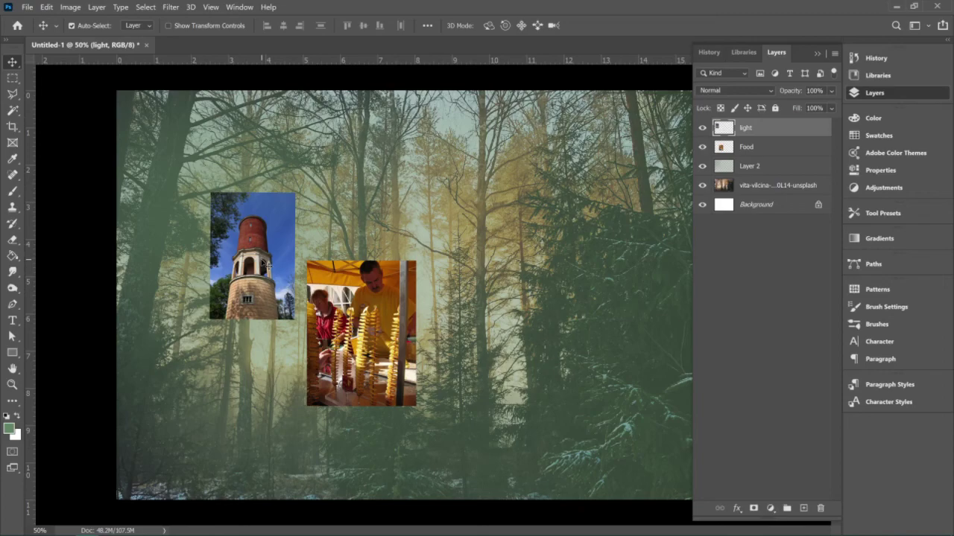
Start a new guide layout with the existing margins and enable two columns and two rows
left_click(239, 6)
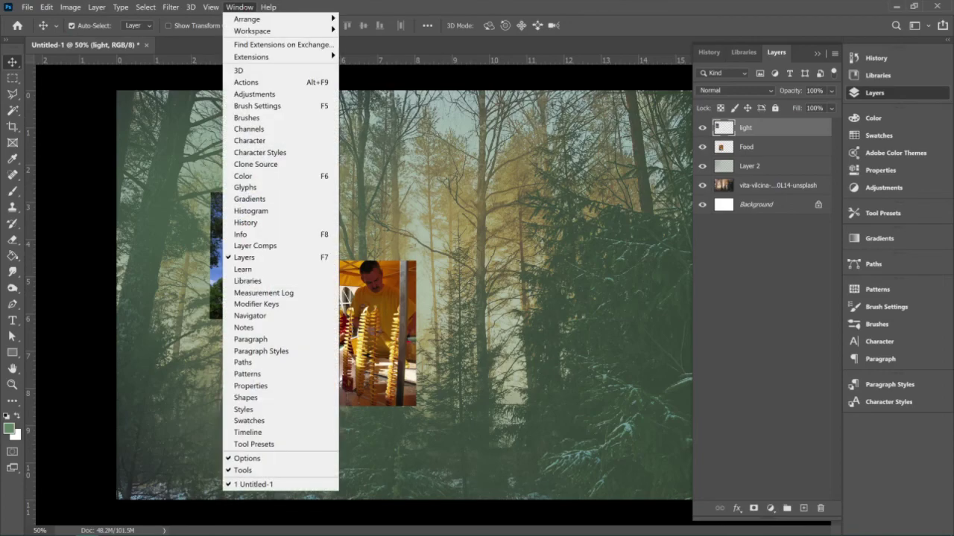
mouse_move(211, 7)
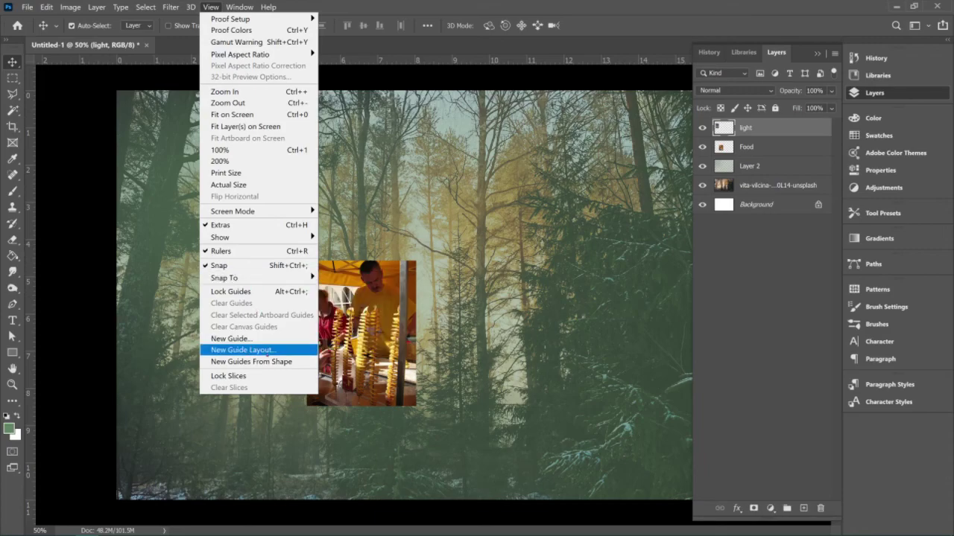
left_click(270, 351)
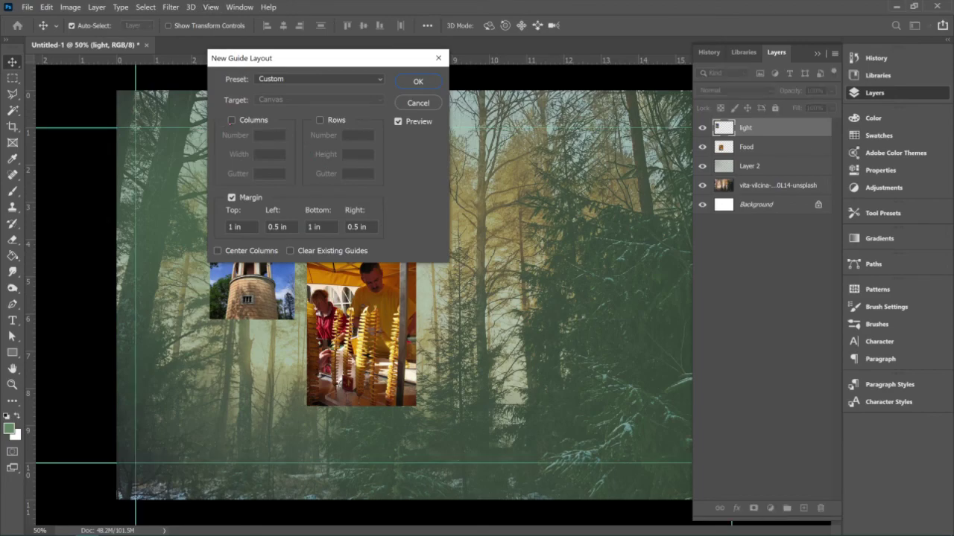
left_click_drag(322, 63, 440, 76)
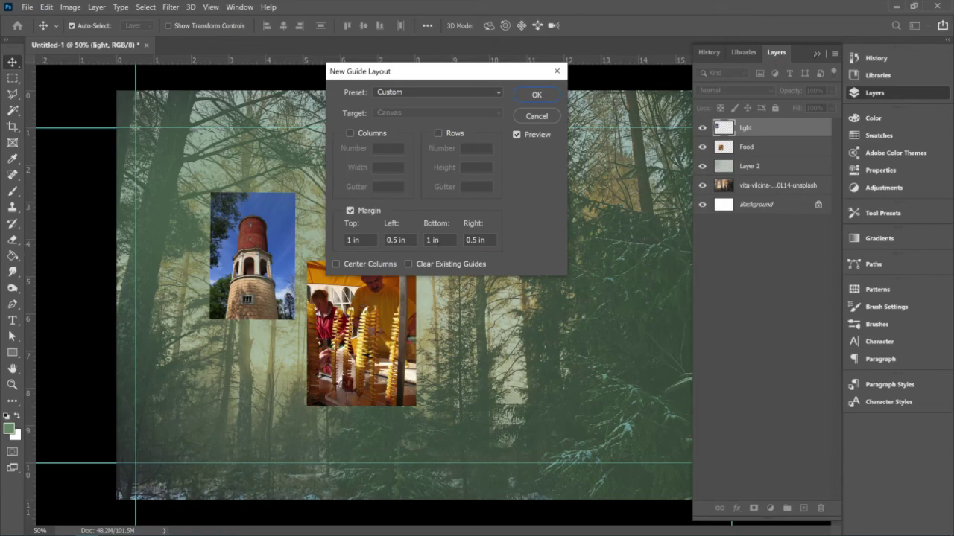
left_click(817, 53)
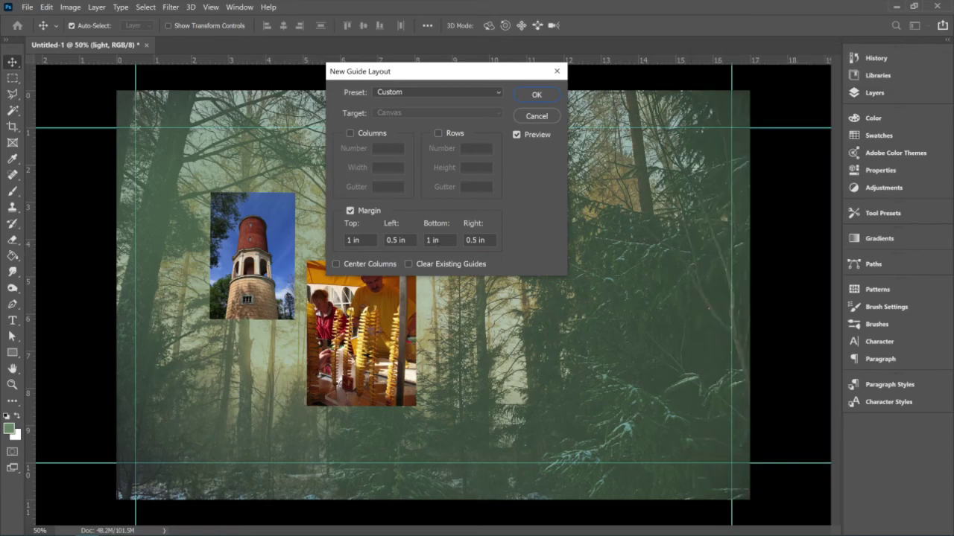
left_click(444, 240)
left_click(351, 133)
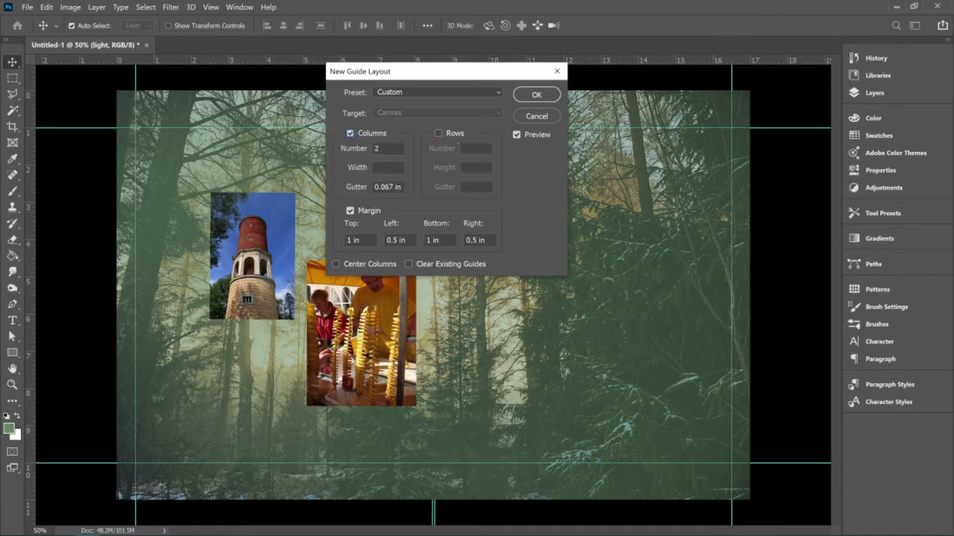
left_click(437, 132)
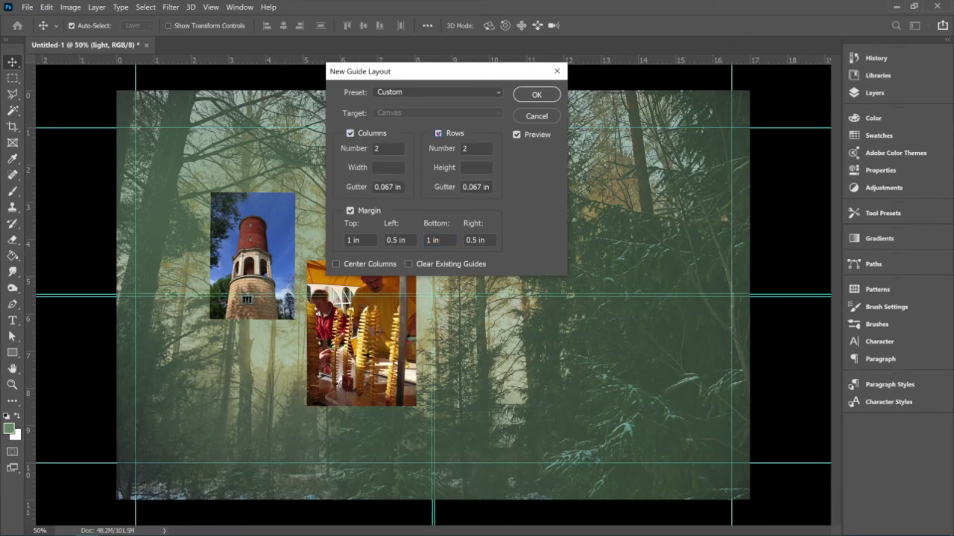
Try a 1.067 in gutter between the columns and revert it
key("shift+Up")
key("shift+Up")
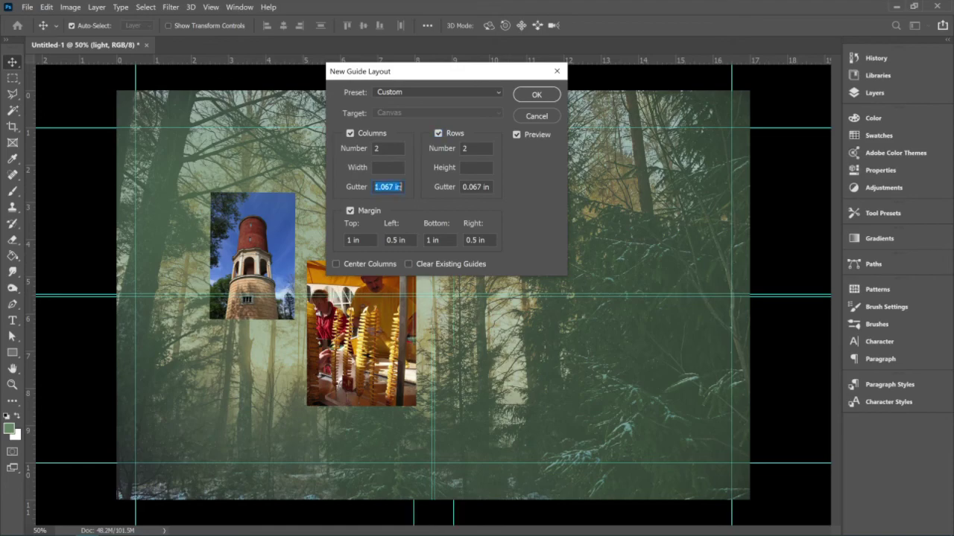
key("shift+Down")
key("shift+Down")
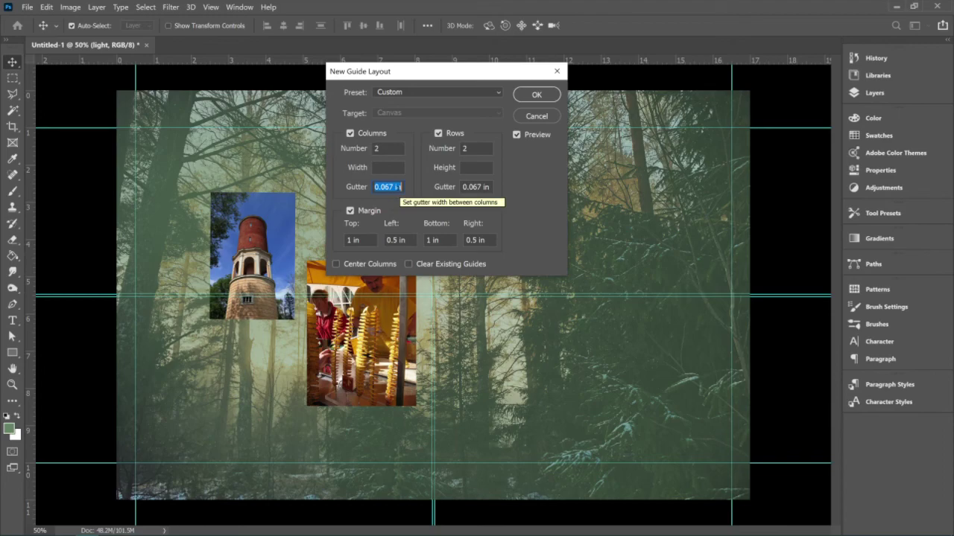
key("shift+Up")
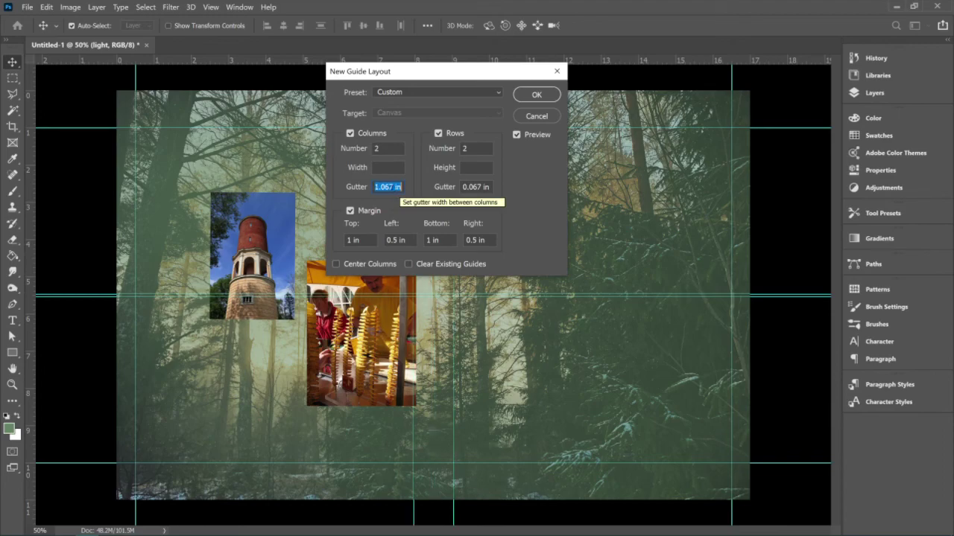
key("shift+Down")
Set both the column gutter and the row gutter of the guide layout to 0.25 in
left_click(398, 187)
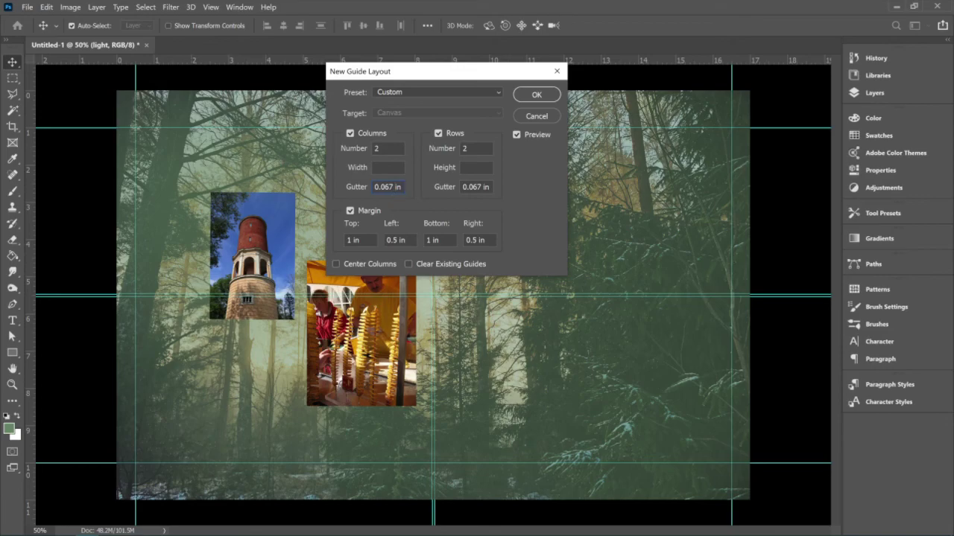
key("BackSpace")
key("BackSpace")
key("BackSpace")
type("25")
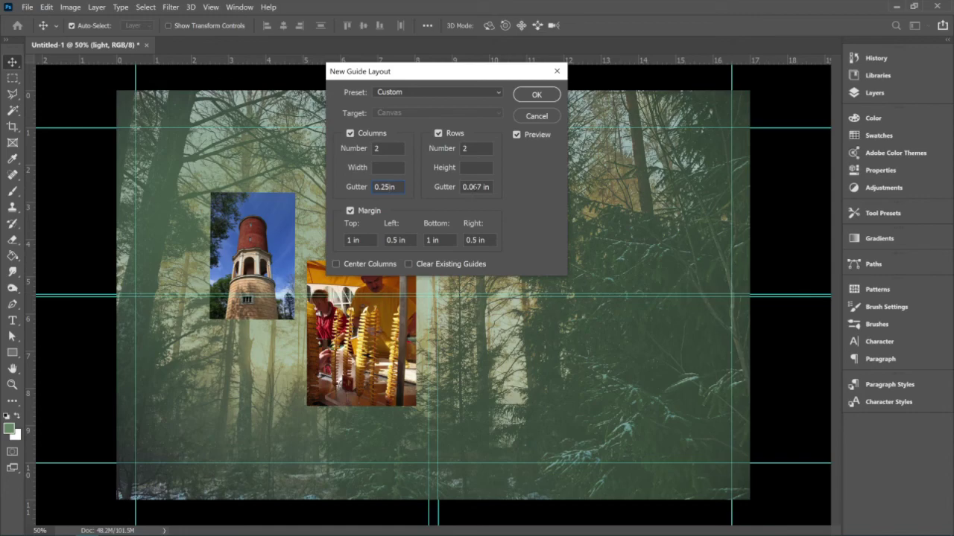
left_click_drag(485, 187, 467, 187)
type("25")
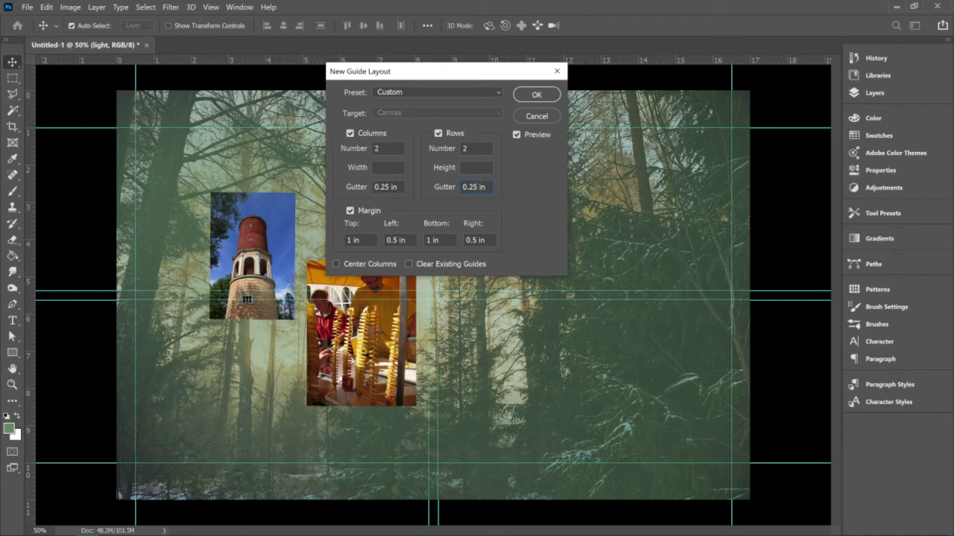
Set the guide layout to four columns and two rows, keeping the 0.25 in gutters, and create the guides
key("Up")
key("Down")
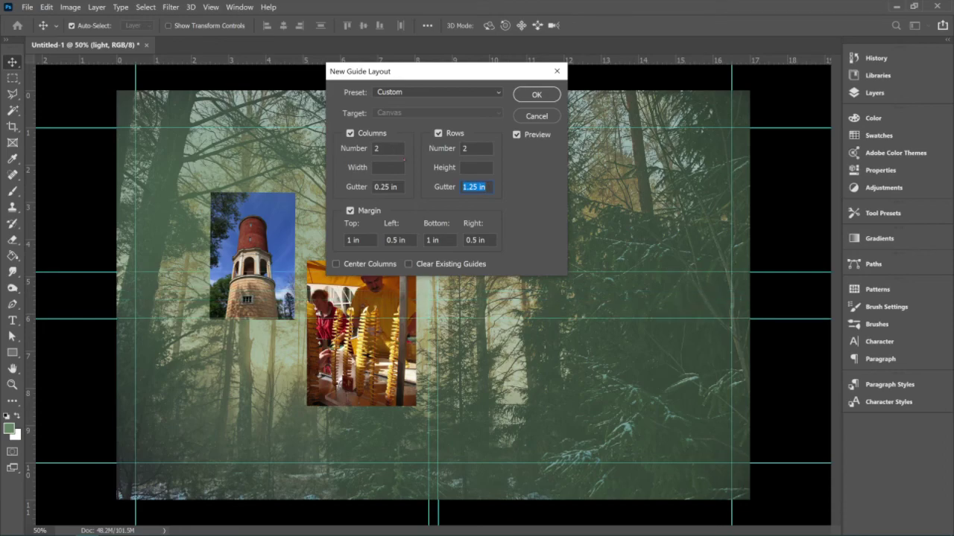
left_click(384, 146)
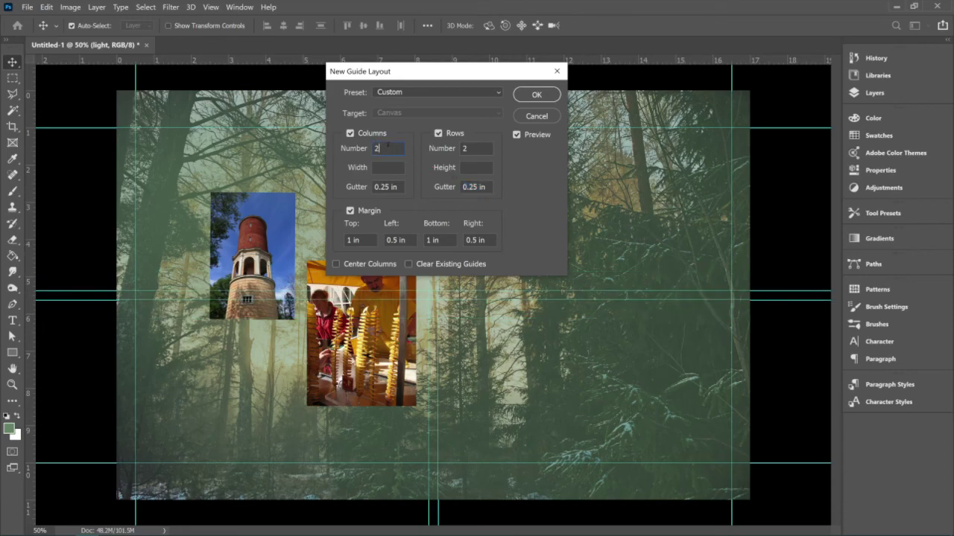
key("Up")
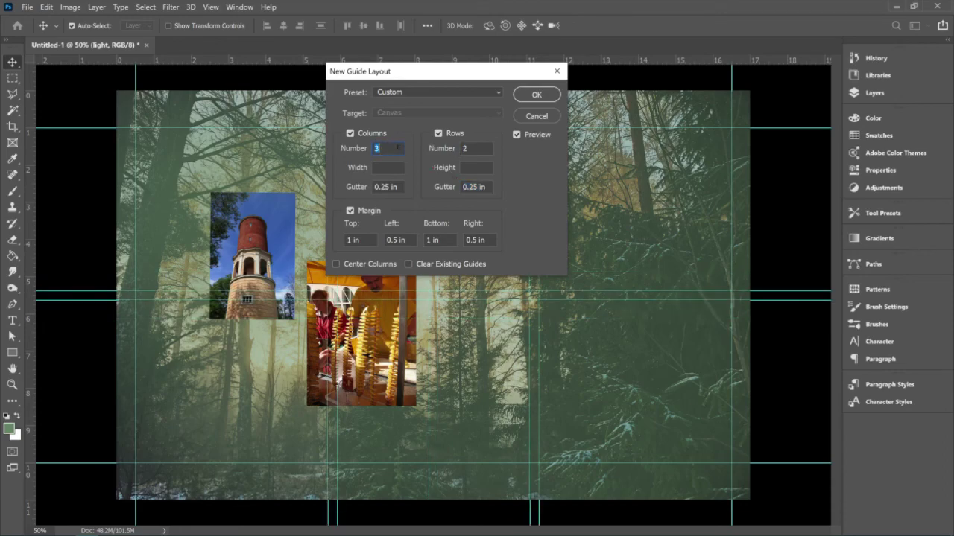
key("Up")
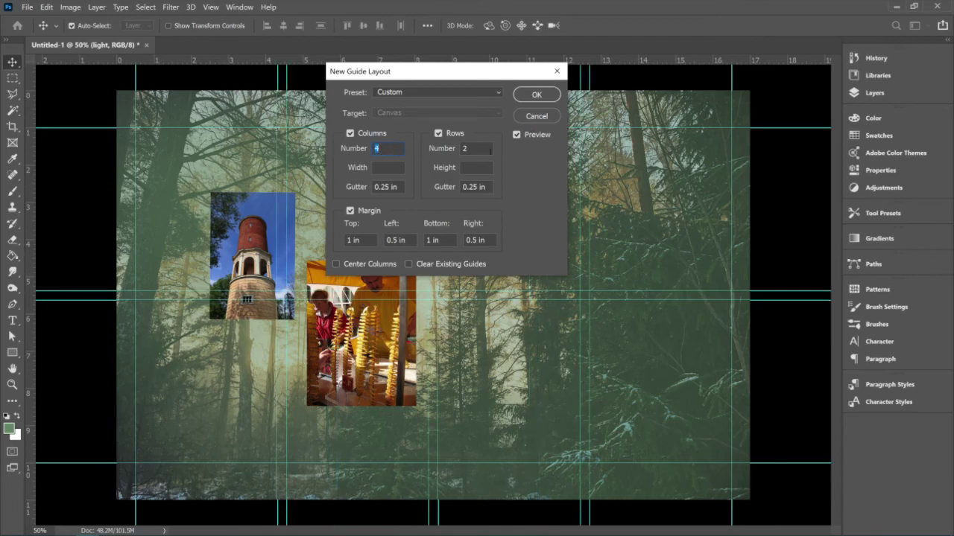
left_click(483, 150)
key("Up")
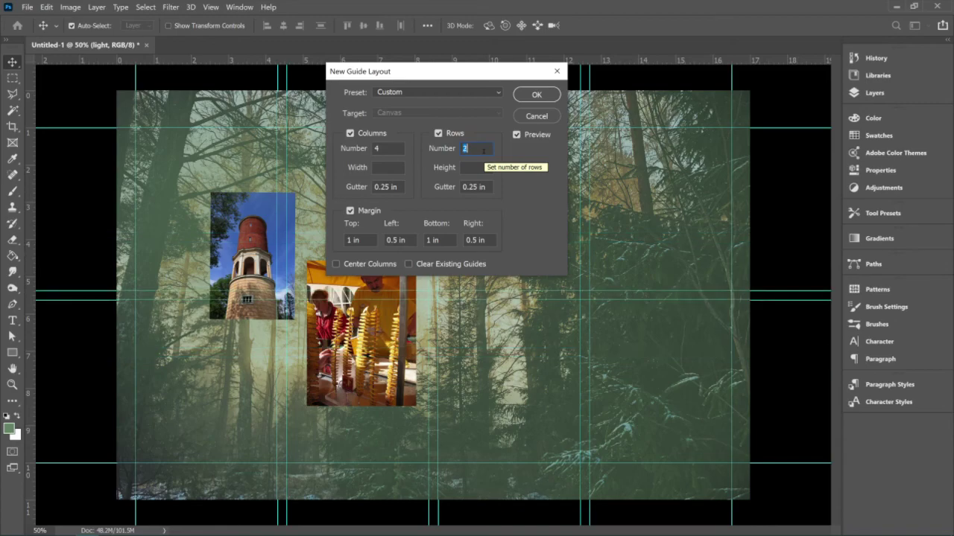
left_click(536, 95)
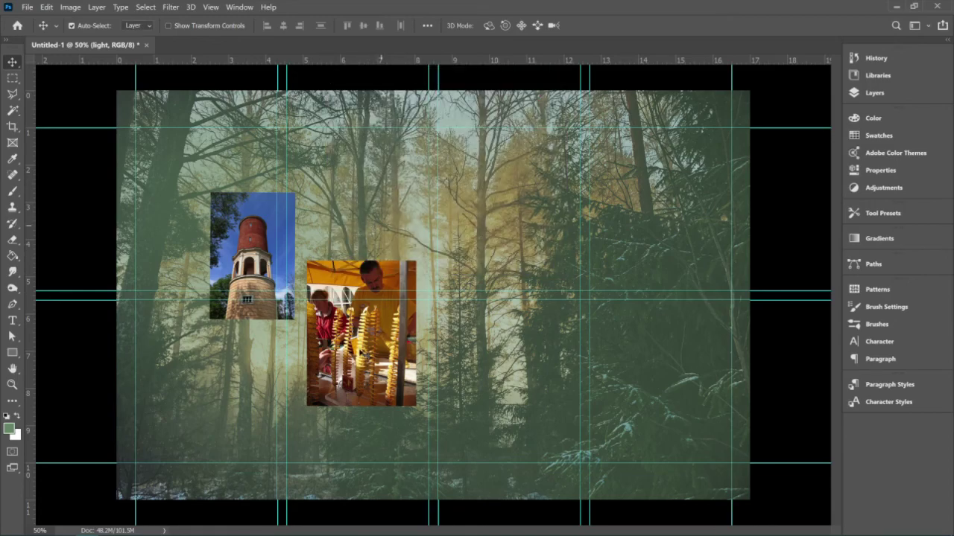
Try snapping the vendor picture to the second column's left guide and the bottom margin guide, and undo the move
left_click_drag(360, 330, 337, 386)
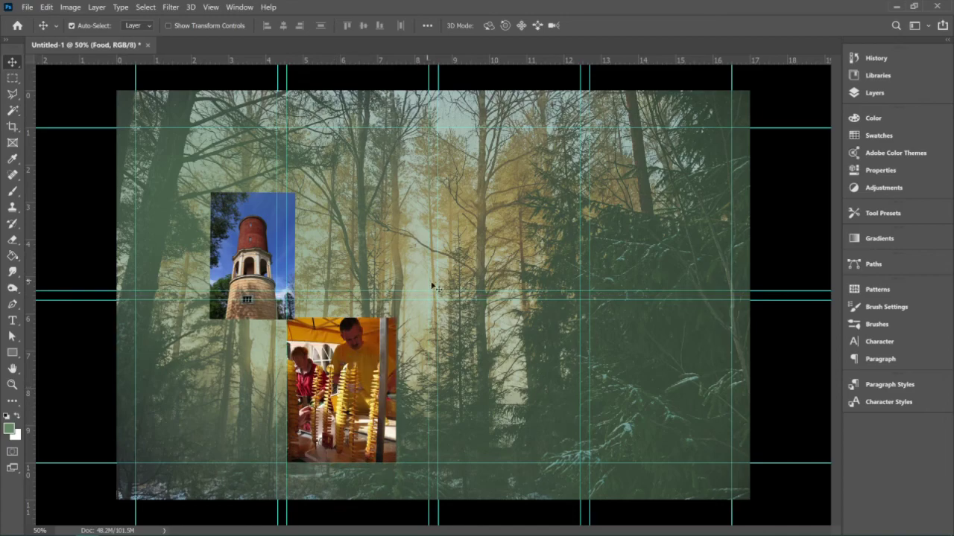
key("ctrl")
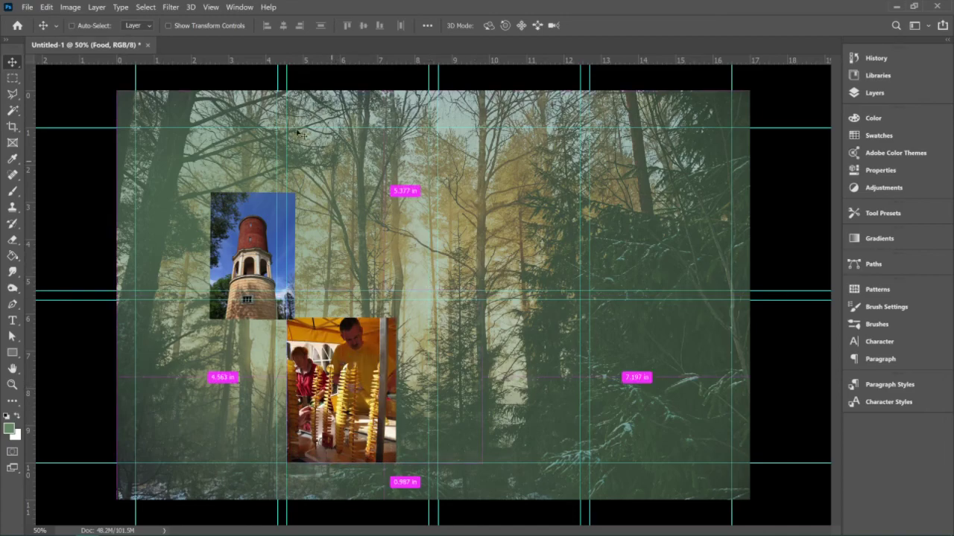
left_click_drag(323, 201, 342, 144)
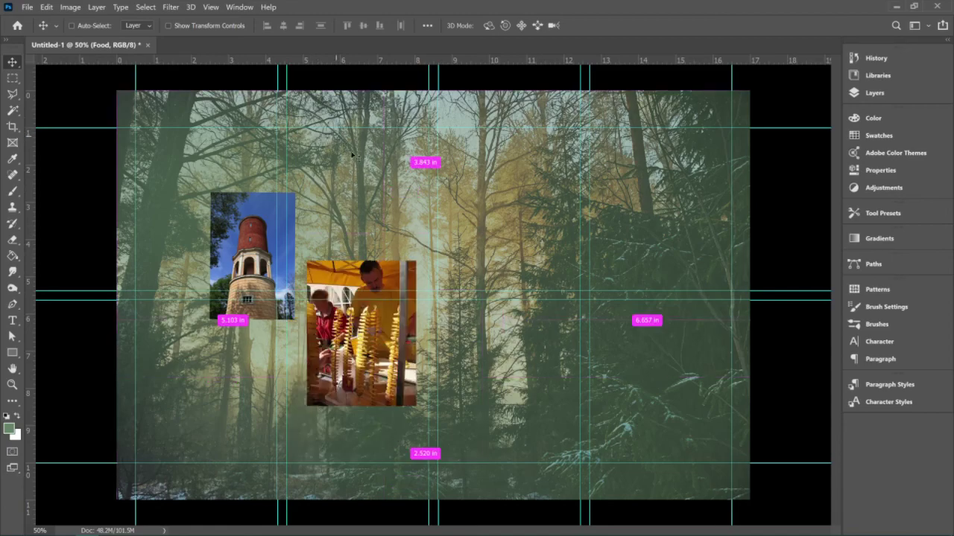
key("ctrl")
Clear all canvas guides from the document
left_click(211, 6)
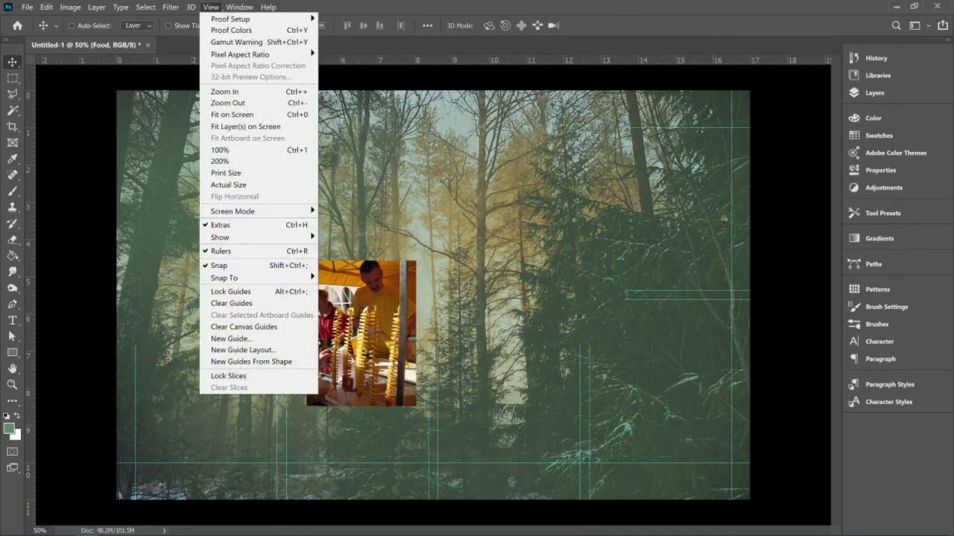
mouse_move(239, 7)
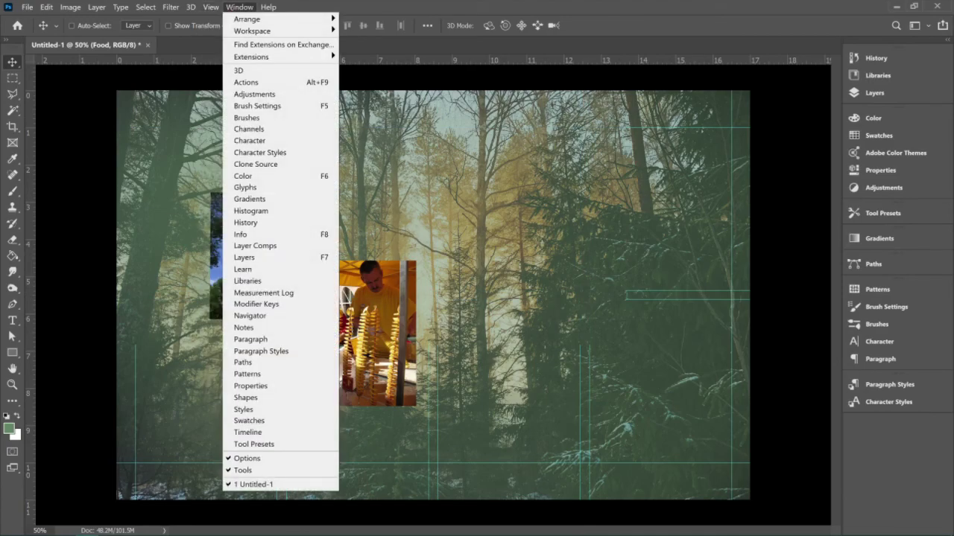
key("Left")
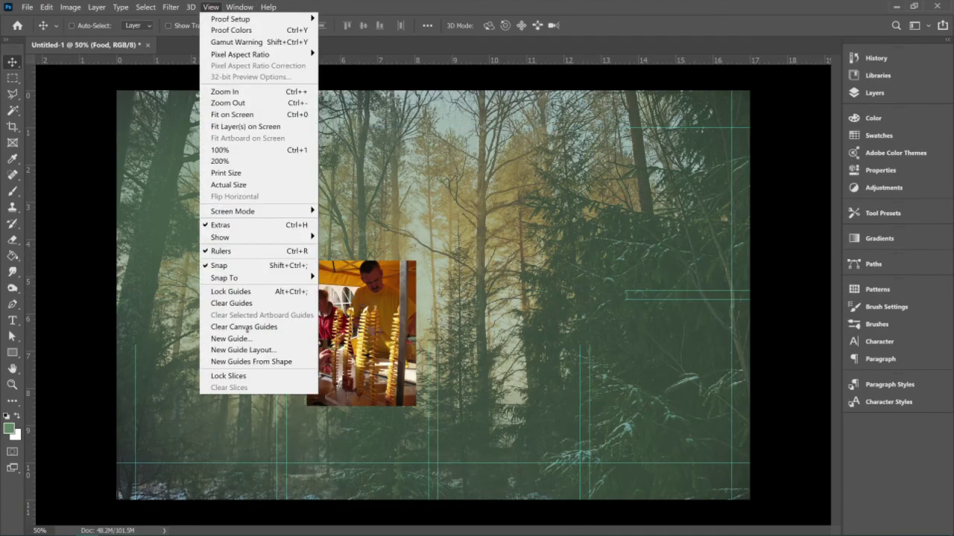
left_click(247, 329)
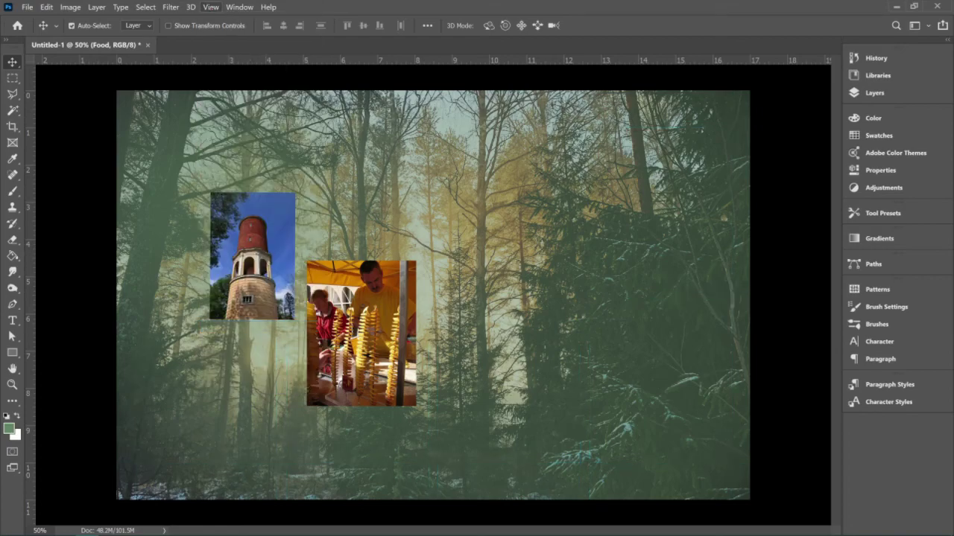
Create a new guide layout with five columns and three rows, keeping the existing gutters and margins
left_click(211, 7)
left_click(242, 349)
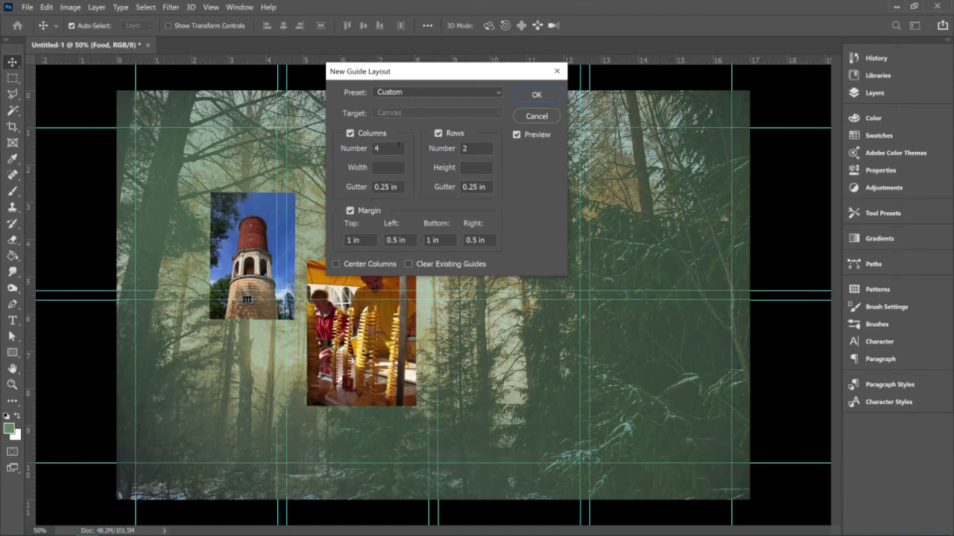
double_click(484, 148)
type("3")
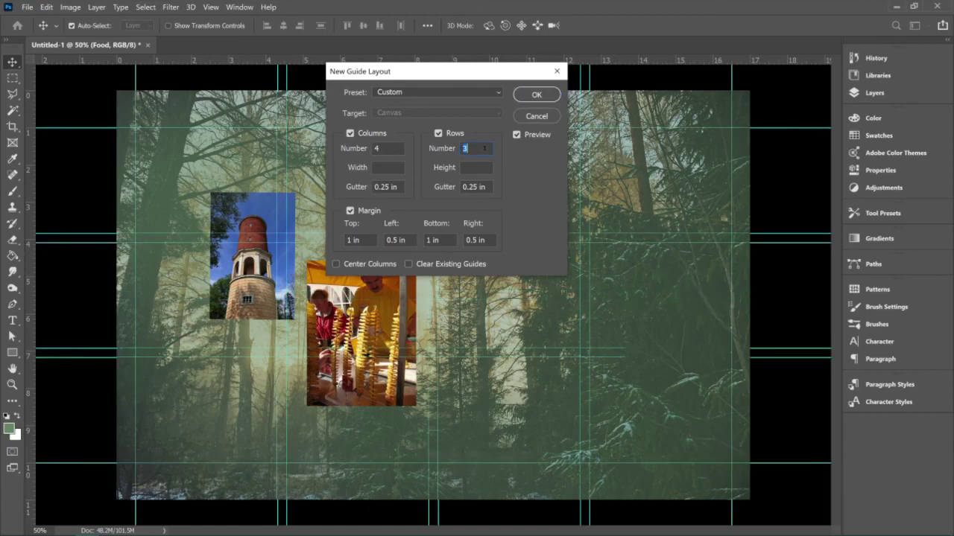
double_click(388, 148)
type("5")
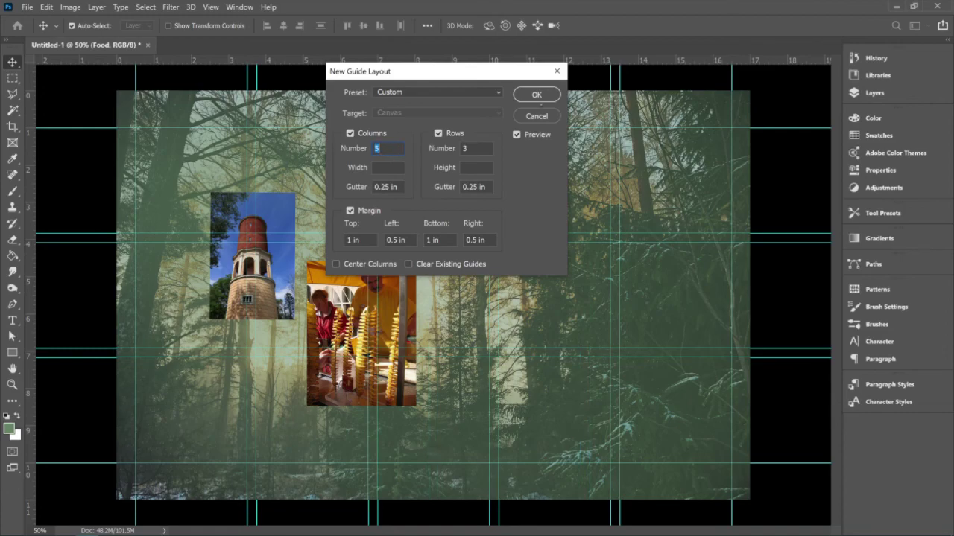
left_click(536, 95)
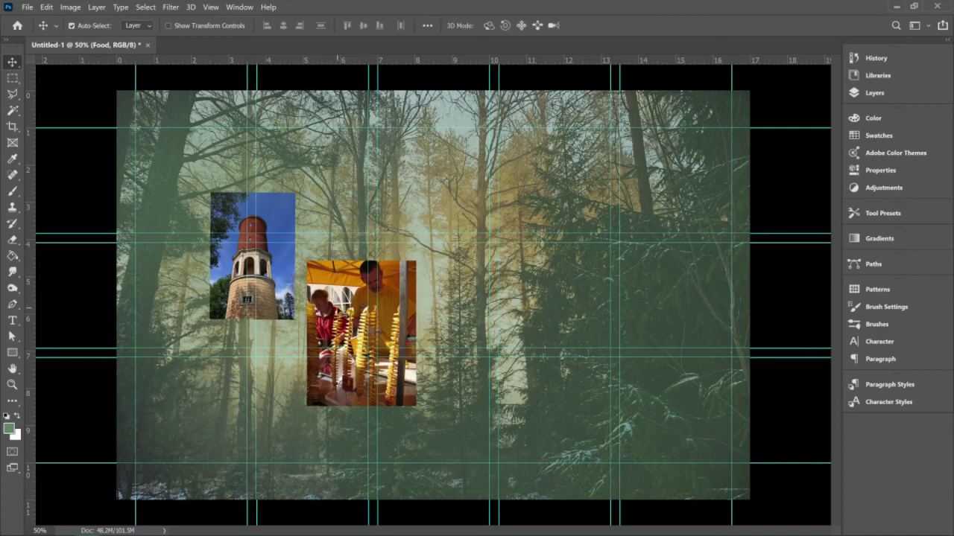
Snap the vendor picture to the second column's left guide and the bottom margin guide, and inspect its alignment up close
left_click_drag(337, 310, 290, 345)
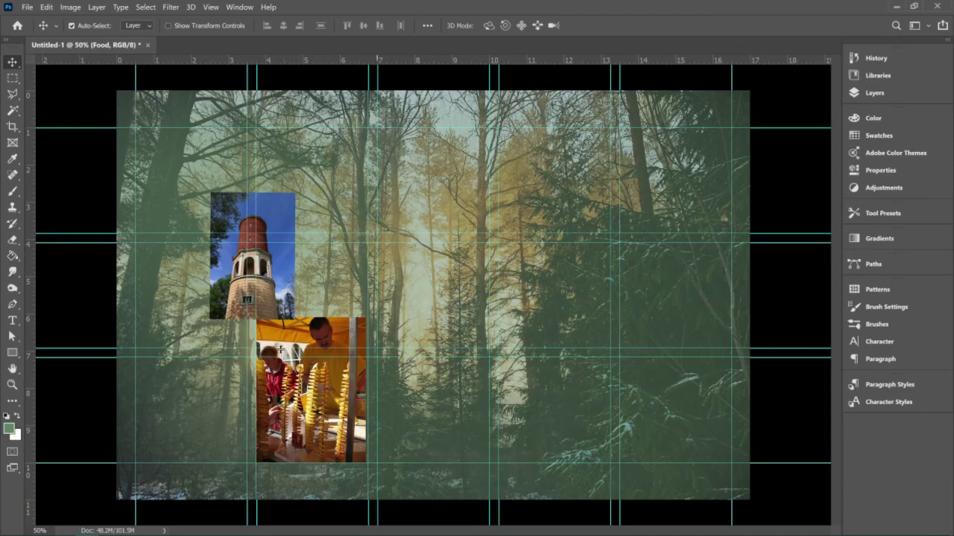
left_click(12, 384)
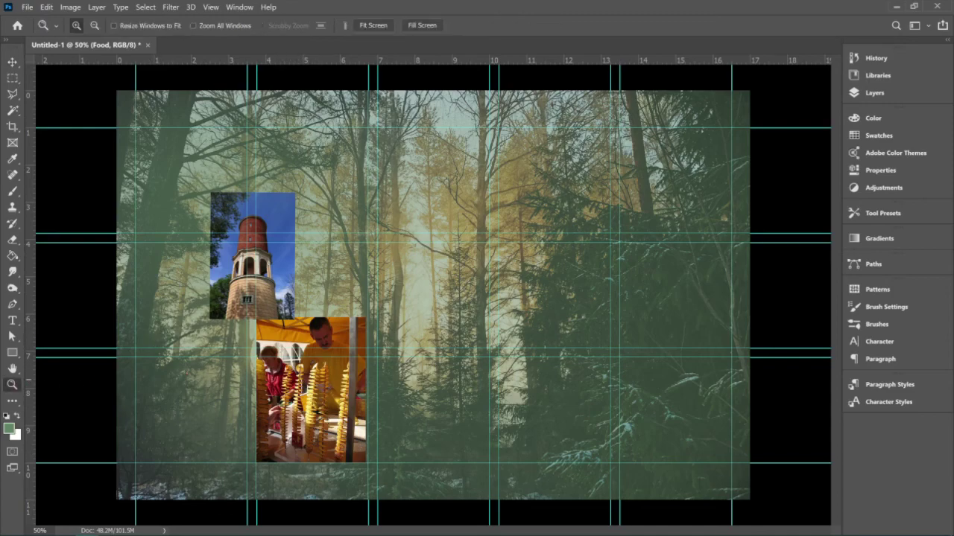
left_click_drag(332, 433, 345, 451)
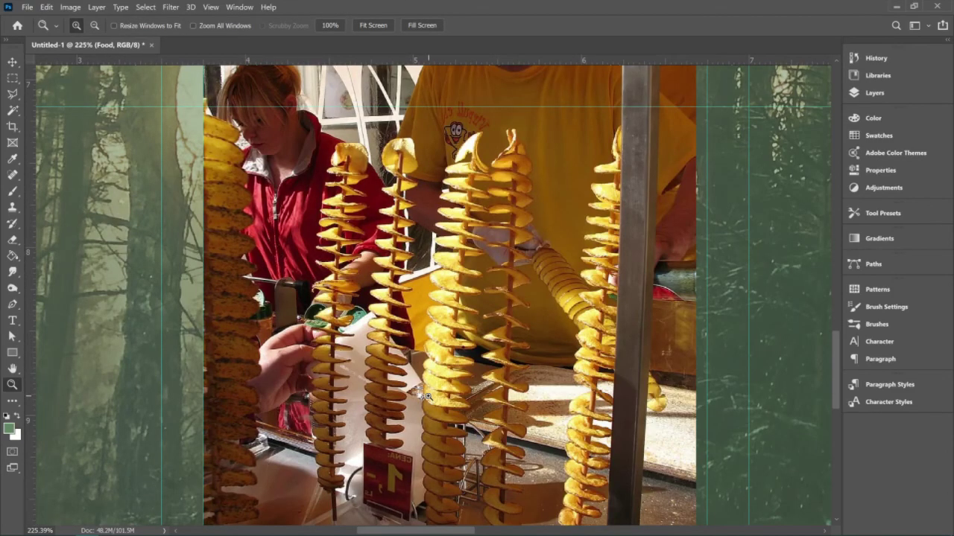
key("v")
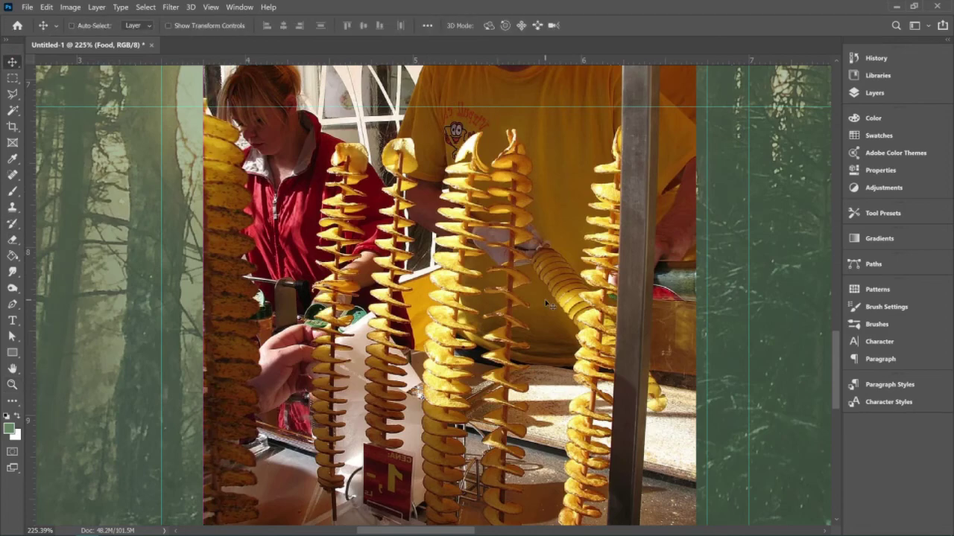
key("ctrl+minus")
key("ctrl+minus")
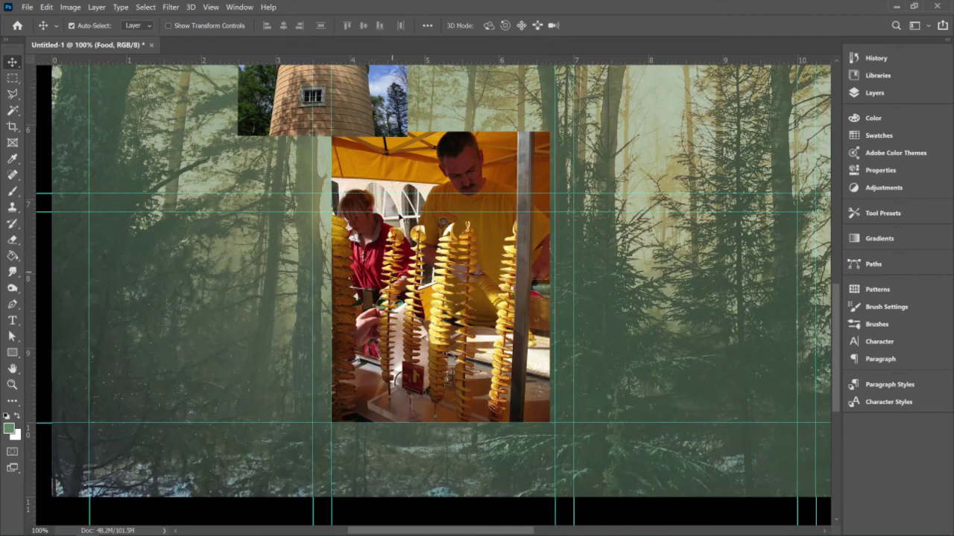
Switch to the Rectangular Marquee tool and check which snap targets are enabled in the Snap To options
key("m")
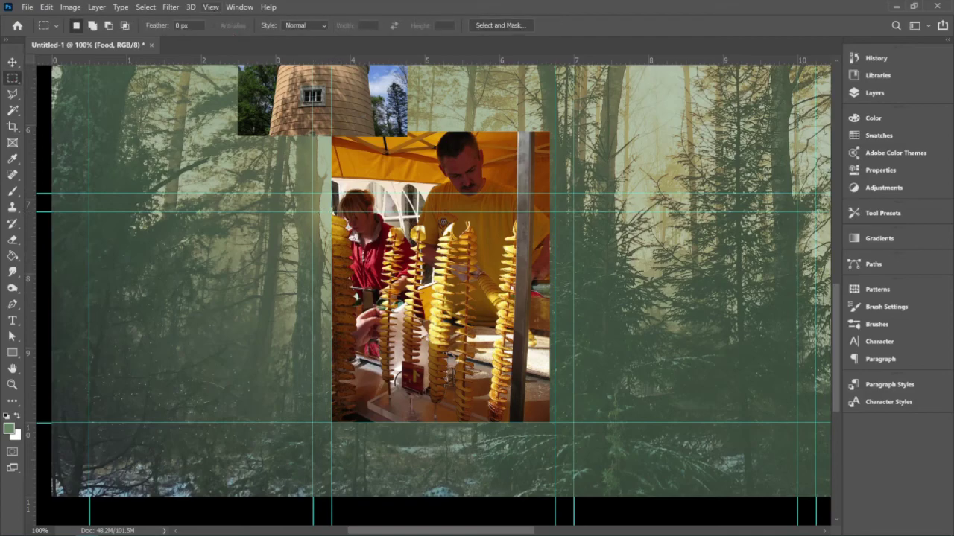
left_click(211, 7)
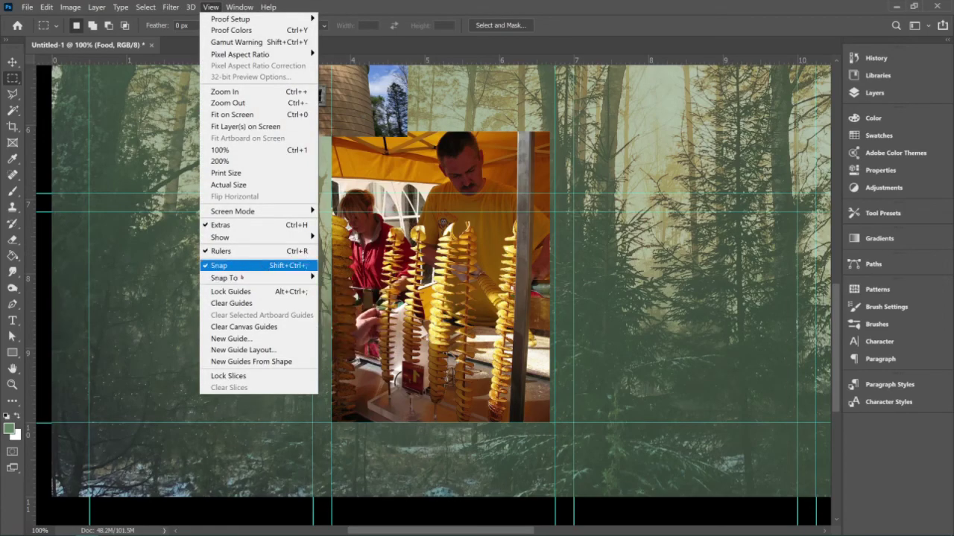
mouse_move(242, 277)
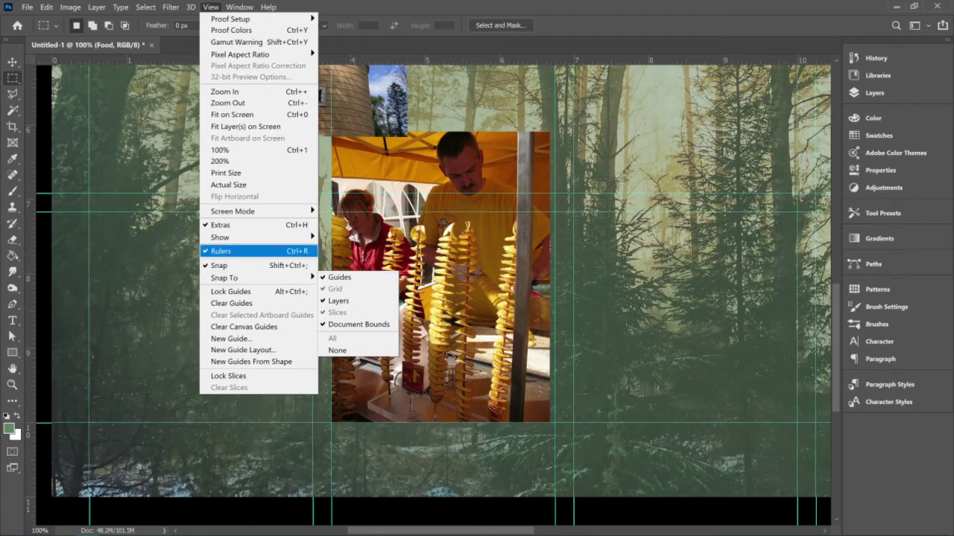
left_click(253, 266)
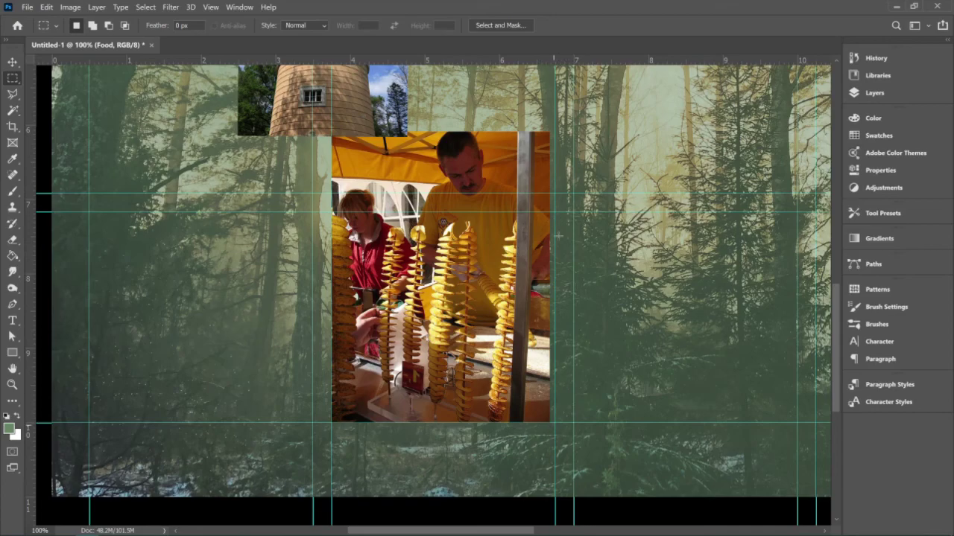
Scale the vendor picture to 101.72% with Free Transform so its right side meets the second column's right guide
left_click(12, 62)
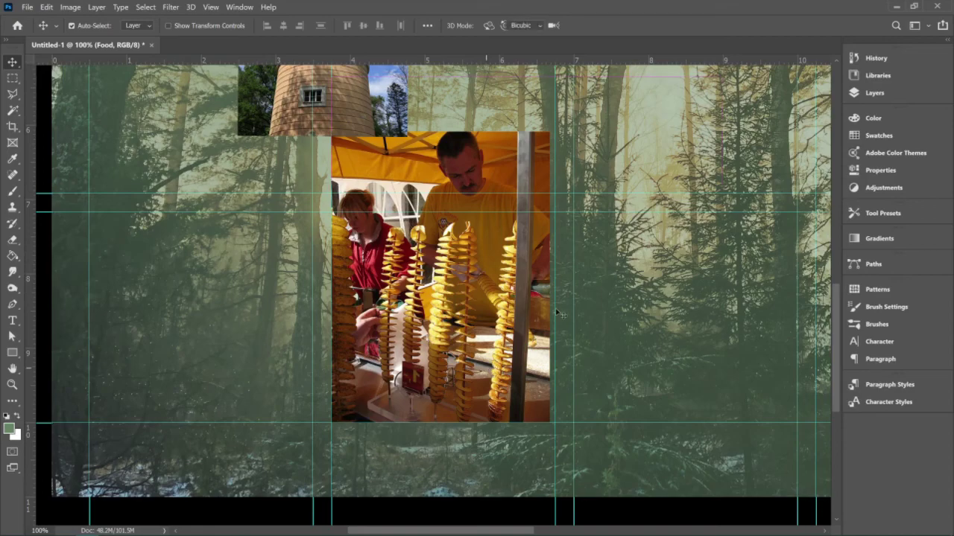
key("ctrl+t")
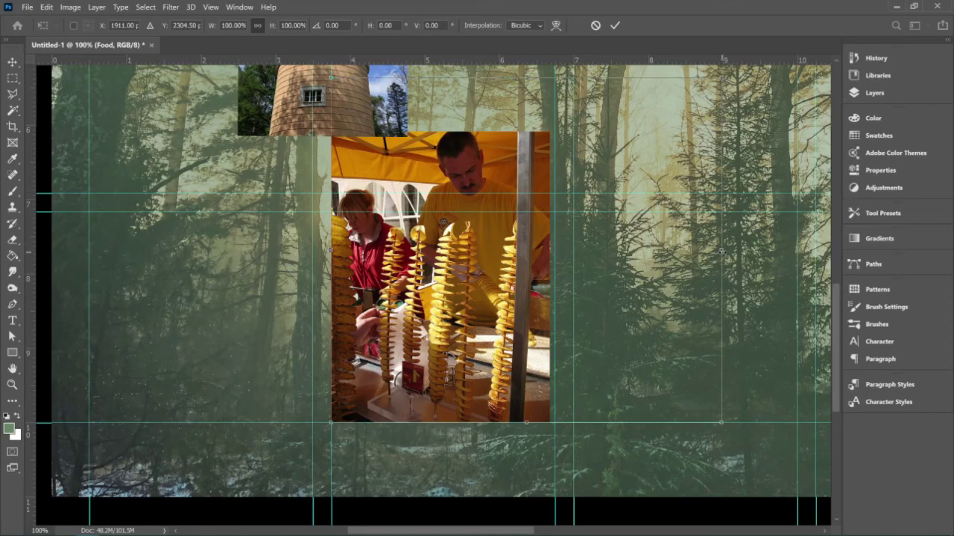
left_click_drag(721, 251, 724, 251)
left_click_drag(723, 251, 728, 251)
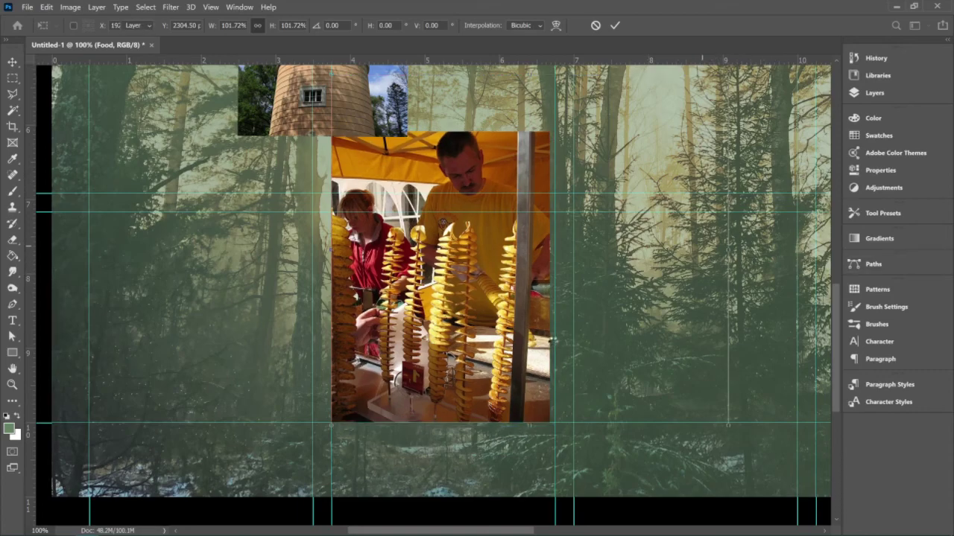
key("Return")
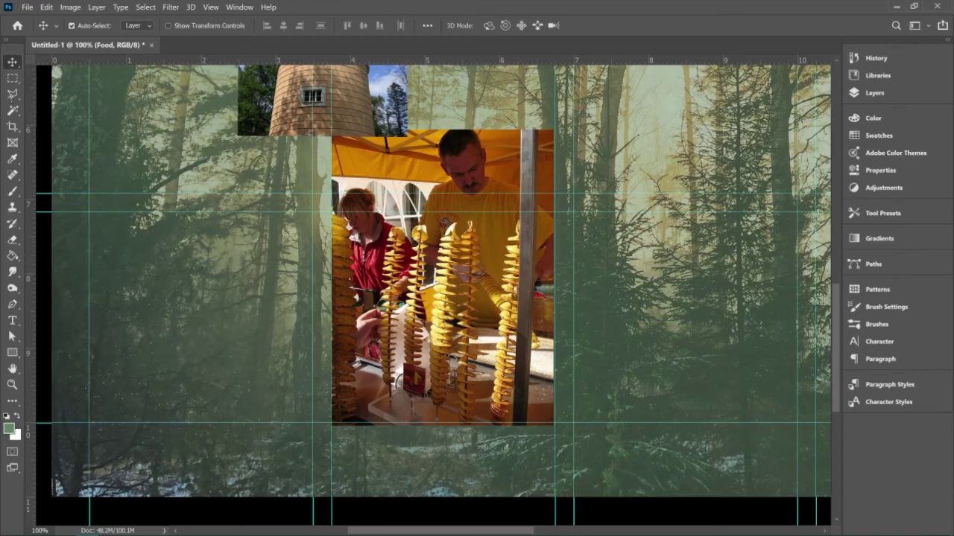
Draw a 3.000 x 2.833 in rectangular marquee over the guide cell in the second column and bottom row
left_click(12, 77)
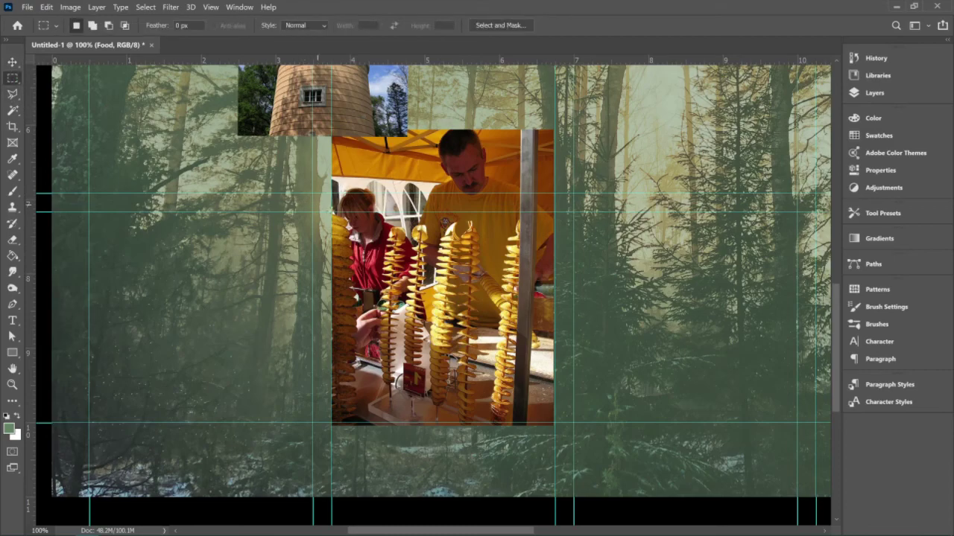
left_click_drag(347, 247, 552, 422)
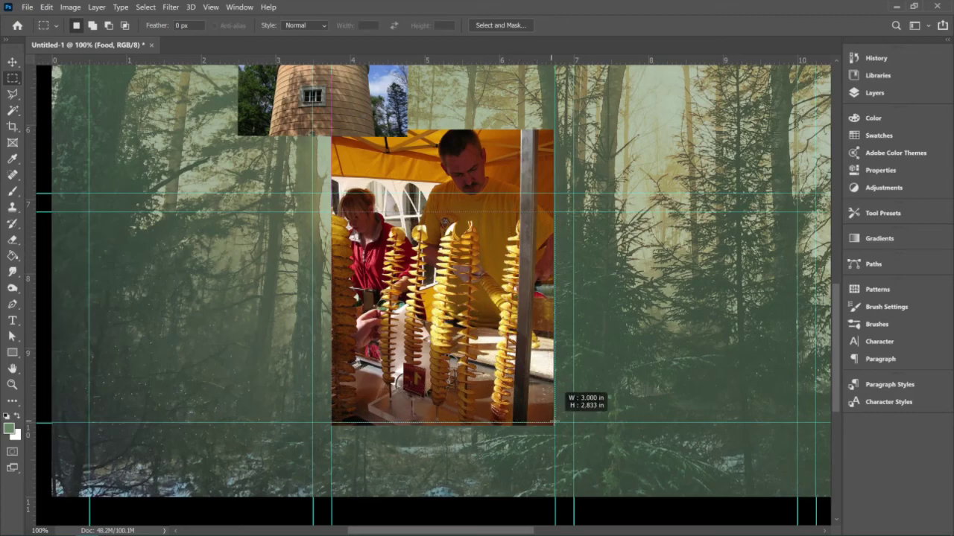
left_click_drag(552, 422, 555, 423)
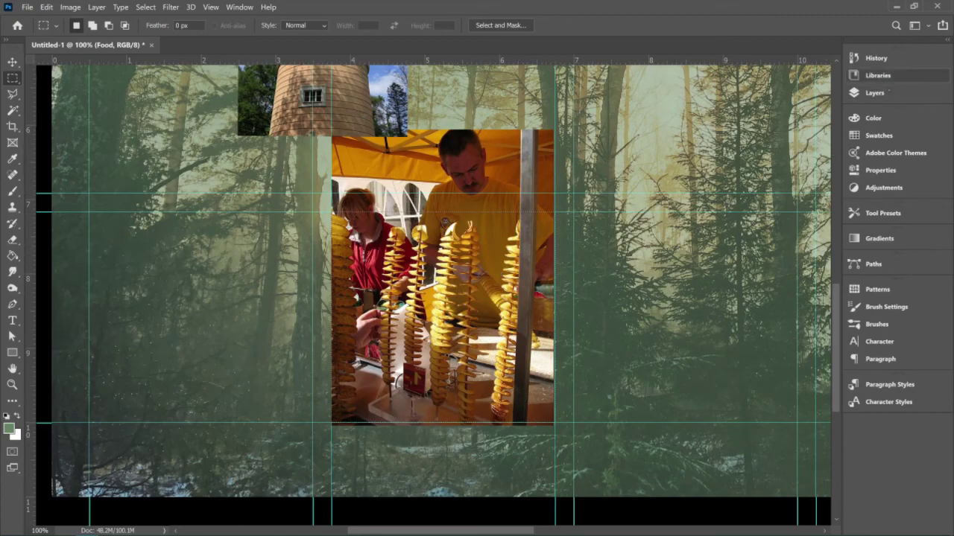
Show the layers and check in the Food layer's options whether it can still be rasterized
left_click(875, 92)
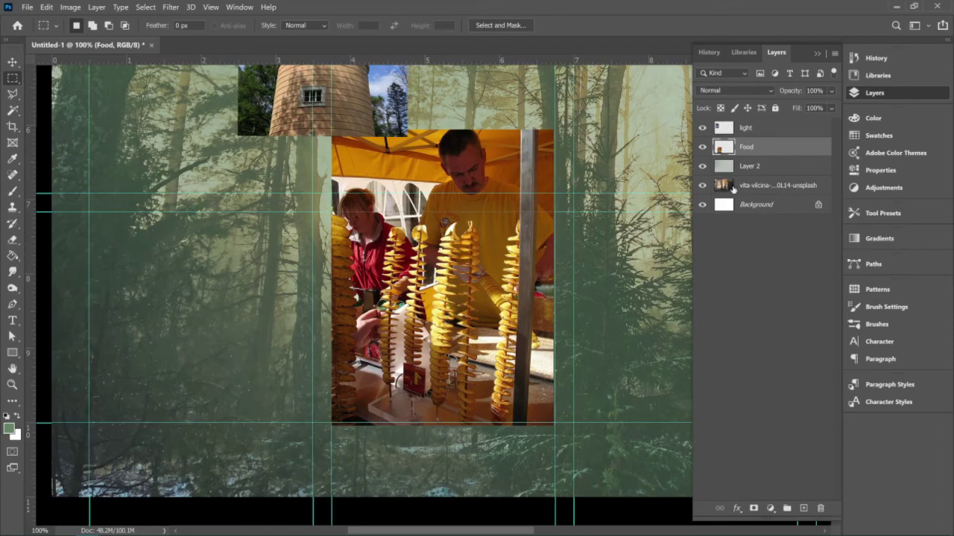
left_click(728, 187, "ctrl")
right_click(778, 152)
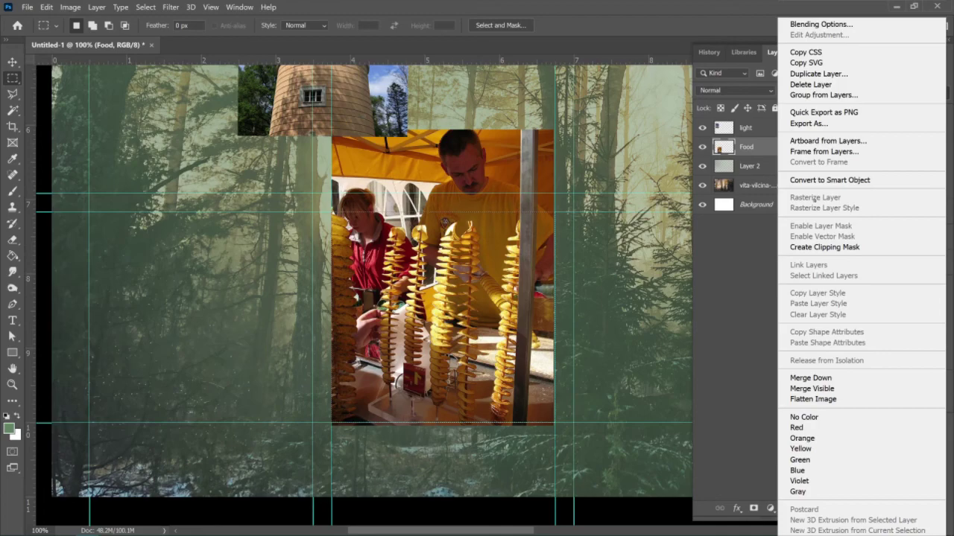
key("Escape")
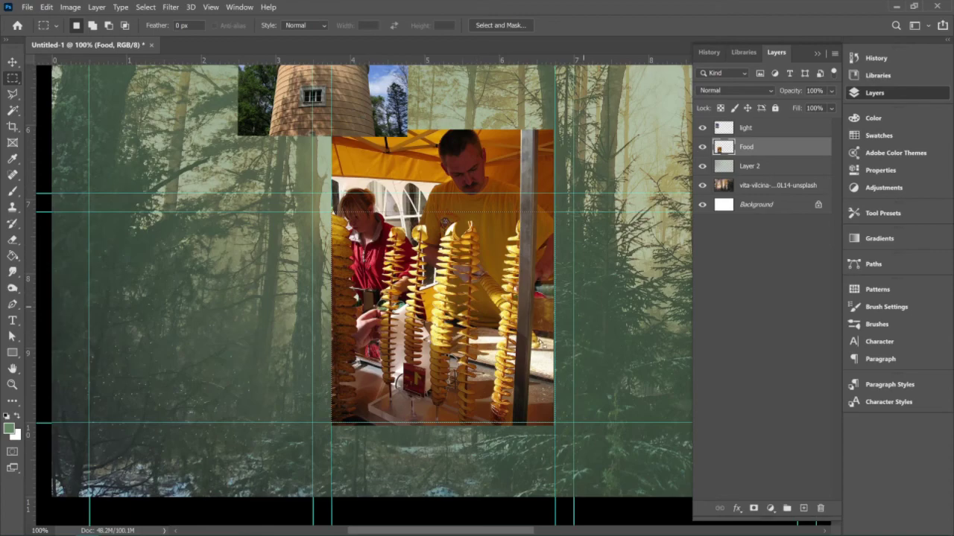
Trim the vendor picture to the marquee by inverting the selection and deleting everything outside the cell, and deselect
key("Delete")
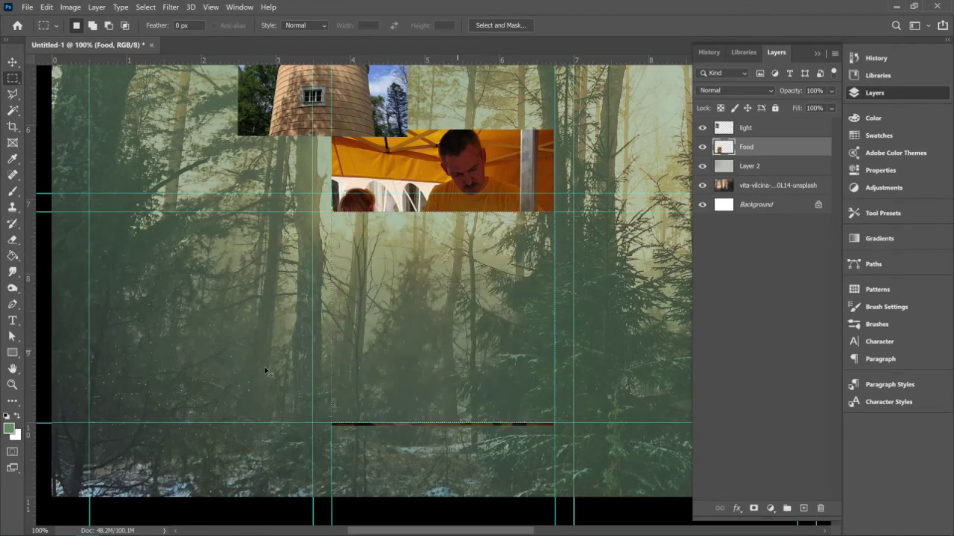
key("ctrl+z")
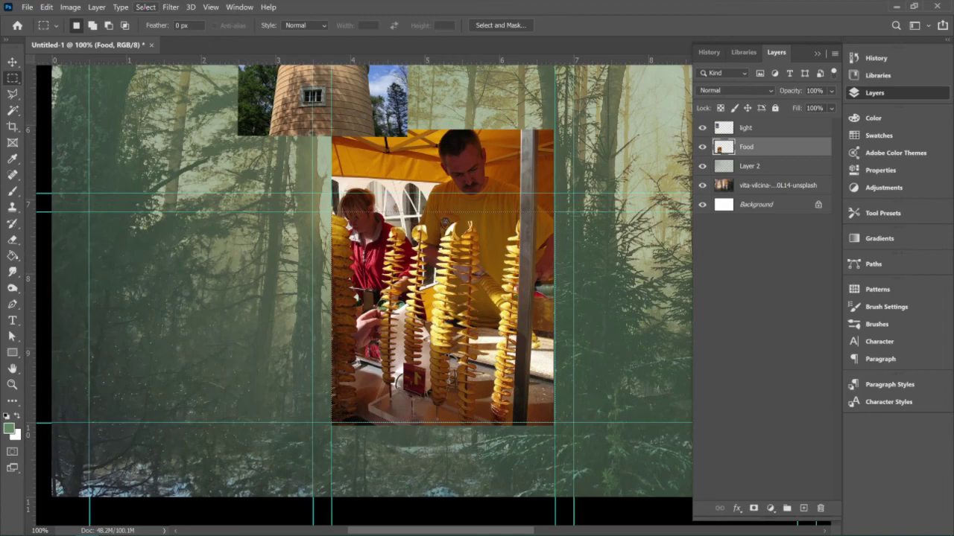
left_click(146, 7)
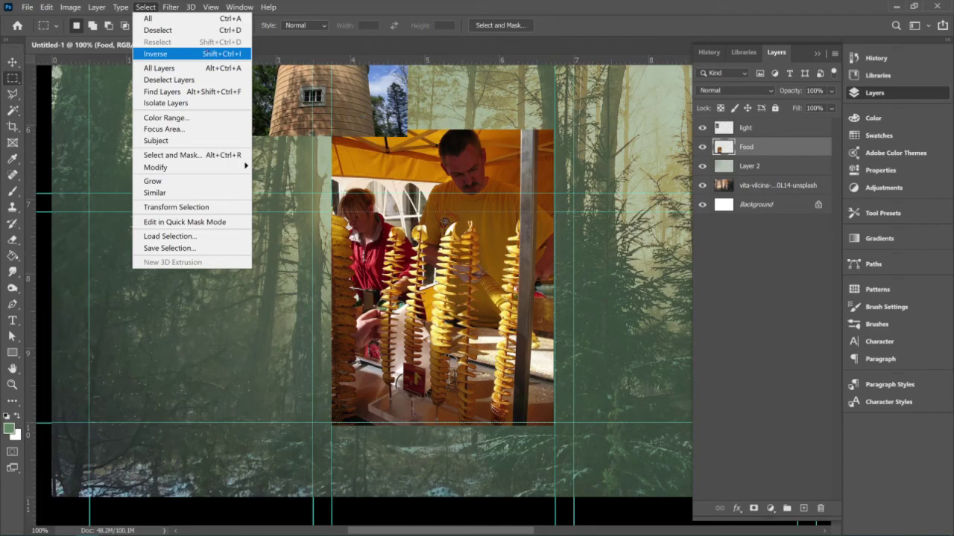
left_click(192, 56)
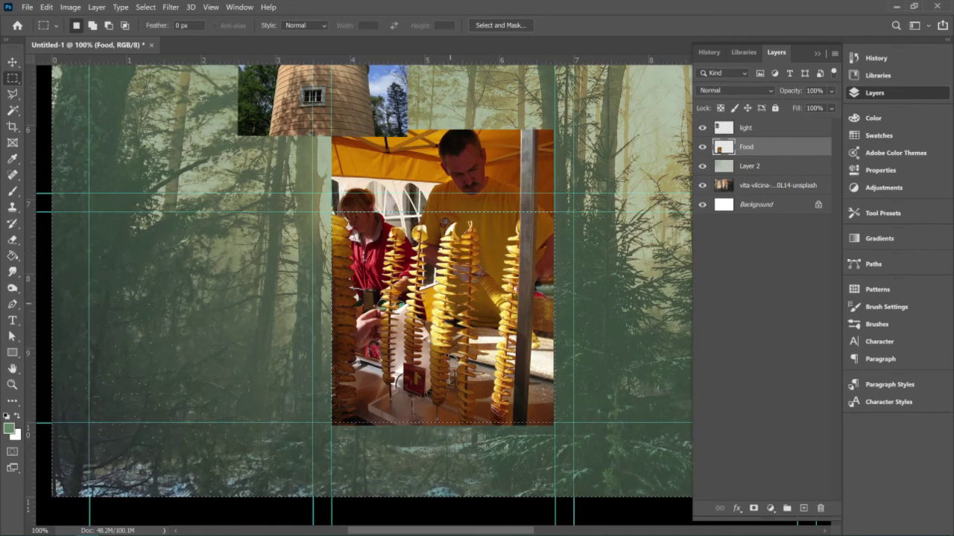
key("Delete")
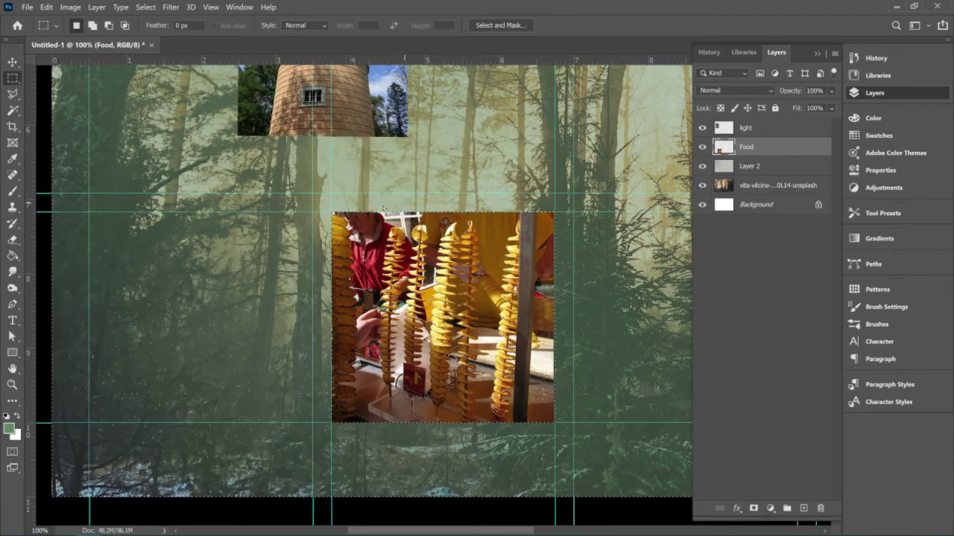
left_click(146, 6)
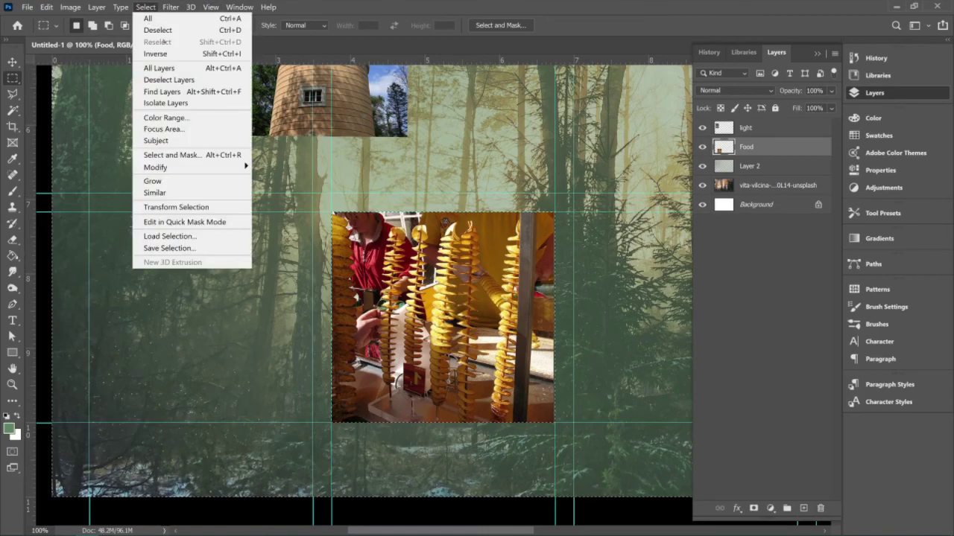
left_click(165, 31)
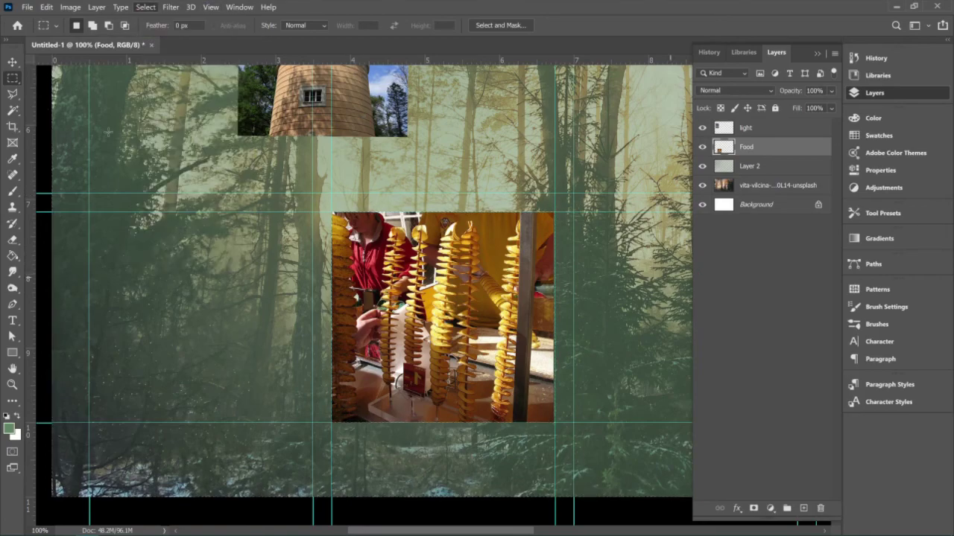
Move the old tower picture on the light layer into the first column and delete it from the composition
key("v")
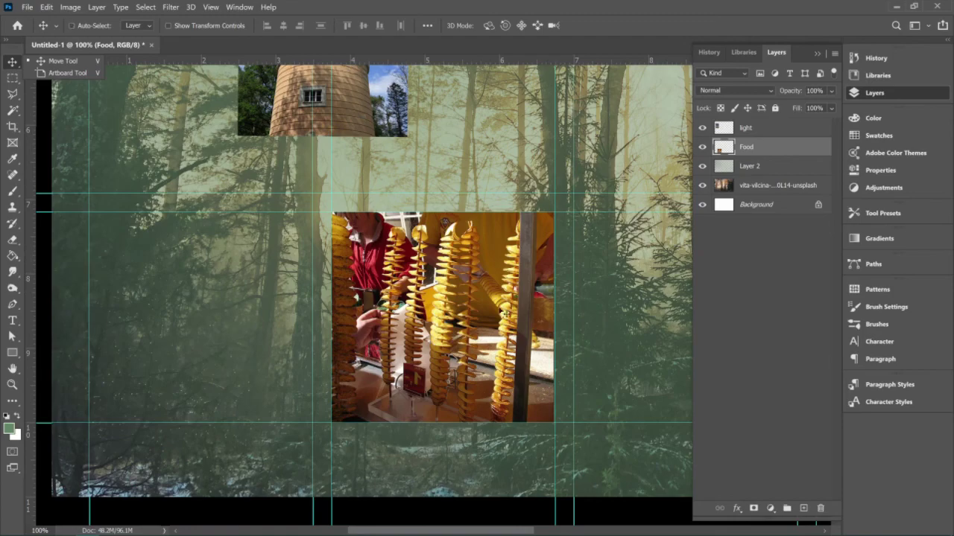
key("ctrl")
scroll(430, 294, "down", 1)
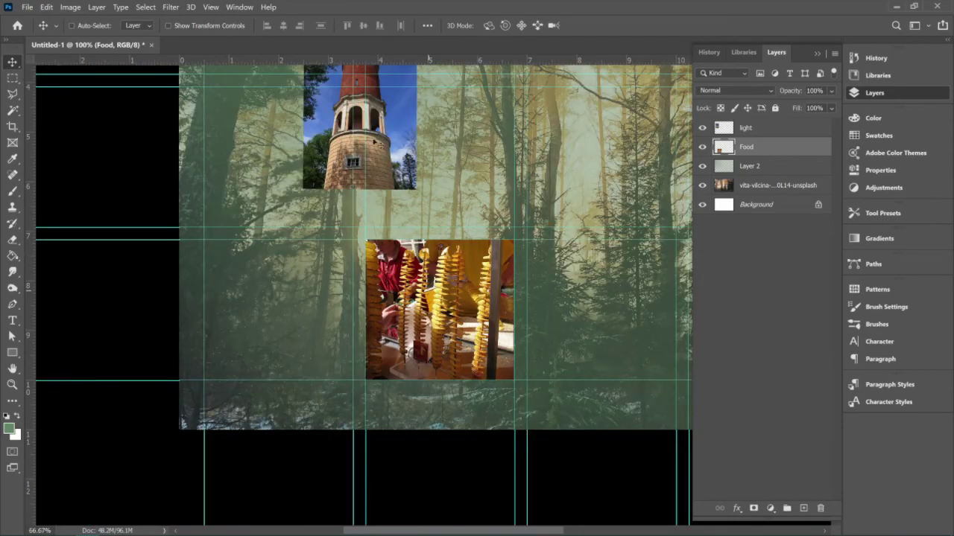
left_click_drag(396, 136, 317, 344)
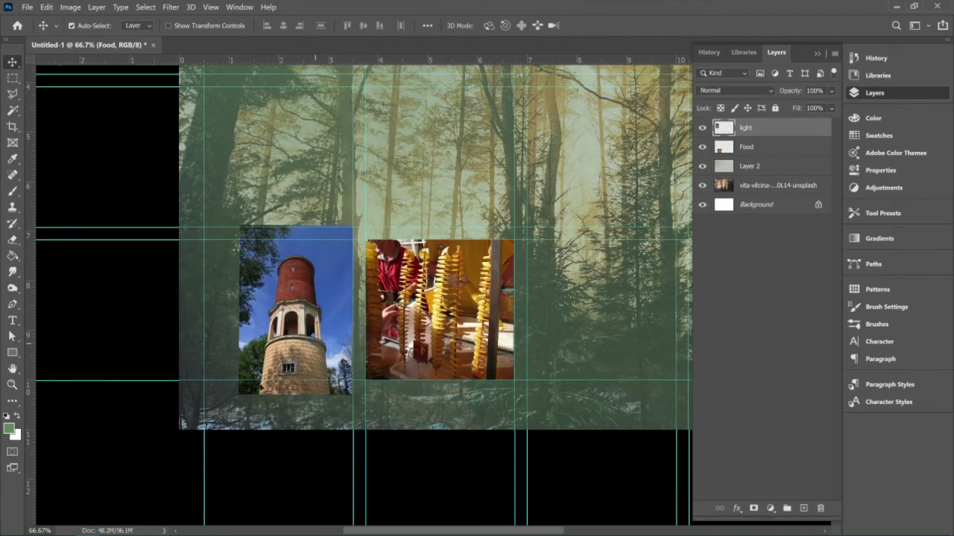
key("Delete")
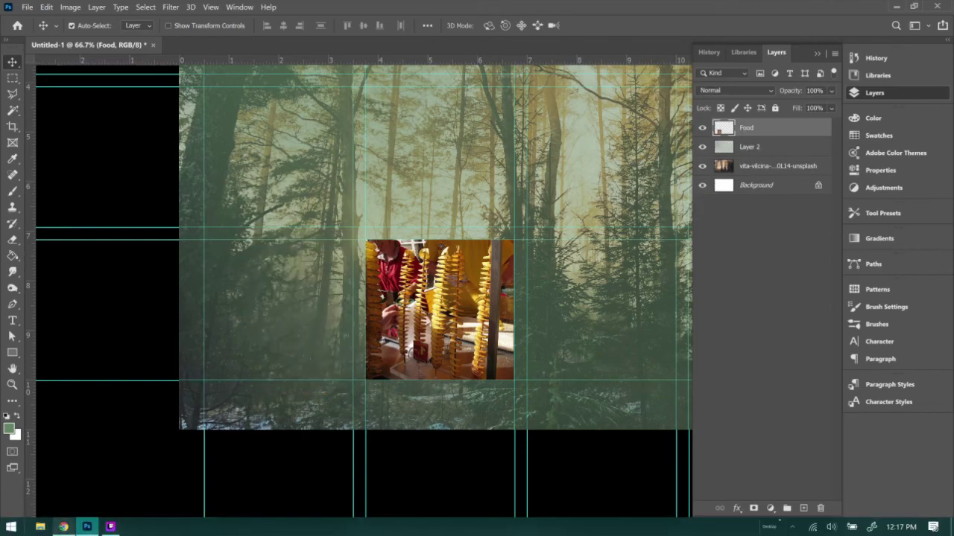
Copy the red tower picture from the Chrome image page, paste it into the Photoshop composition and snap it to the third column's left and bottom margin guides
left_click(63, 526)
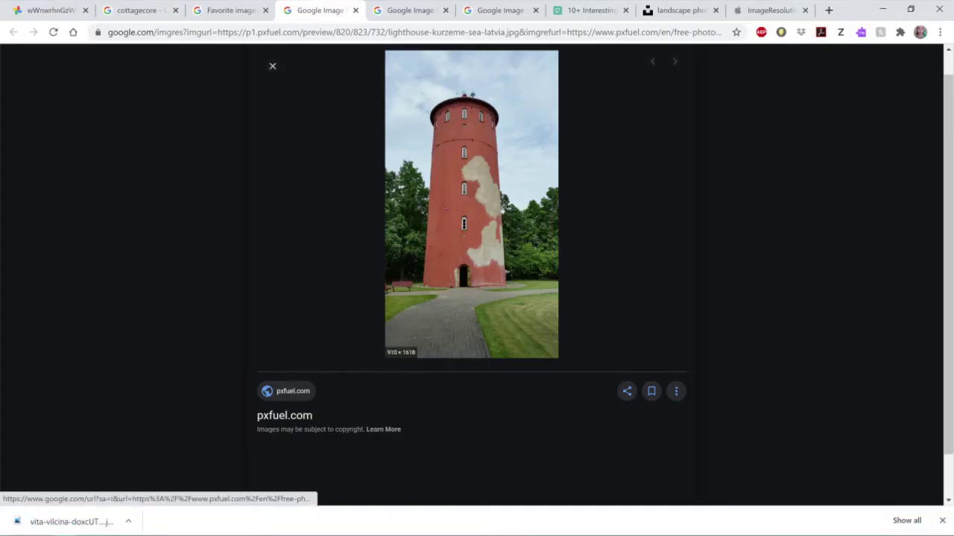
right_click(445, 207)
left_click(546, 354)
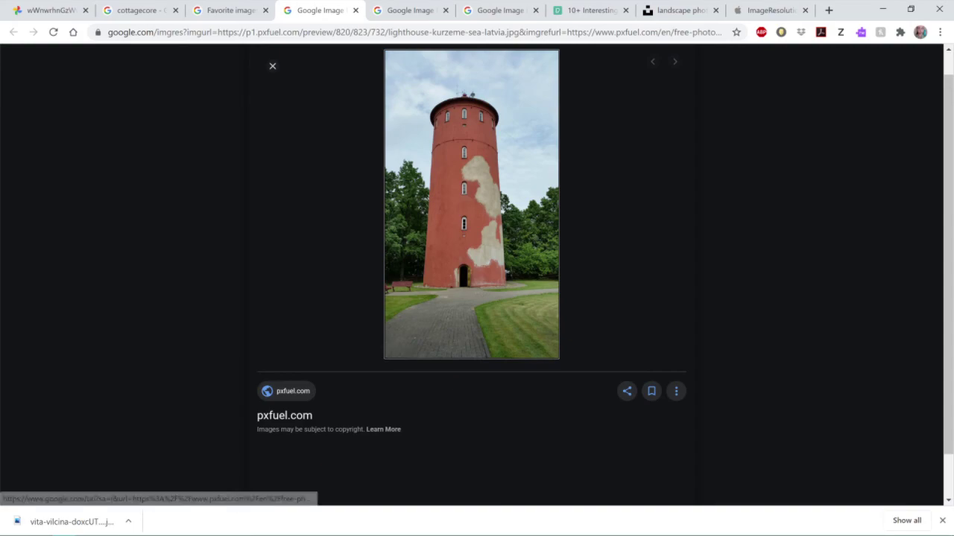
left_click(87, 527)
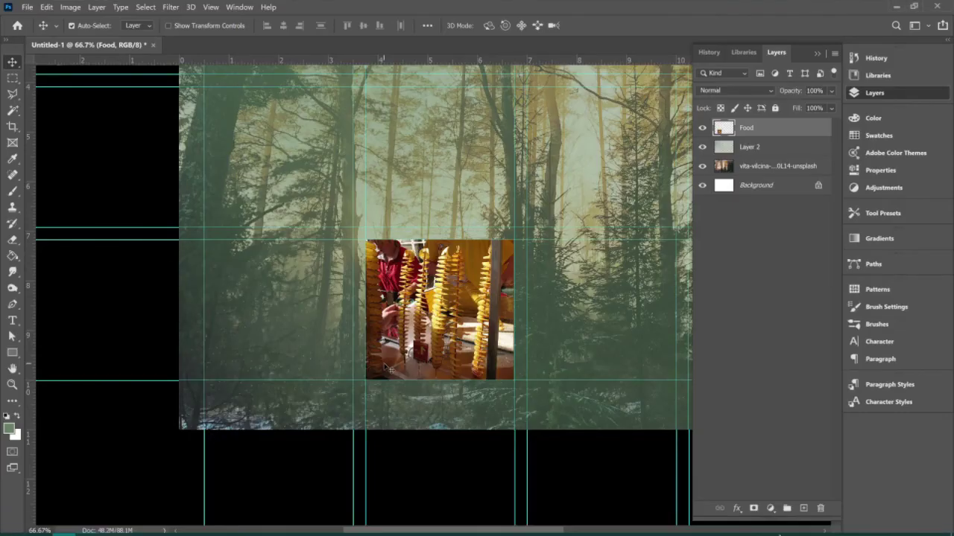
key("ctrl+v")
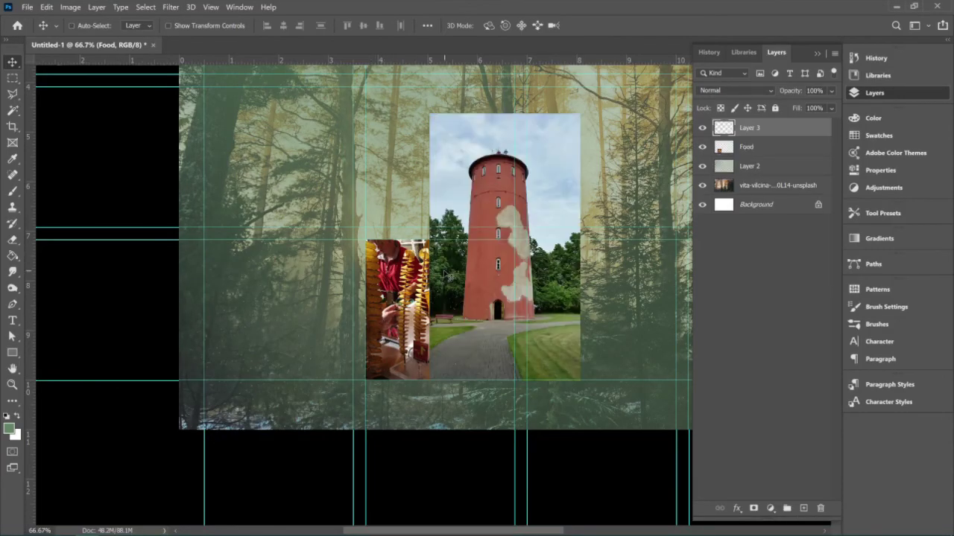
left_click_drag(516, 324, 508, 464)
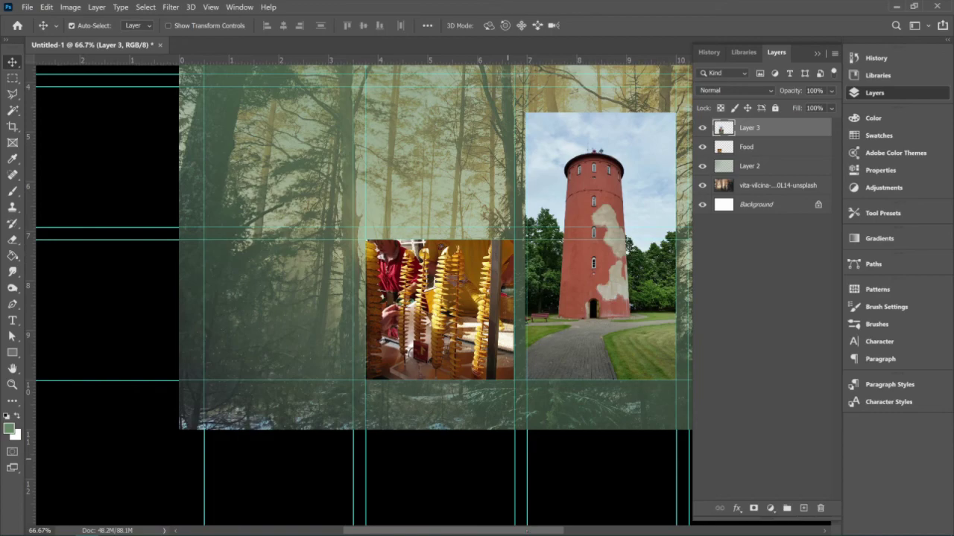
Scale the red tower picture to 109.70% with Free Transform so its upper edge meets the middle row's upper guide
left_click_drag(526, 530, 587, 530)
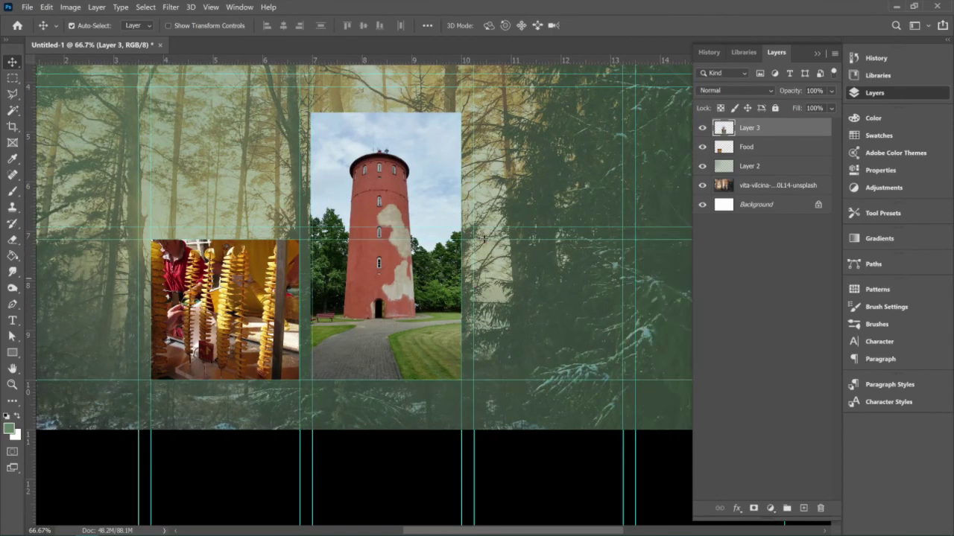
key("ctrl+minus")
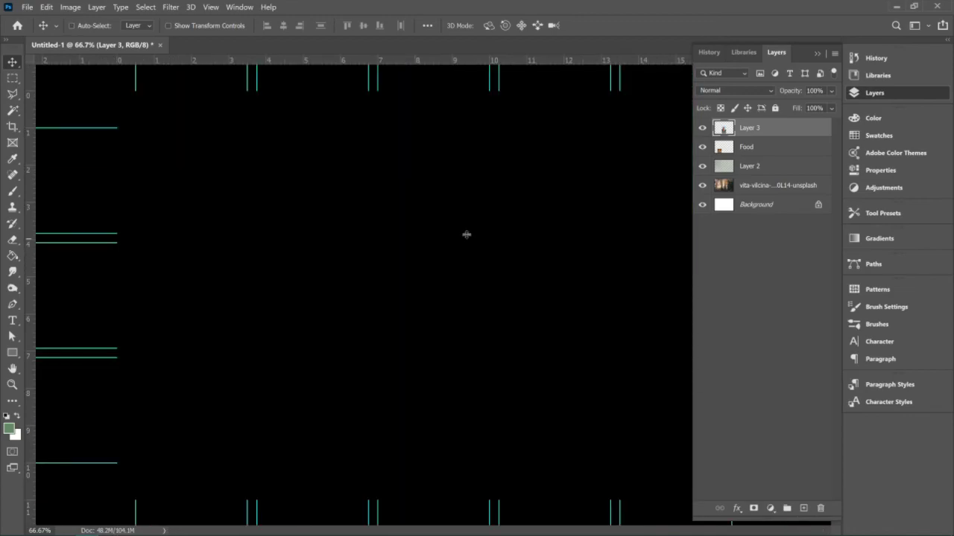
key("ctrl")
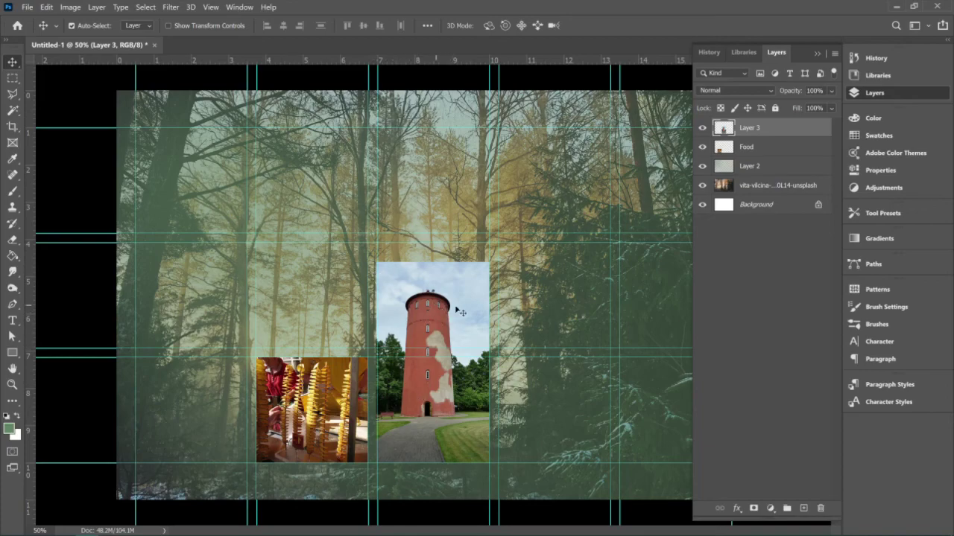
key("ctrl+t")
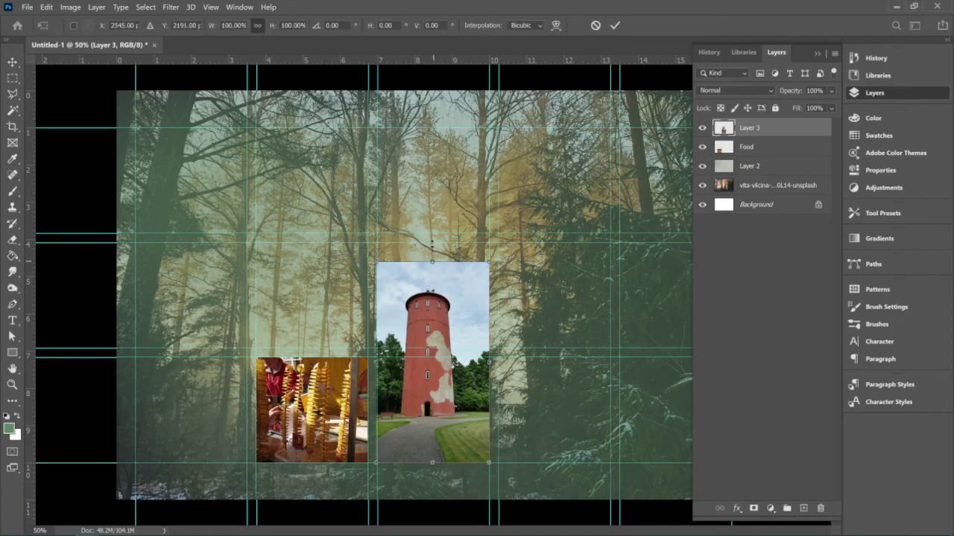
left_click_drag(432, 245, 431, 243)
left_click(431, 243)
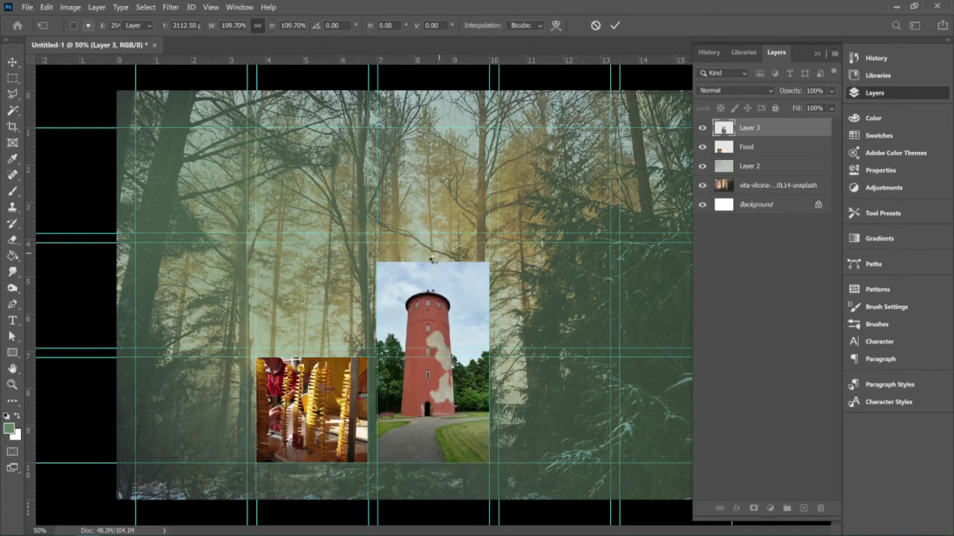
key("Return")
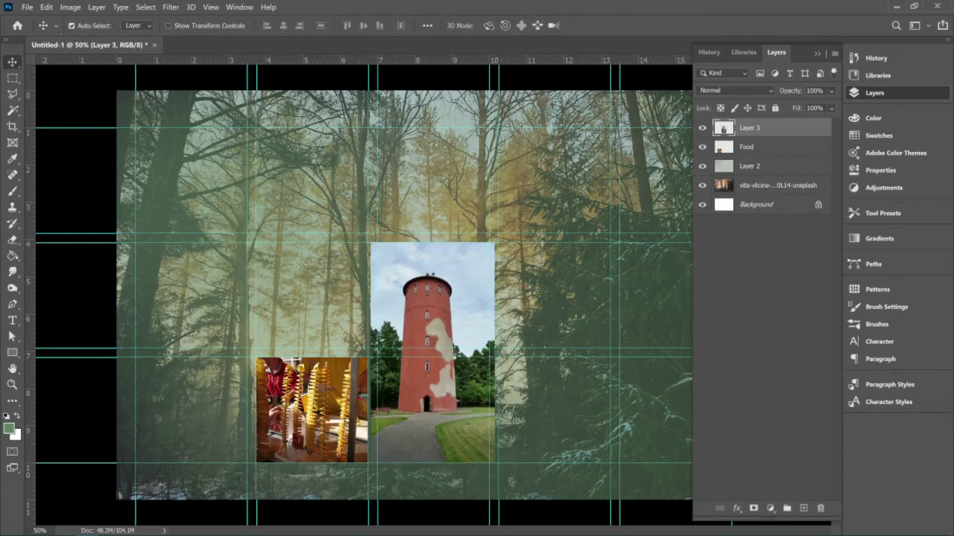
Try to trim the red tower picture to a marquee in the third column by deleting the inverted selection
key("m")
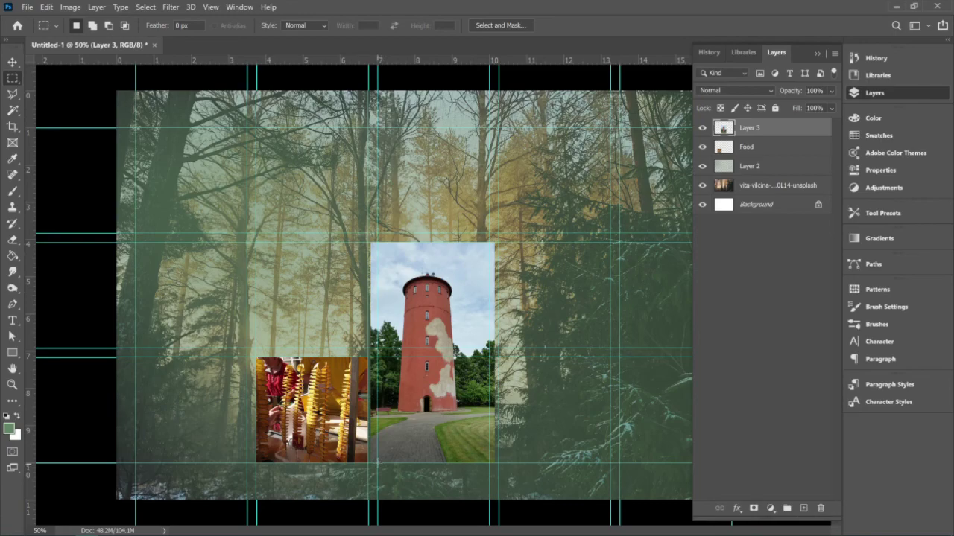
left_click_drag(378, 453, 490, 261)
left_click(146, 7)
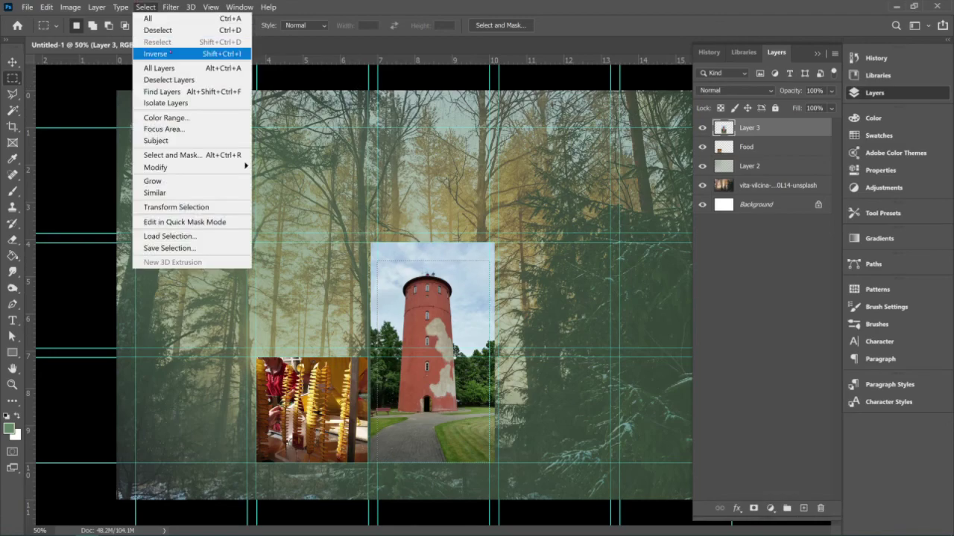
left_click(172, 54)
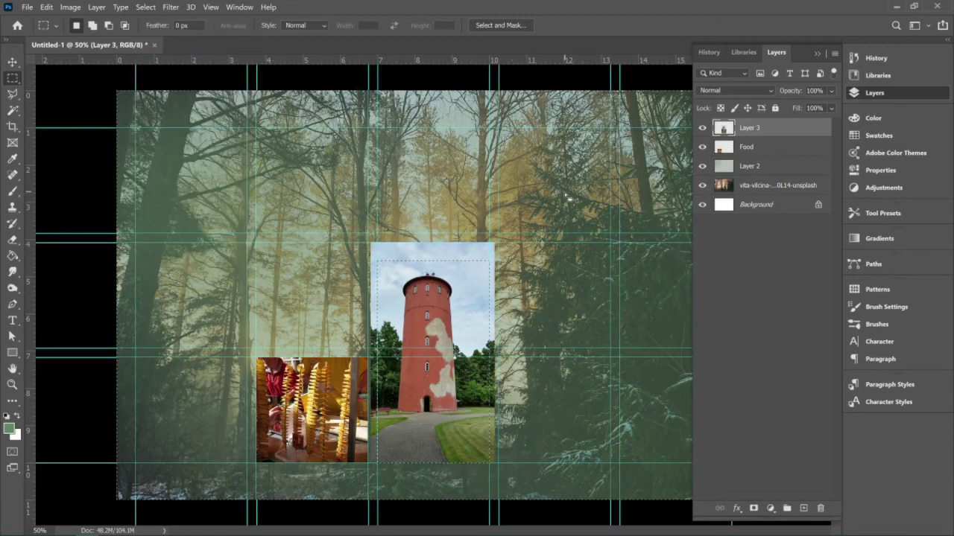
key("Delete")
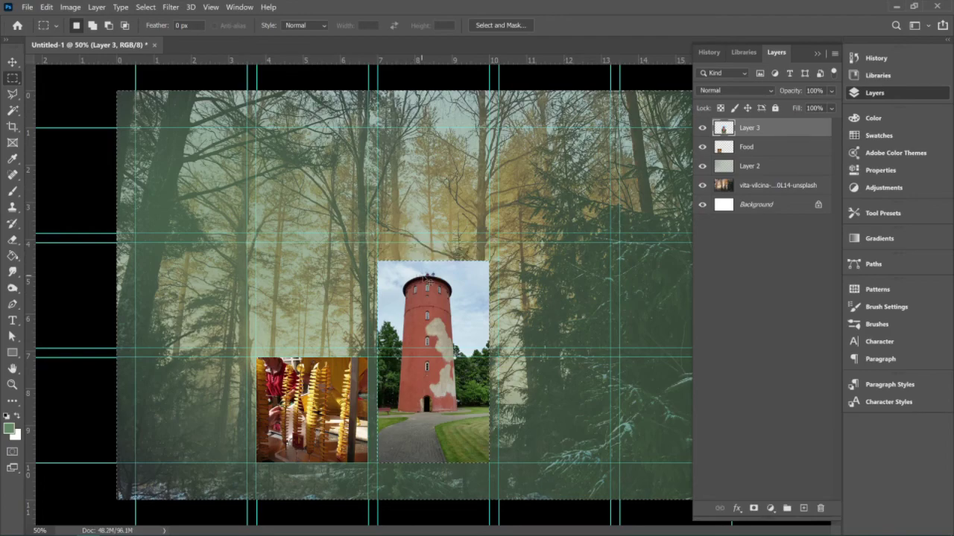
key("ctrl+z")
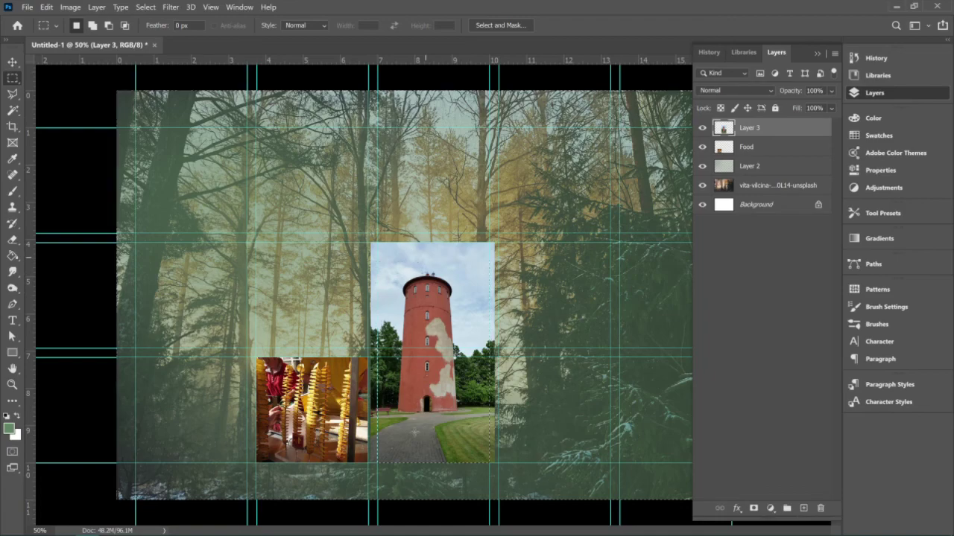
Trim the red tower picture to a 3.000 x 5.917 in marquee spanning the third column's lower two rows, and deselect
left_click_drag(377, 461, 478, 266)
mouse_move(488, 245)
left_mouse_down()
mouse_move(498, 231)
mouse_move(490, 244)
left_mouse_up()
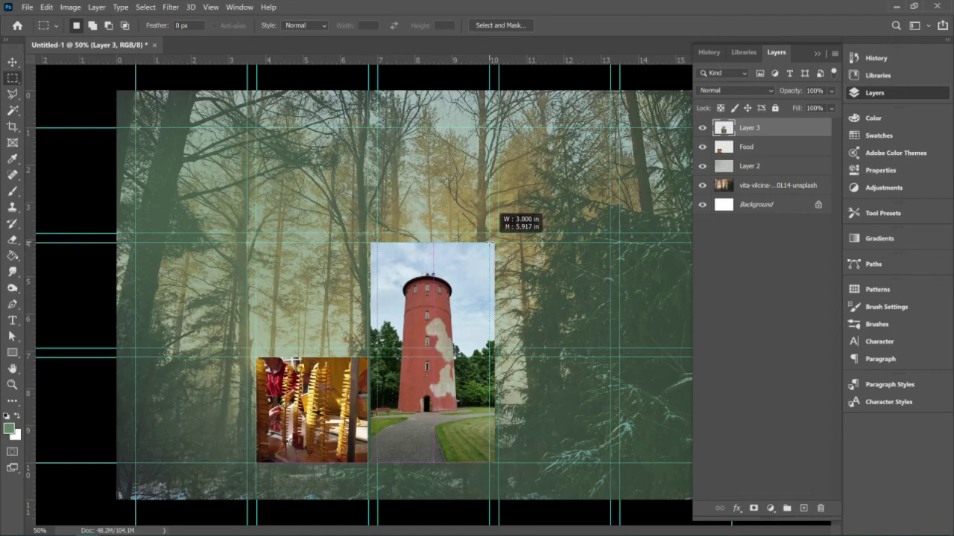
left_click_drag(489, 244, 490, 244)
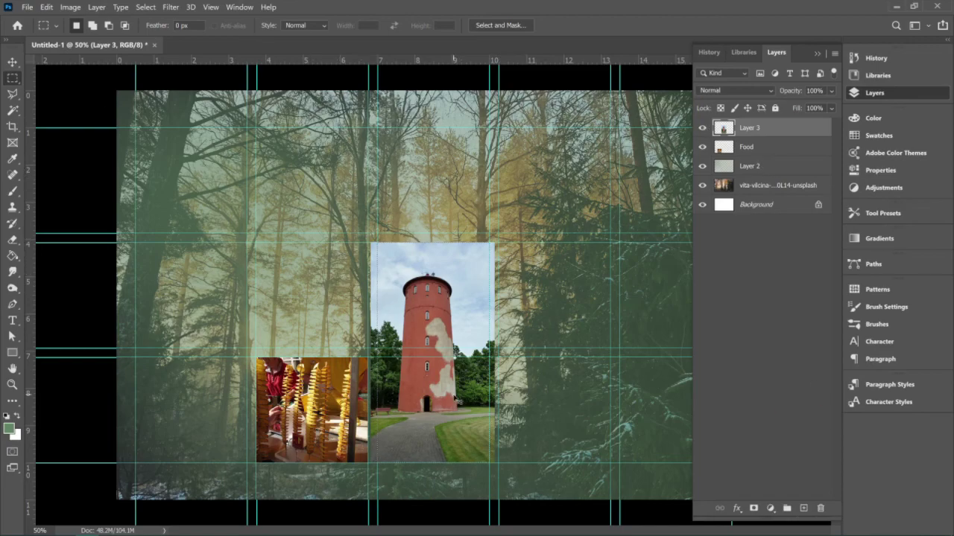
key("ctrl+shift+i")
key("Delete")
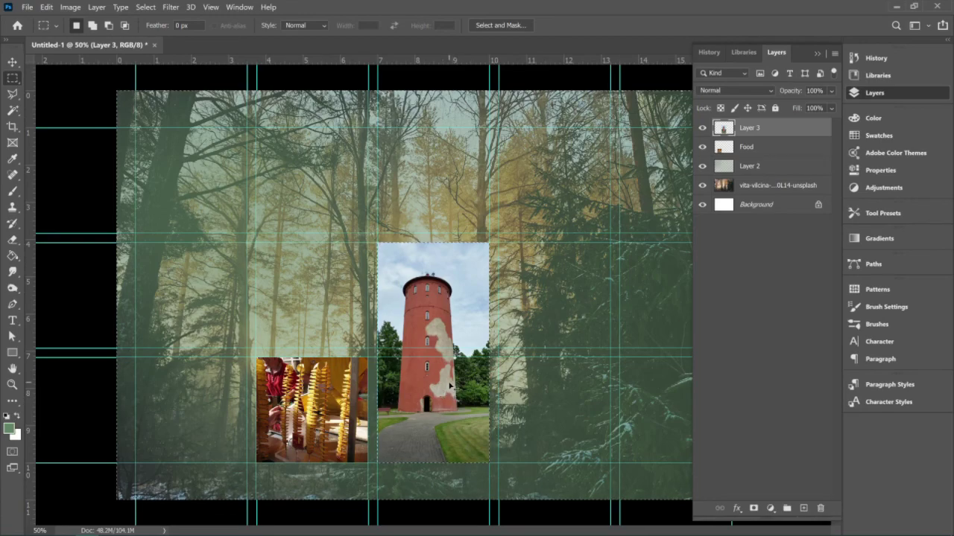
key("ctrl+d")
Add the title text "Latvian Cottagecore" near the page's upper-left area and move it down and to the right
left_click(12, 320)
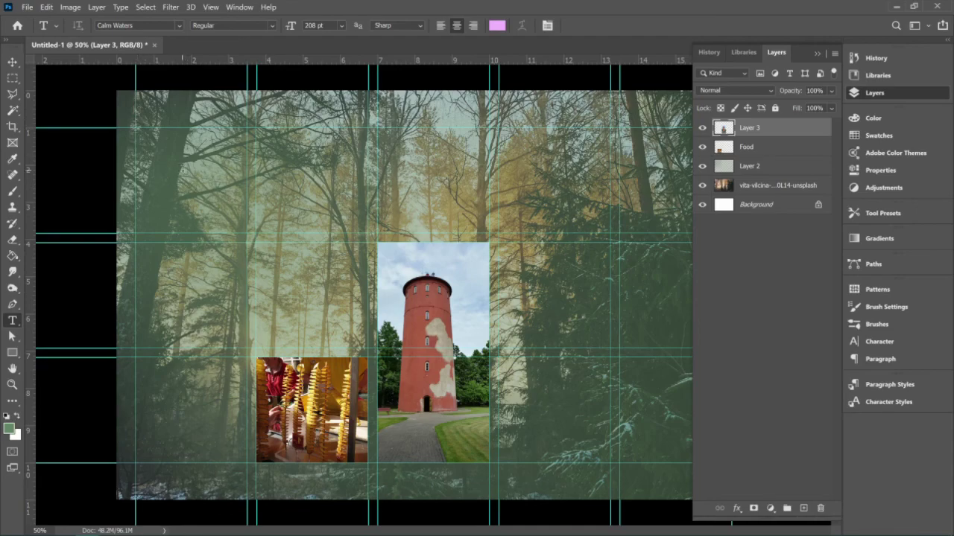
left_click(182, 170)
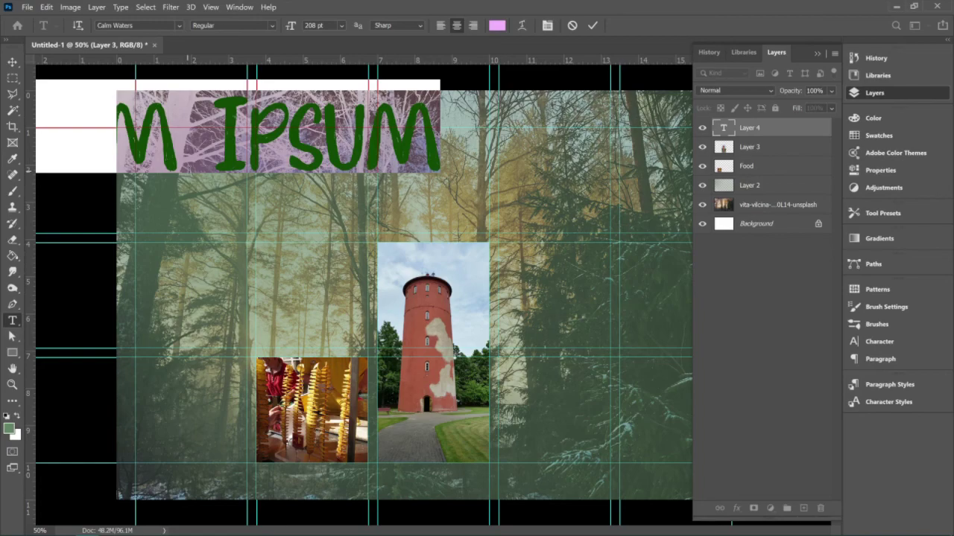
left_click(207, 81)
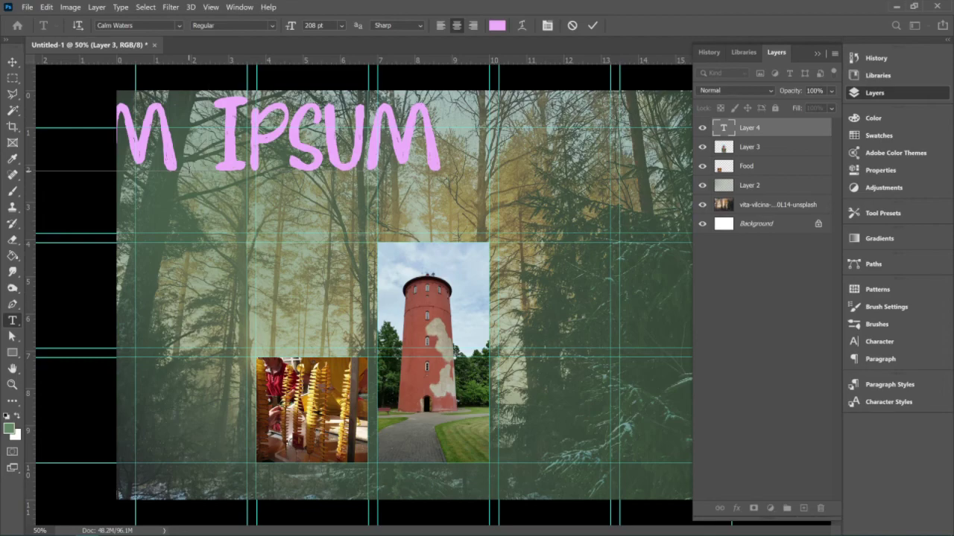
key("ctrl+a")
type("TVIAN")
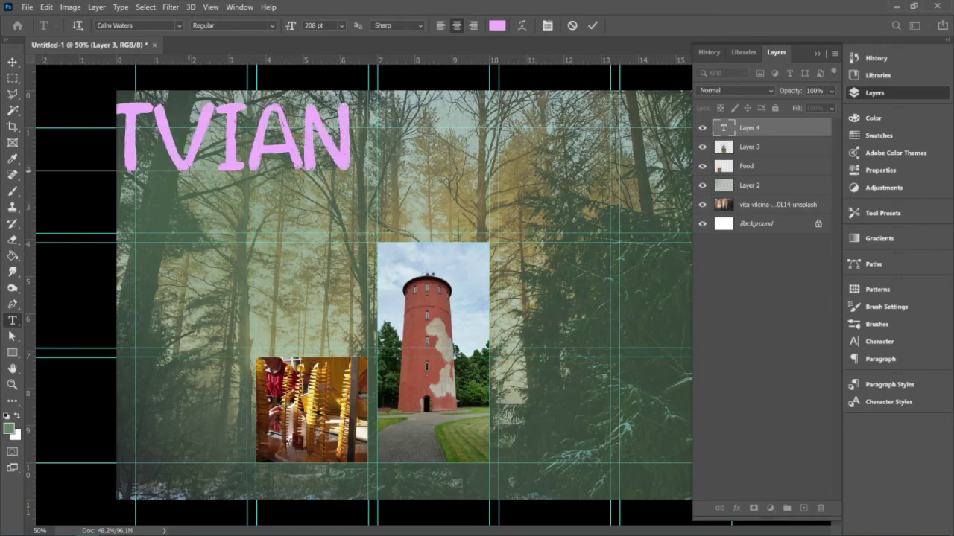
type(" COT")
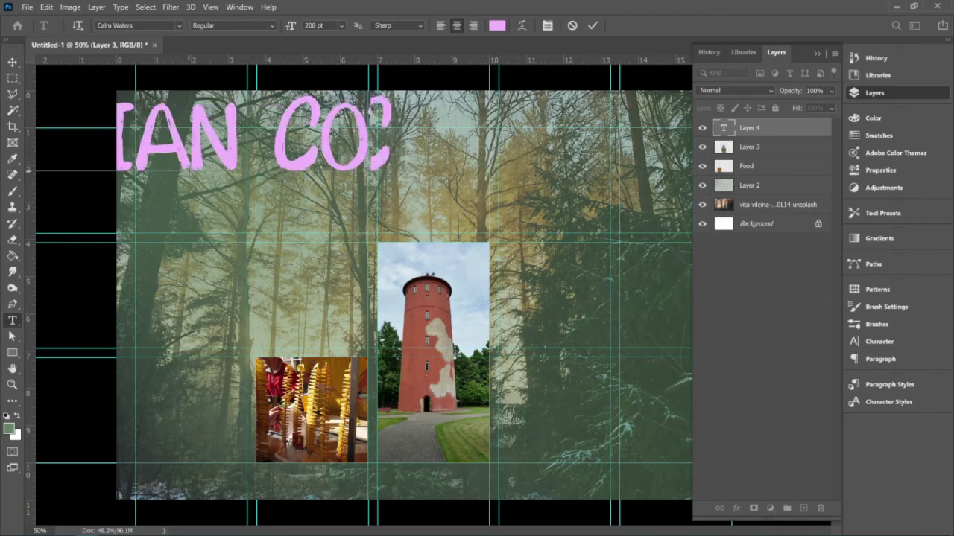
type("TAGECORE")
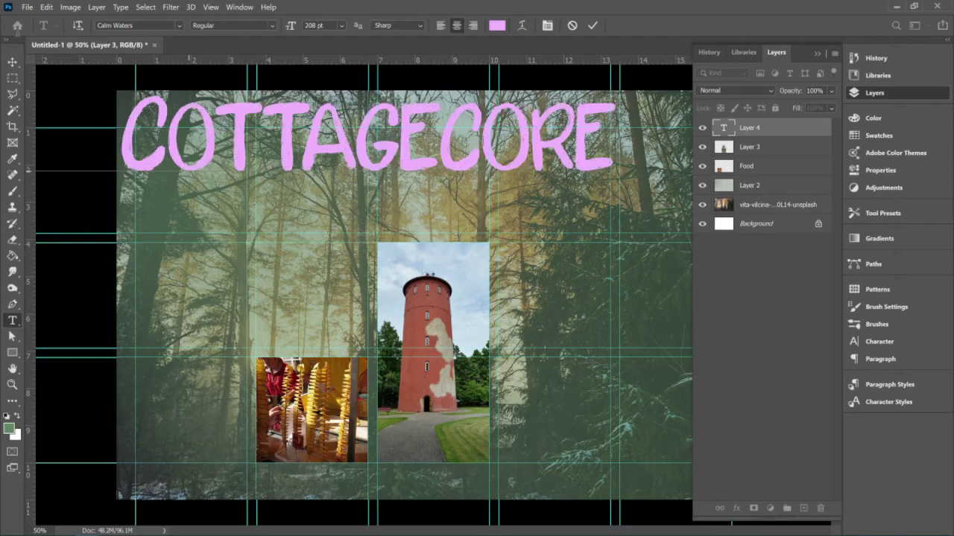
key("ctrl+Return")
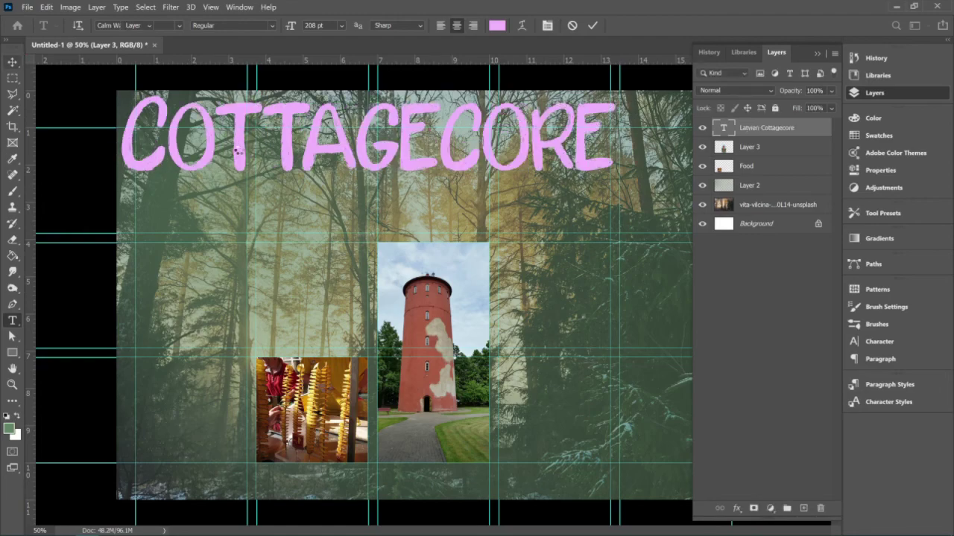
key("v")
left_click_drag(245, 149, 336, 190)
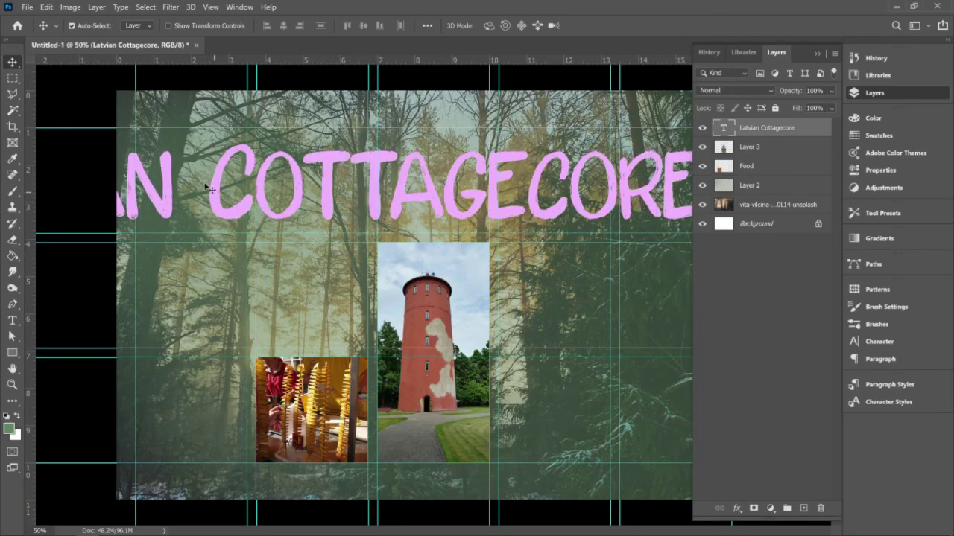
Break the title onto two lines before "Cottagecore" and increase the leading until the lines no longer overlap
key("t")
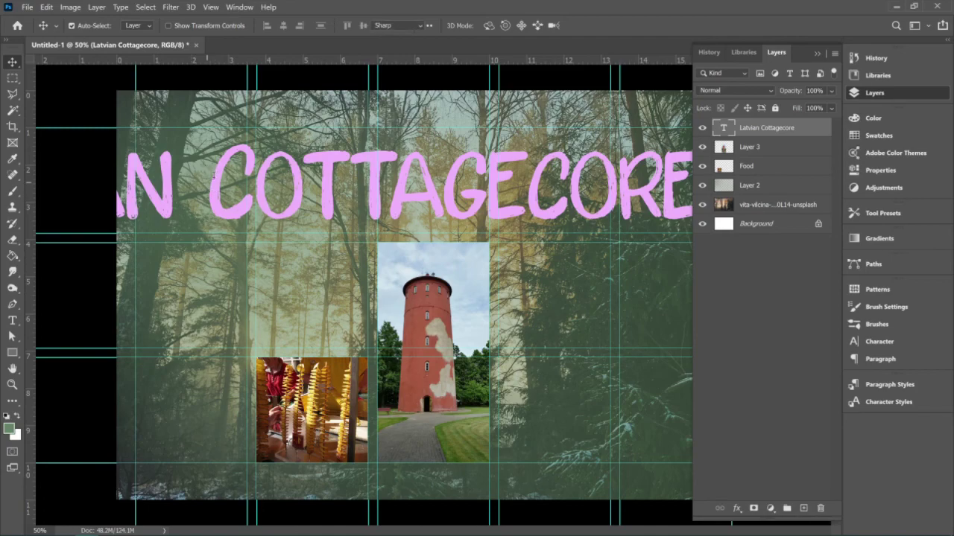
left_click(210, 196)
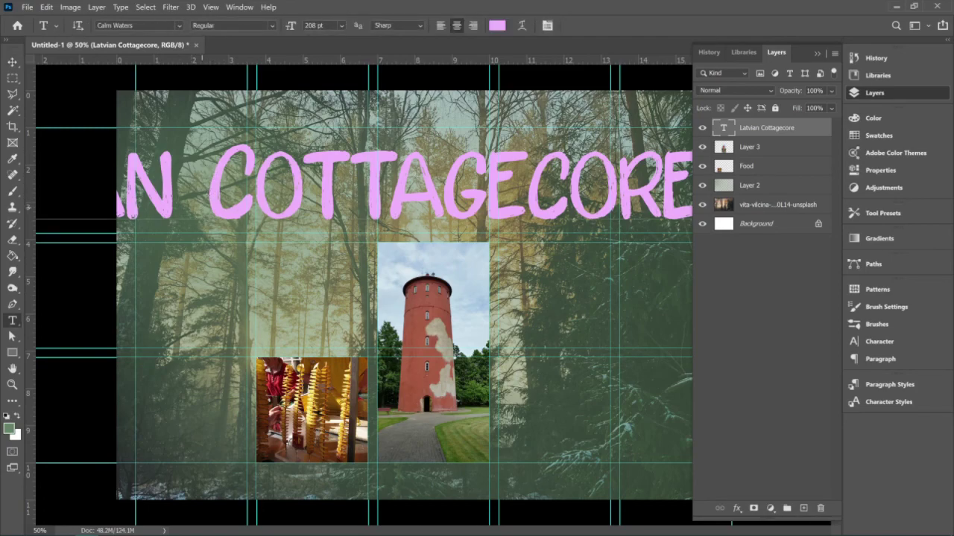
key("Return")
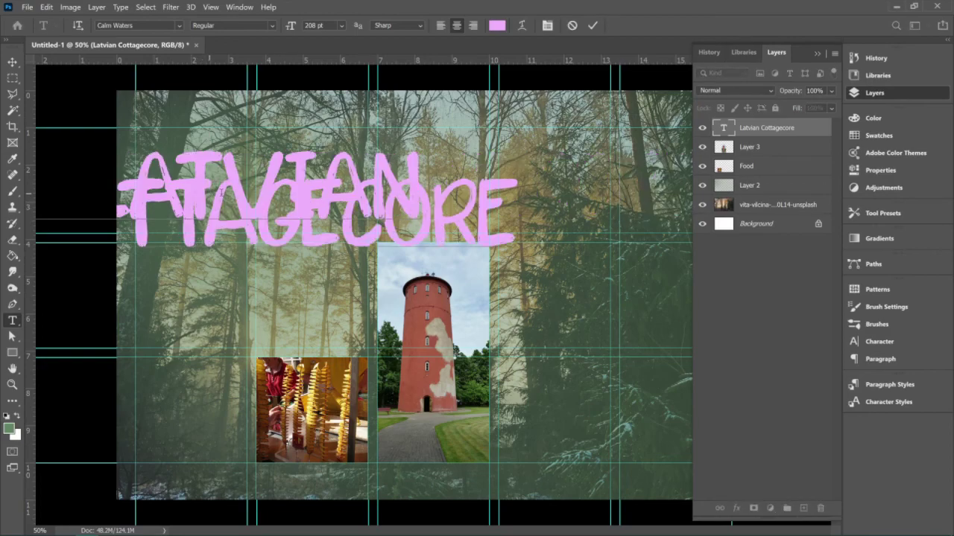
key("alt+Down")
key("alt+Down")
key("alt+Down")
key("alt+Down")
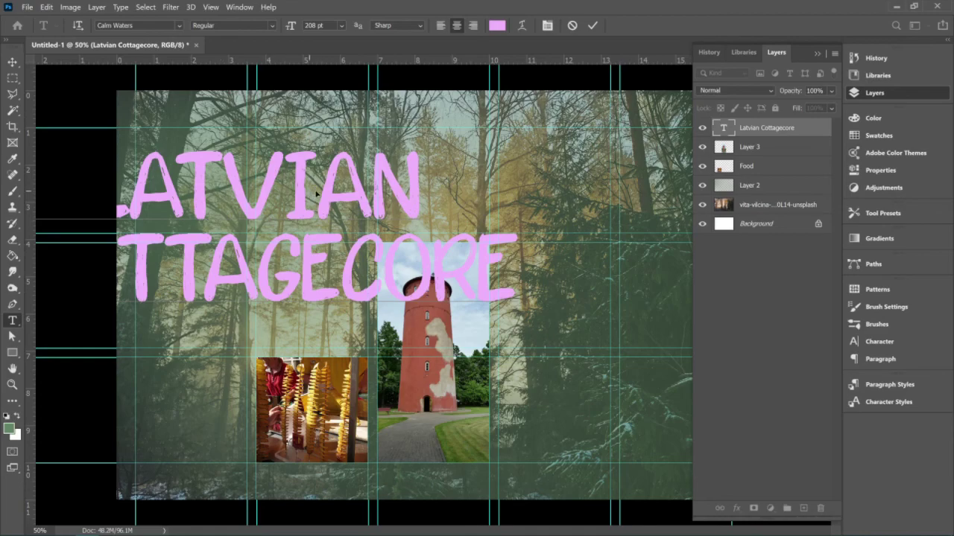
Select the whole two-line title text and open its font size for editing
key("ctrl+a")
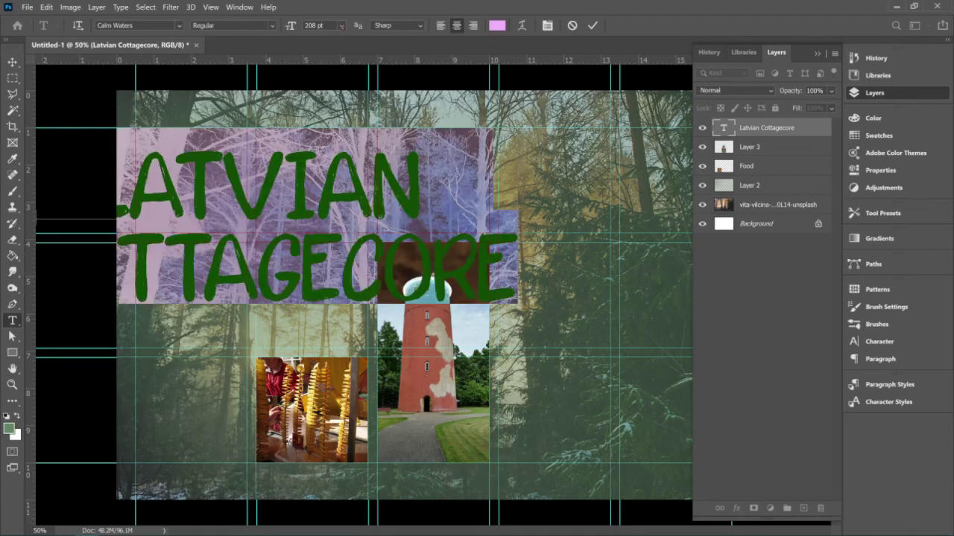
left_click(342, 26)
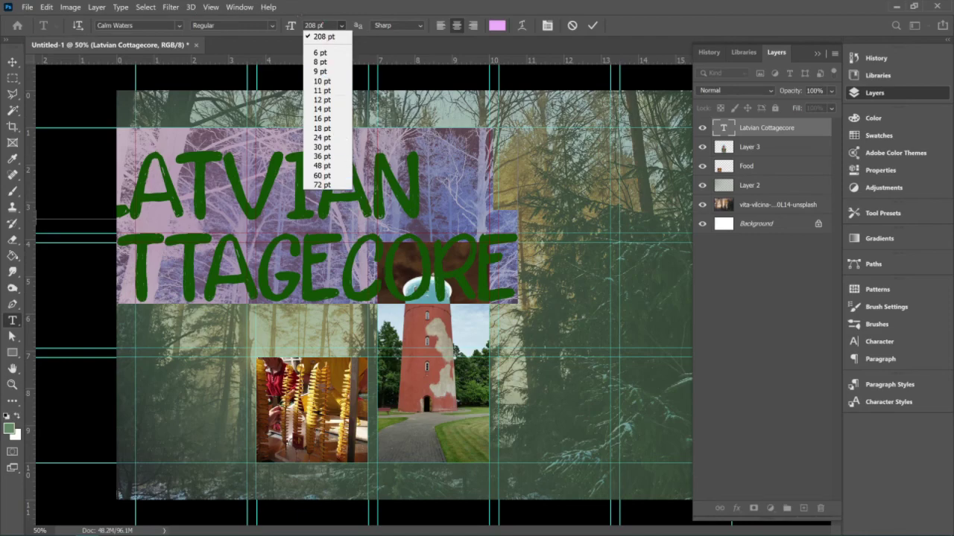
left_click(325, 26)
left_click(326, 26)
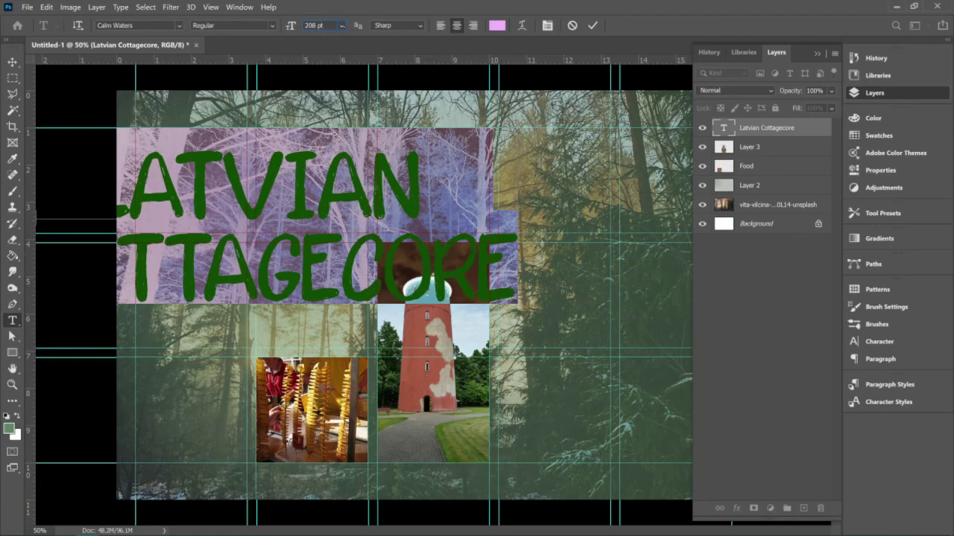
Left-align the Latvian Cottagecore title and set its font size to 100 pt
left_click(440, 25)
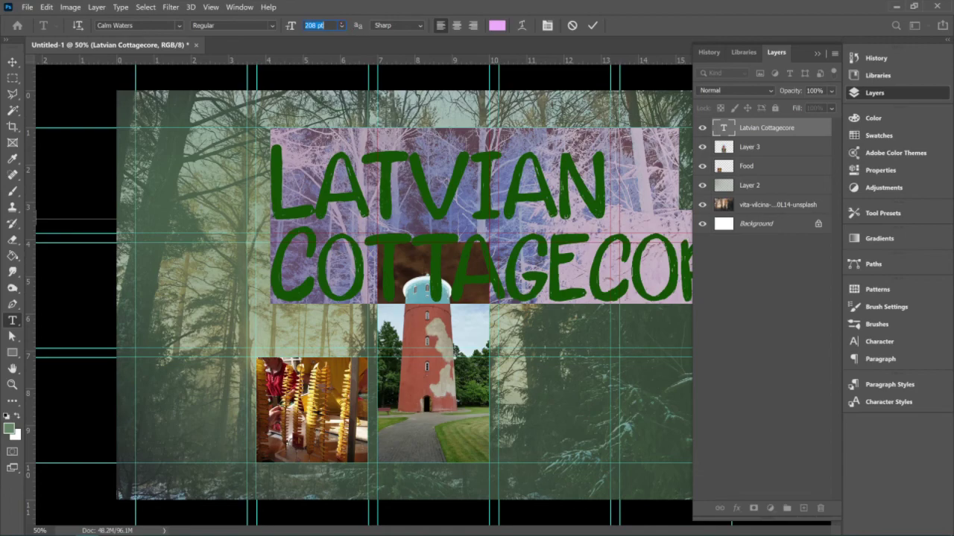
left_click(341, 25)
left_click(332, 25)
type("100")
key("Return")
Move the title into the upper-left corner of the page and remove one blank line between its two words
left_click(12, 62)
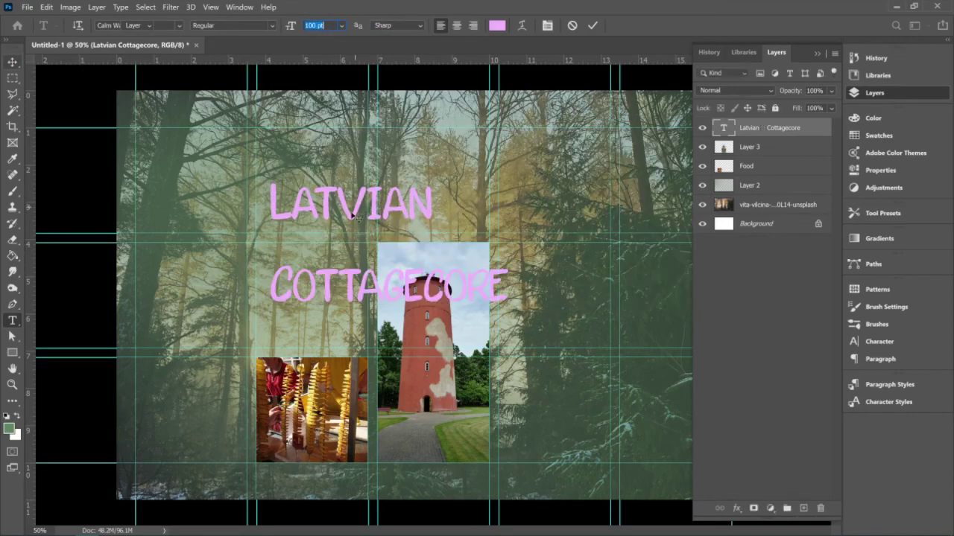
left_click_drag(343, 218, 203, 159)
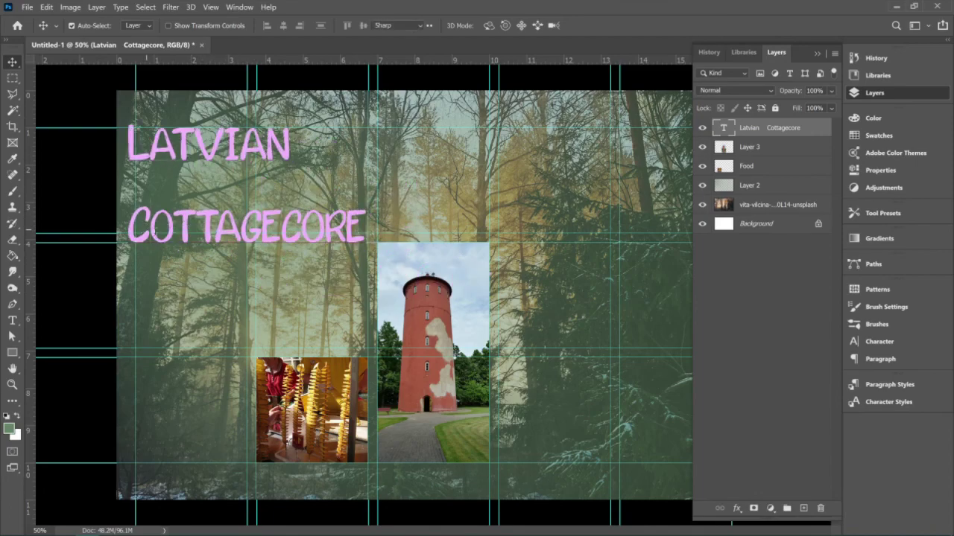
key("t")
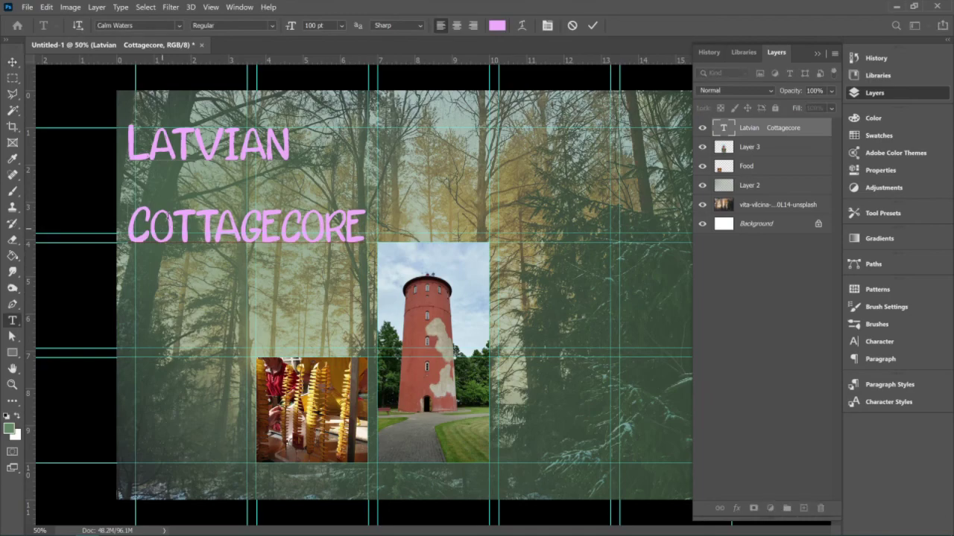
key("BackSpace")
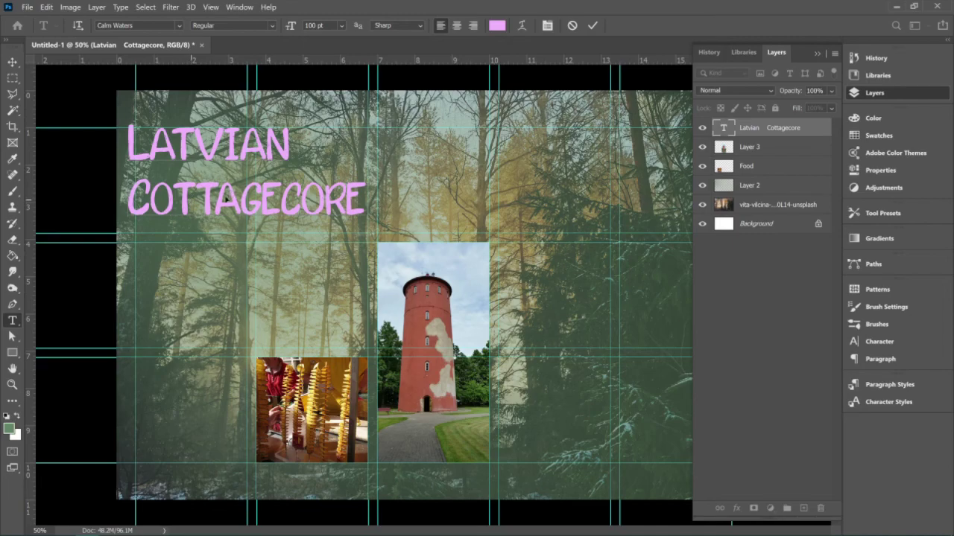
Recolor the whole title text to 35684d
double_click(228, 196)
key("ctrl+a")
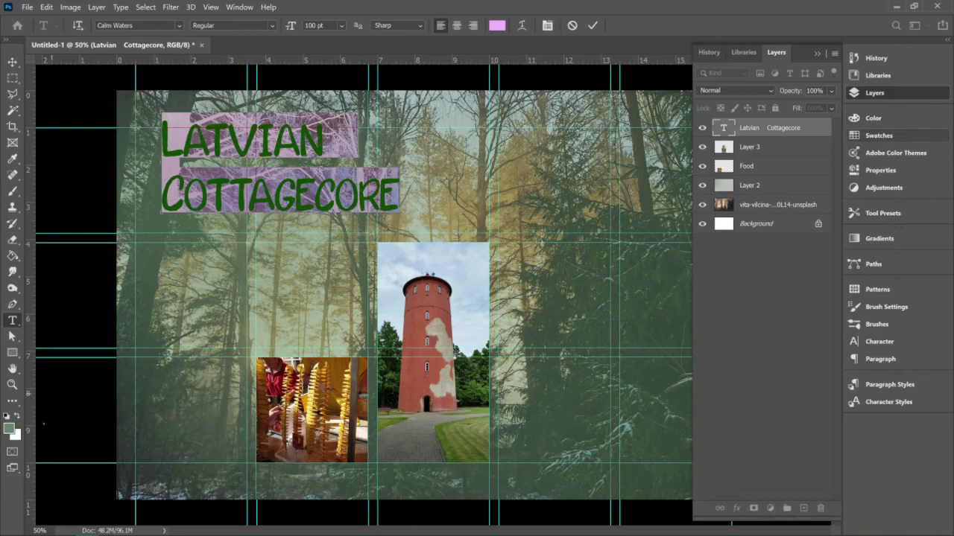
left_click(9, 428)
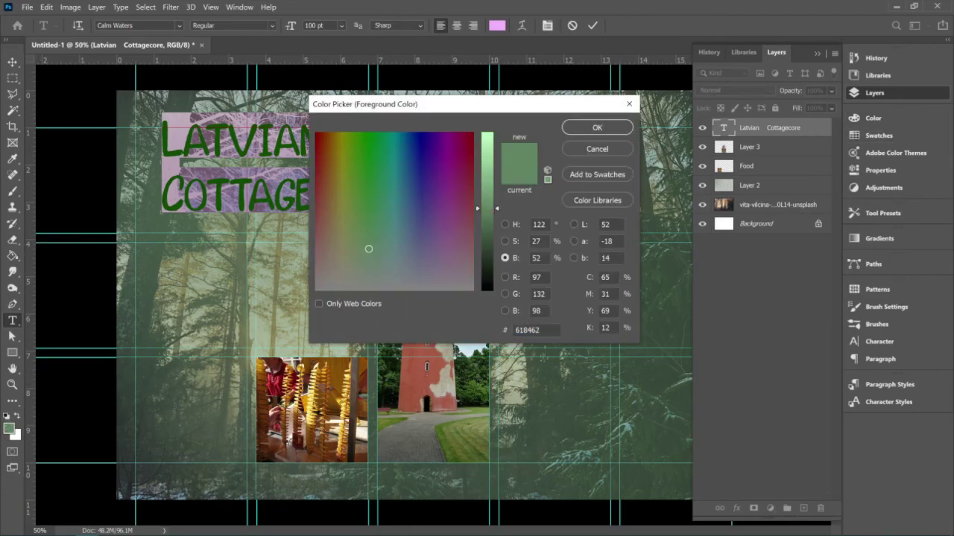
left_click(516, 330)
type("844343")
left_click(516, 330)
type("35684d")
left_click(575, 127)
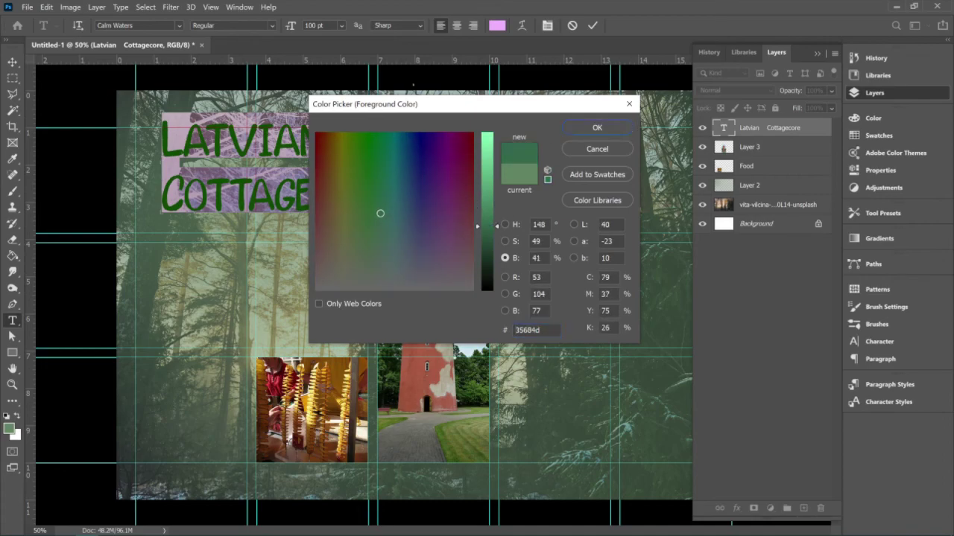
Place the title against the left margin guide just above the second row of guides and recolor it to 172e22
left_click(12, 61)
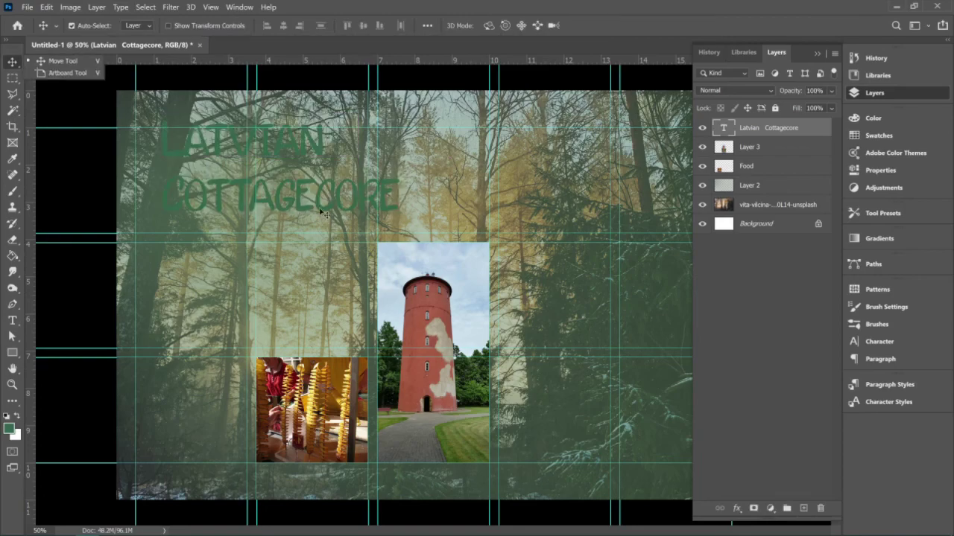
left_click_drag(303, 216, 282, 226)
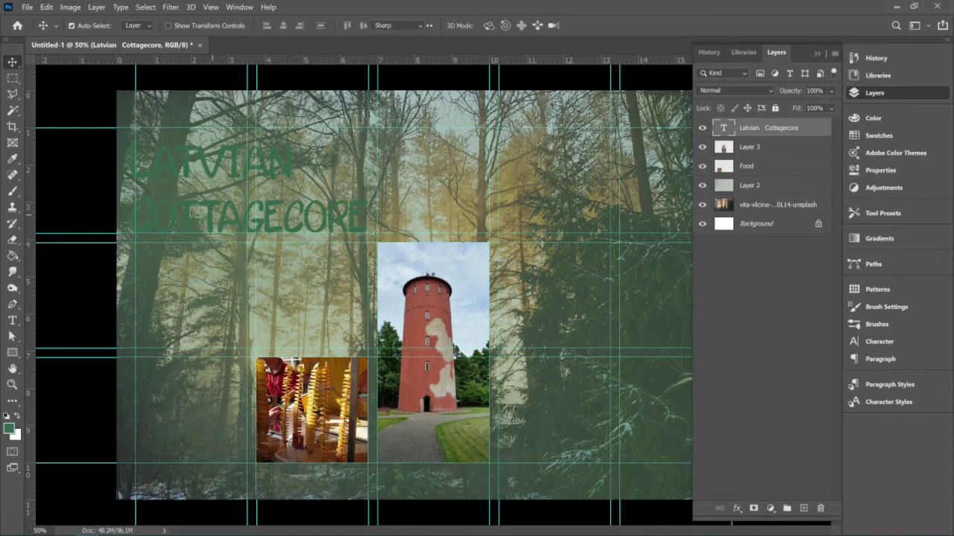
key("t")
left_click(191, 215)
key("ctrl+a")
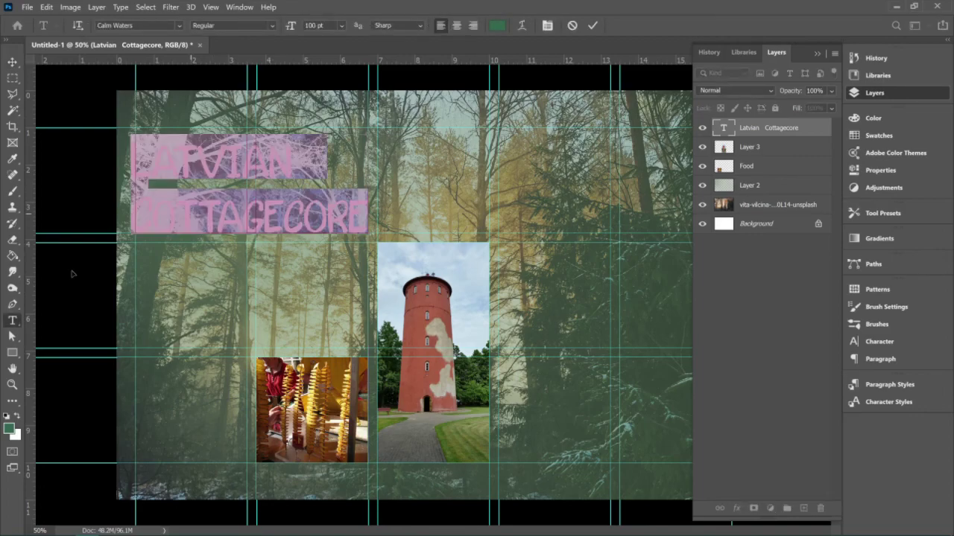
left_click(9, 429)
double_click(525, 330)
type("172e22")
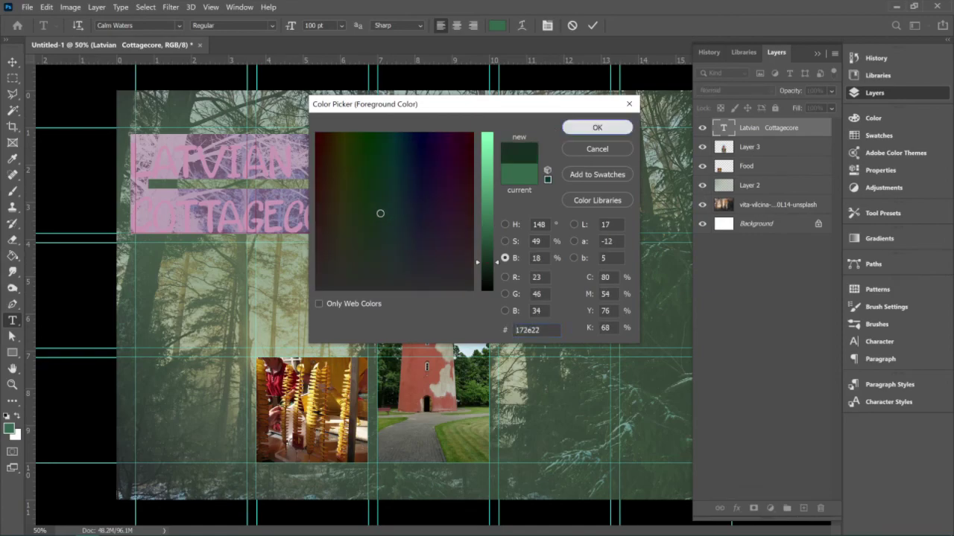
left_click(597, 127)
left_click(13, 62)
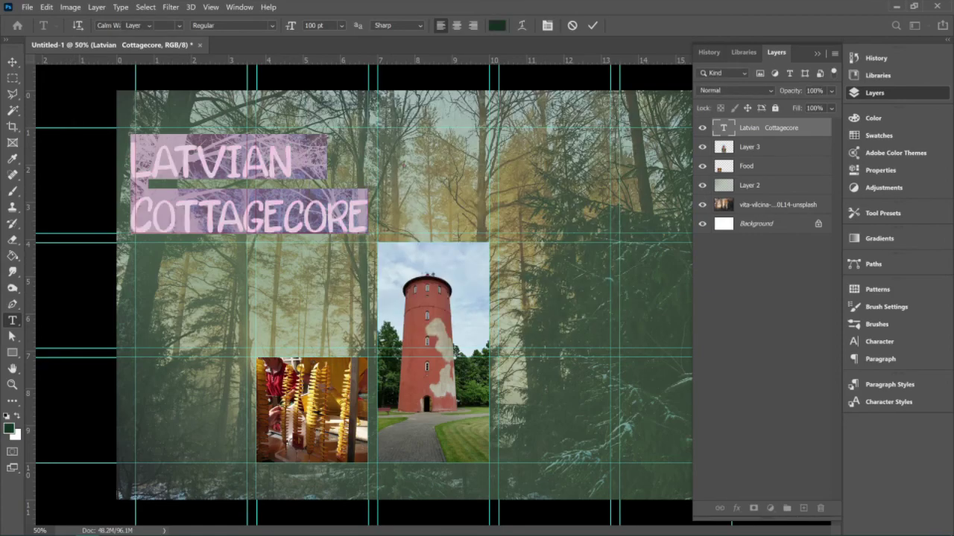
left_click_drag(425, 213, 365, 197)
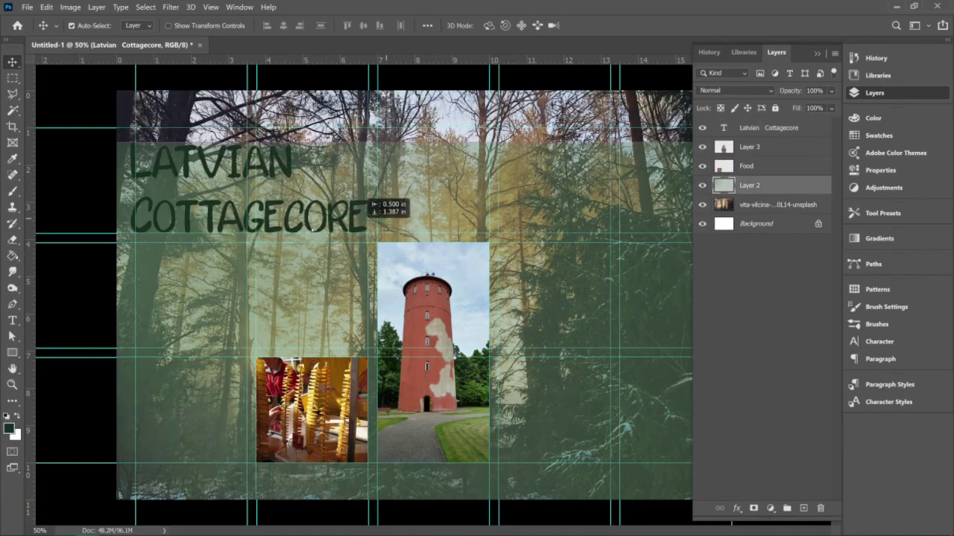
mouse_move(432, 179)
left_mouse_down()
mouse_move(433, 166)
mouse_move(432, 186)
left_mouse_up()
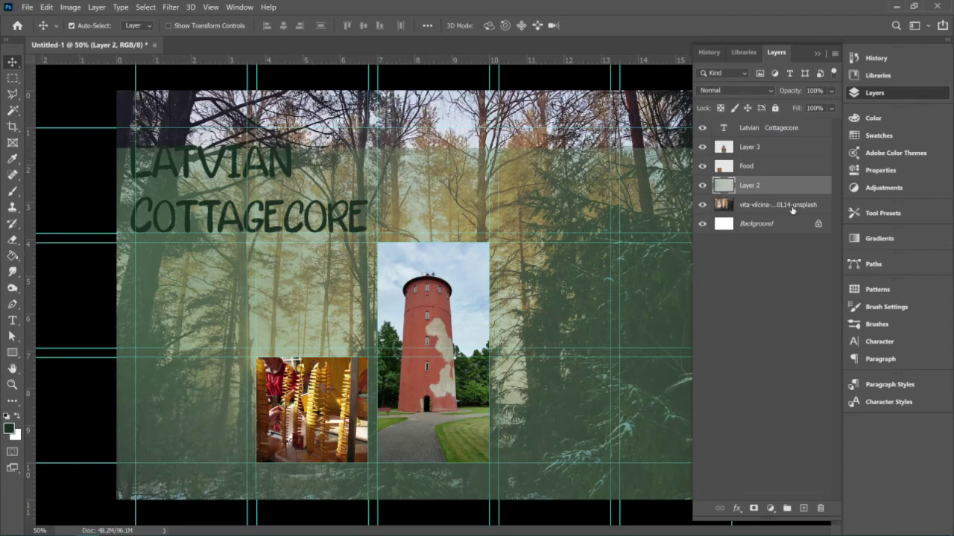
key("ctrl")
key("ctrl+z")
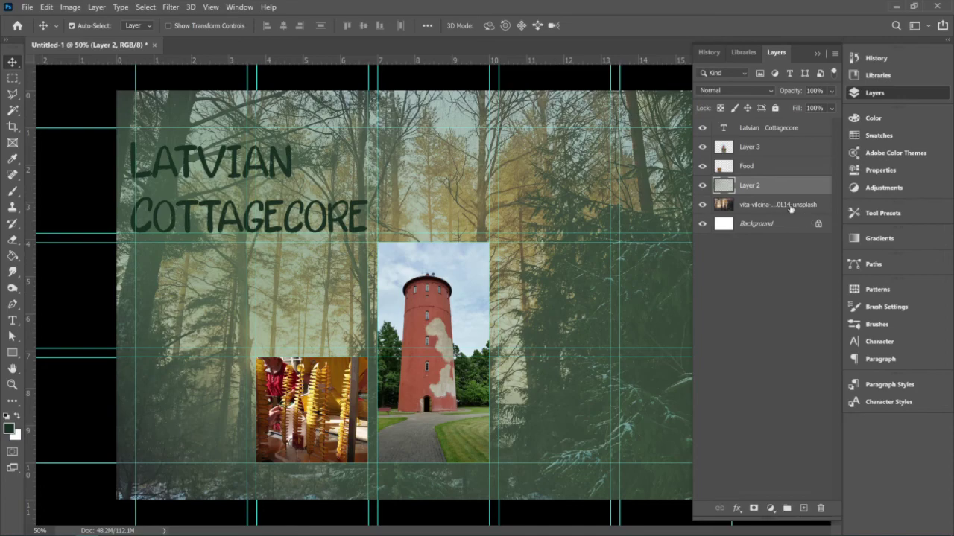
Lock Layer 2 and the vita-vilcina forest photo layer completely
left_click(788, 209)
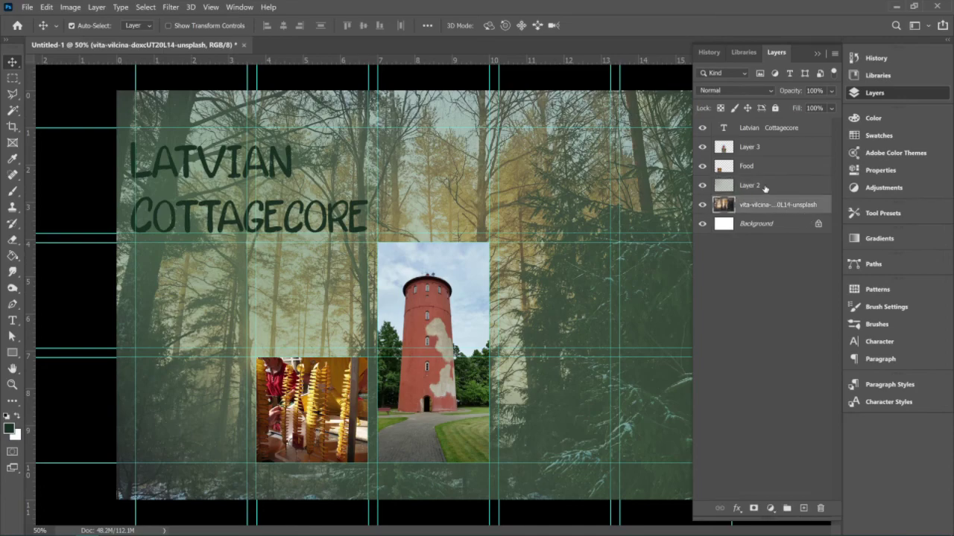
left_click(778, 187)
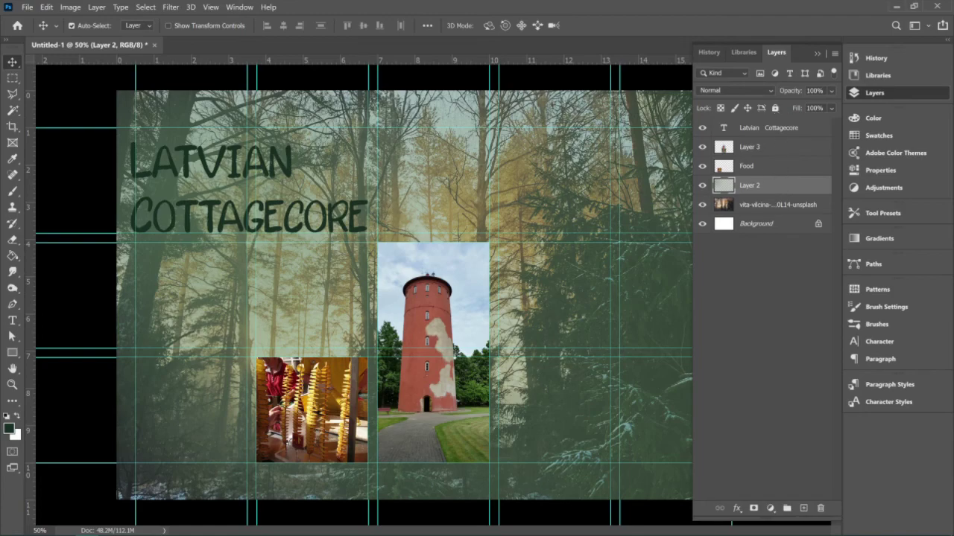
left_click(775, 108)
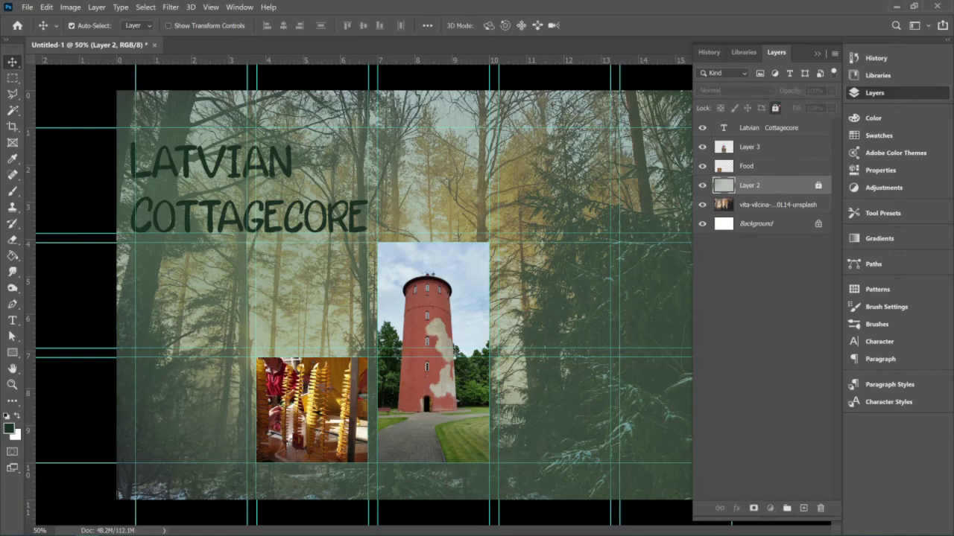
left_click(796, 206)
left_click(775, 108)
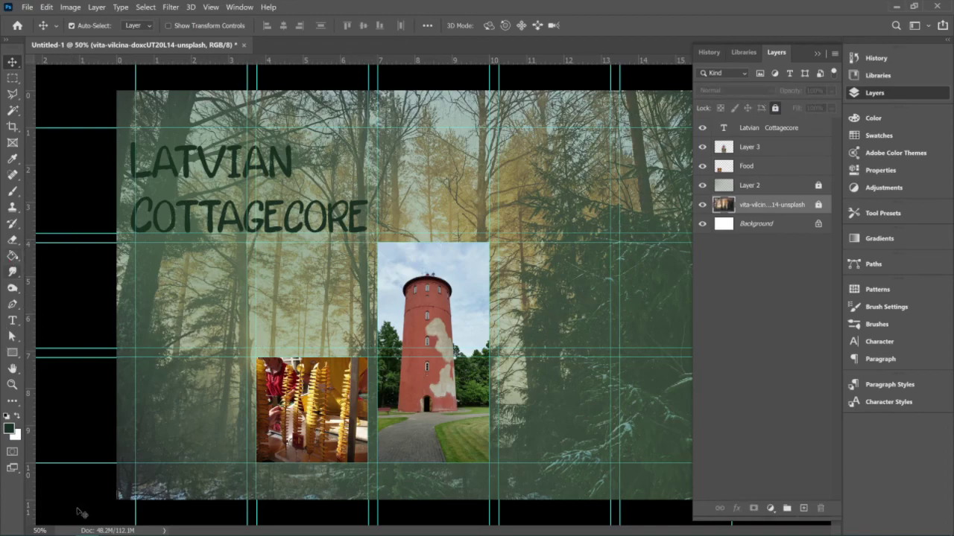
Edit the title text and remove the remaining blank line between Latvian and Cottagecore
mouse_move(84, 534)
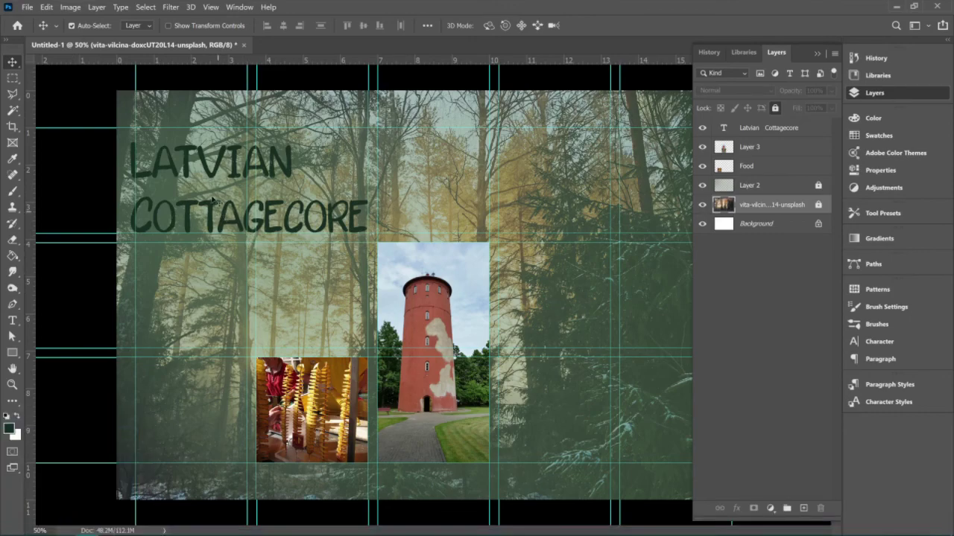
double_click(235, 164)
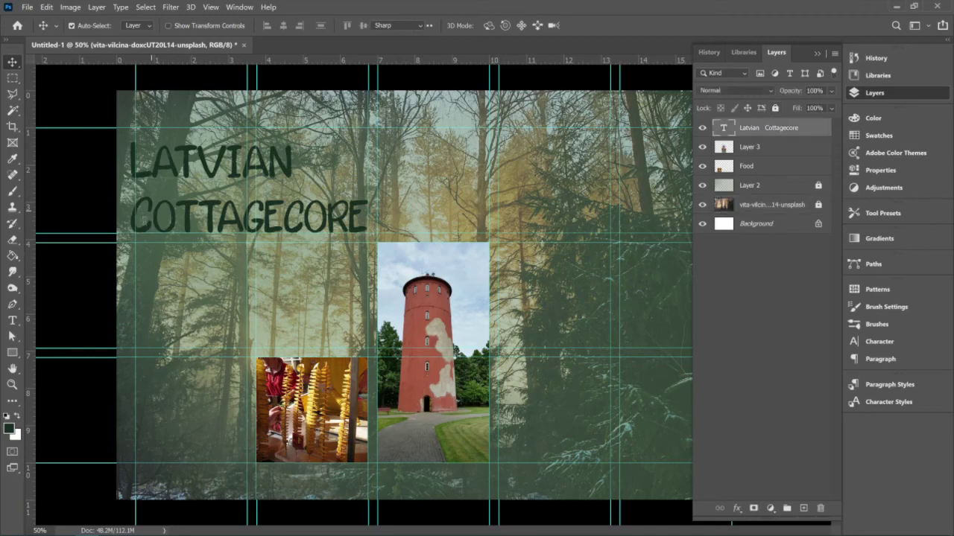
key("BackSpace")
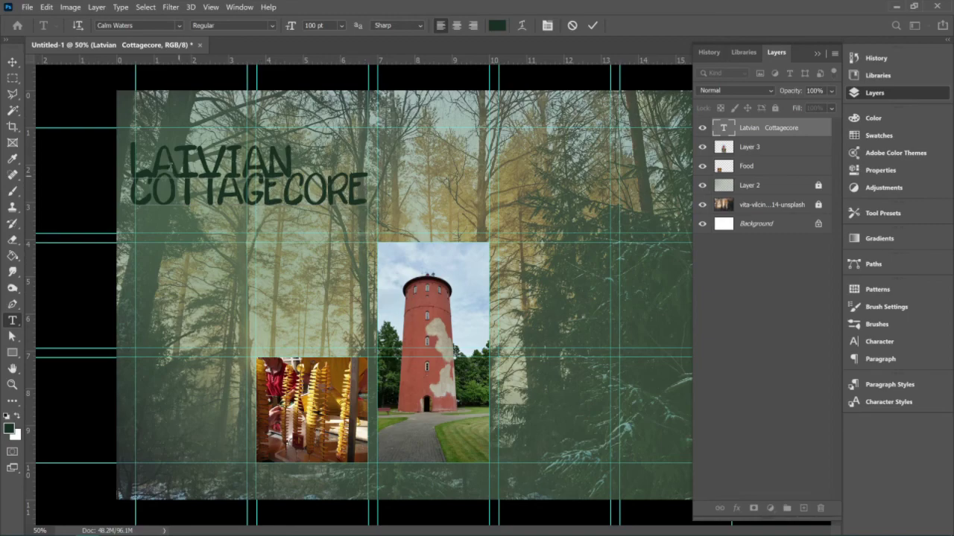
Set the leading of the whole title text to 100 pt, keeping the font size at 100 pt
left_click_drag(175, 171, 367, 190)
left_click(160, 167)
key("ctrl+a")
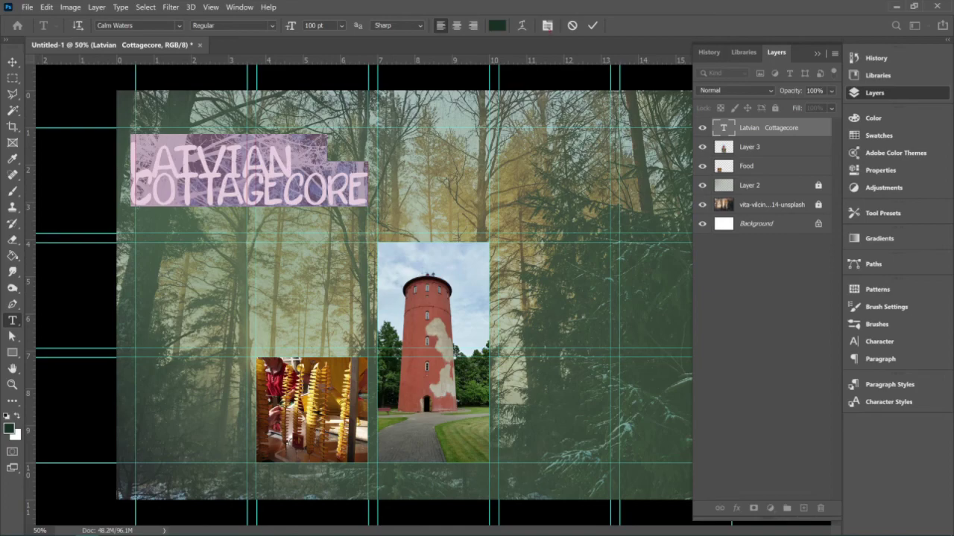
key("ctrl+t")
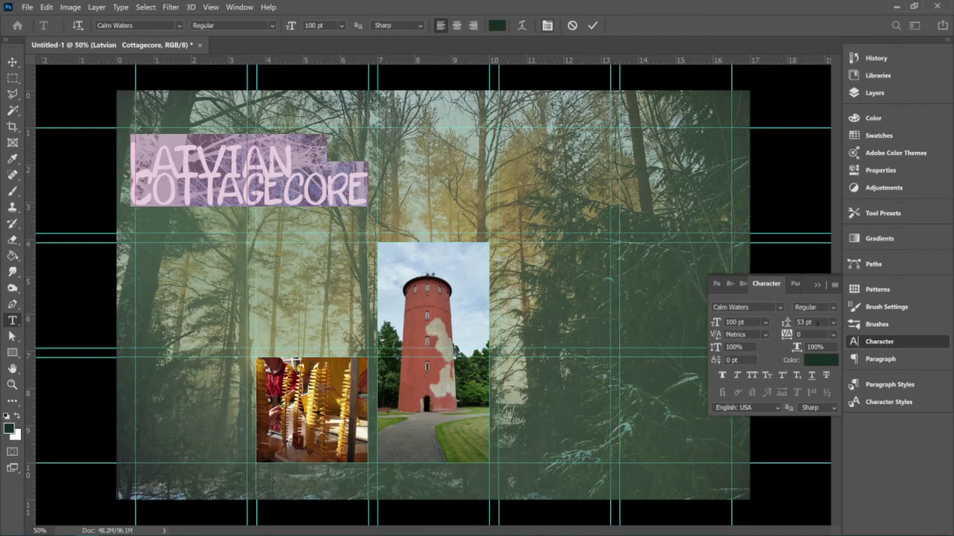
left_click(815, 323)
double_click(805, 322)
left_click(715, 323)
left_click(814, 322)
left_click(786, 326)
type("100")
key("Return")
left_click(745, 322)
key("Return")
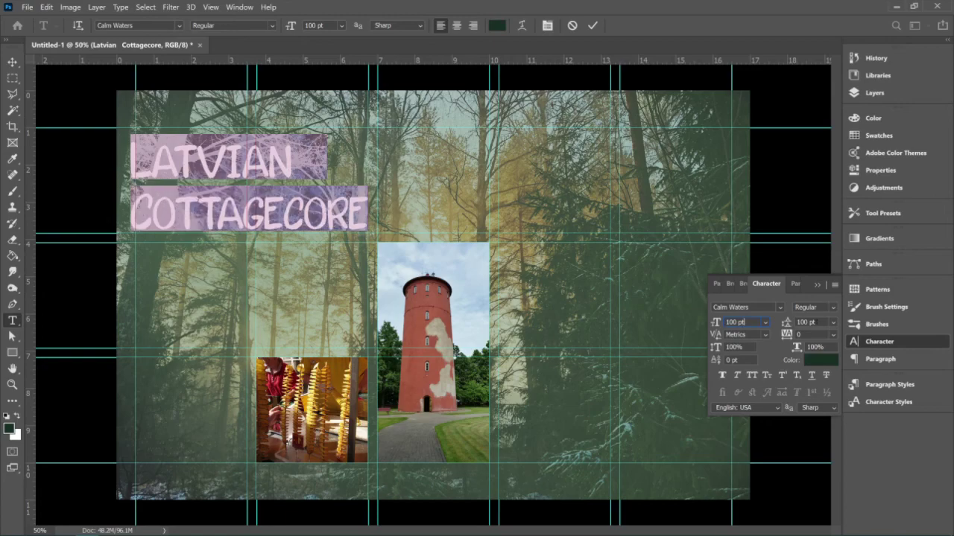
Tighten the title's leading to 79 pt
key("Tab")
type("96")
key("Return")
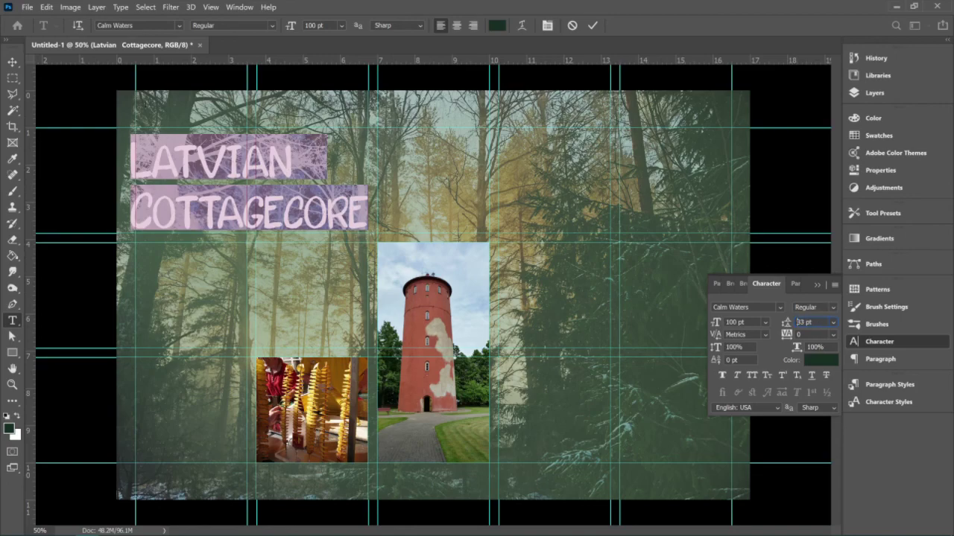
key("Down")
Shift the title slightly right and down so it sits just inside the left margin guide
left_click(12, 62)
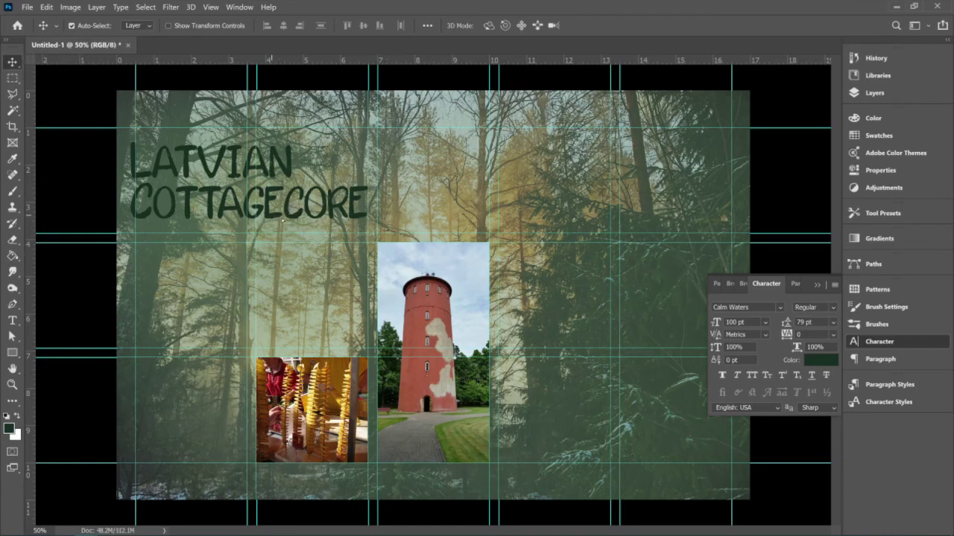
mouse_move(291, 226)
left_mouse_down()
mouse_move(300, 229)
mouse_move(271, 220)
mouse_move(280, 224)
left_mouse_up()
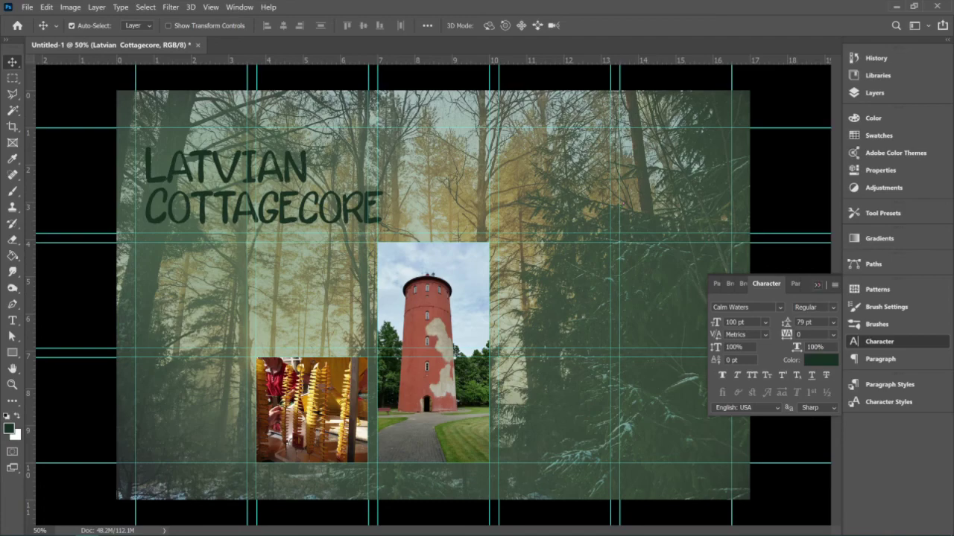
left_click(335, 160)
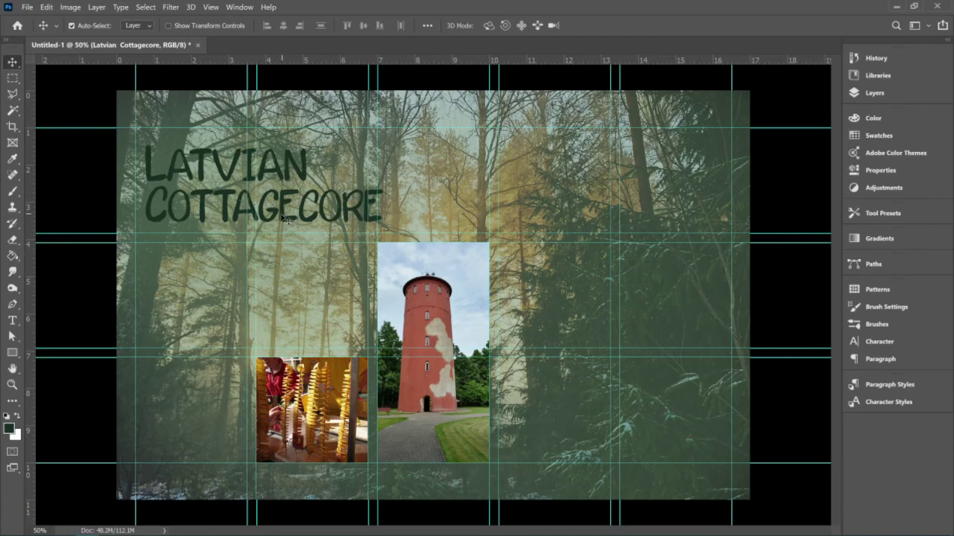
Add a new text line at 60 pt below the title reading FALL/Winter
key("t")
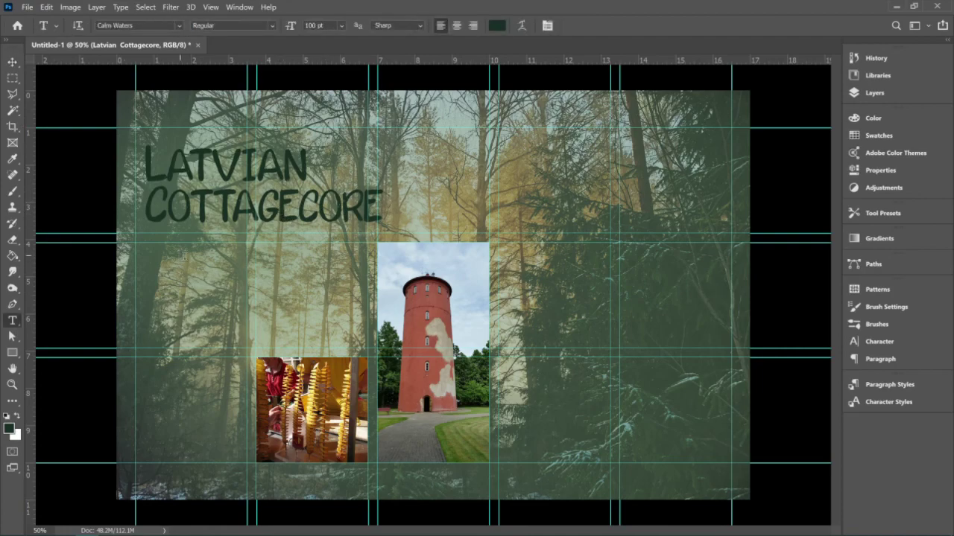
left_click(186, 262)
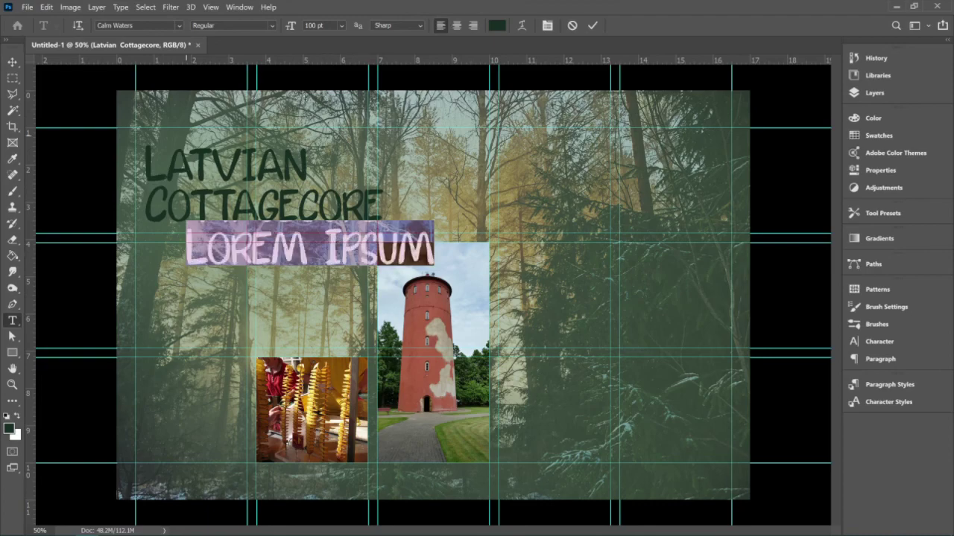
left_click(342, 25)
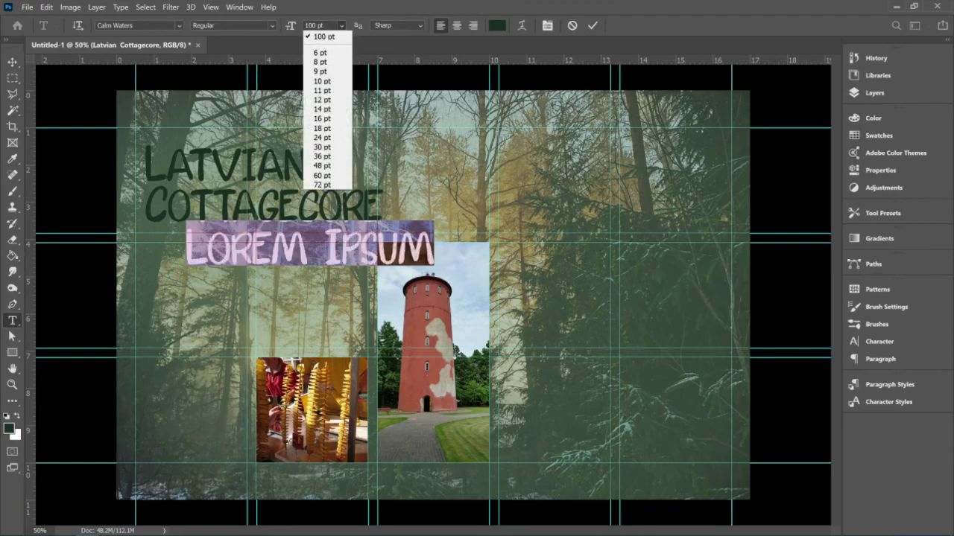
left_click(322, 176)
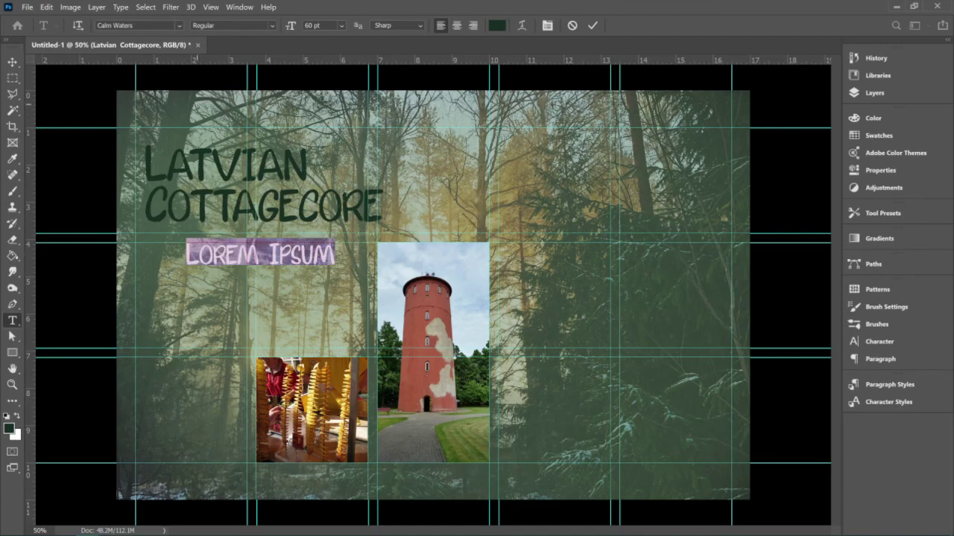
type("FA")
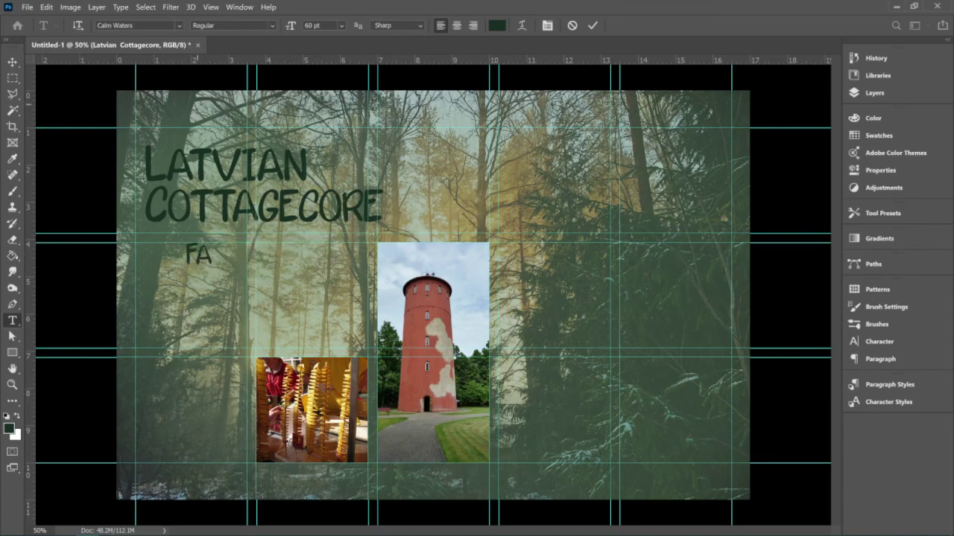
type("LL/Winter")
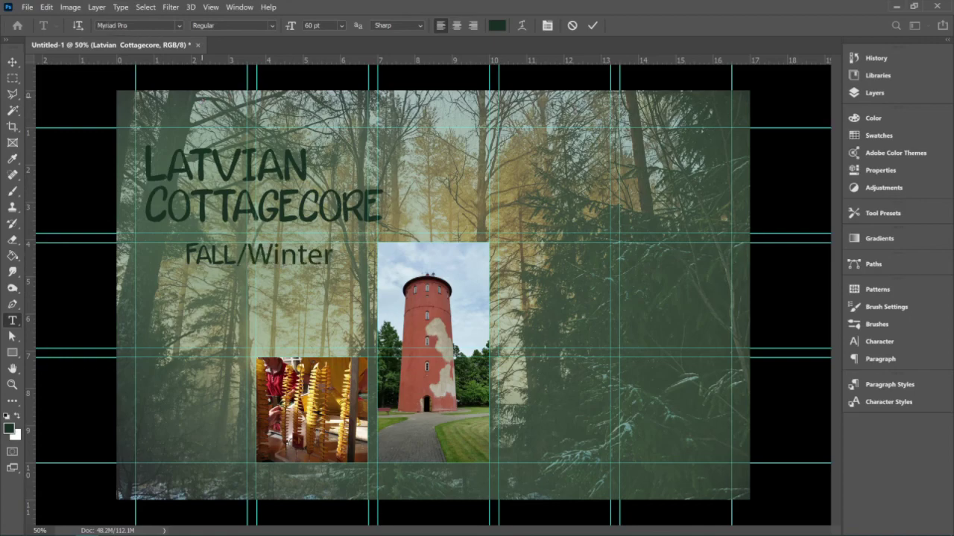
Rewrite the line below the title as Fall Winter, without the slash
key("BackSpace")
key("BackSpace")
key("BackSpace")
key("BackSpace")
key("BackSpace")
key("BackSpace")
key("BackSpace")
key("BackSpace")
key("BackSpace")
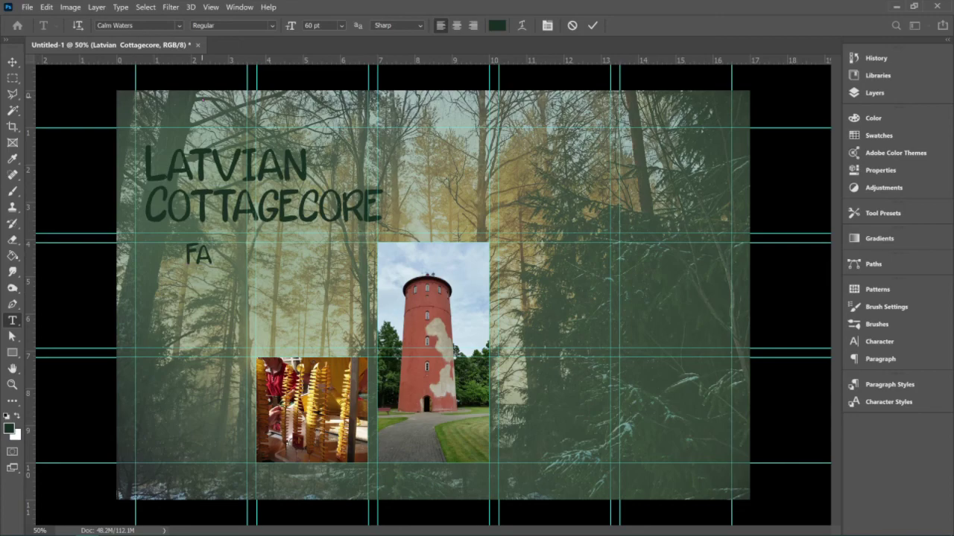
key("BackSpace")
type("W")
key("BackSpace")
type("all Winter")
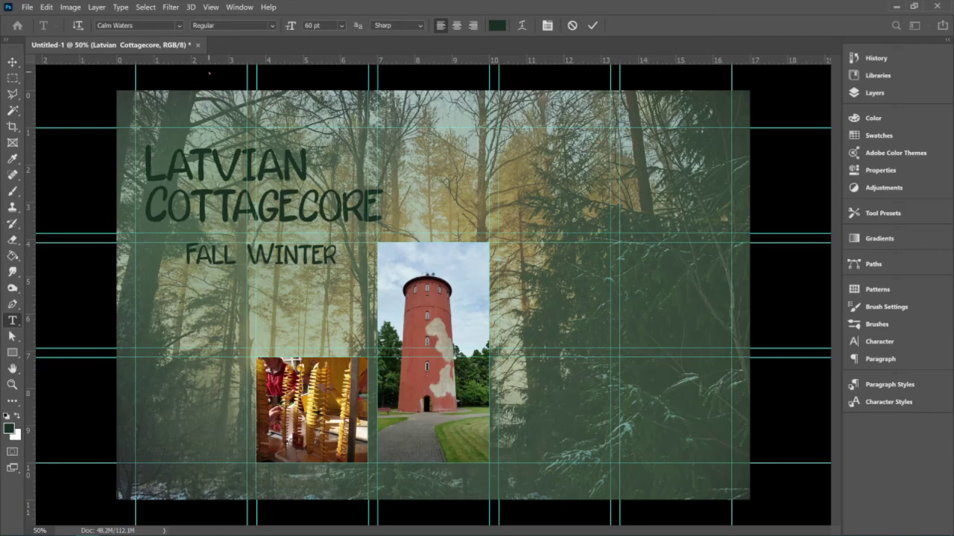
Append the year 2021 to the Fall Winter line
type("20201")
key("BackSpace")
key("BackSpace")
type("1")
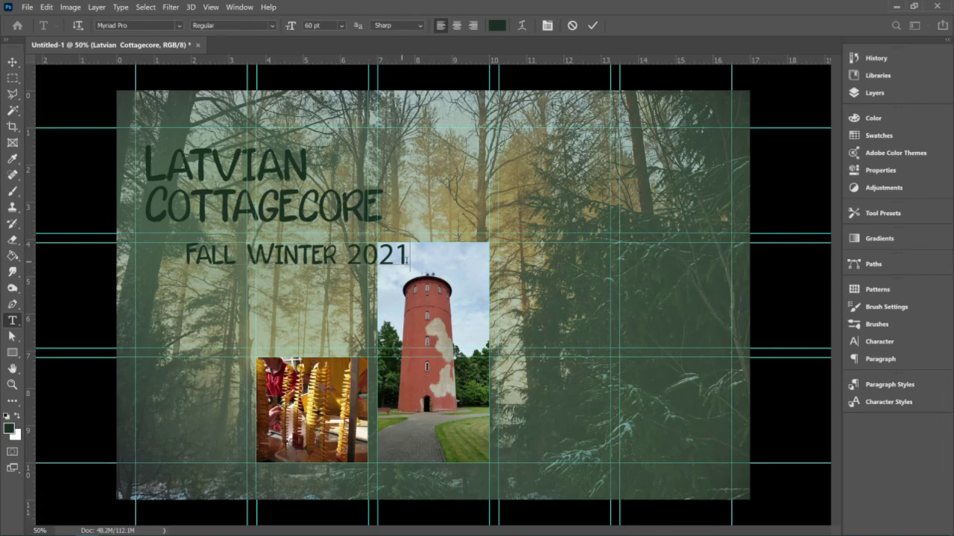
Try several fonts on the year 2021 and set it to MV Boli
double_click(356, 256)
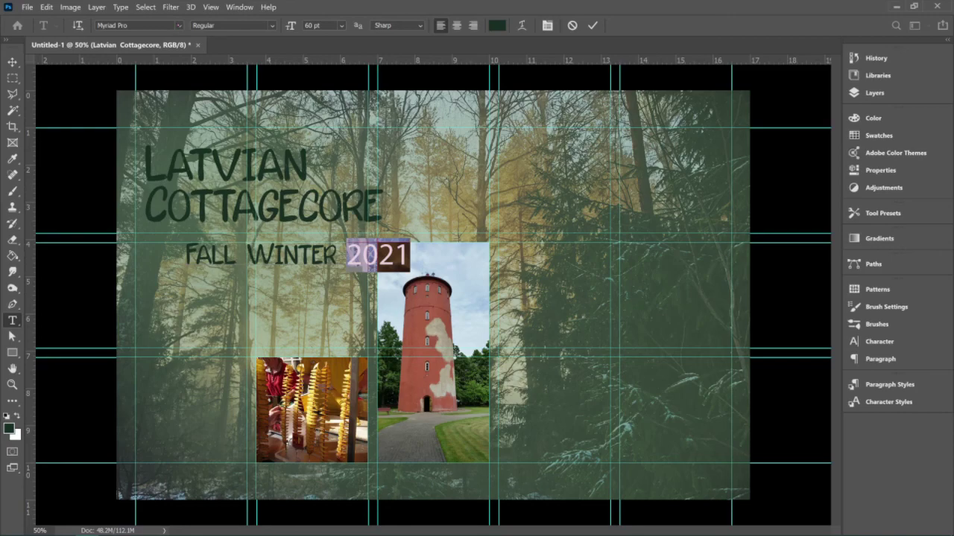
left_click(179, 25)
scroll(216, 298, "down", 10)
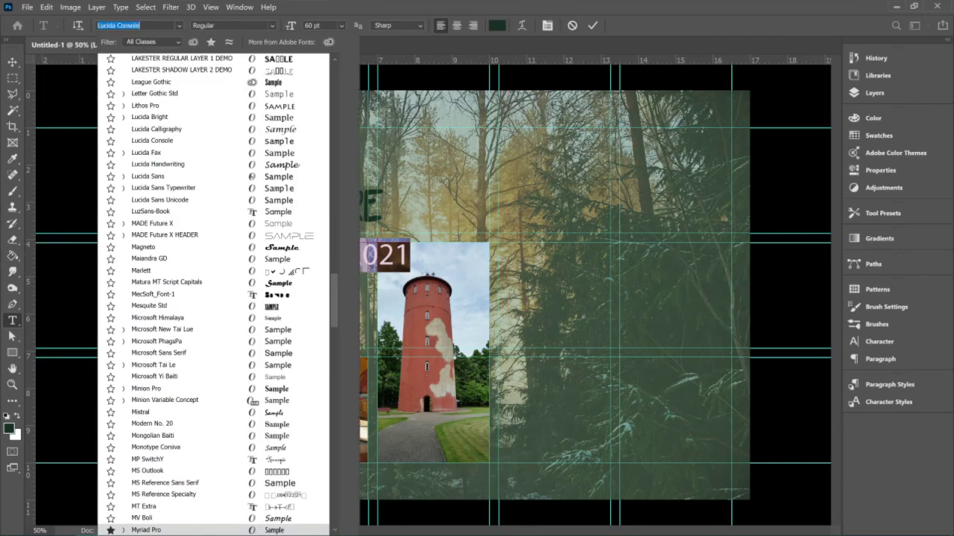
key("Down")
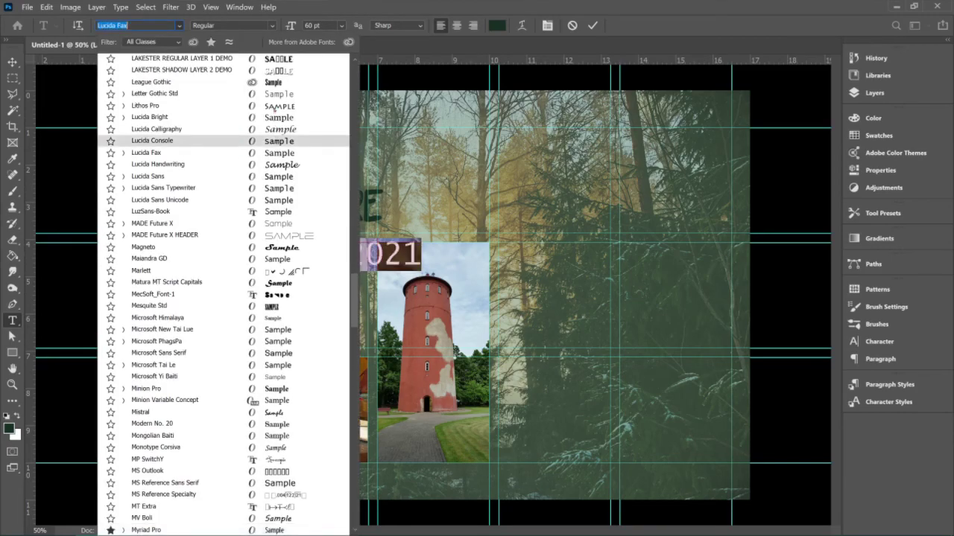
key("Up")
key("Up")
key("Up")
key("Up")
key("Up")
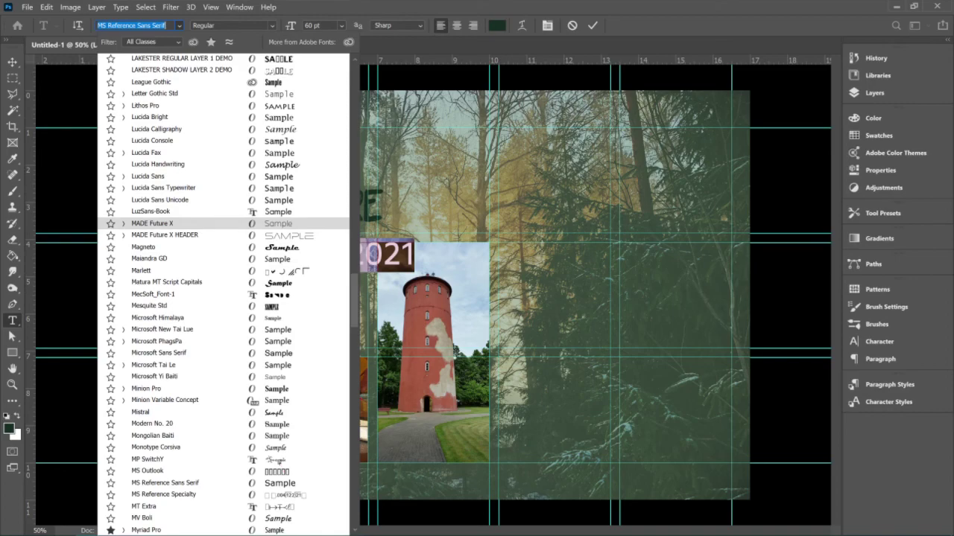
key("Up")
key("Up")
key("Down")
key("Down")
key("Down")
key("Down")
key("Down")
key("Down")
key("Return")
key("Up")
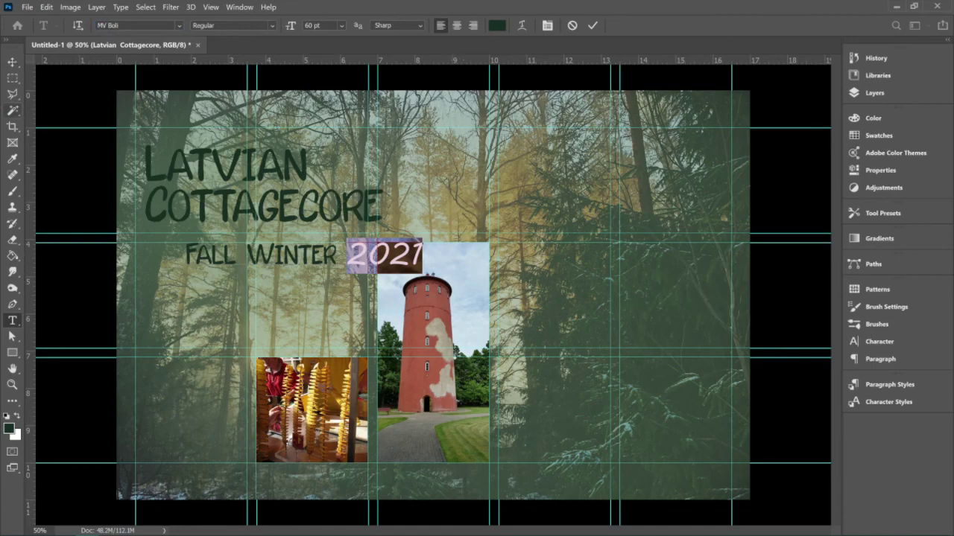
Move the Fall Winter 2021 line to the left margin under the title, and align the title with the top and left margin guides
left_click(13, 62)
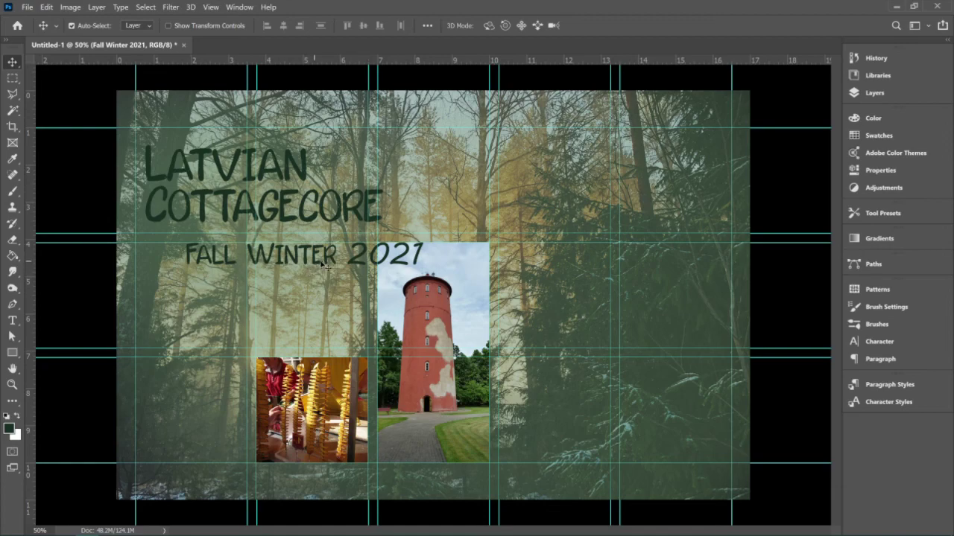
left_click_drag(320, 266, 270, 255)
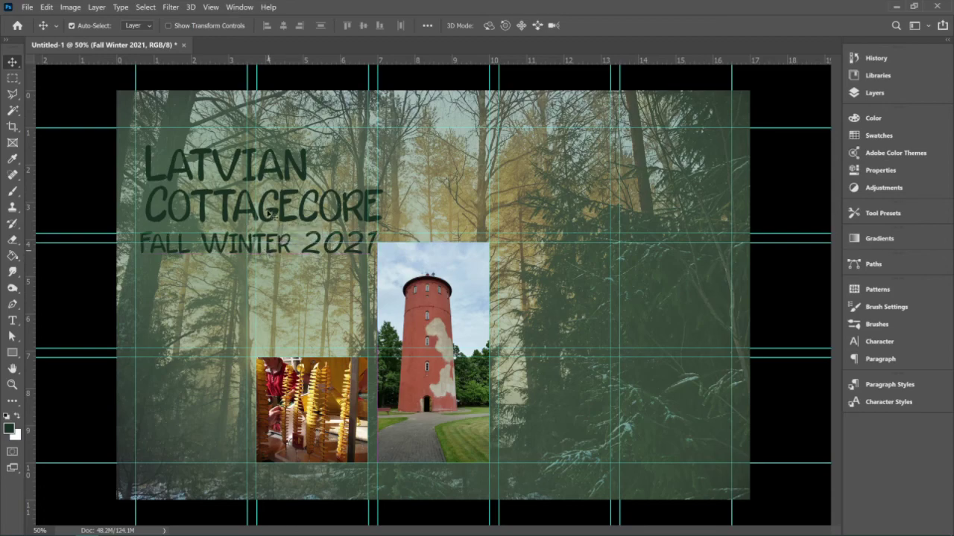
mouse_move(277, 219)
left_mouse_down()
mouse_move(263, 199)
mouse_move(275, 211)
left_mouse_up()
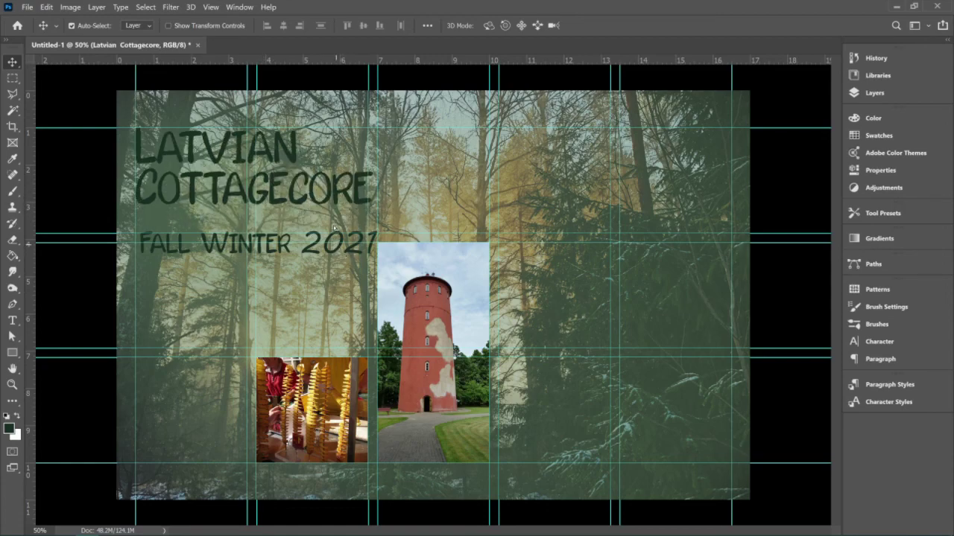
Place the Fall Winter 2021 line directly beneath Cottagecore, aligned with its left edge, and nudge it slightly down
left_click_drag(339, 252, 335, 224)
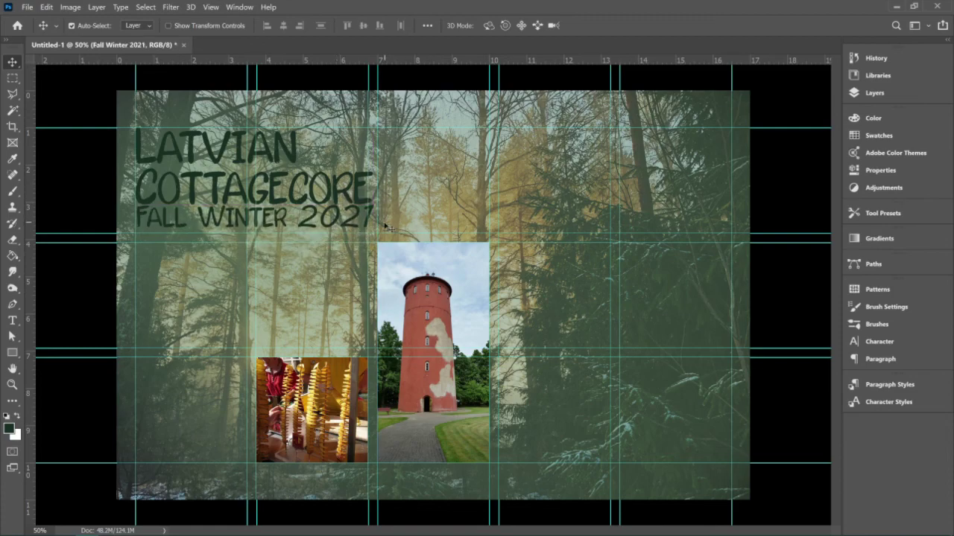
key("Down")
key("Down")
key("Down")
key("Down")
key("Down")
key("Down")
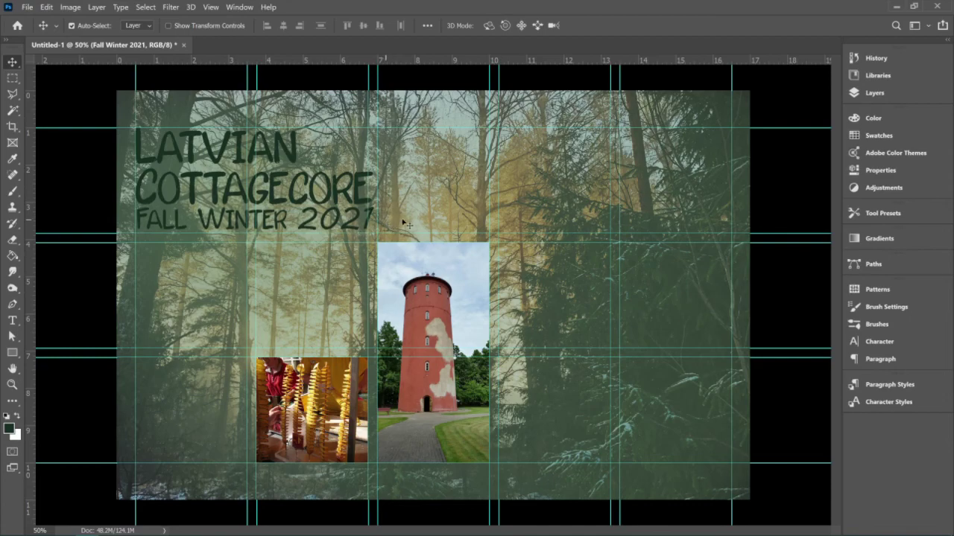
left_click(593, 245)
left_click(669, 264)
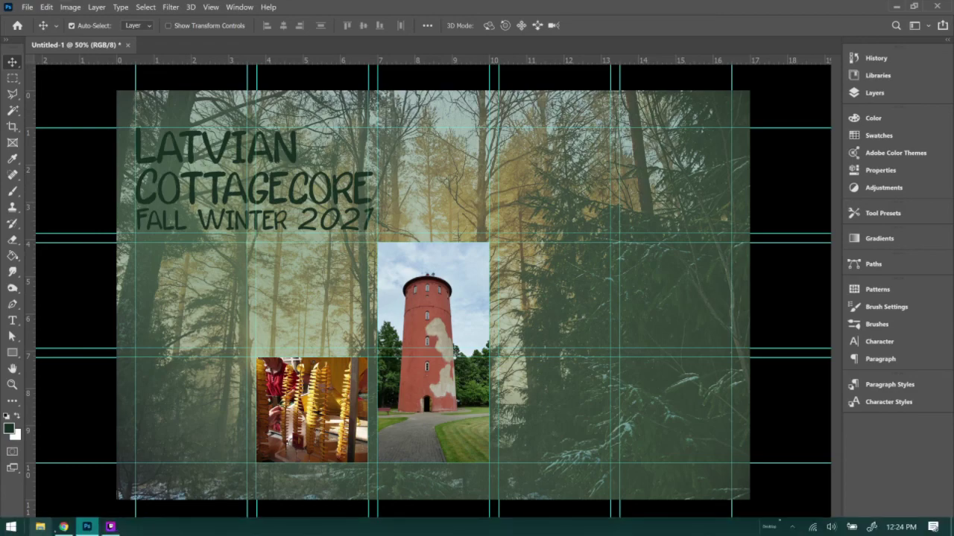
Switch to Chrome and open the Woman in a field image from the Favorite images collection
mouse_move(64, 527)
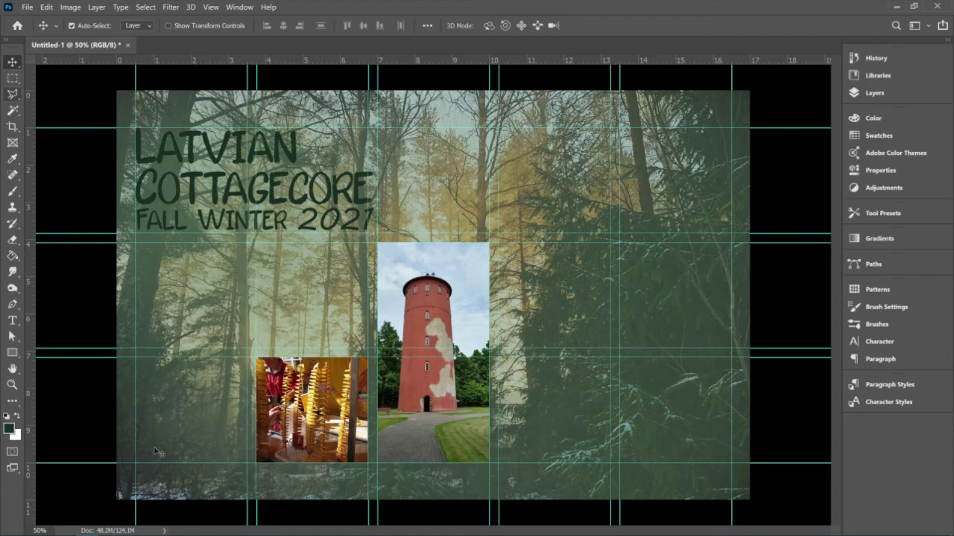
left_click(63, 526)
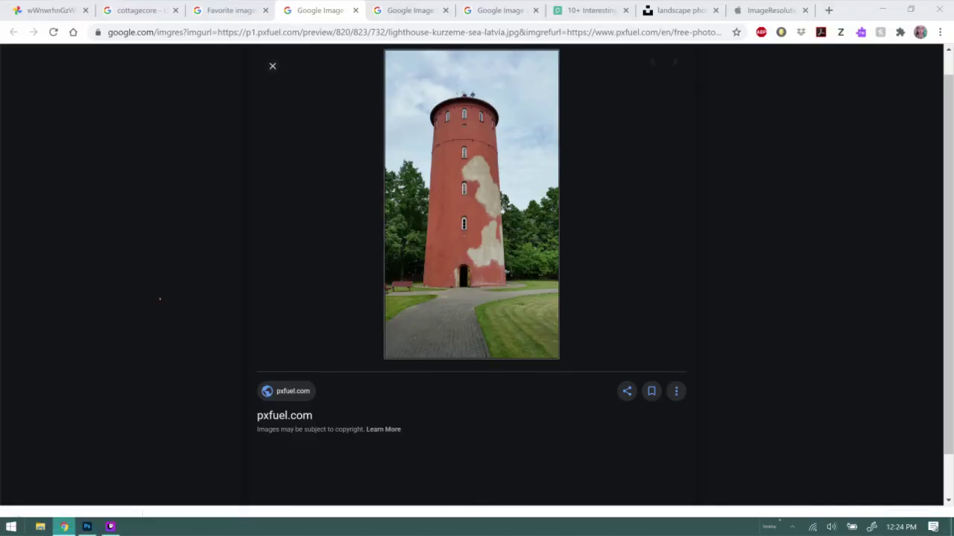
key("ctrl+shift+Tab")
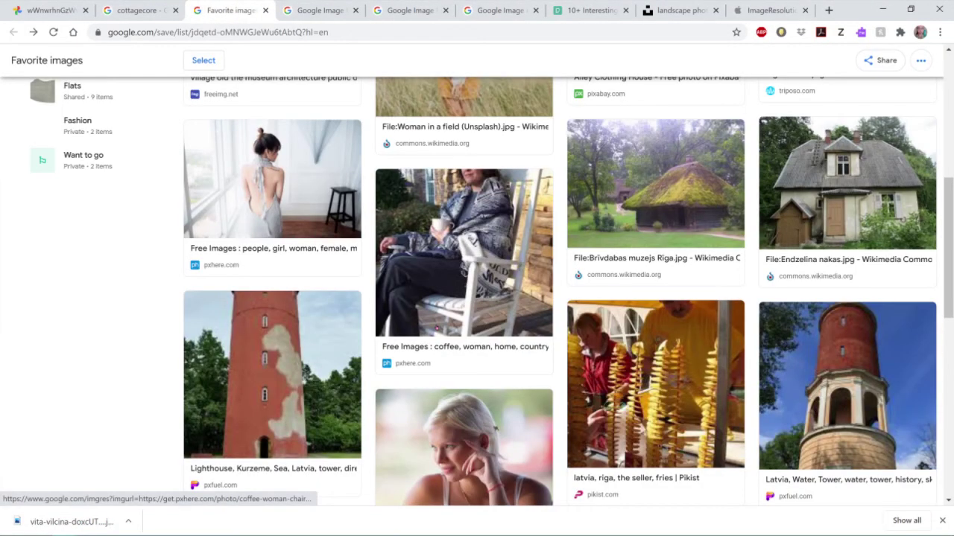
scroll(464, 254, "up", 1)
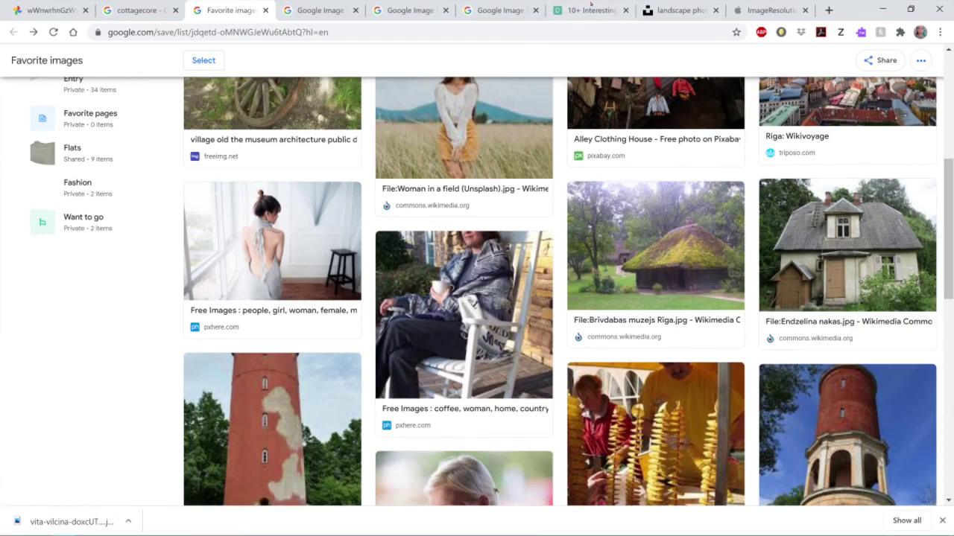
scroll(560, 211, "up", 1)
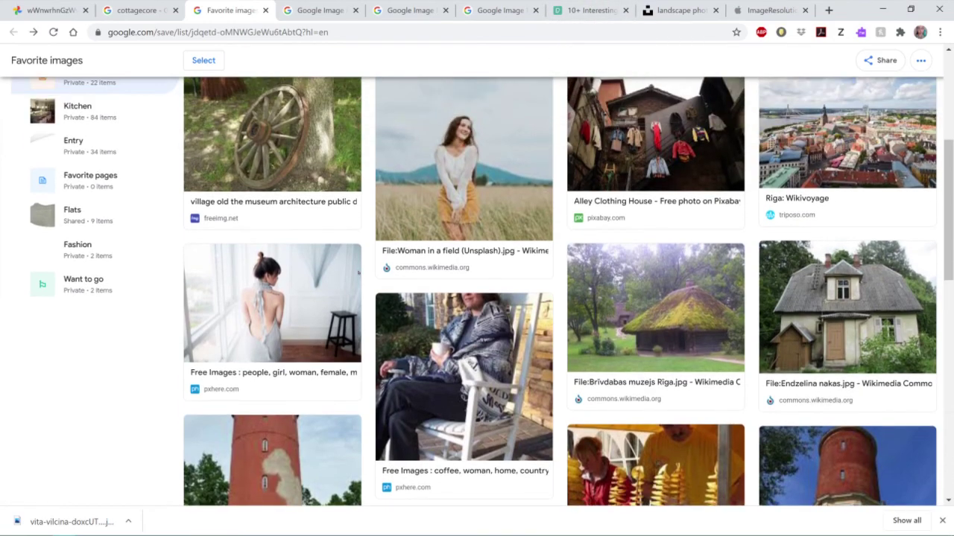
left_click(456, 168)
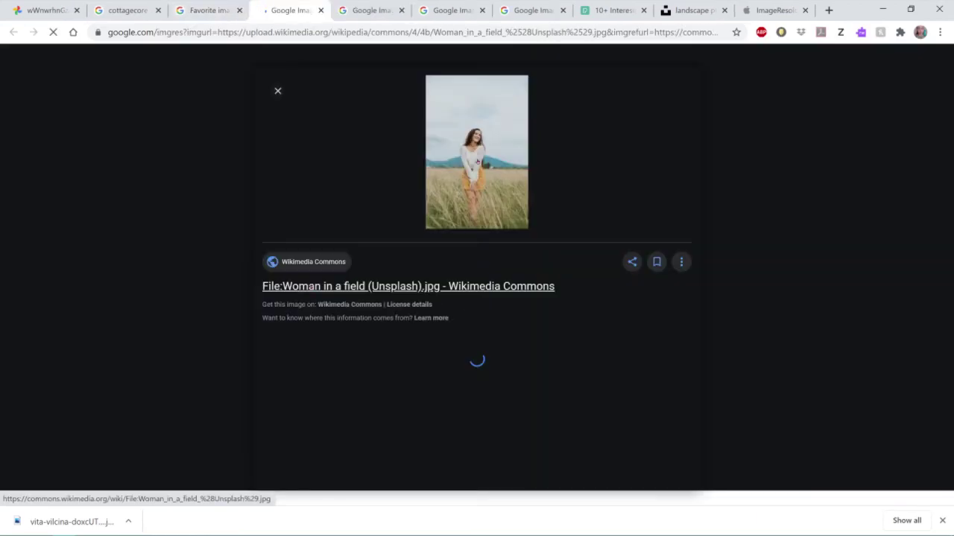
Open the Woman in a field image's Wikimedia Commons page in a new tab and return to the Google preview
right_click(481, 143)
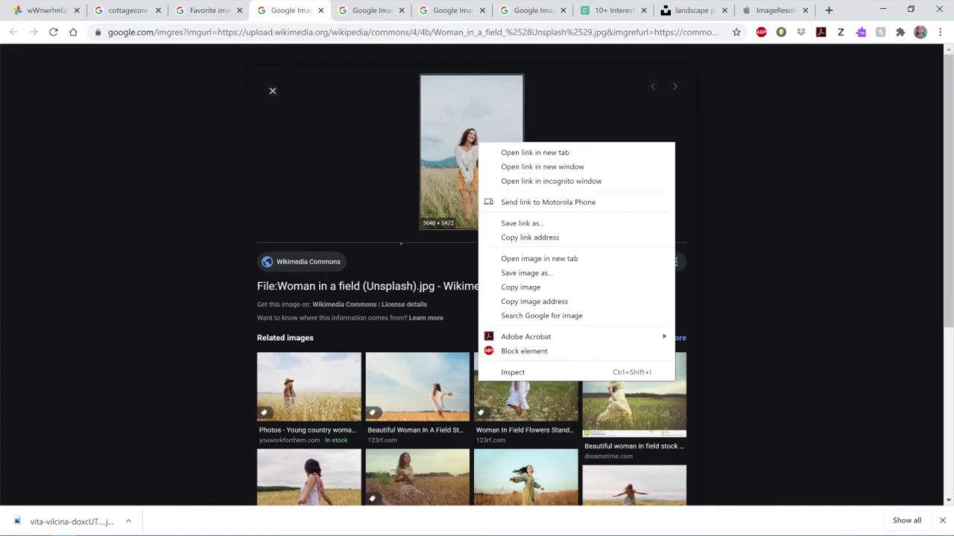
left_click(443, 184)
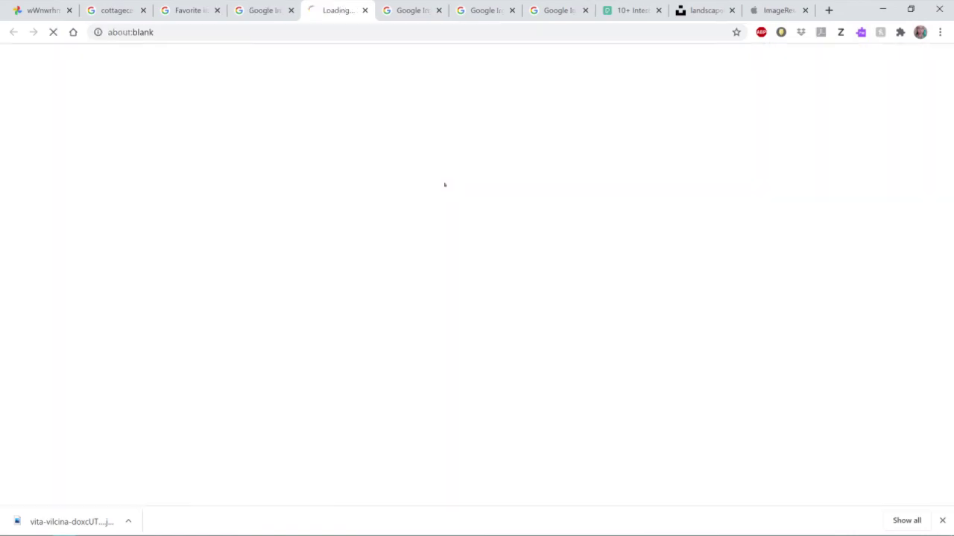
key("ctrl+shift+Tab")
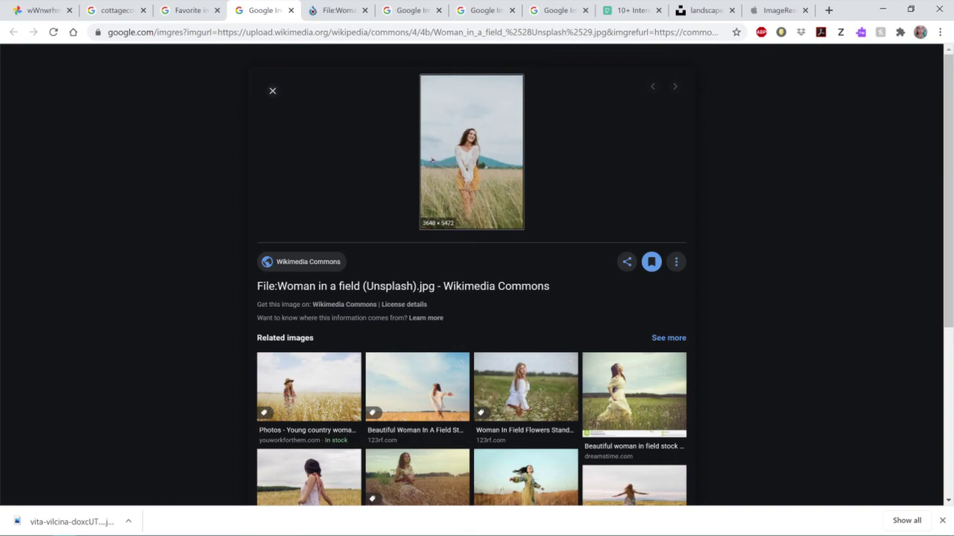
Try pasting a copy of the Woman in a field preview into the Photoshop layout, undo it, and return to Chrome
right_click(441, 182)
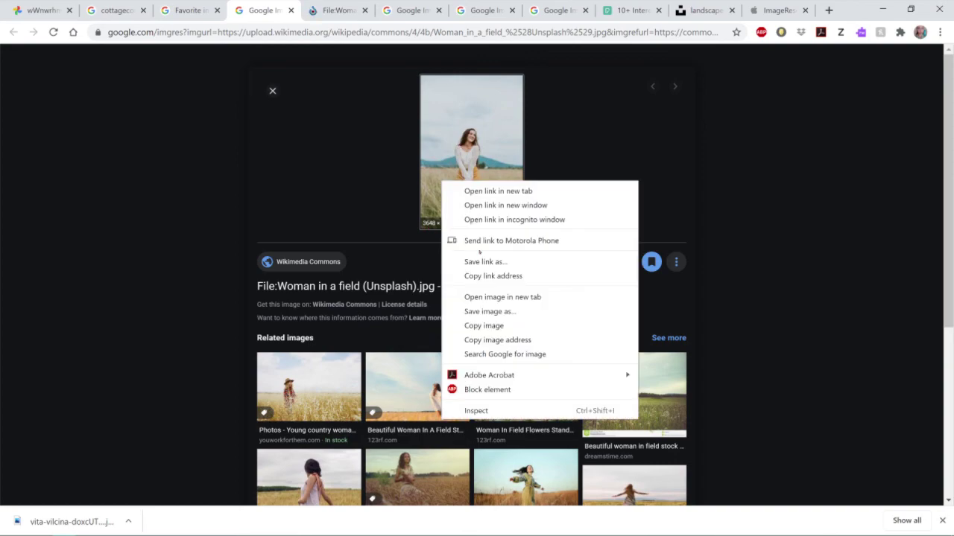
left_click(530, 340)
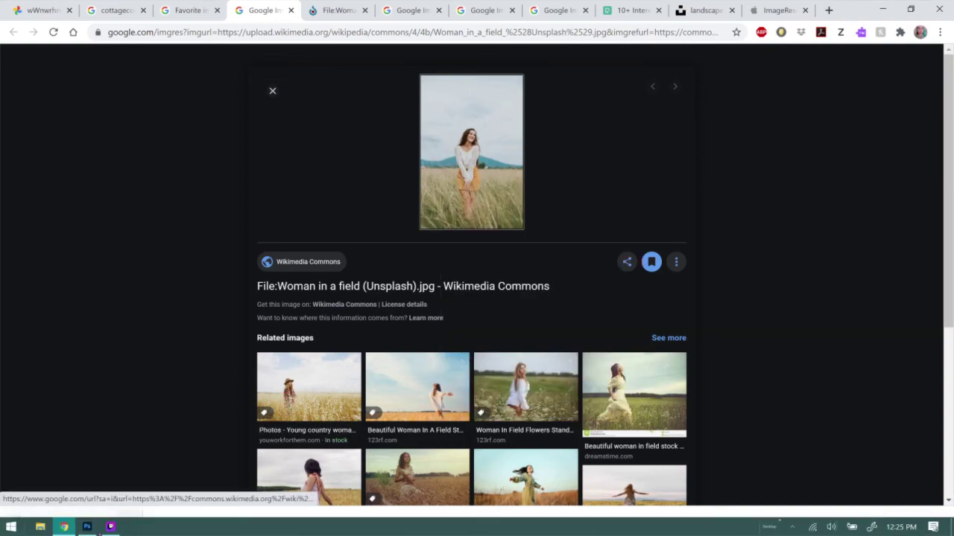
left_click(87, 527)
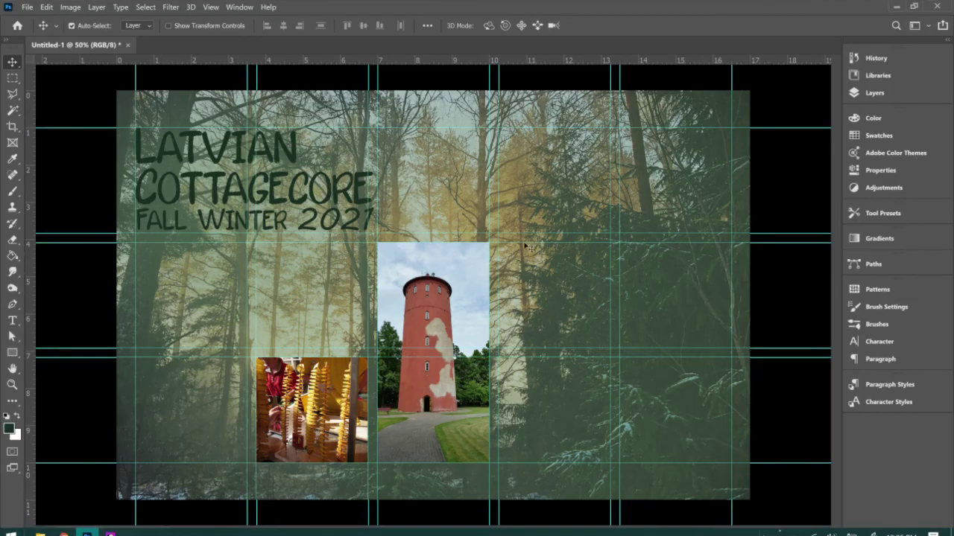
key("ctrl+v")
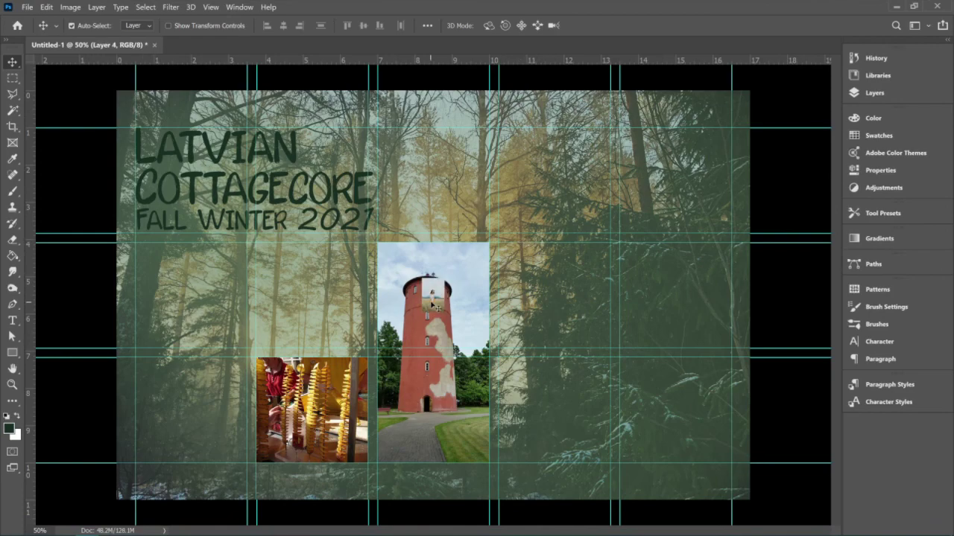
key("ctrl+z")
mouse_move(779, 522)
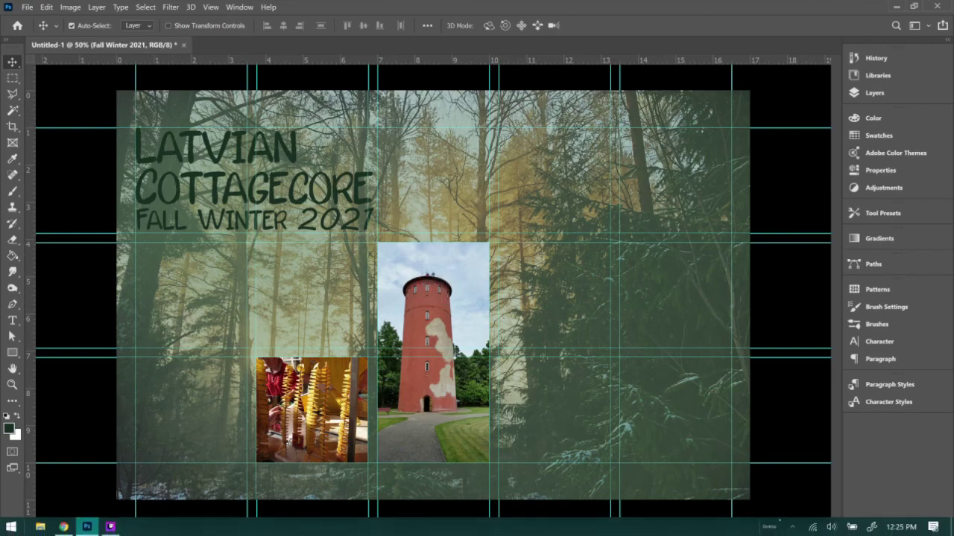
left_click(63, 527)
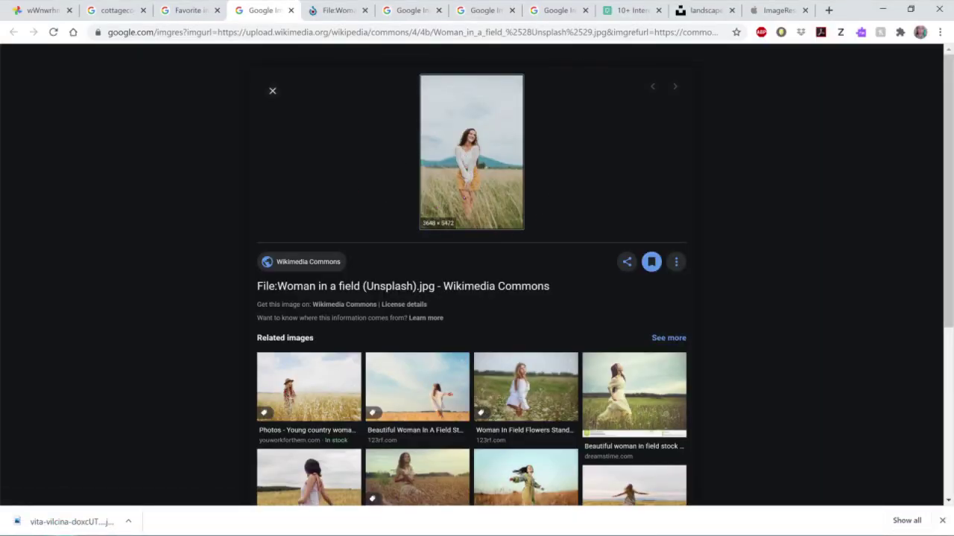
Try pasting the Woman in a field preview copied from its Wikimedia Commons page into the Photoshop layout, undo it, and return to Chrome
left_click(471, 149)
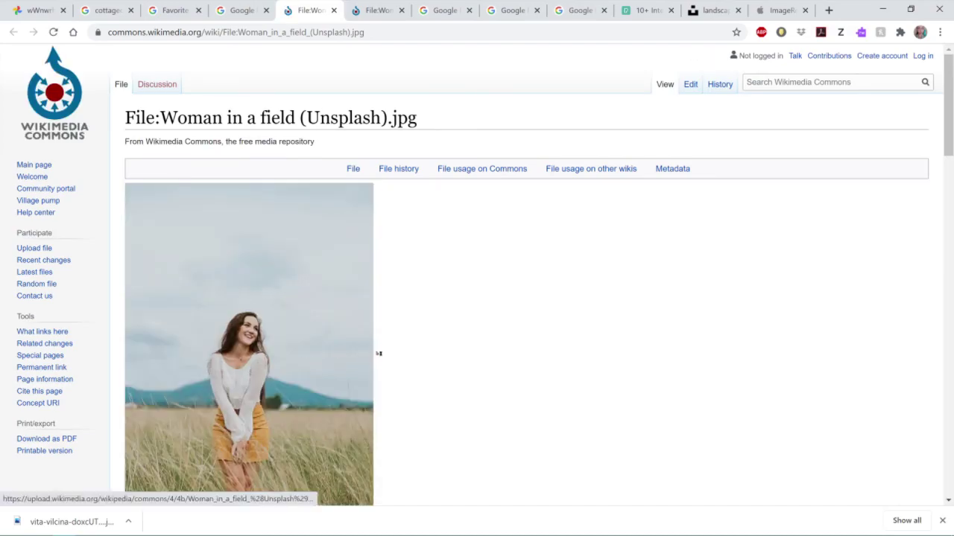
right_click(251, 296)
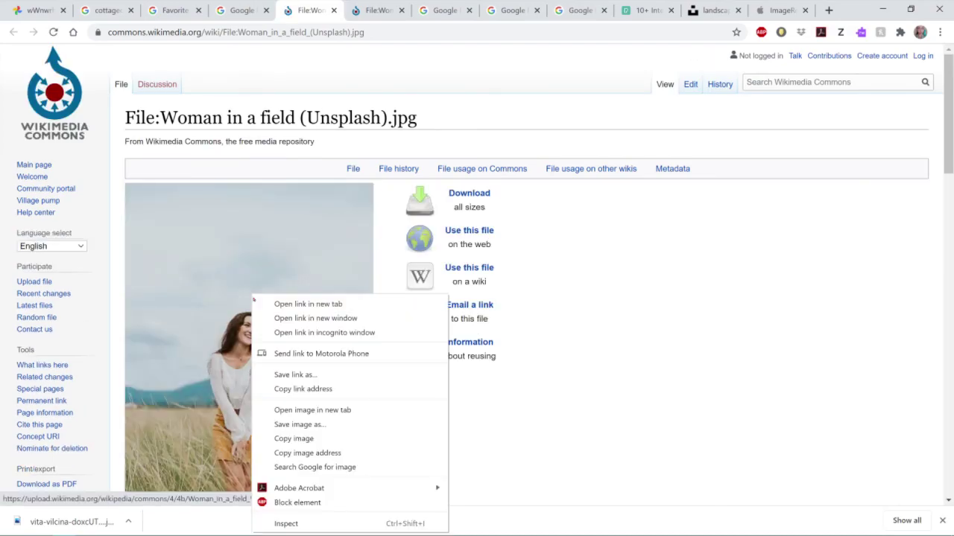
left_click(325, 439)
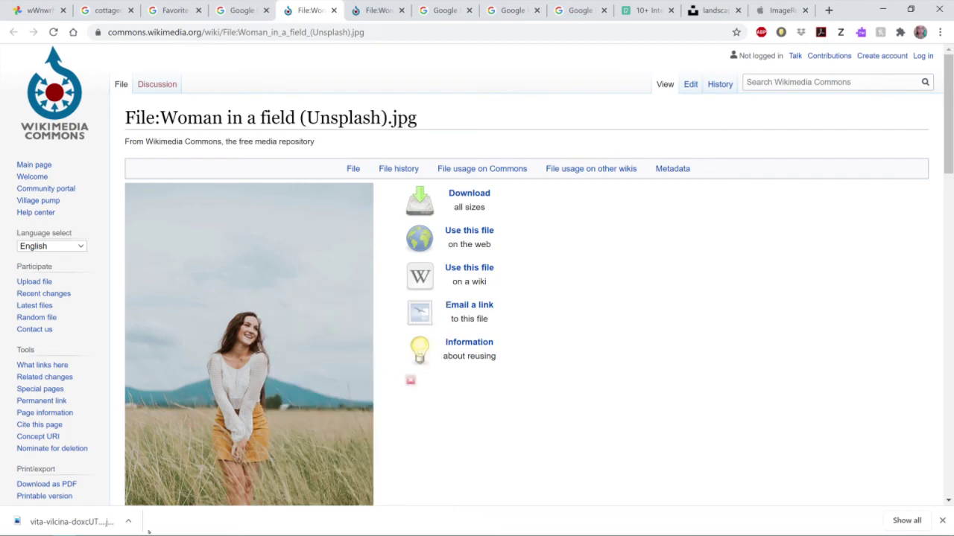
left_click(87, 532)
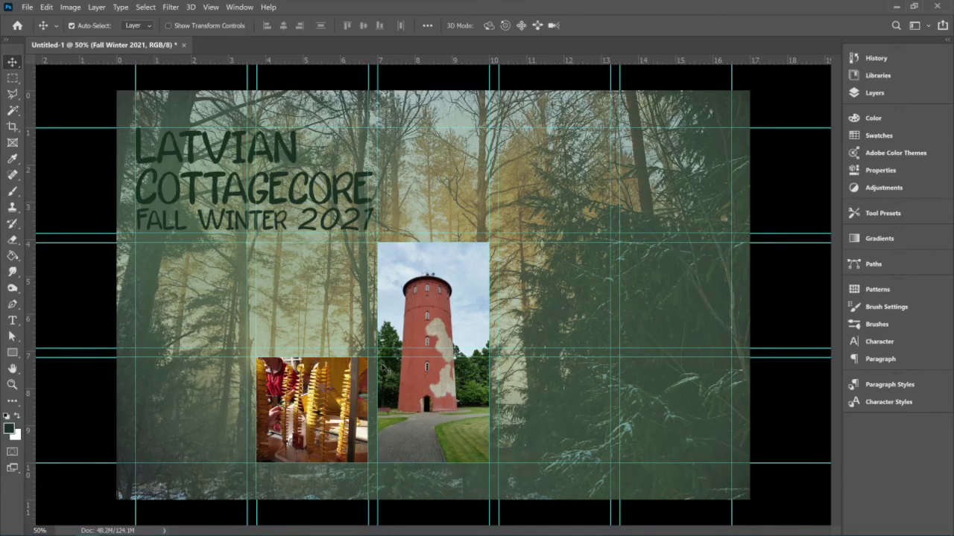
key("ctrl+v")
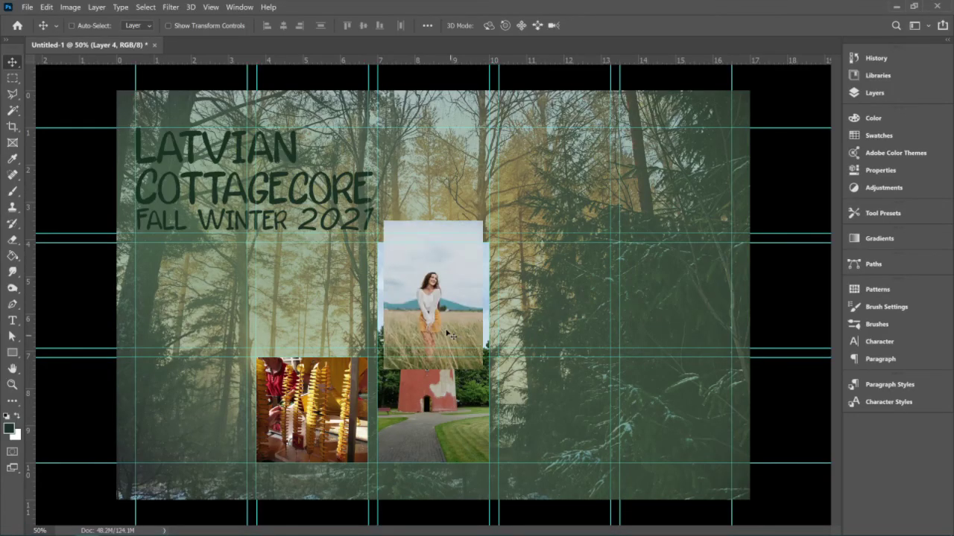
key("ctrl+z")
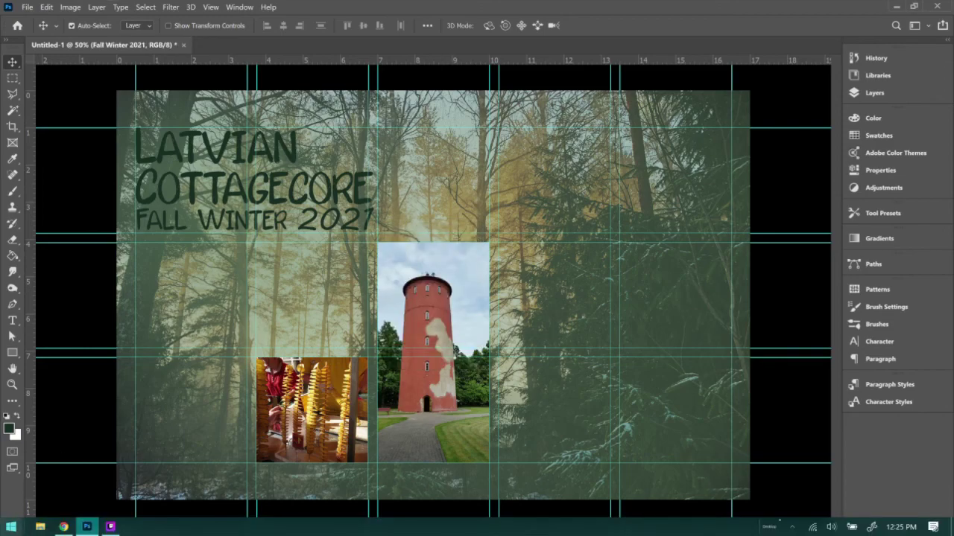
key("alt+Tab")
Open the photo's Unsplash source page from the Wikimedia Commons summary and download the Woman in a field photo
scroll(560, 388, "down", 3)
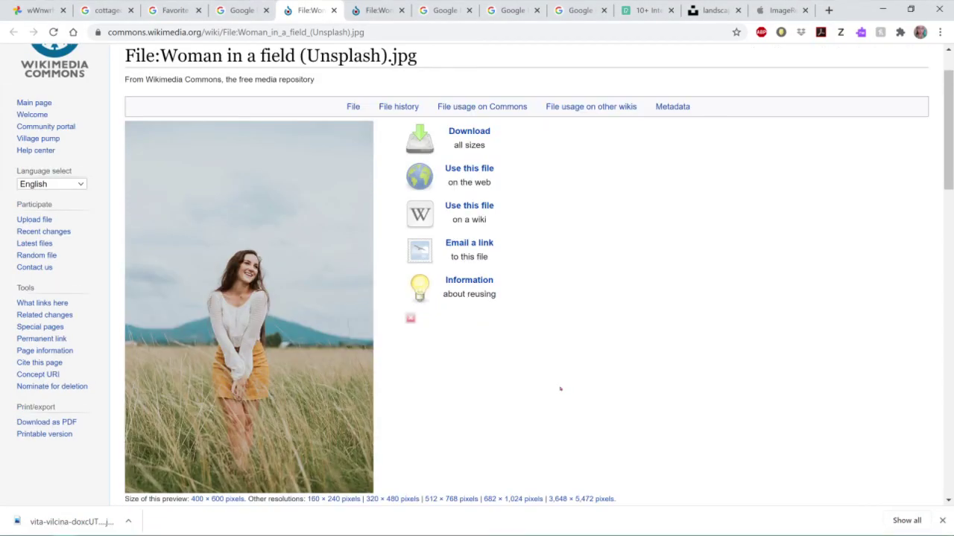
scroll(484, 403, "down", 1)
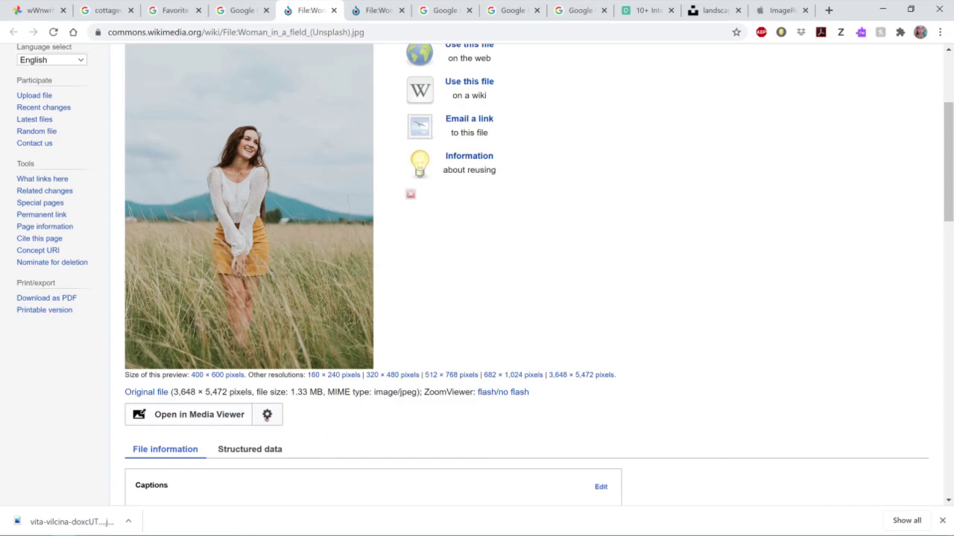
scroll(294, 418, "down", 2)
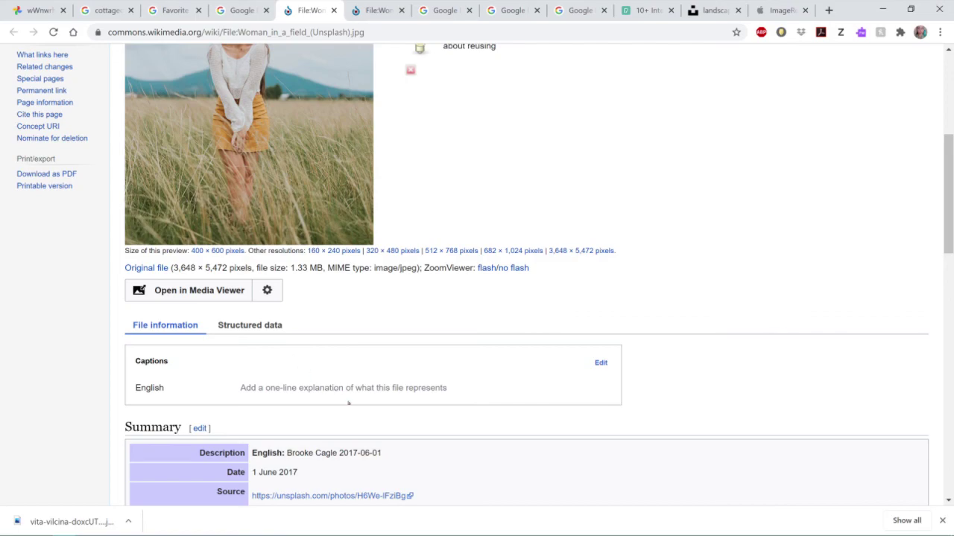
left_click(361, 498)
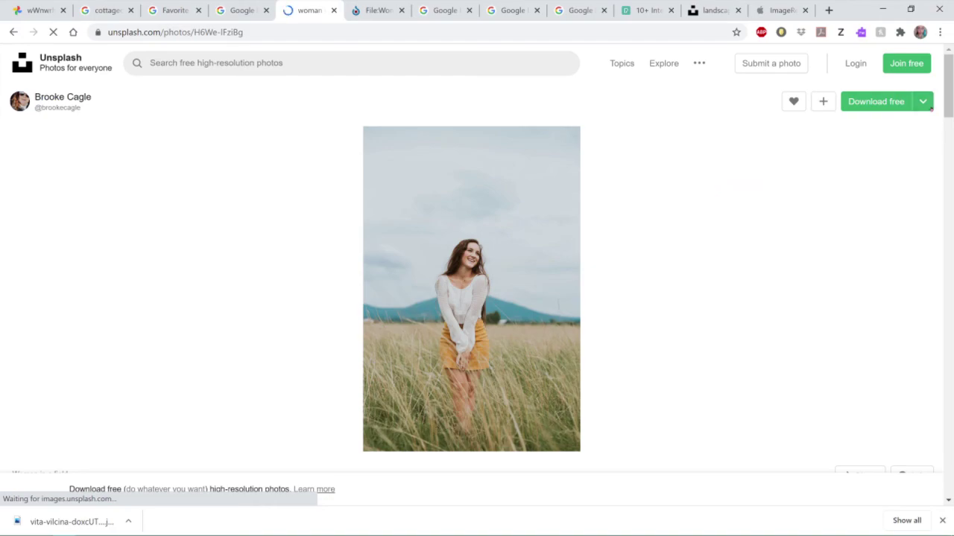
left_click(923, 102)
left_click(847, 208)
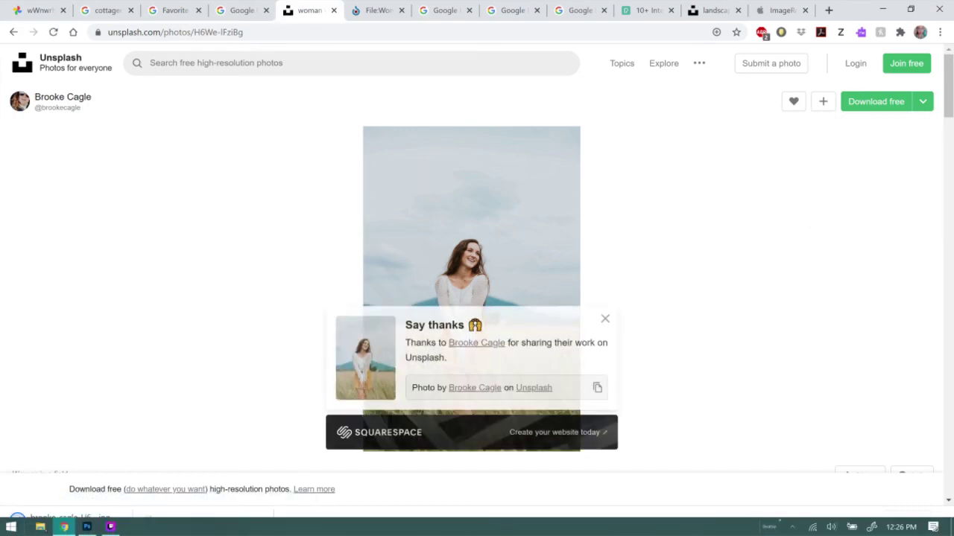
Switch to Photoshop and place the newly downloaded Unsplash photo of the woman in the layout as an embedded file
left_click(87, 527)
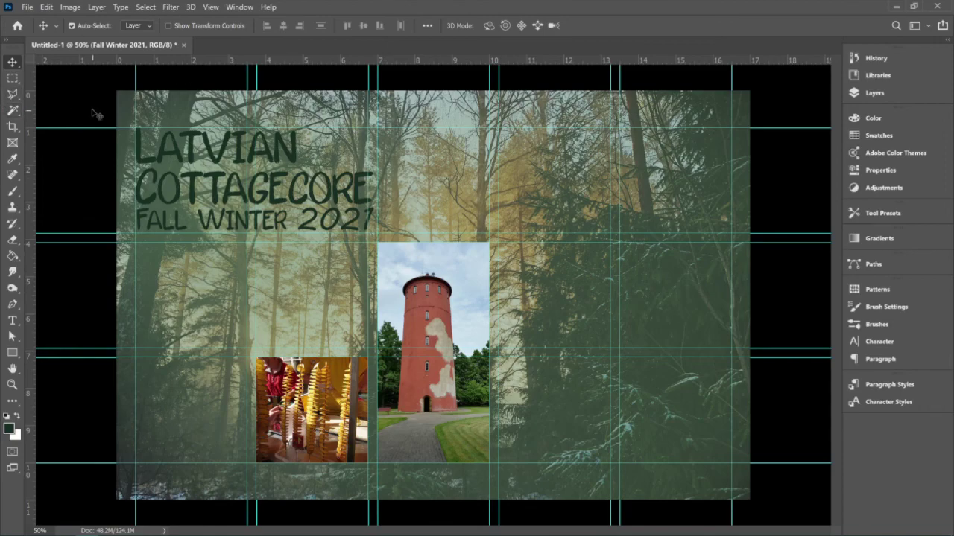
left_click(46, 7)
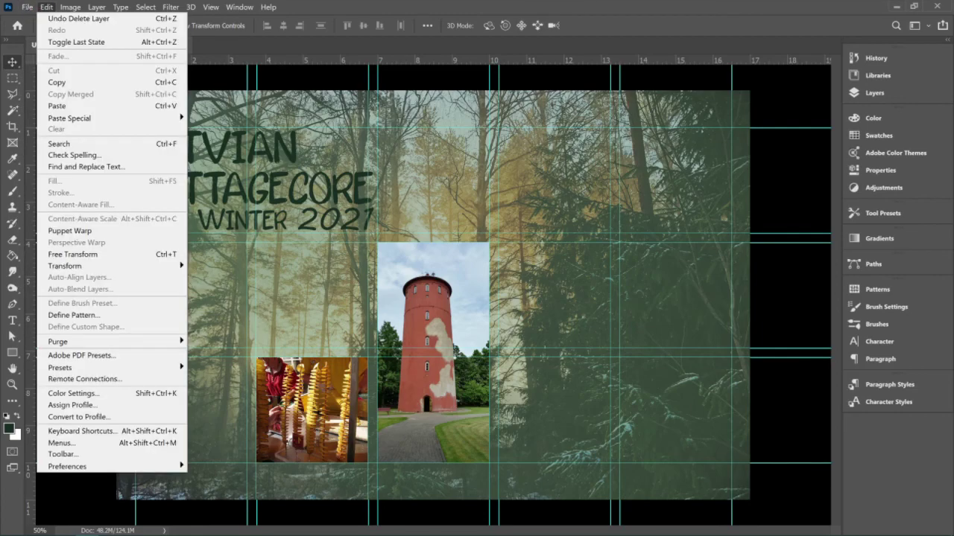
mouse_move(27, 7)
left_click(26, 7)
left_click(27, 7)
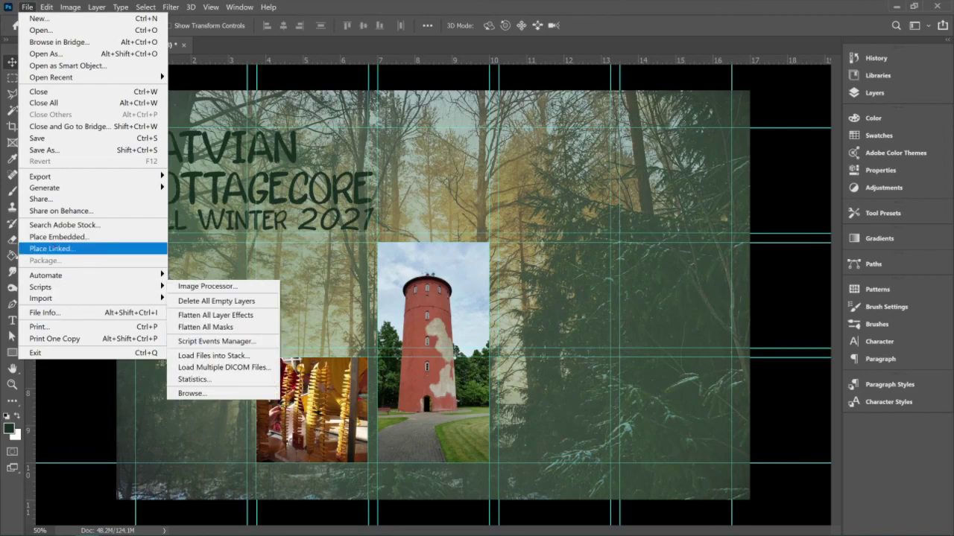
left_click(54, 241)
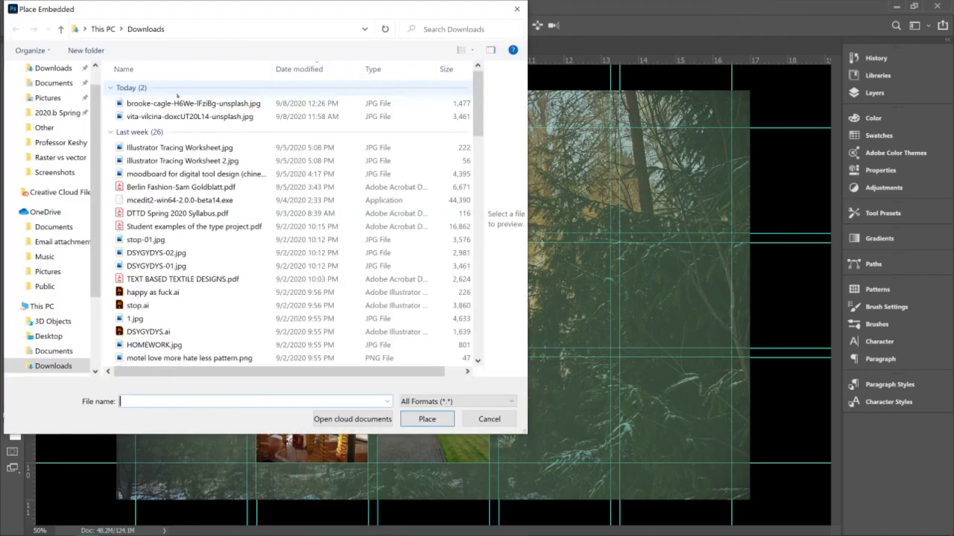
left_click(186, 103)
left_click(427, 419)
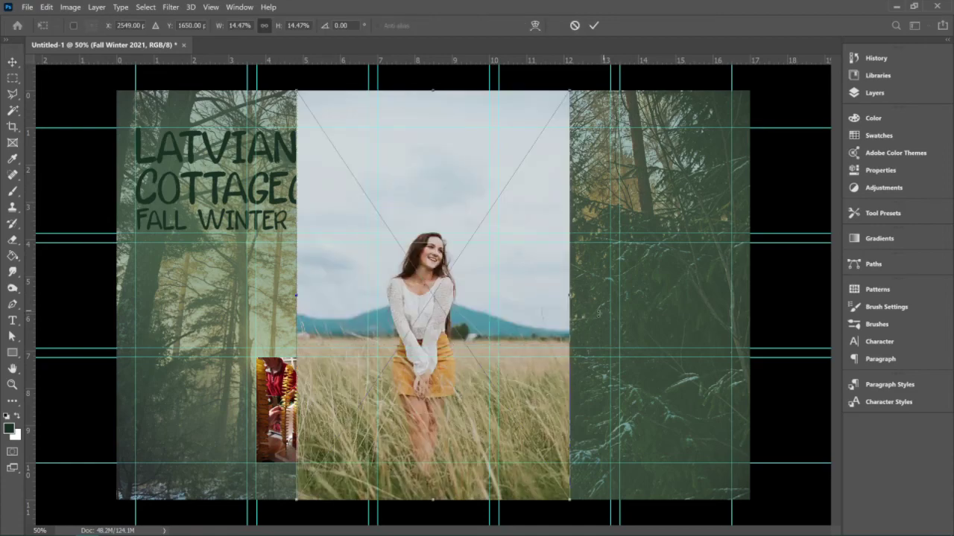
Scale the placed photo to 12.34% and fit it beside the tower photo, aligned with the outer margin and lower guides
left_click_drag(489, 403, 588, 404)
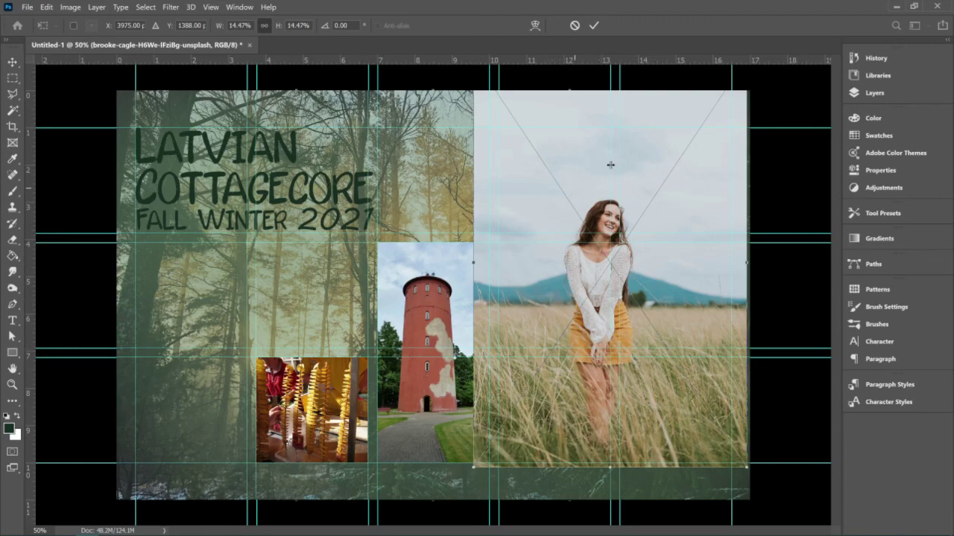
mouse_move(675, 410)
left_mouse_down()
mouse_move(644, 404)
mouse_move(660, 404)
left_mouse_up()
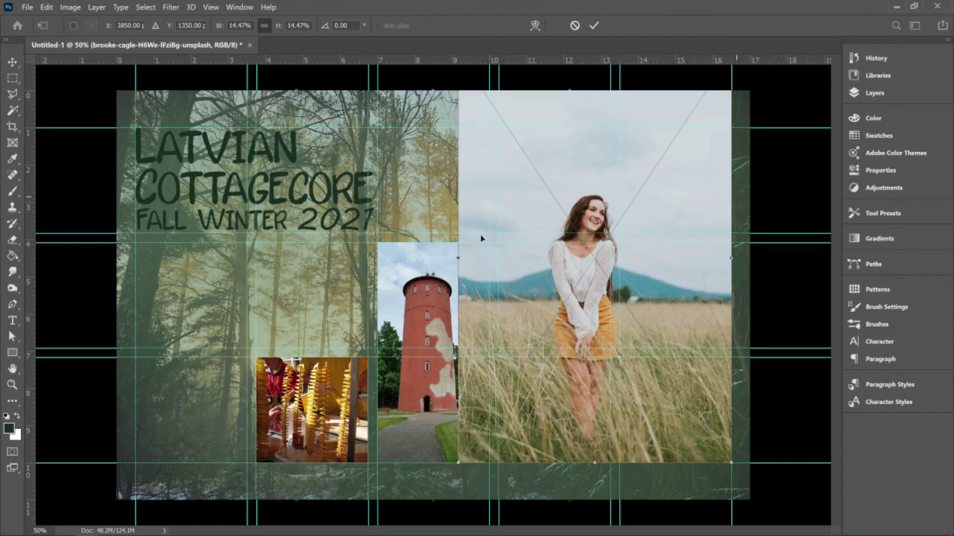
left_click_drag(483, 266, 527, 273)
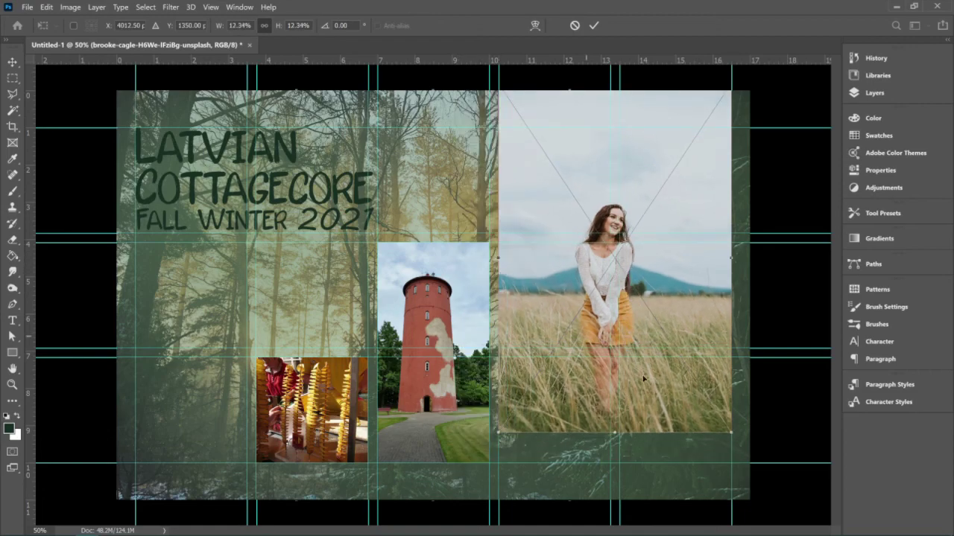
left_click_drag(657, 405, 666, 384)
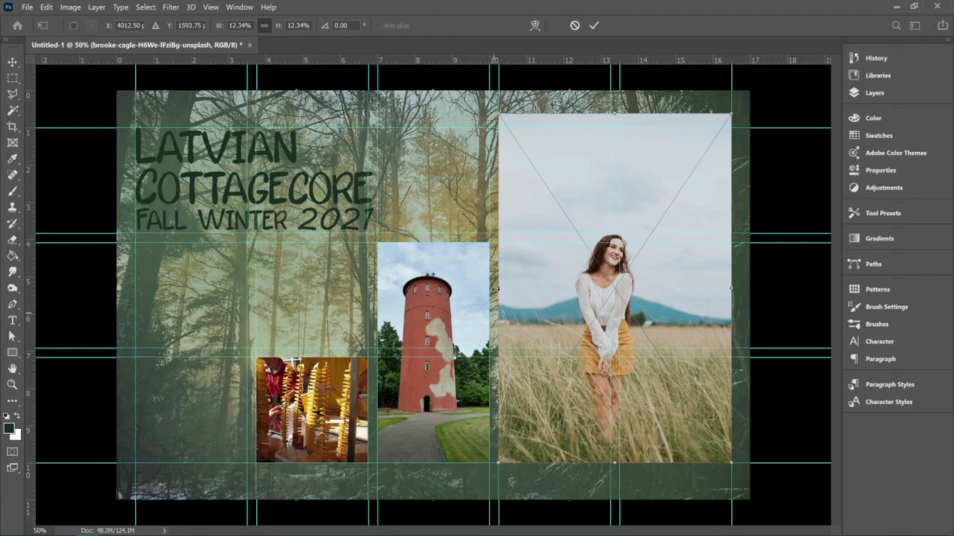
Enlarge the placed photo to 19.69%, move it so the woman's head sits just below the upper margin guide, and commit the transform
left_click_drag(497, 289, 359, 288)
left_click_drag(532, 364, 529, 334)
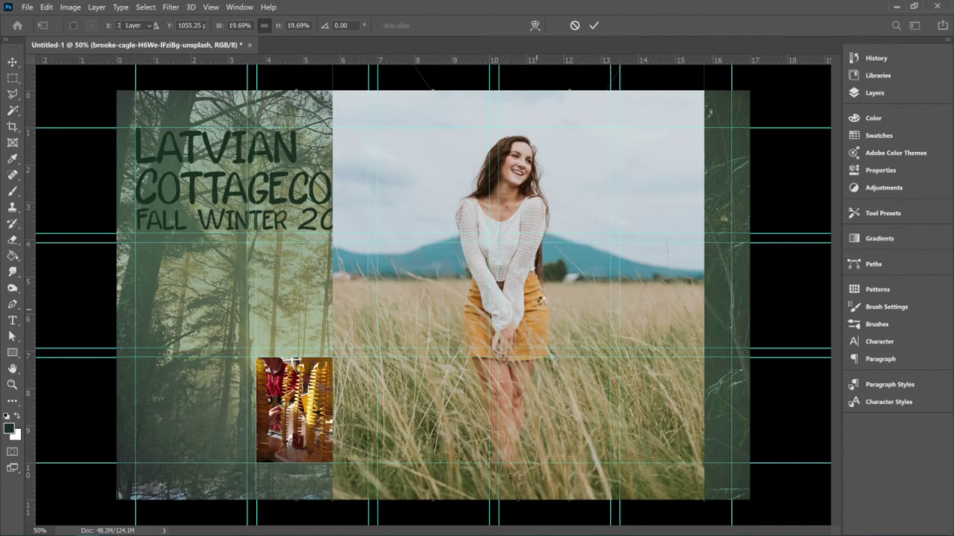
key("Return")
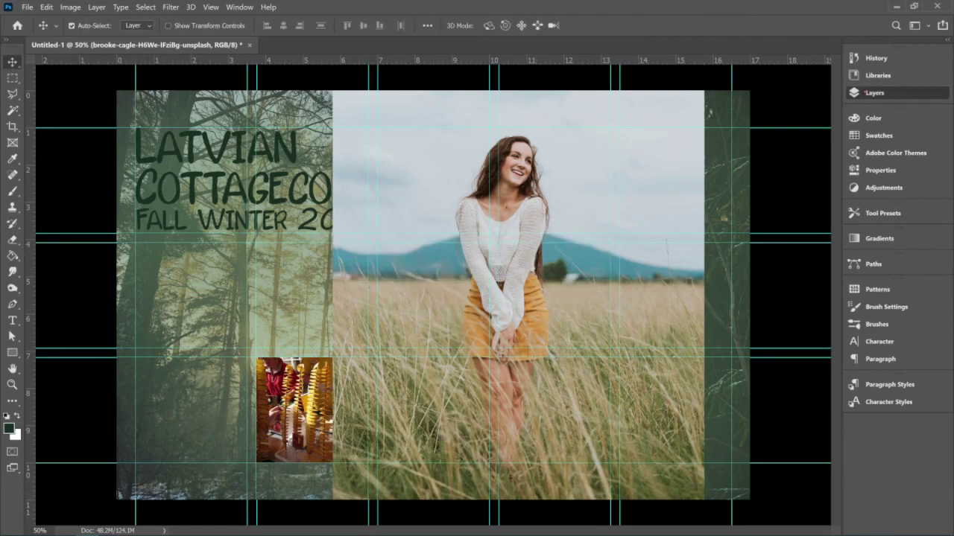
Select everything outside a rectangular marquee around the woman and try deleting that area from the placed photo's layer
left_click(875, 92)
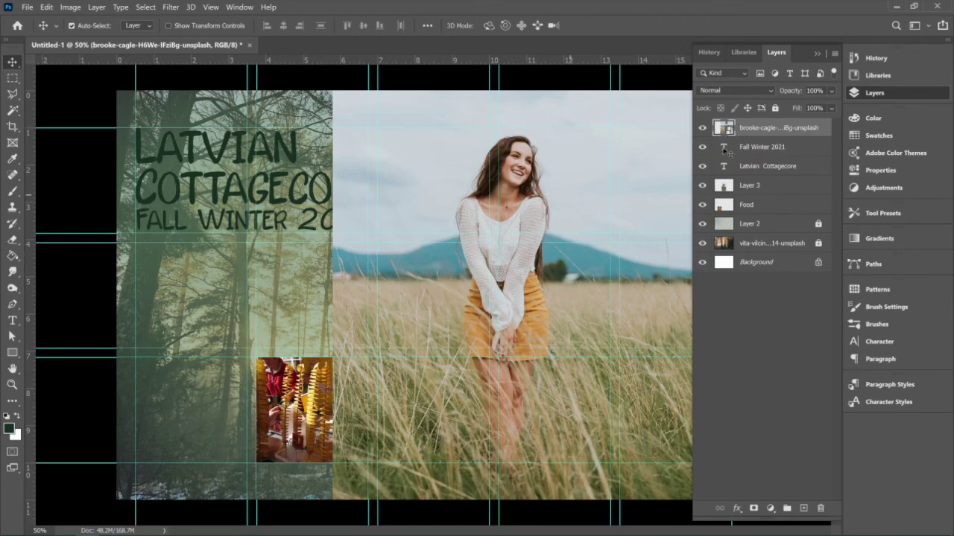
right_click(798, 129)
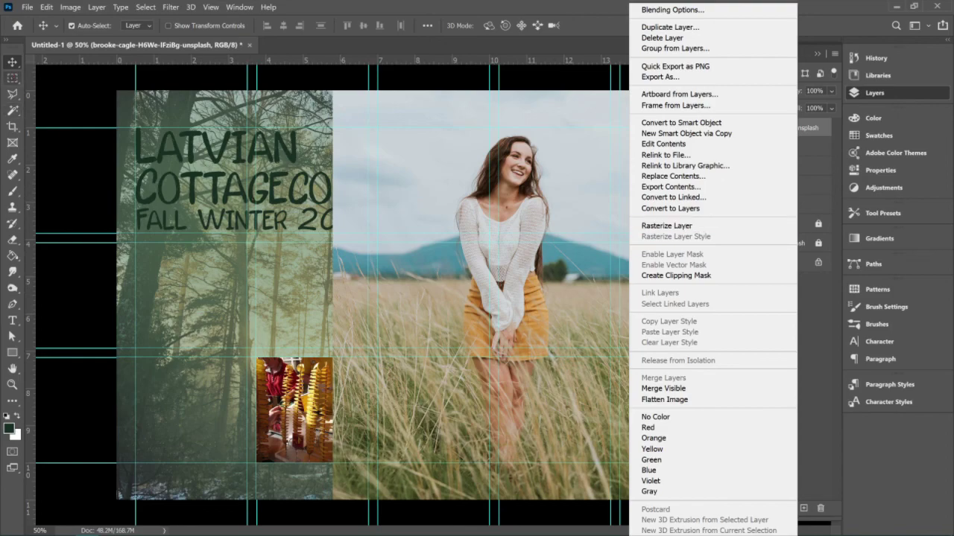
key("Escape")
left_click(12, 78)
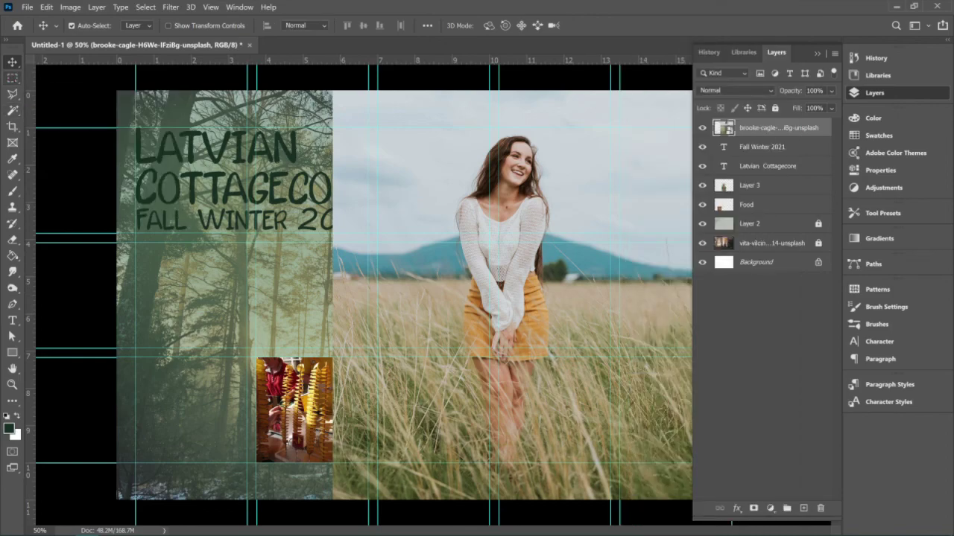
left_click(12, 77)
left_click(74, 77)
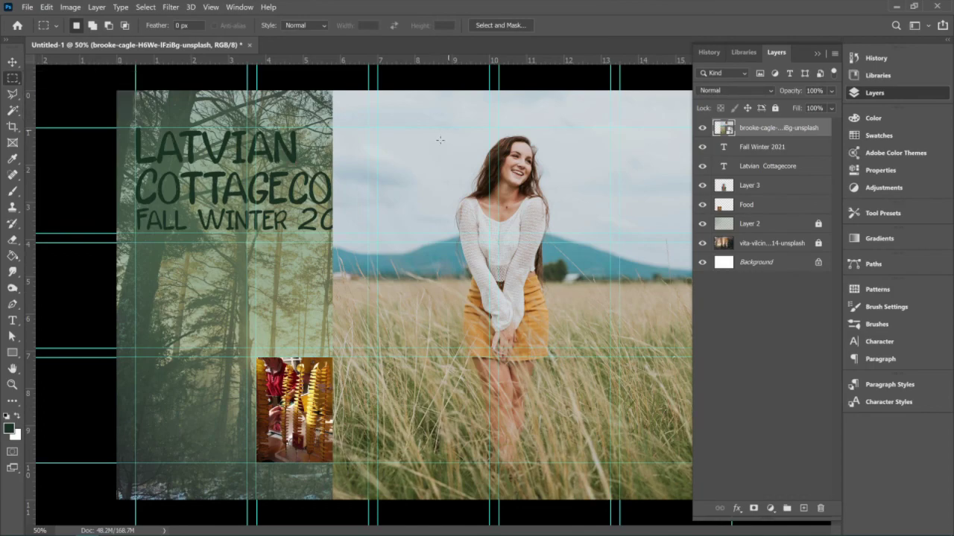
mouse_move(425, 126)
left_mouse_down()
mouse_move(584, 368)
mouse_move(416, 113)
left_mouse_up()
key("Delete")
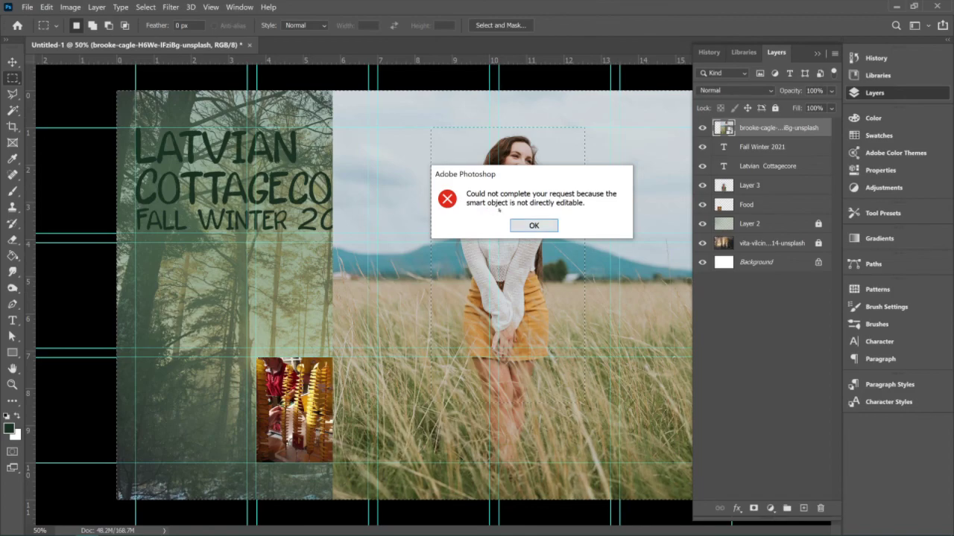
left_click(533, 227)
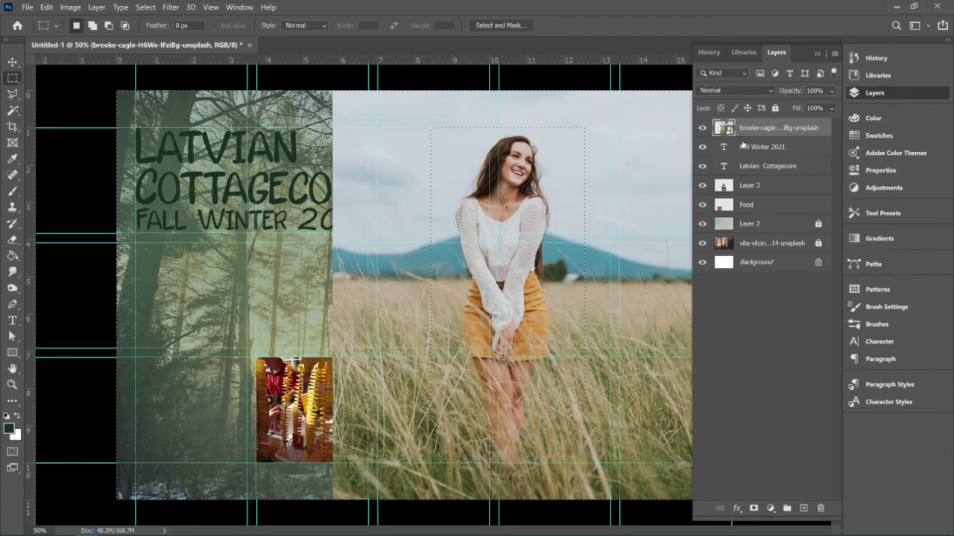
Rasterize the placed photo's smart object layer
right_click(818, 127)
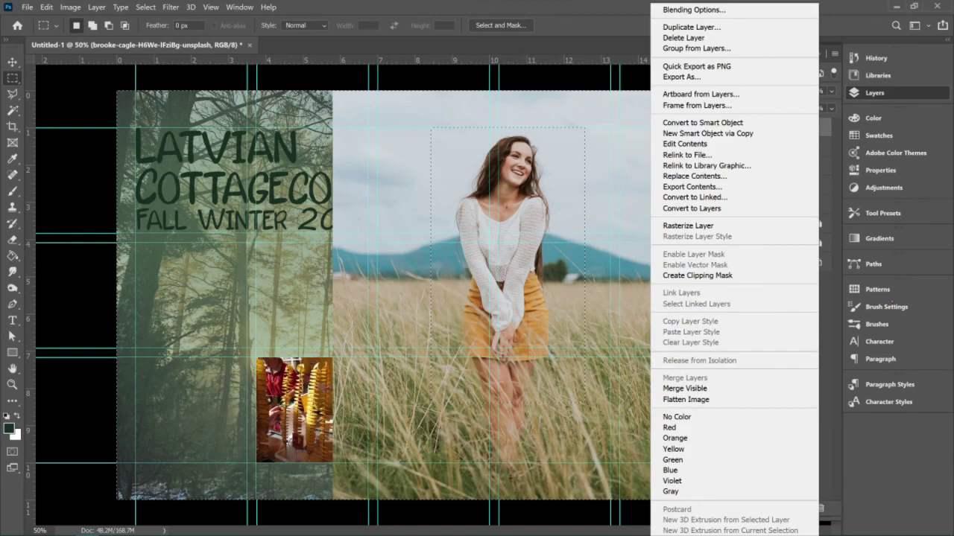
left_click(729, 226)
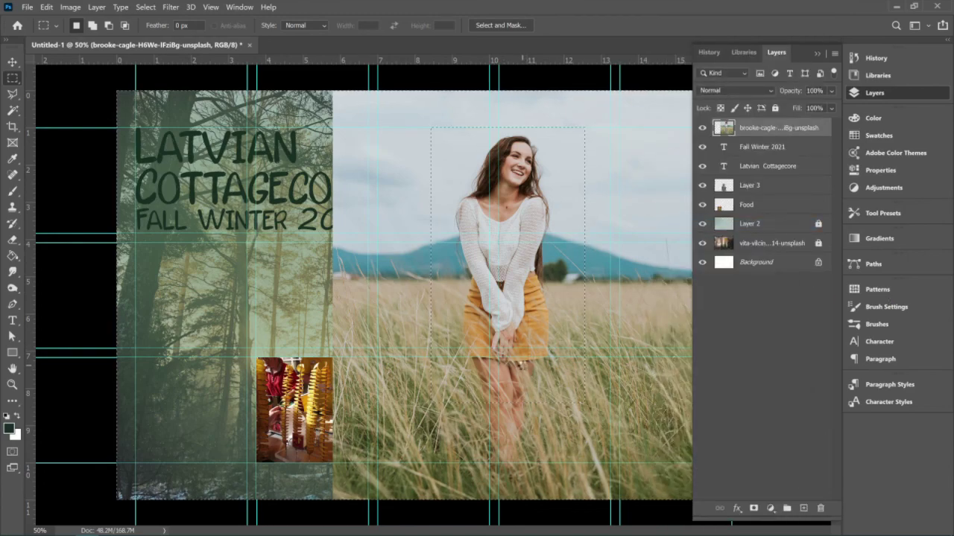
Try deleting the photo area outside the rectangle around the woman, undo the deletion, and clear the selection
key("Delete")
key("Delete")
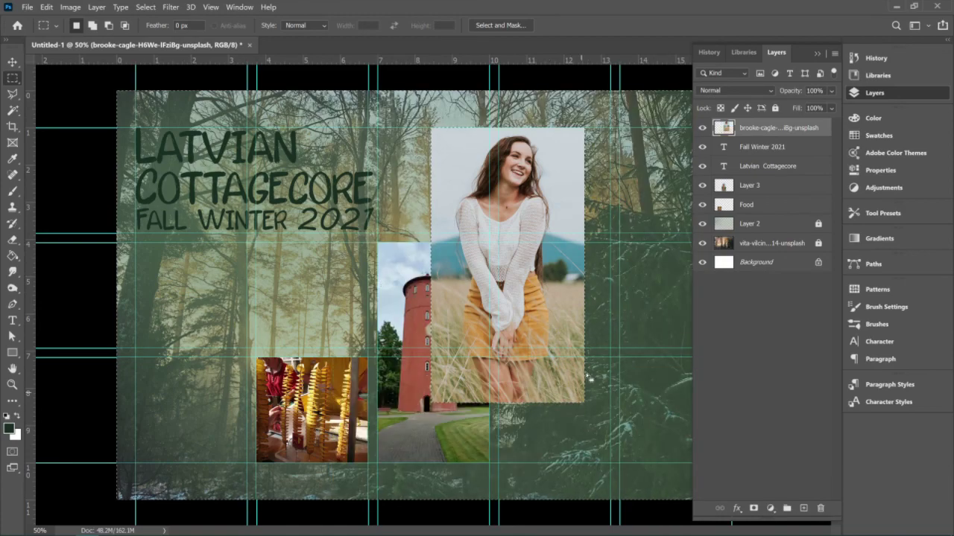
key("ctrl+z")
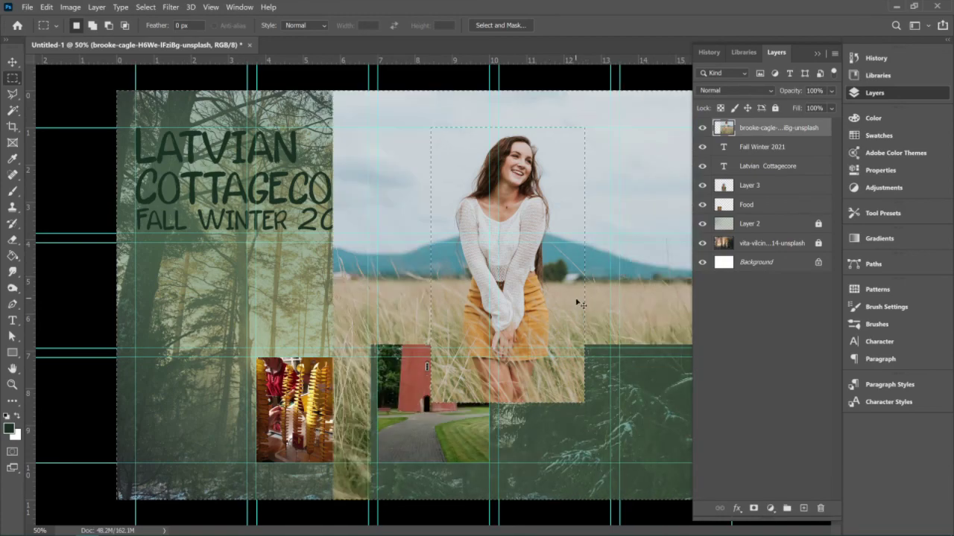
key("ctrl+z")
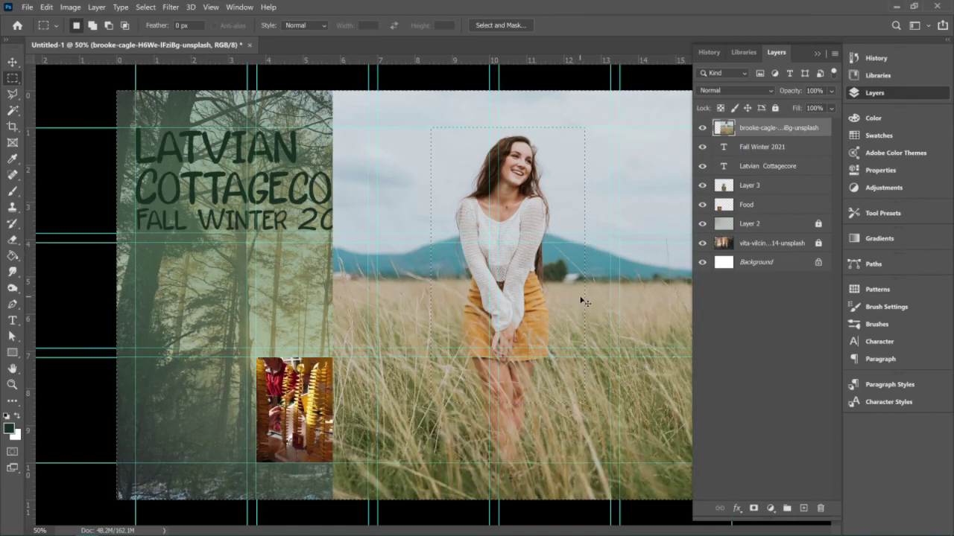
key("ctrl+d")
left_click(12, 61)
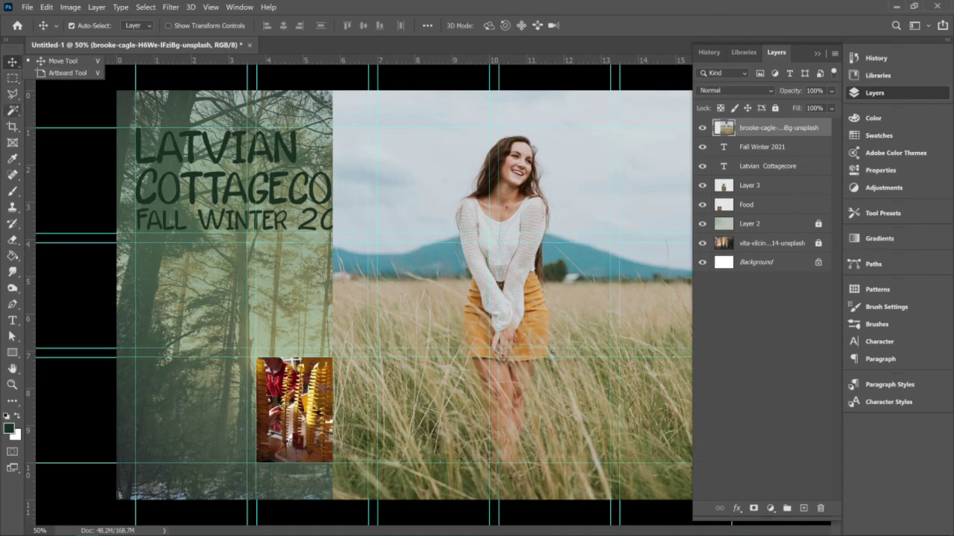
left_click(12, 94)
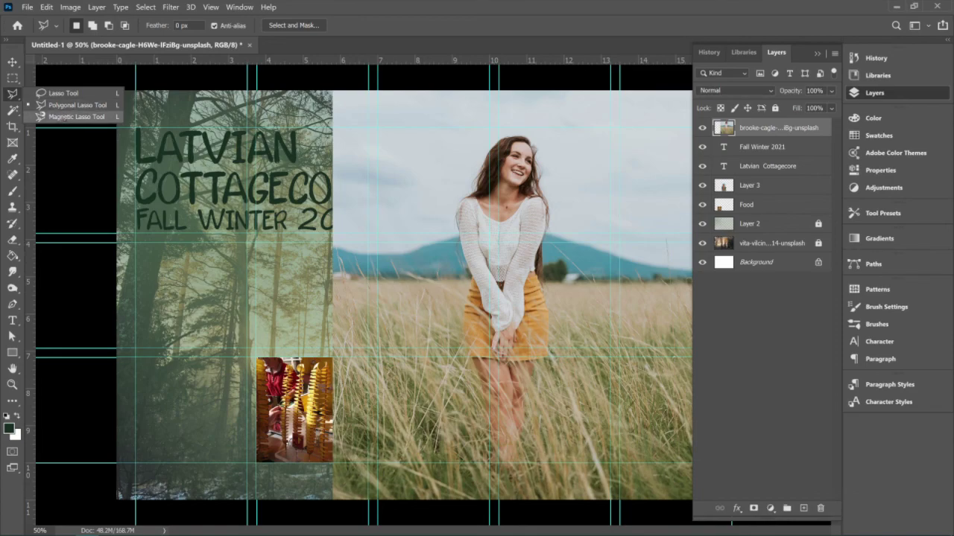
left_click(63, 93)
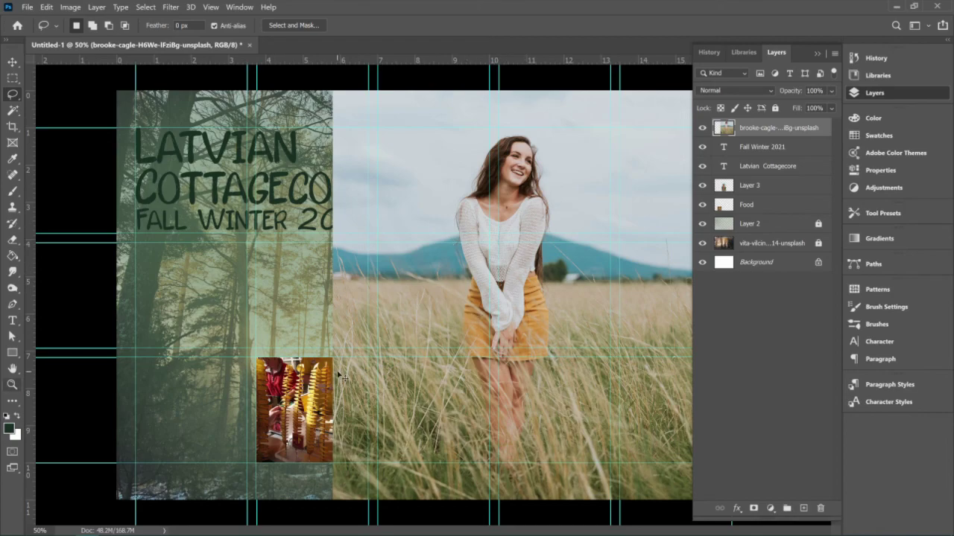
key("ctrl+plus")
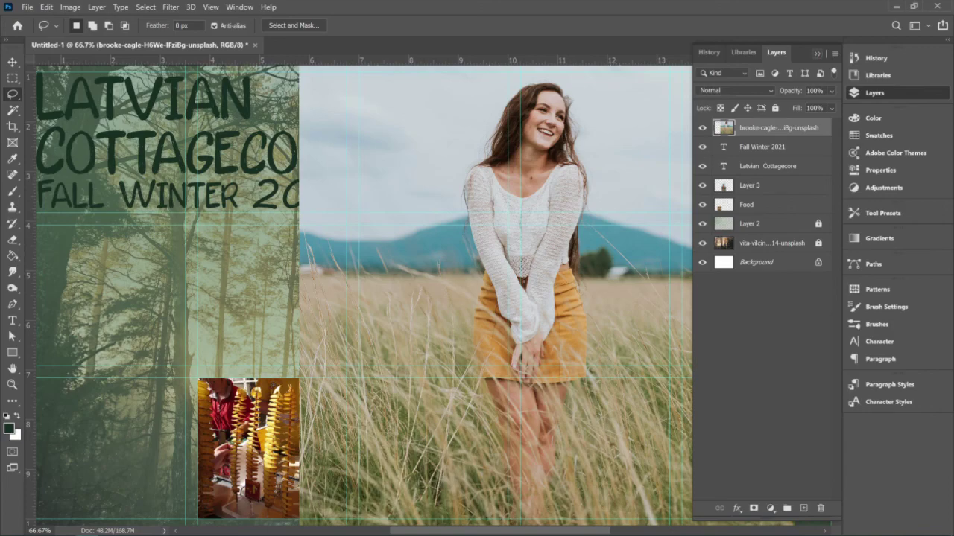
left_click(817, 54)
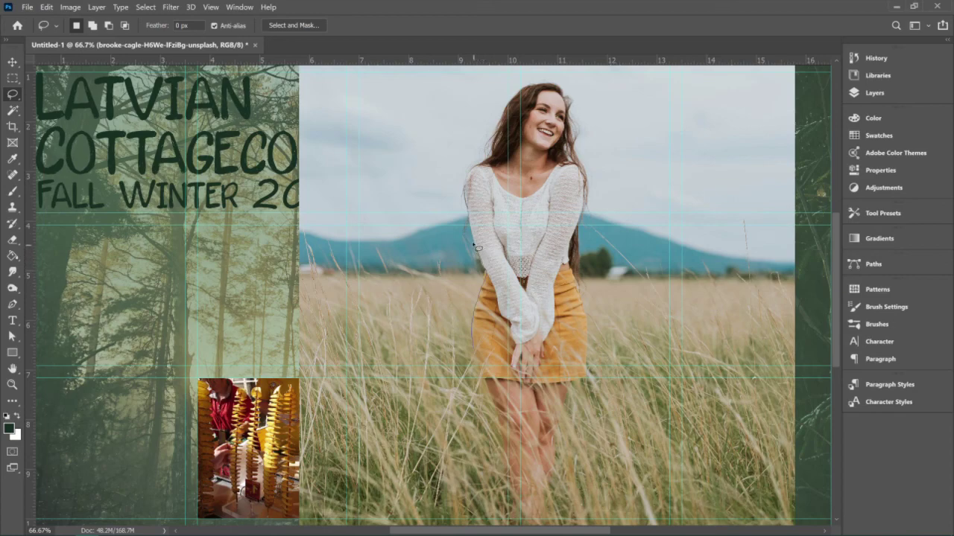
mouse_move(452, 203)
left_mouse_down()
mouse_move(446, 176)
mouse_move(462, 114)
mouse_move(503, 88)
mouse_move(556, 73)
mouse_move(593, 116)
mouse_move(600, 168)
mouse_move(581, 224)
mouse_move(593, 329)
left_mouse_up()
left_click_drag(594, 379, 588, 393)
left_click_drag(514, 73, 522, 71)
key("ctrl+d")
Outline the woman's hair, shoulders, arms and upper skirt with a Polygonal Lasso selection on the placed photo
right_click(12, 93)
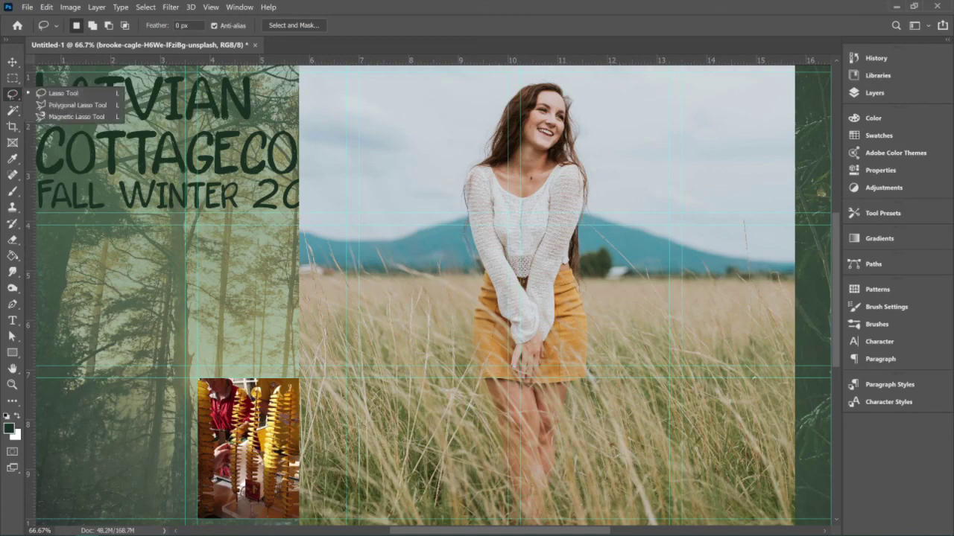
left_click(77, 105)
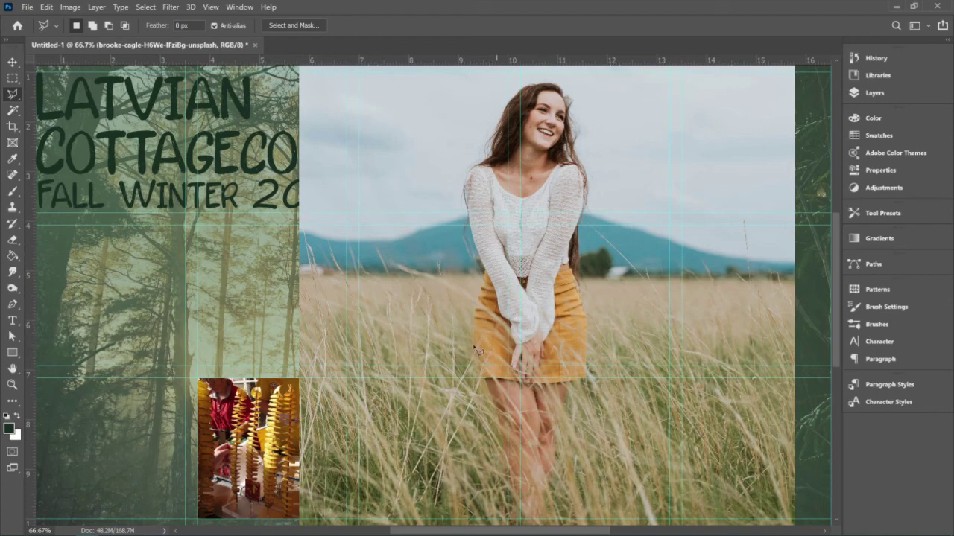
left_click_drag(347, 166, 358, 106)
left_click(390, 154)
left_click(419, 93)
left_click(431, 165)
left_click(391, 234)
left_click(330, 234)
left_click(326, 187)
left_click(340, 180)
left_click(357, 168)
scroll(503, 165, "up", 1)
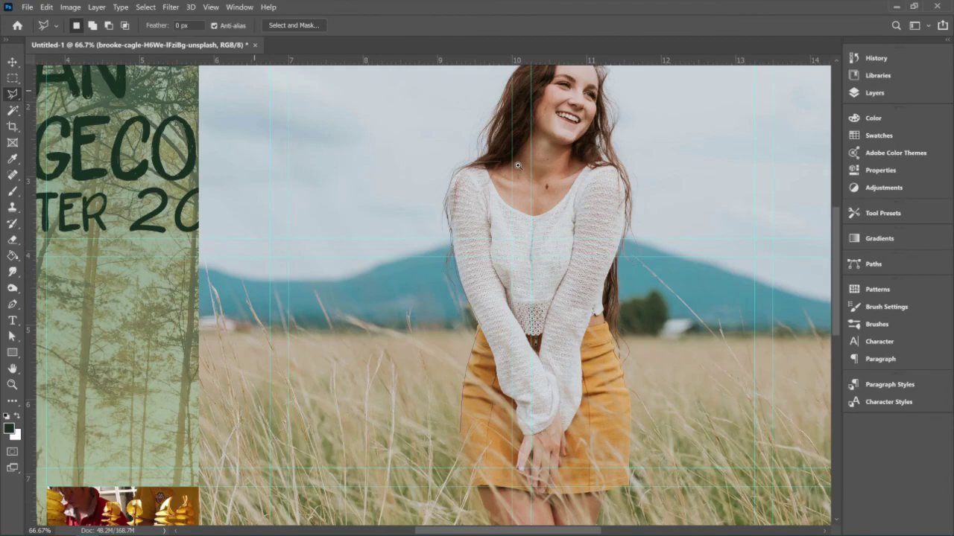
scroll(517, 169, "up", 2)
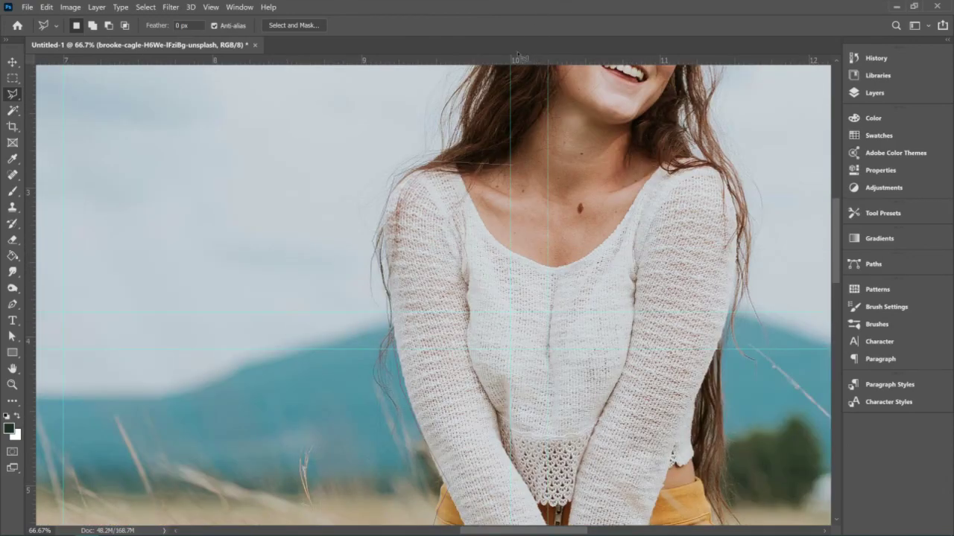
scroll(531, 45, "up", 1)
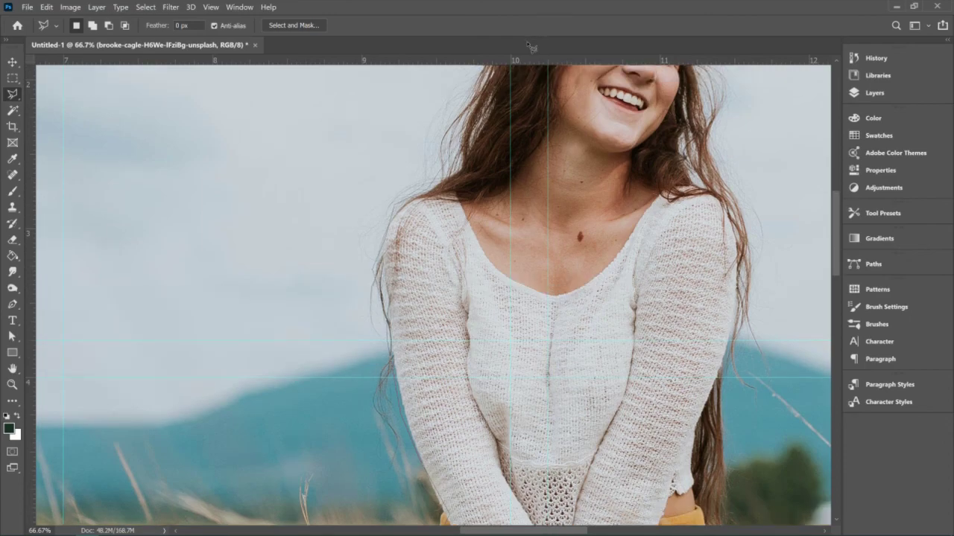
scroll(530, 46, "up", 2)
scroll(422, 179, "up", 1)
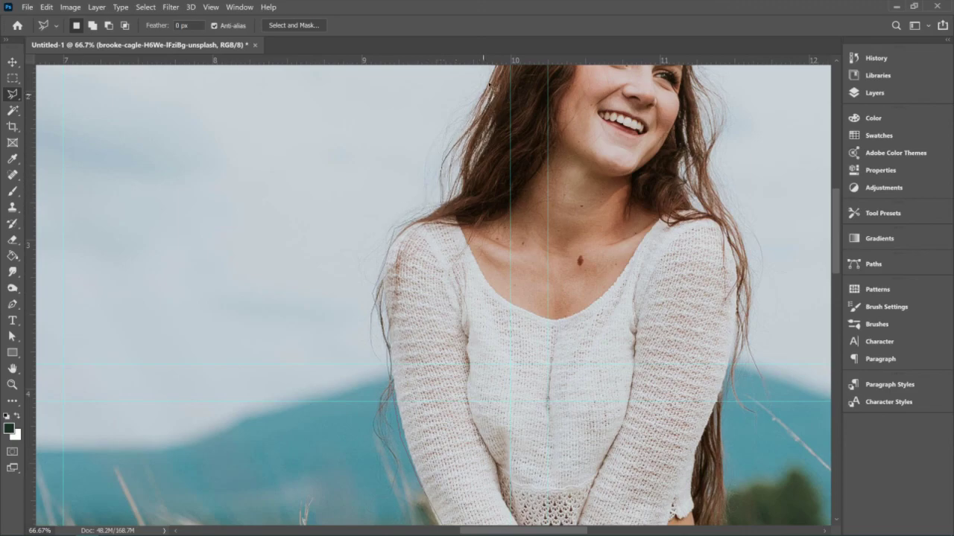
scroll(501, 67, "up", 1)
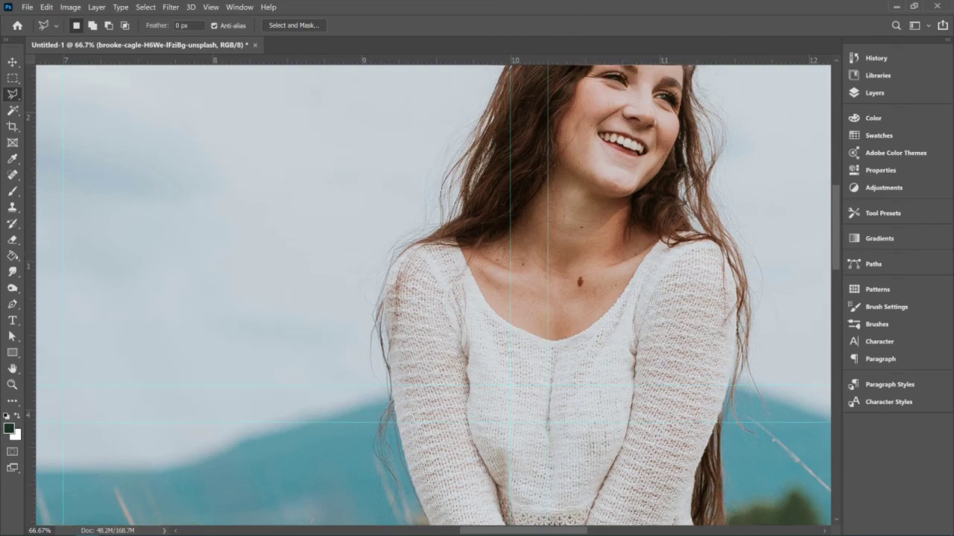
scroll(521, 74, "up", 1)
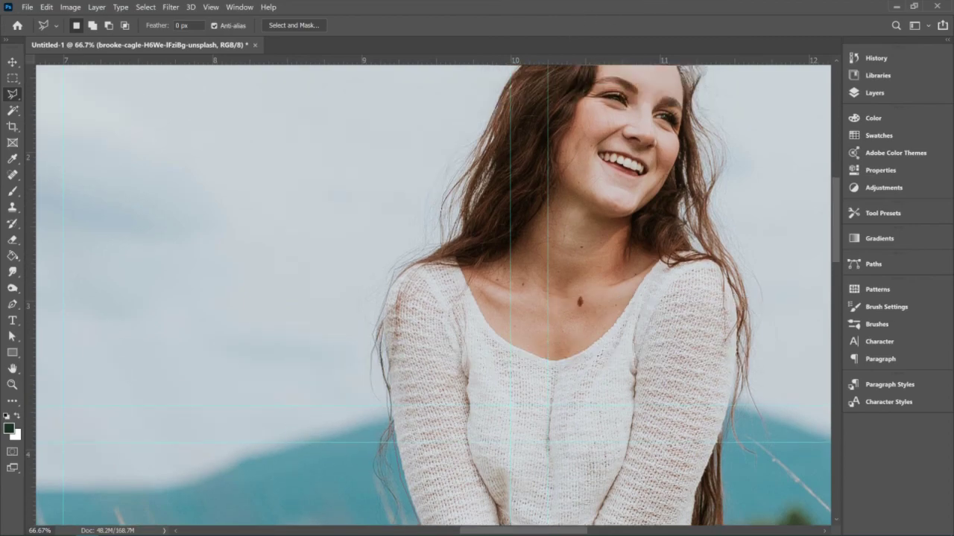
scroll(522, 75, "up", 1)
scroll(525, 134, "up", 1)
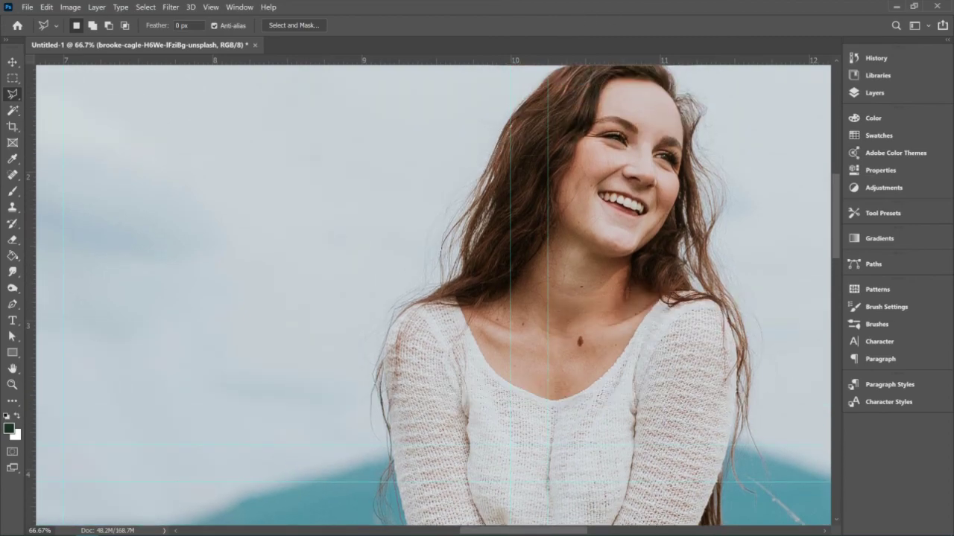
scroll(527, 144, "up", 1)
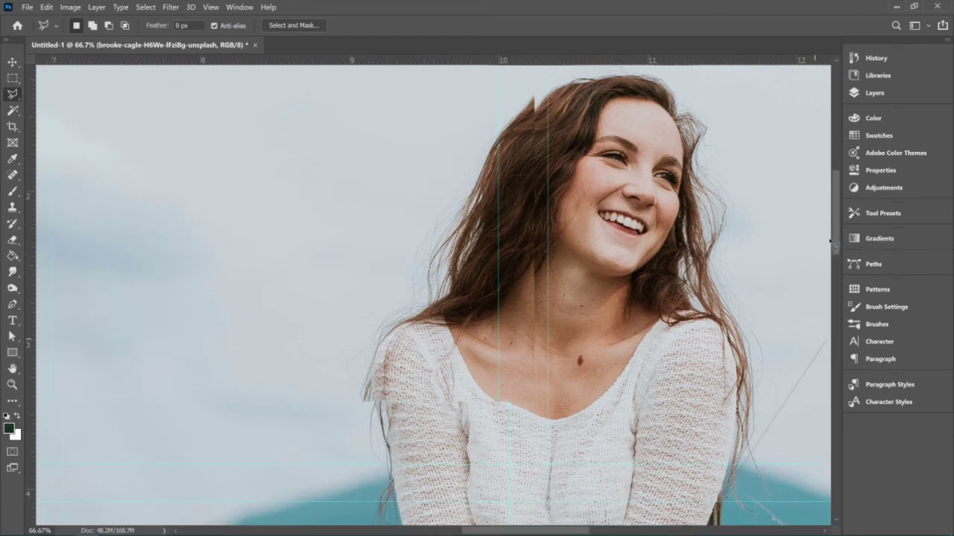
scroll(827, 341, "right", 1)
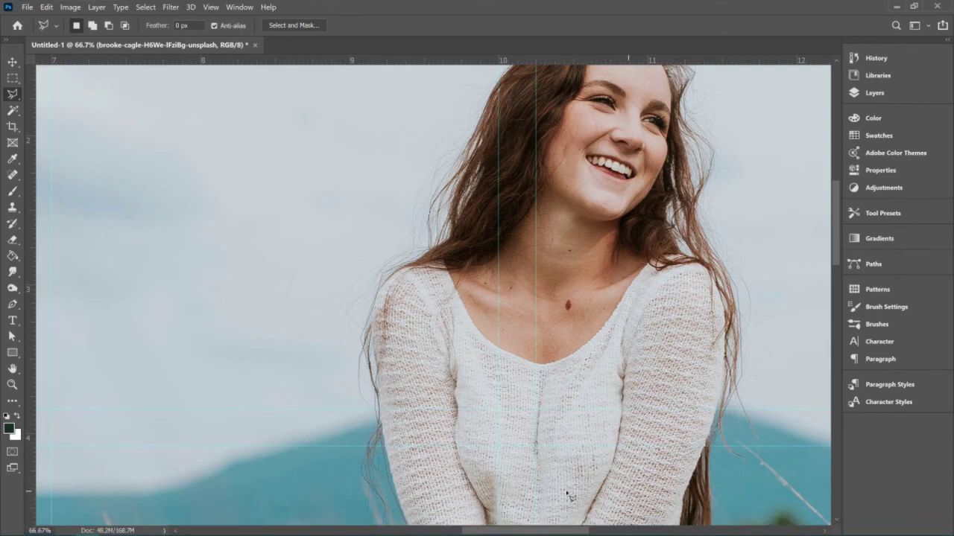
left_click(617, 435)
Add the woman's hands, waist, loose hair ends and the skirt down to just below her wrists to the polygonal selection
key("ctrl+plus")
key("ctrl+plus")
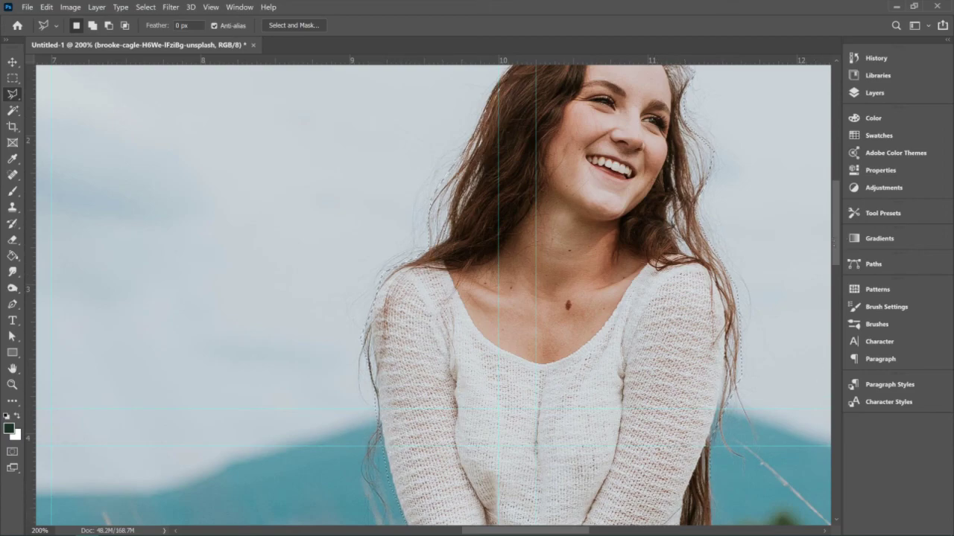
scroll(433, 298, "down", 3)
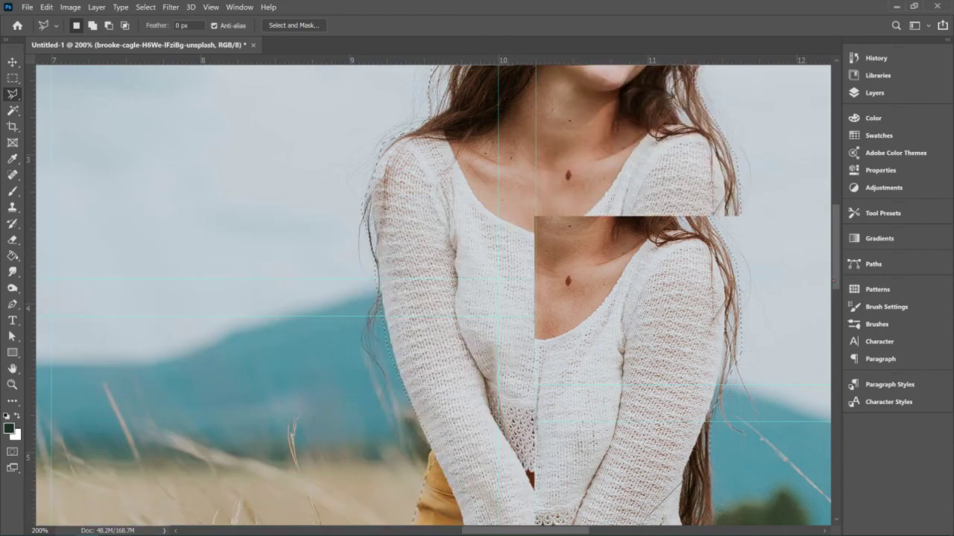
scroll(432, 298, "down", 4)
scroll(659, 171, "down", 1)
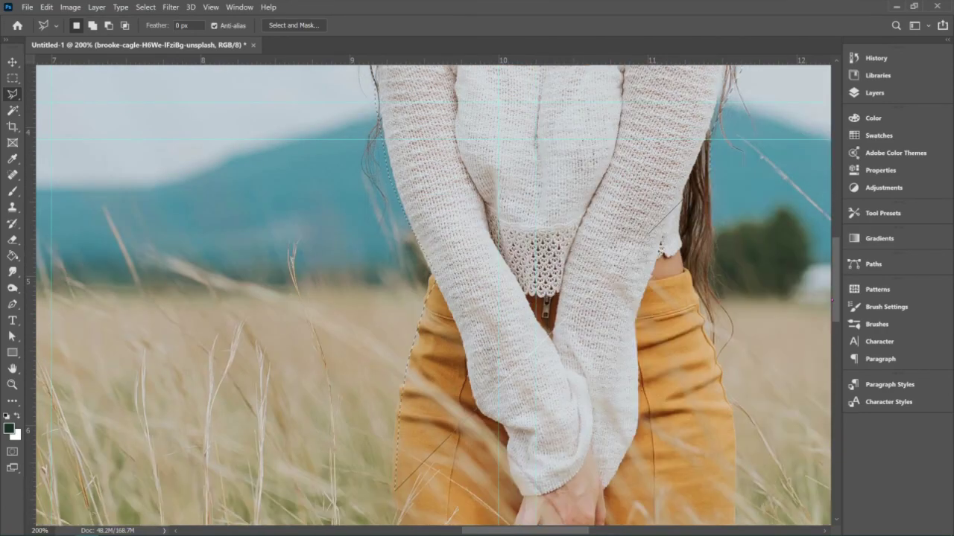
key("shift")
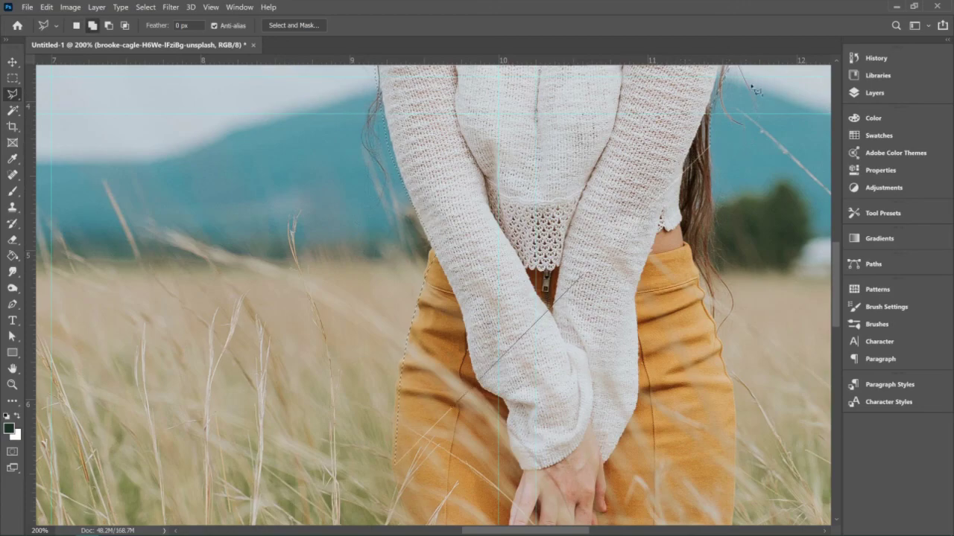
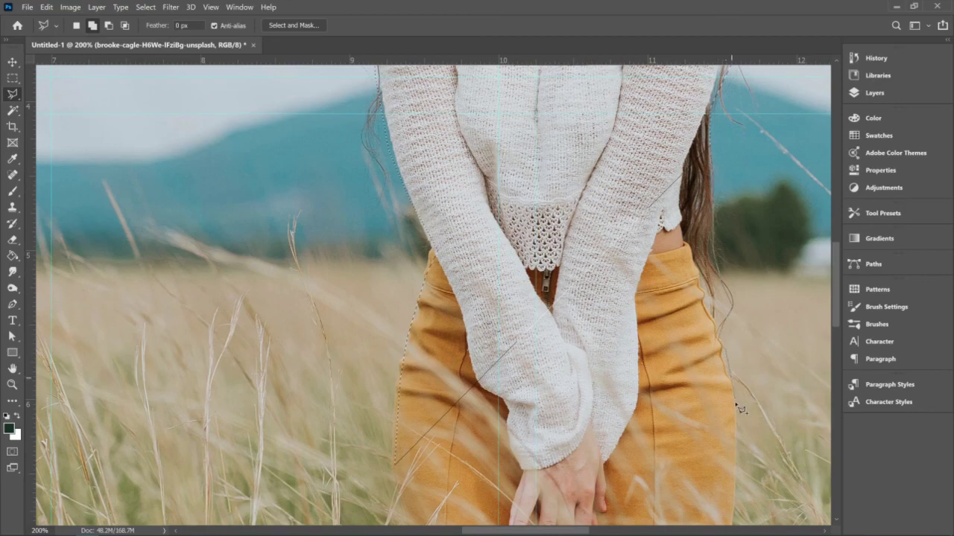
left_click(735, 508)
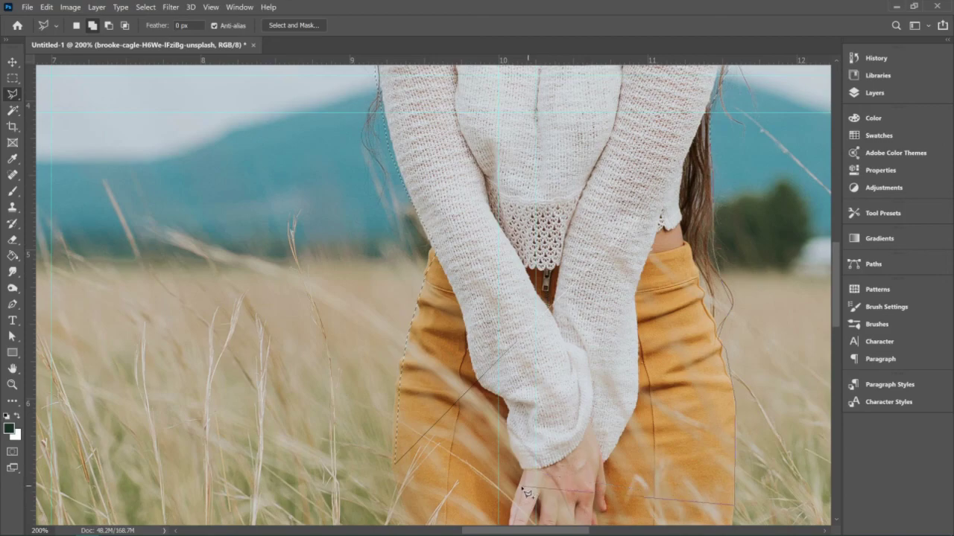
left_click(524, 490)
left_click(395, 462)
key("Return")
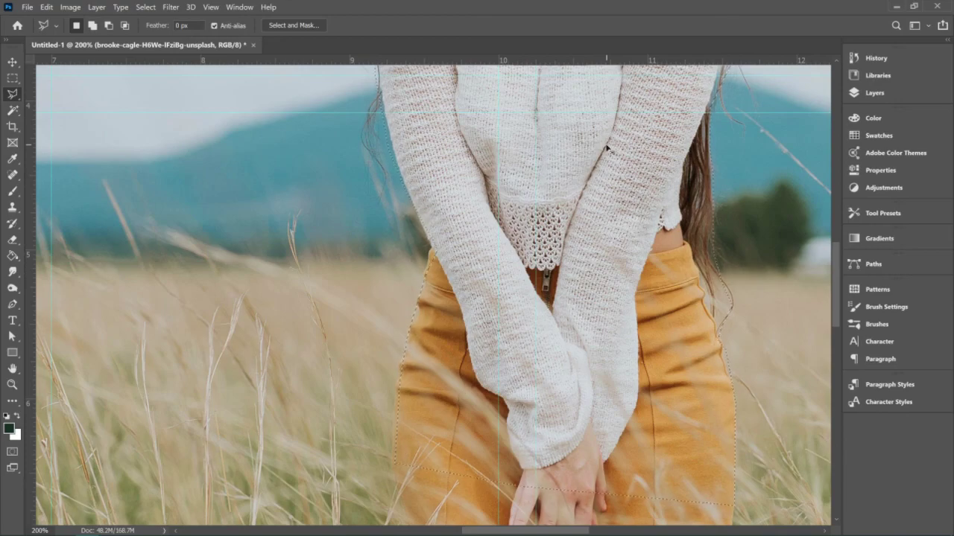
Duplicate the placed woman photo's layer, keeping the selection around her active
key("ctrl+minus")
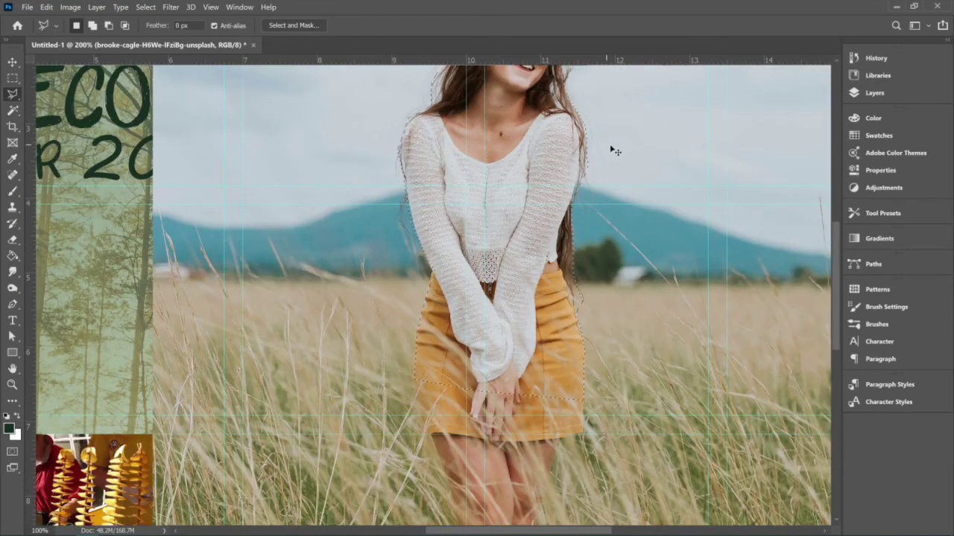
key("ctrl+minus")
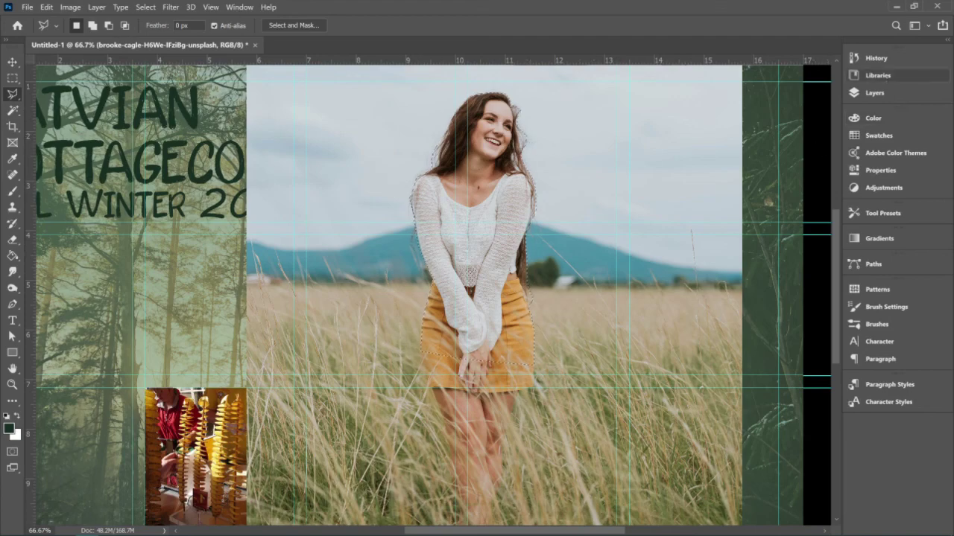
left_click(878, 75)
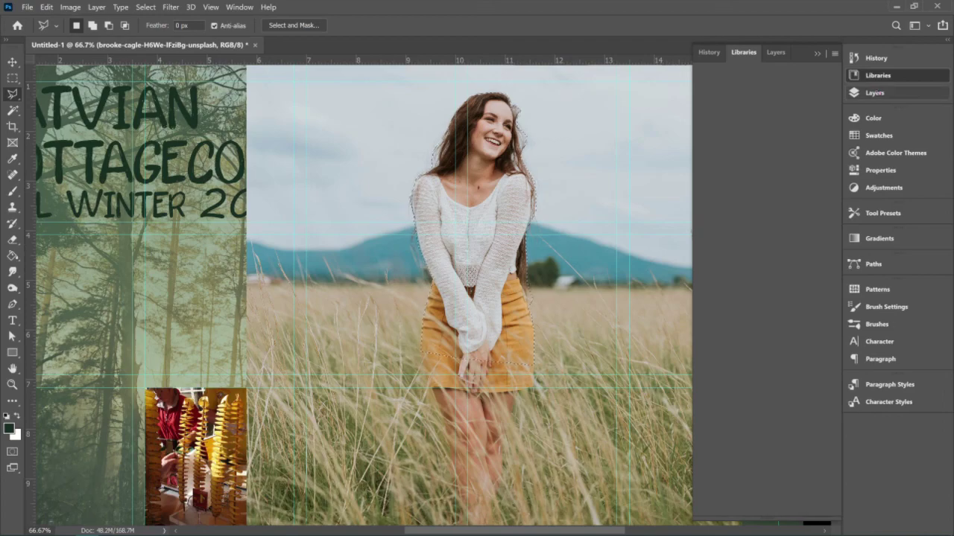
left_click(874, 93)
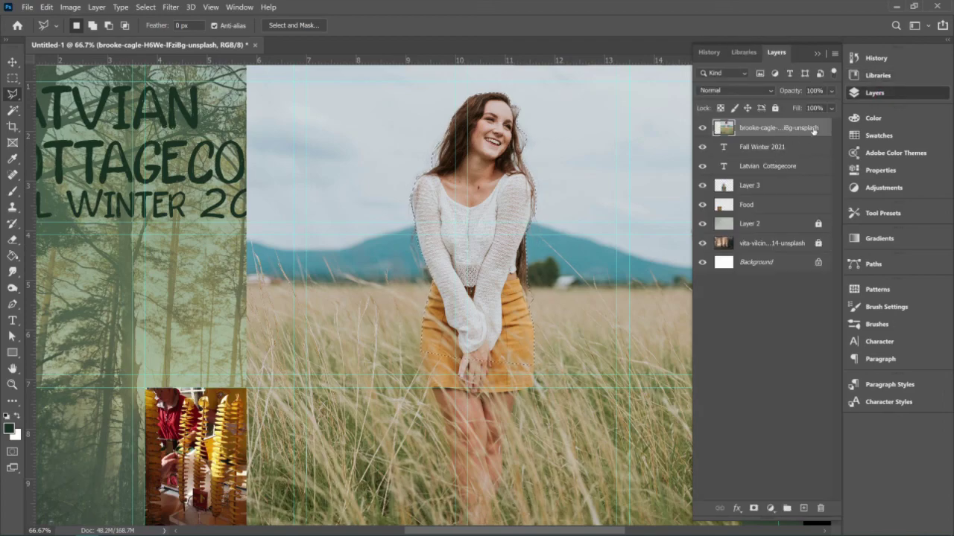
right_click(819, 128)
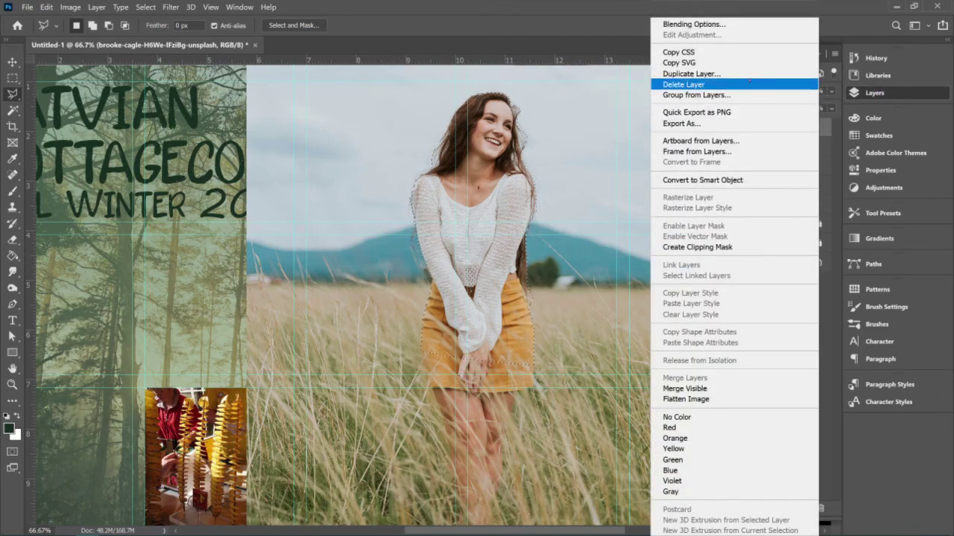
left_click(728, 74)
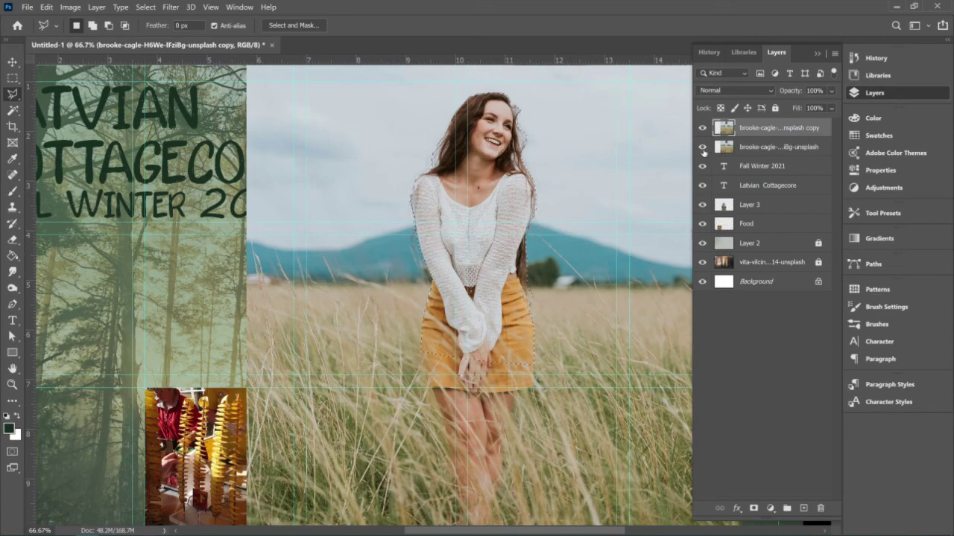
Hide the original photo layer, invert the selection, delete the woman's surroundings from the duplicate layer, and clear the selection
left_click(759, 148, "shift")
key("ctrl+shift+i")
key("Delete")
key("ctrl+d")
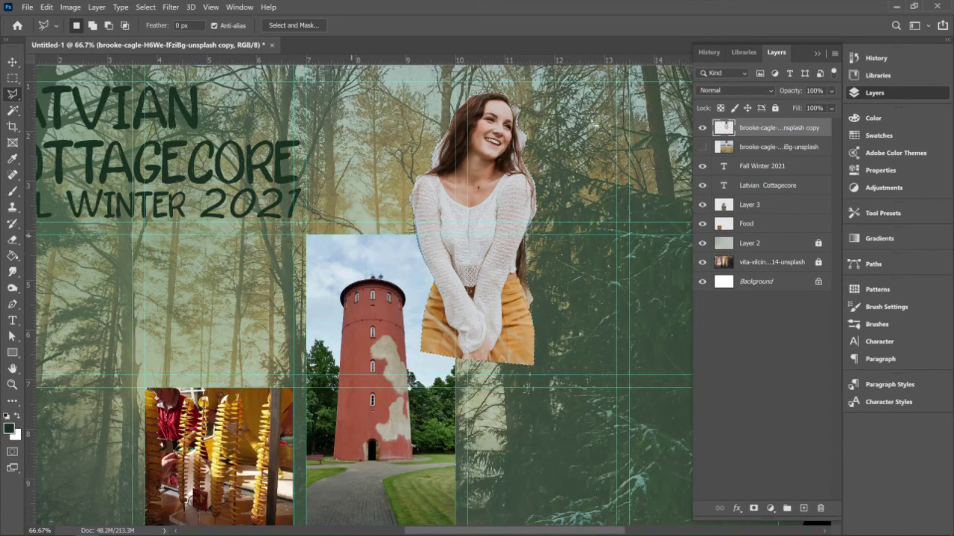
Make the original photo layer active and visible, hide the cut-out copy, and activate the Rectangular Marquee tool
left_click(760, 153)
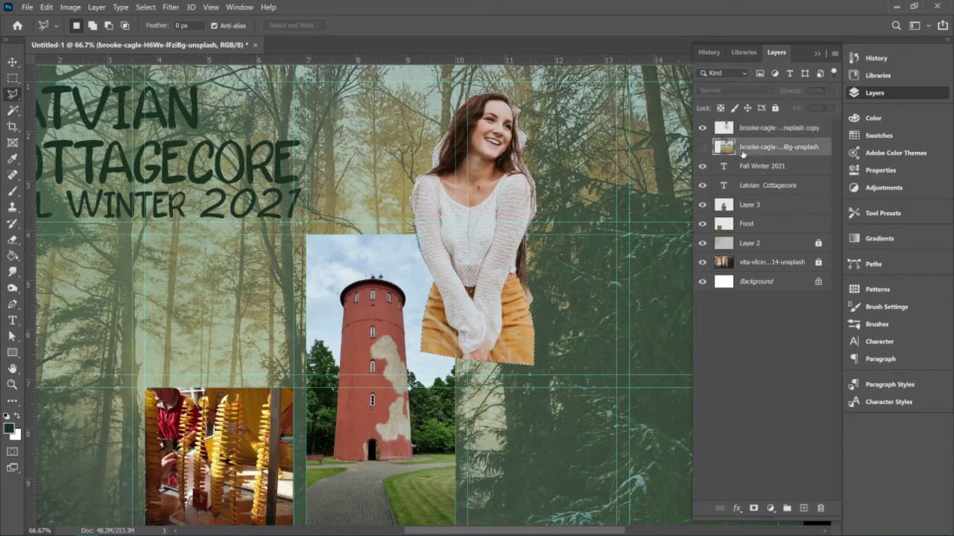
left_click(701, 147)
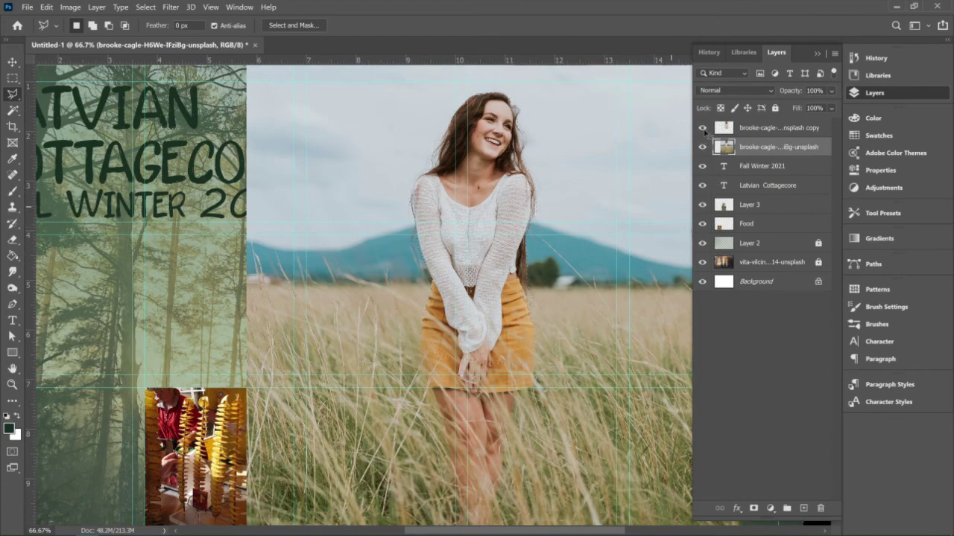
left_click(702, 128)
key("m")
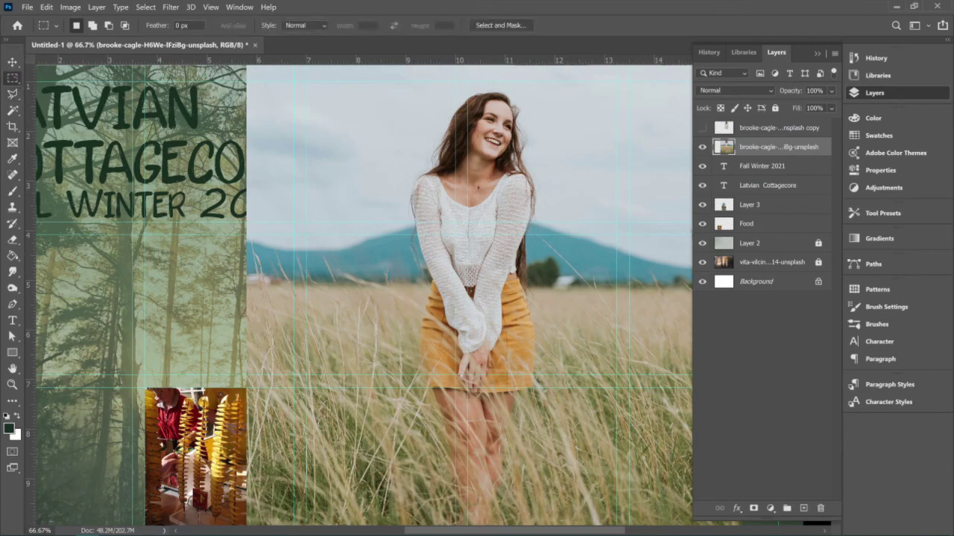
right_click(12, 77)
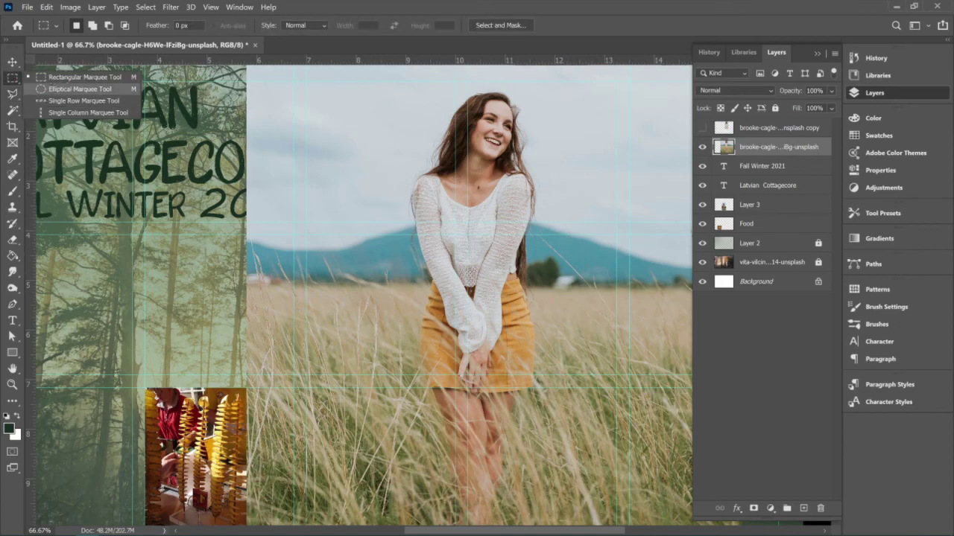
left_click(75, 78)
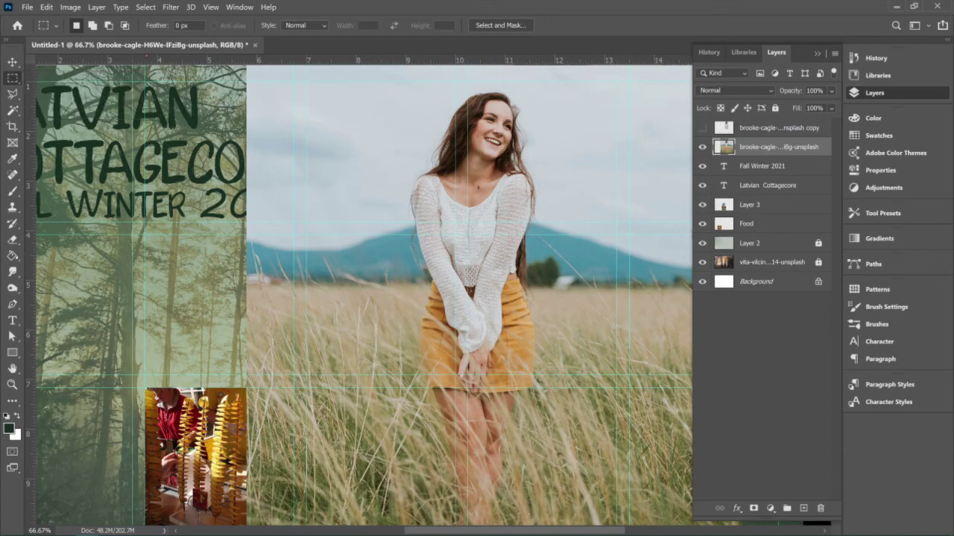
Try to delete the original woman photo from the sky down to her hands with an unfeathered rectangular selection, and undo it
scroll(394, 134, "up", 2)
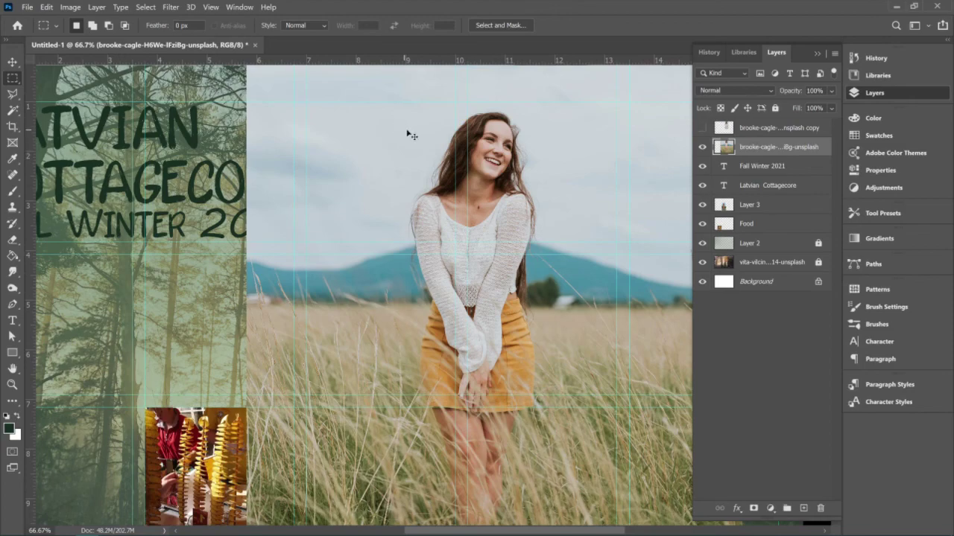
key("ctrl+minus")
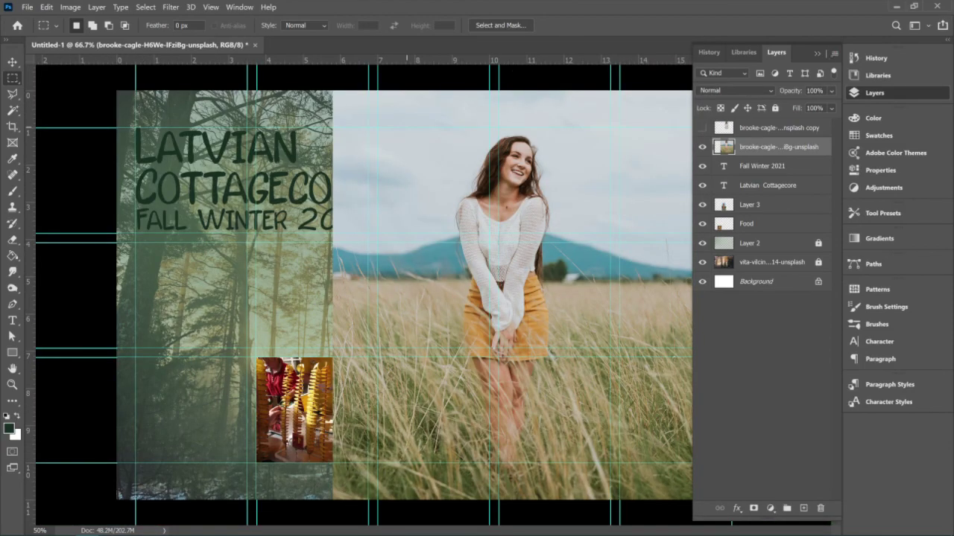
key("F7")
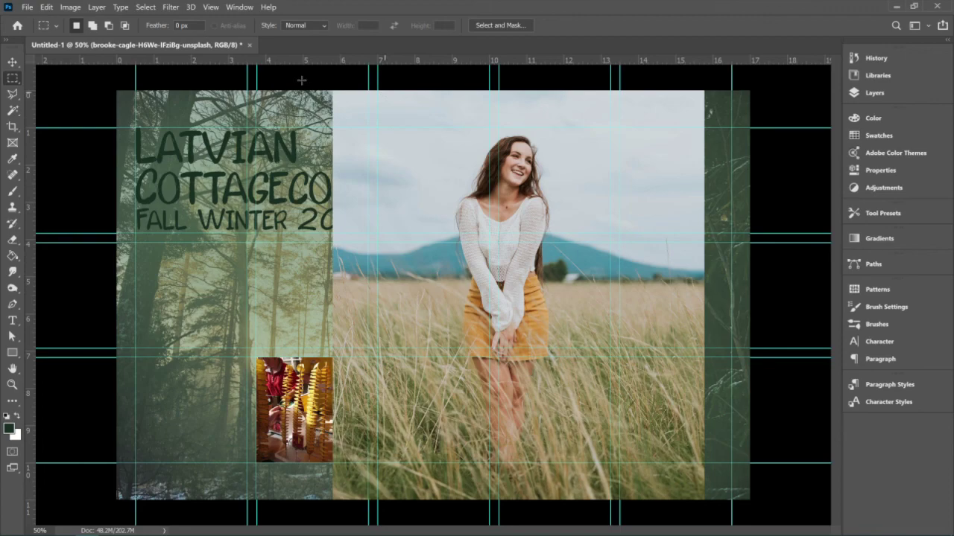
left_click_drag(323, 118, 718, 313)
key("Delete")
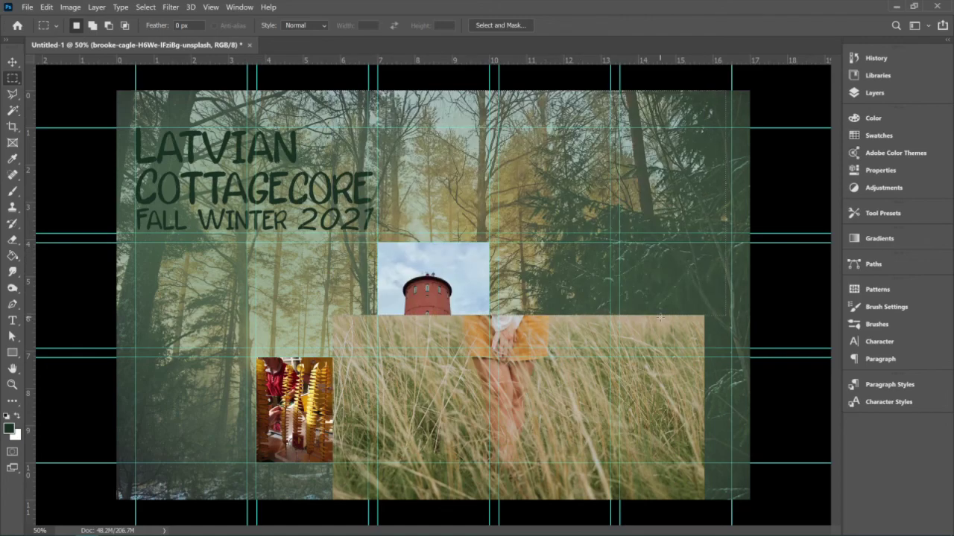
key("ctrl+z")
key("ctrl+z")
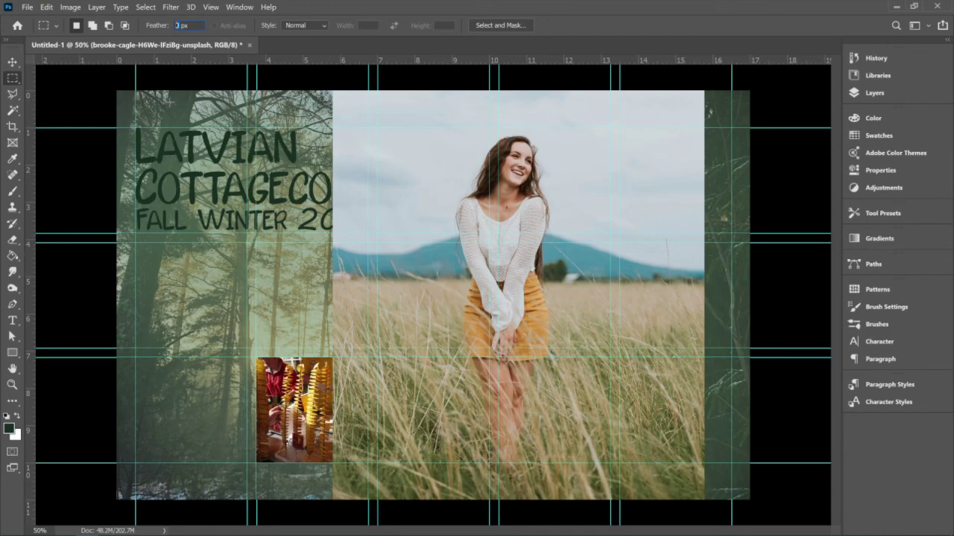
Set the marquee feather to 100 px and select the woman photo from the sky down to her hands
type("100")
left_click_drag(329, 93, 727, 325)
key("BackSpace")
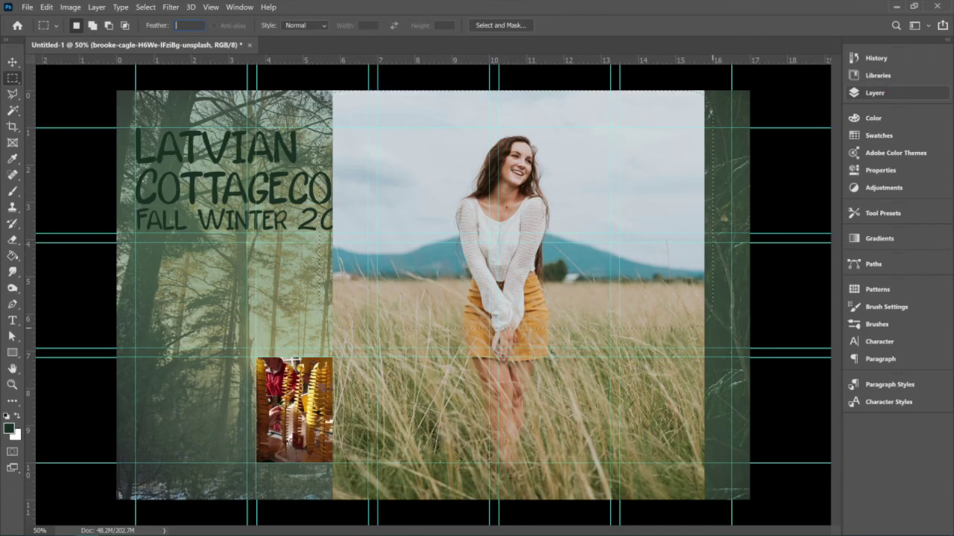
left_click(876, 94)
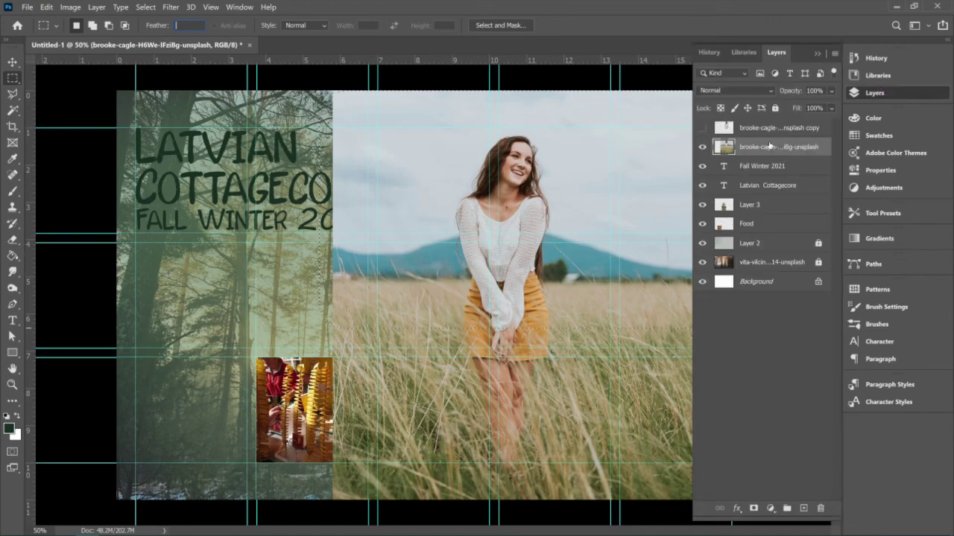
type("100")
key("Return")
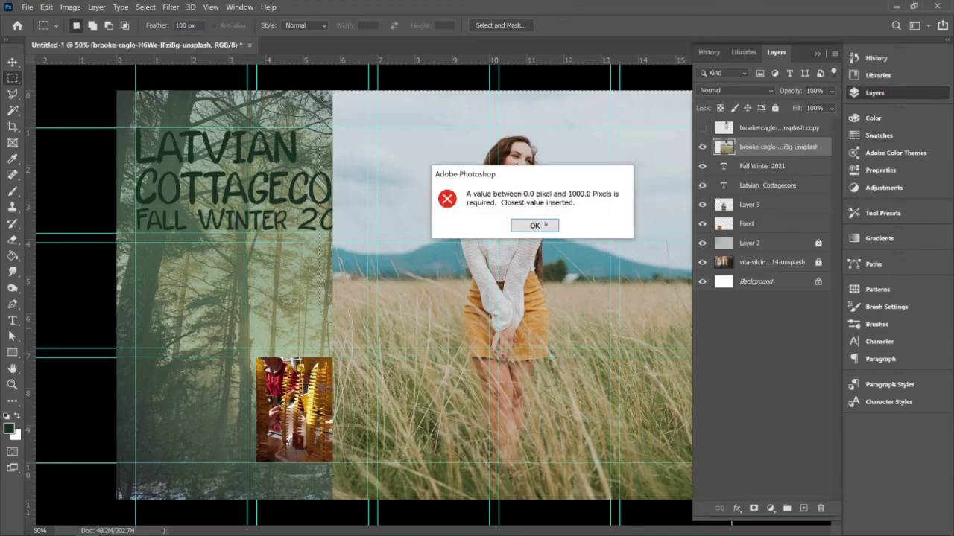
left_click(534, 225)
left_click_drag(342, 102, 536, 217)
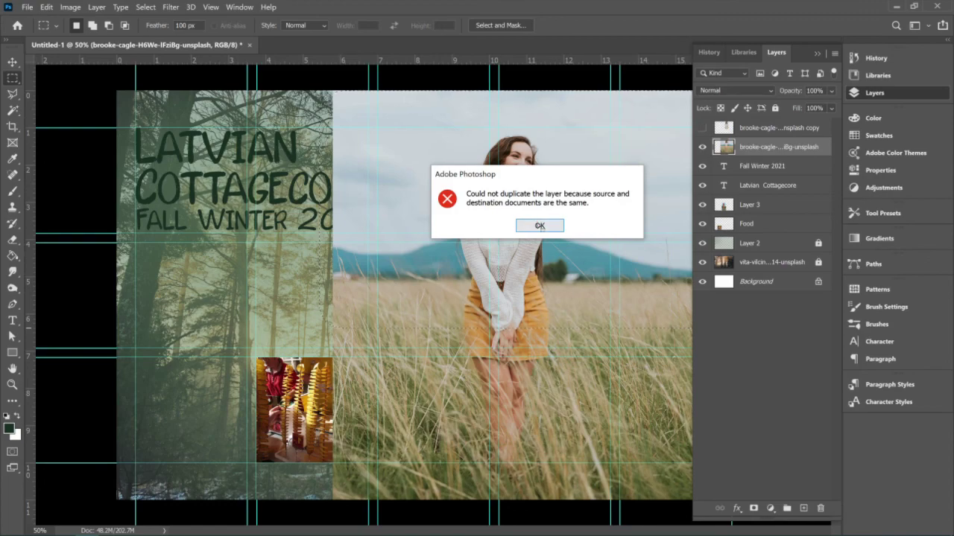
left_click(539, 225)
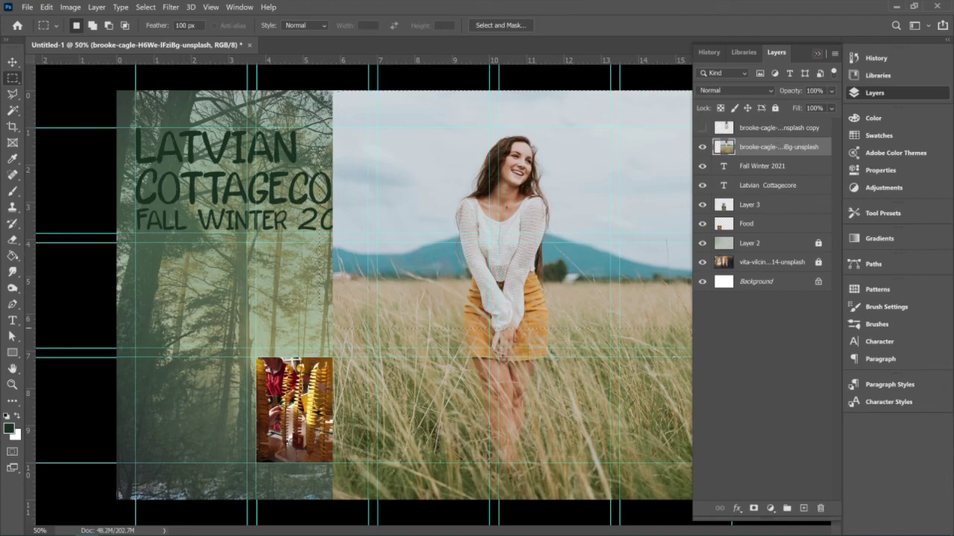
Delete the feathered selection from the original photo layer and show the cut-out copy above it
left_click(817, 53)
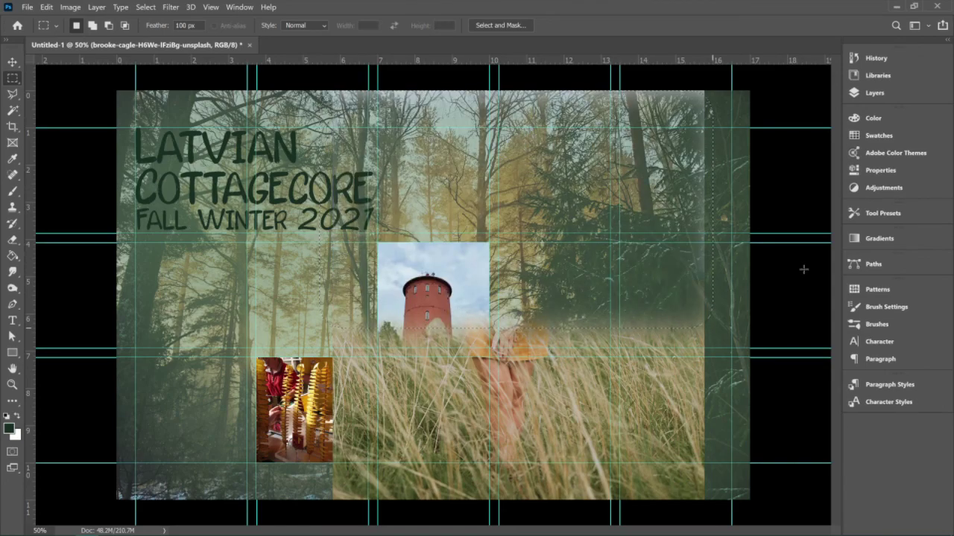
left_click(868, 92)
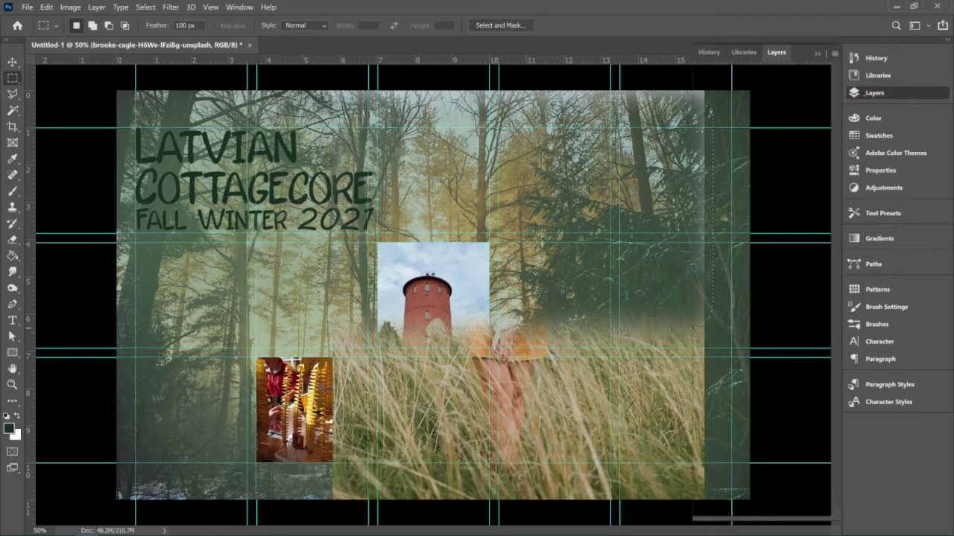
left_click(703, 128)
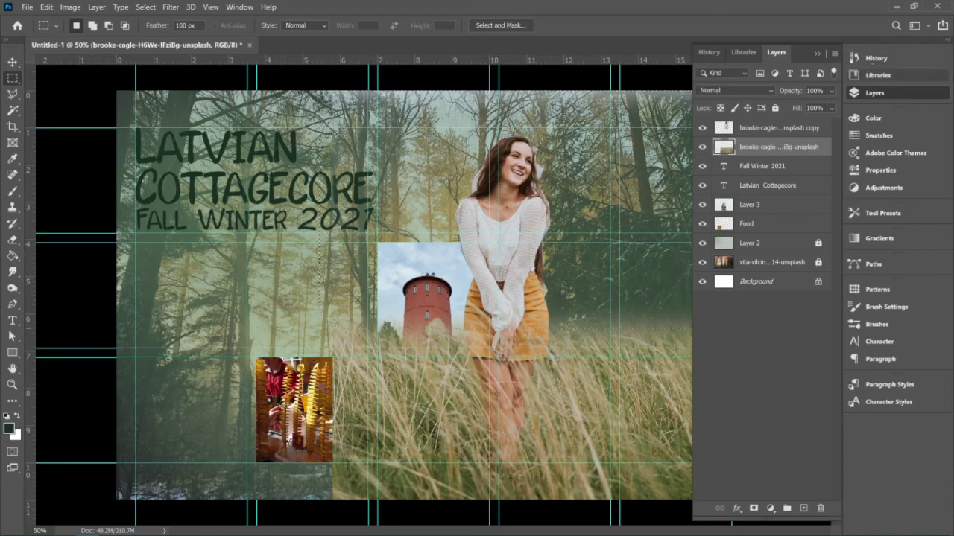
Revert the history to before the feathered deletion and discard the last Rectangular Marquee state
left_click(873, 60)
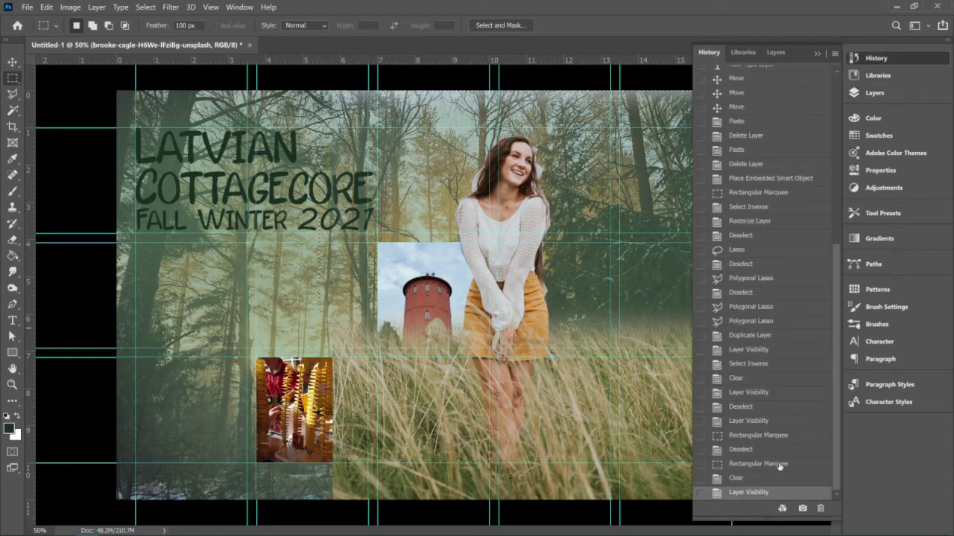
left_click(737, 464)
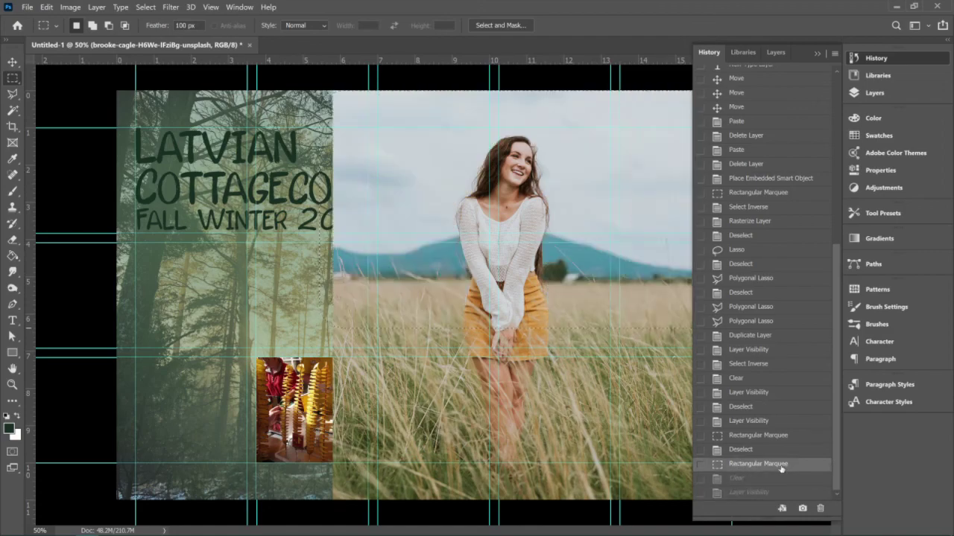
left_click(819, 508)
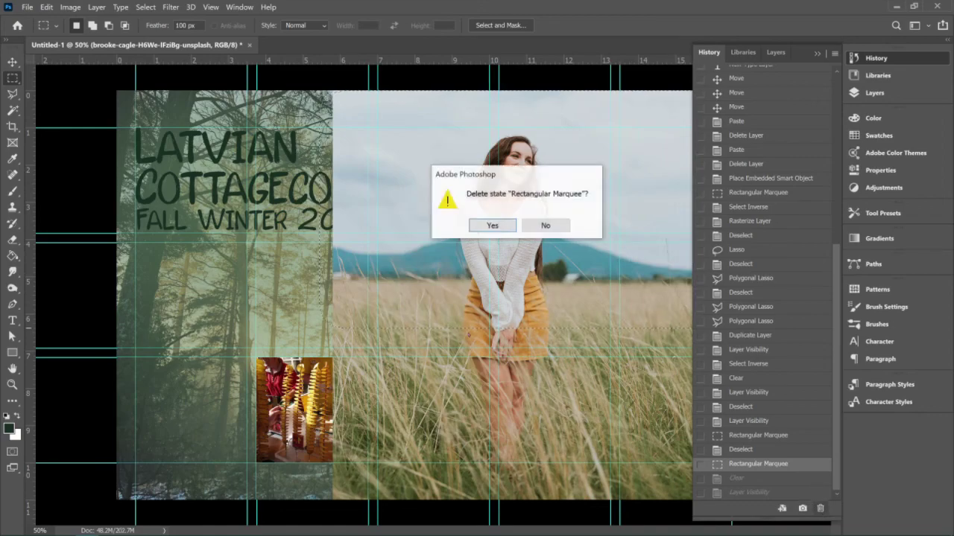
left_click(490, 225)
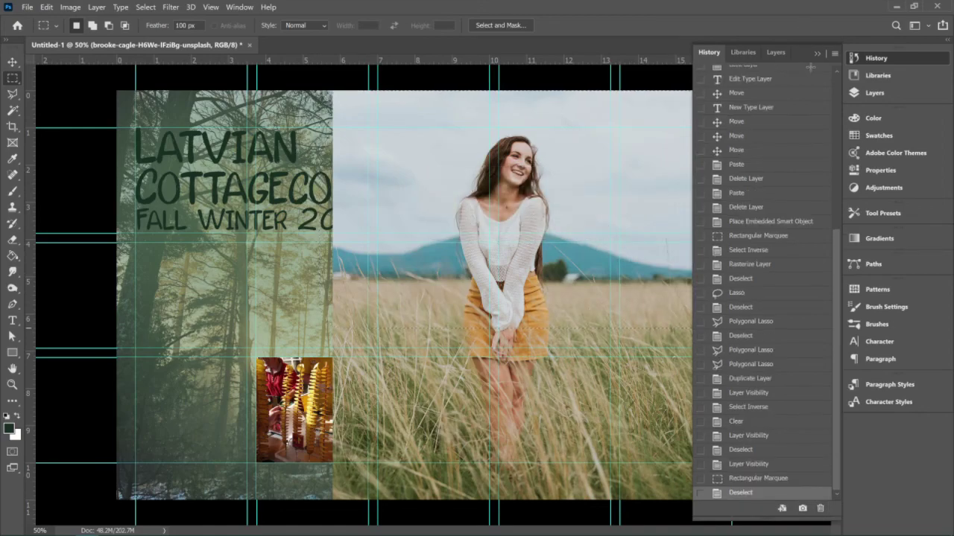
Select the original photo from the sky down to the woman's waist with the 100 px feathered marquee and delete that area
left_click(876, 58)
left_click(874, 93)
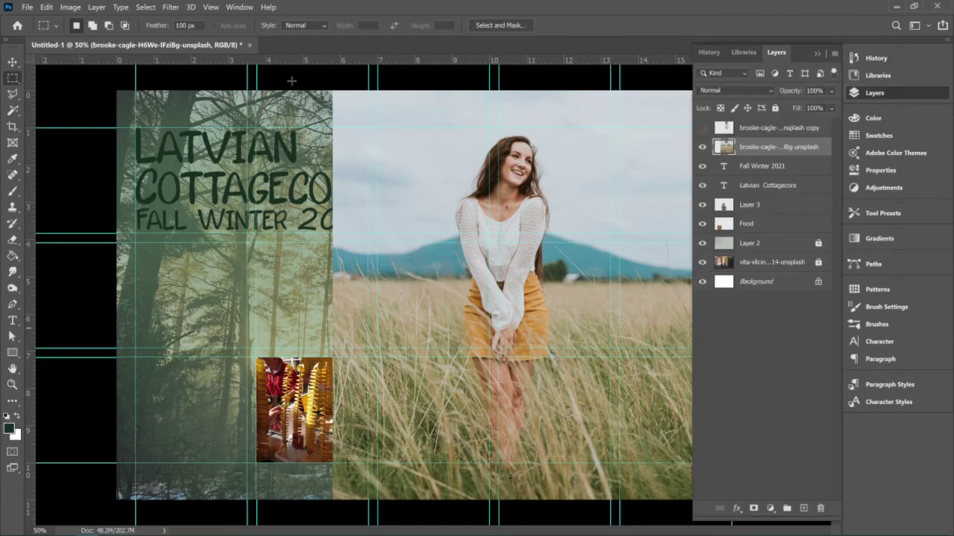
left_click_drag(648, 225, 839, 294)
right_click(766, 148)
key("Escape")
key("Delete")
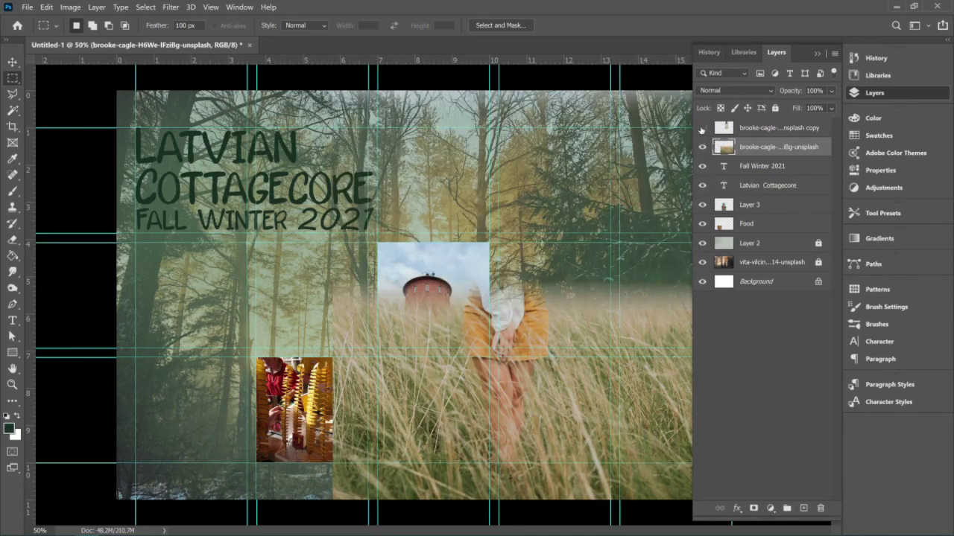
Show the cut-out woman copy and link it with the original photo layer
left_click(701, 129)
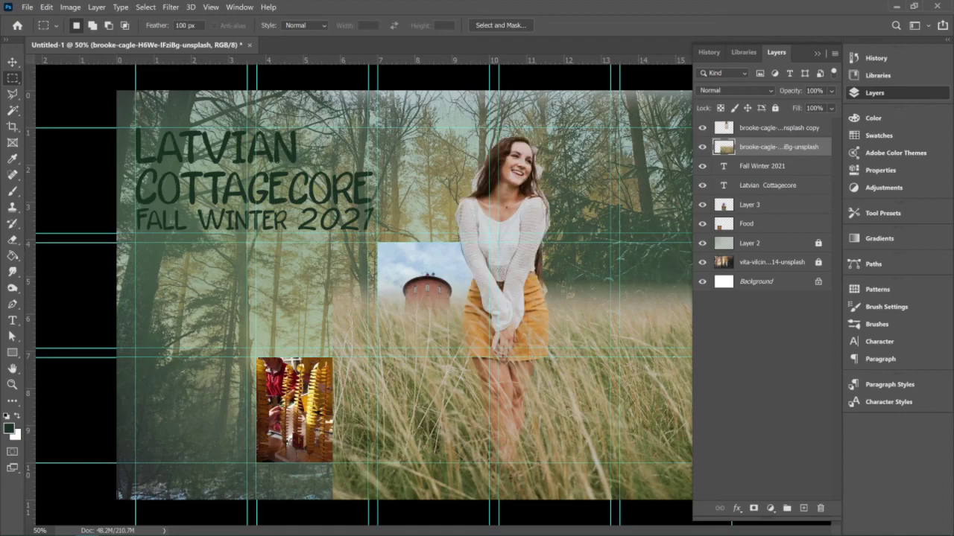
left_click(775, 129, "shift")
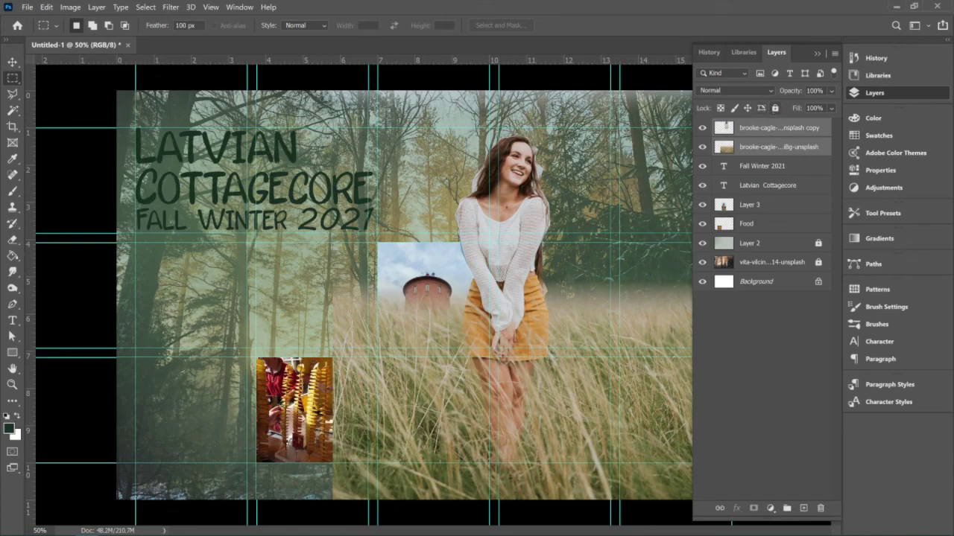
left_click(717, 510)
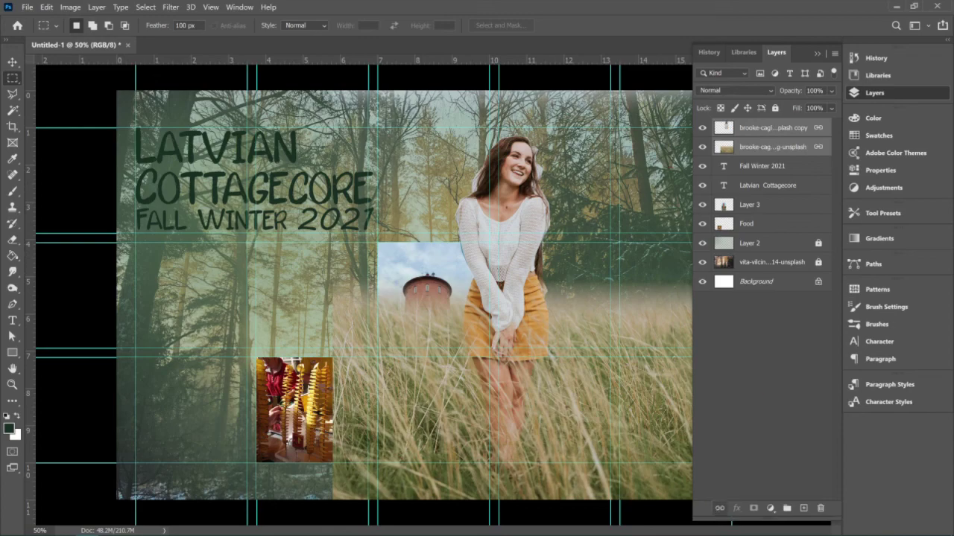
key("ctrl+t")
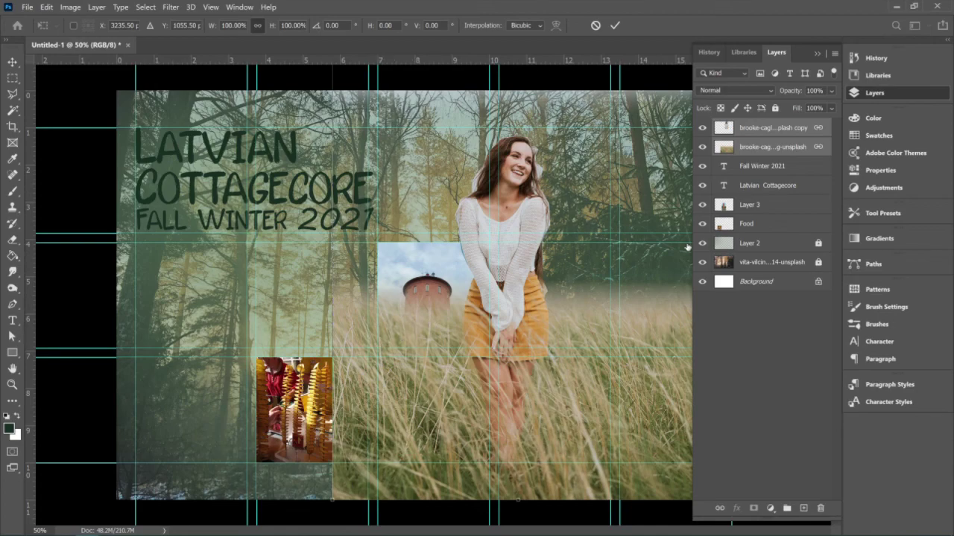
left_click(770, 141, "ctrl")
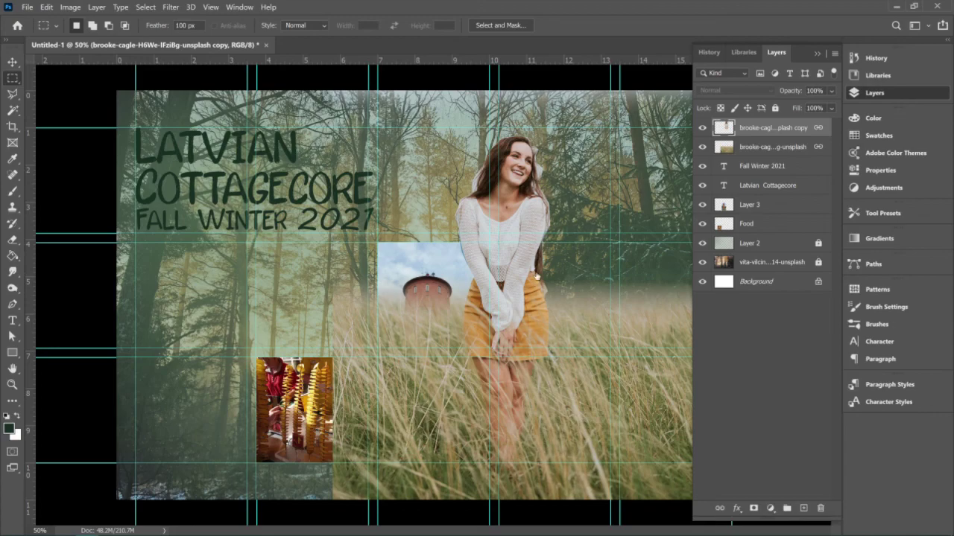
Scale the linked woman and field layers down to 68.53% and move them into the page's lower right corner
key("ctrl+t")
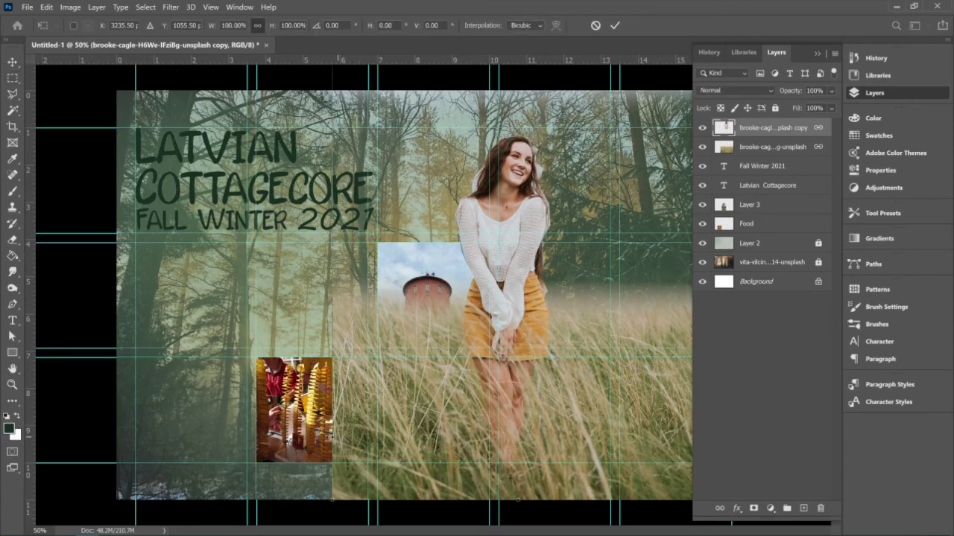
left_click_drag(350, 485, 449, 412)
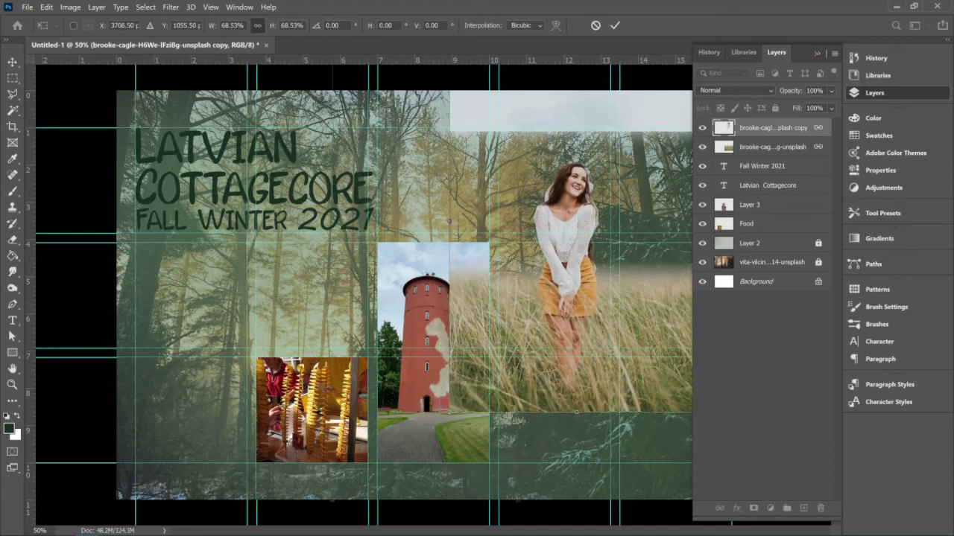
left_click(818, 53)
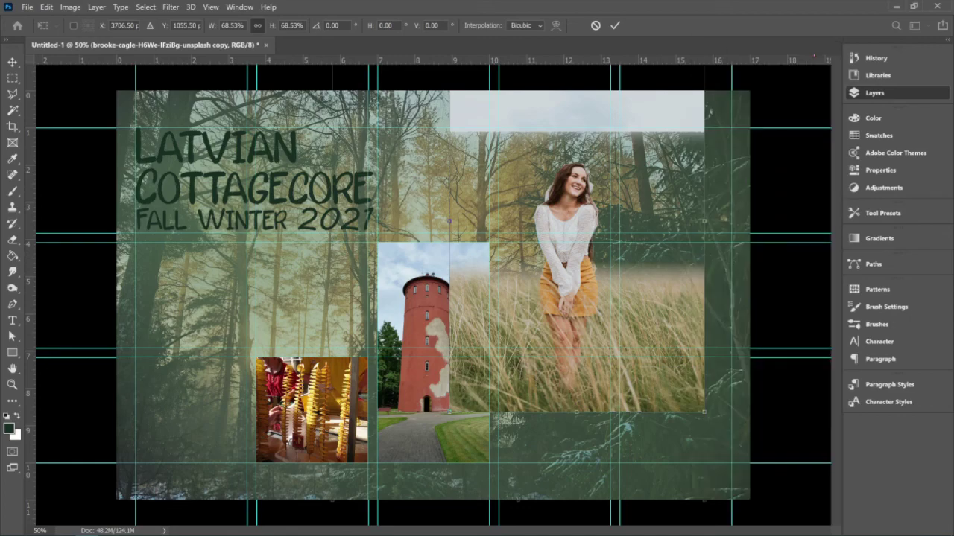
left_click_drag(681, 392, 693, 427)
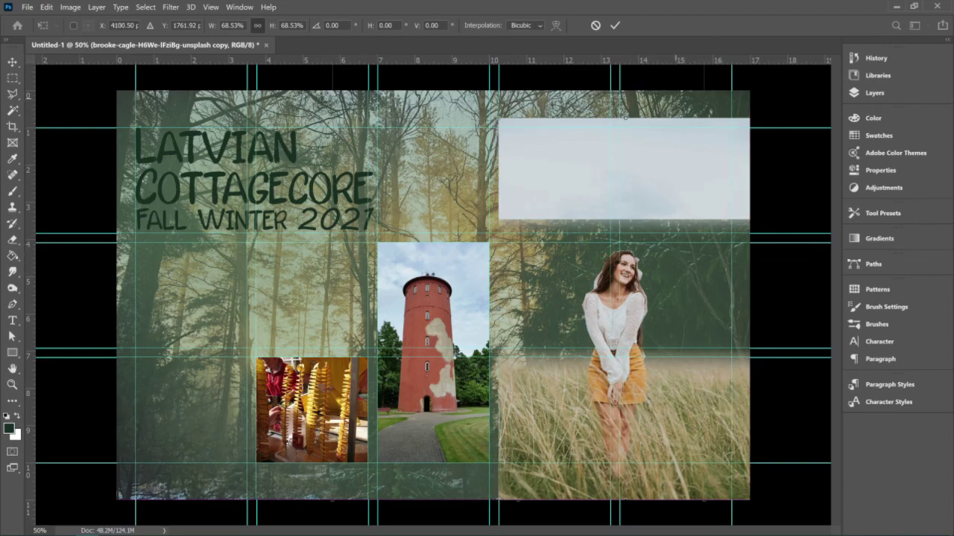
Enlarge the linked woman and field layers to 103.35%, adjust their position against the page's lower right corner, and apply the transform
left_click_drag(636, 65, 638, 29)
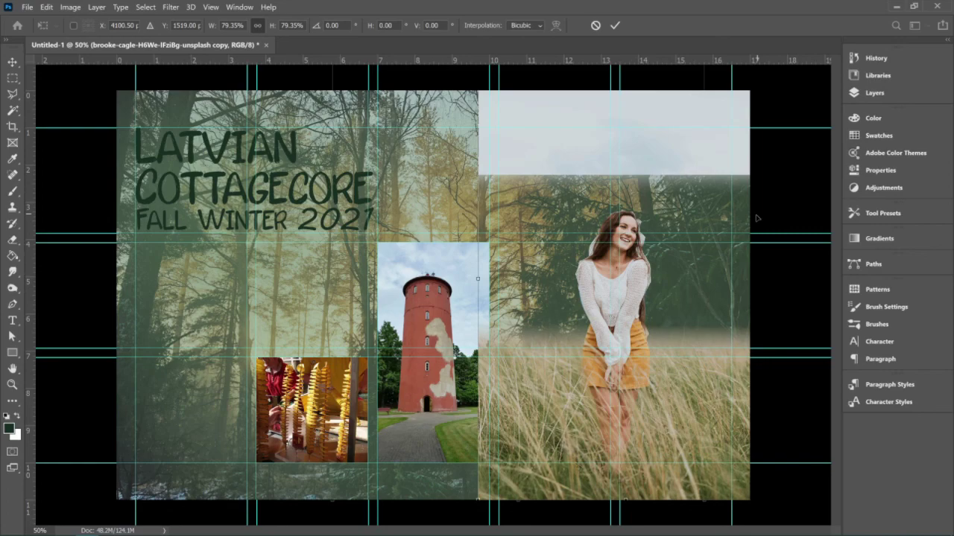
key("ctrl+minus")
left_click_drag(560, 135, 561, 70)
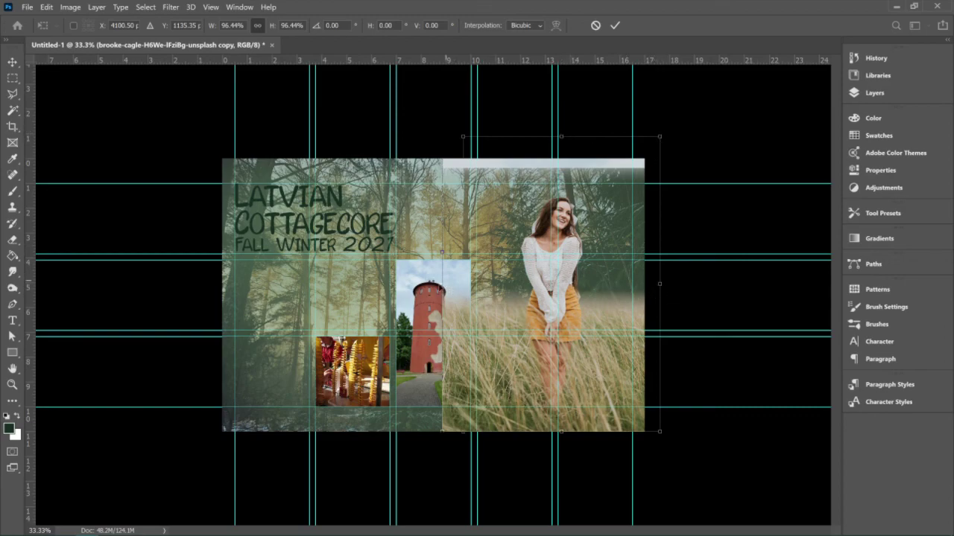
left_click_drag(442, 294, 417, 295)
mouse_move(615, 368)
left_mouse_down()
mouse_move(623, 364)
mouse_move(615, 373)
left_mouse_up()
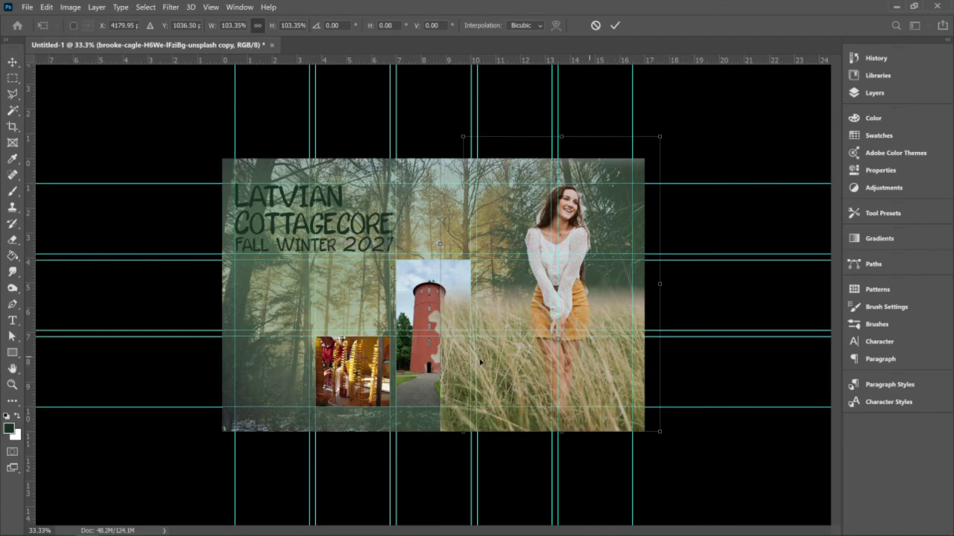
key("Escape")
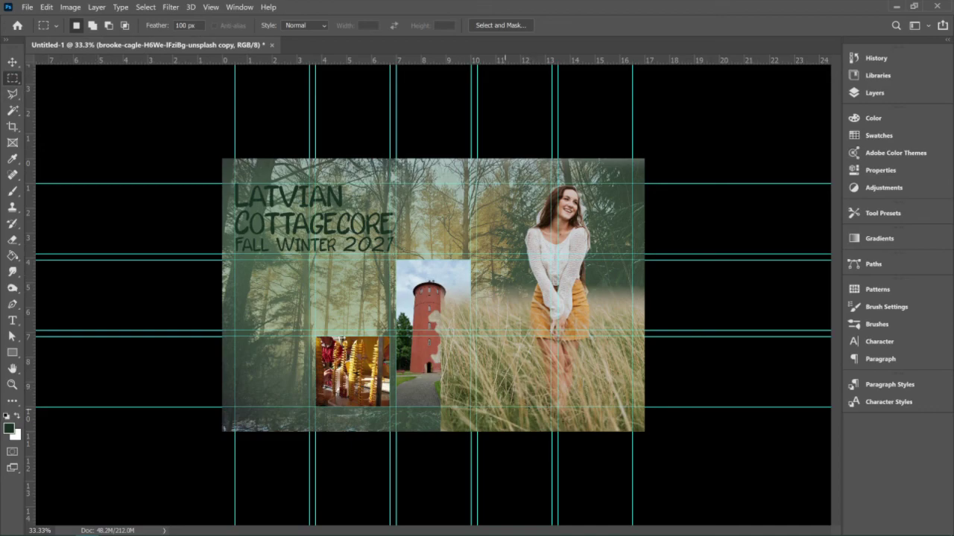
Select the original field photo's layer and set the rectangular marquee's feather to 0 px
left_click_drag(384, 171, 476, 432)
left_click(878, 75)
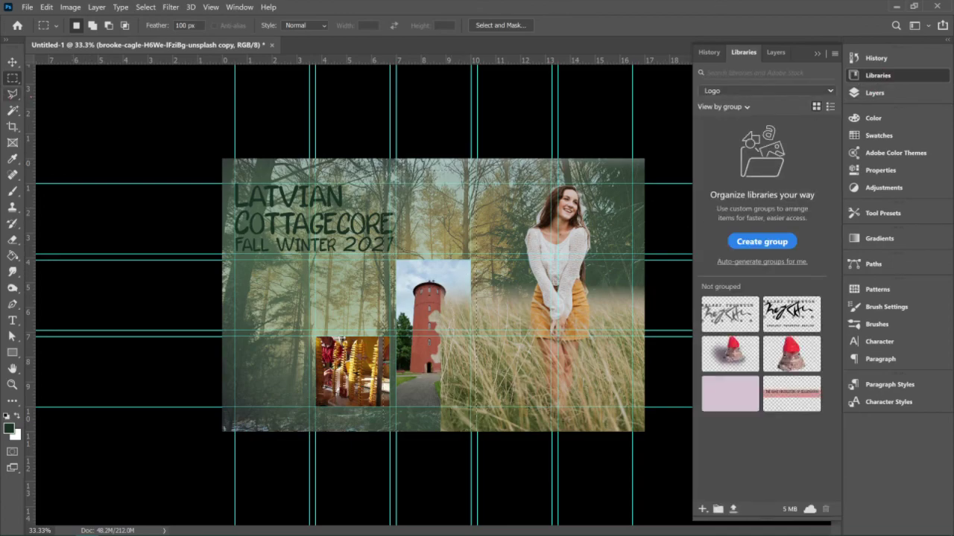
left_click(873, 92)
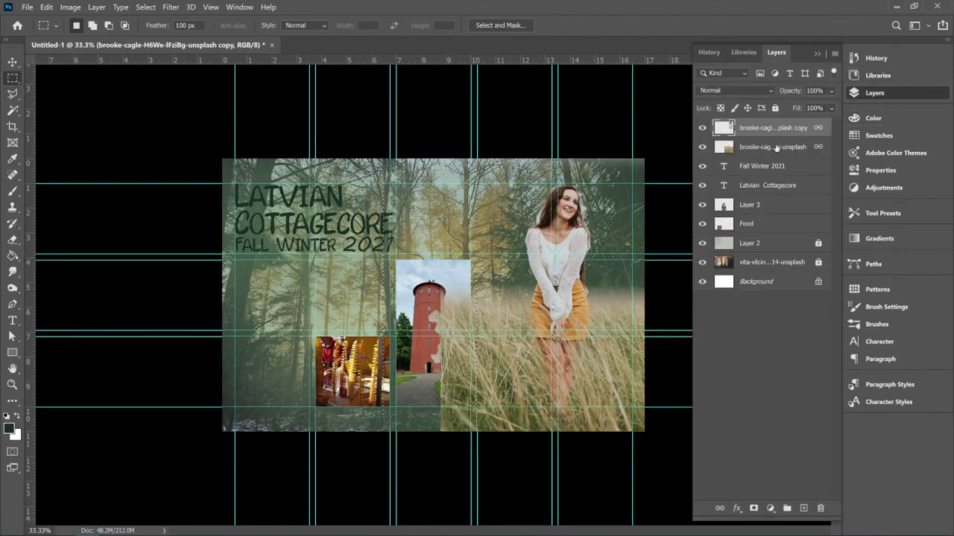
left_click(754, 147)
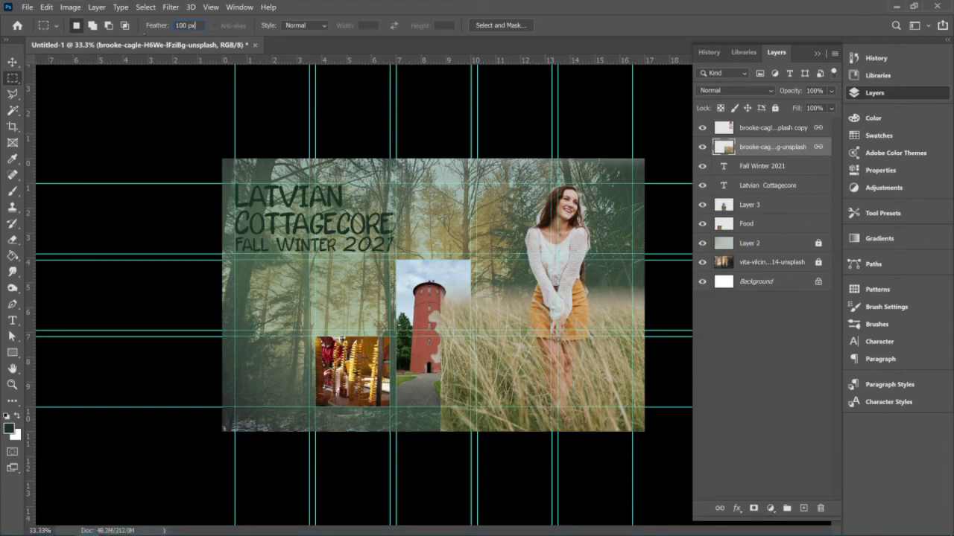
double_click(181, 26)
type("0")
key("Return")
Select the strip of the field photo covering the tower photo, up to the second guide beside it, delete the strip and deselect
left_click_drag(396, 159, 473, 438)
key("Delete")
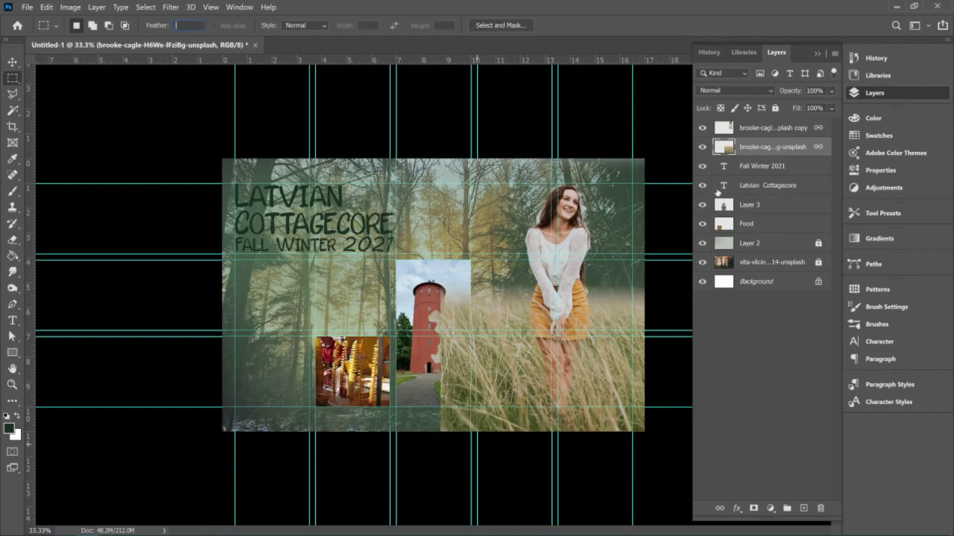
key("Return")
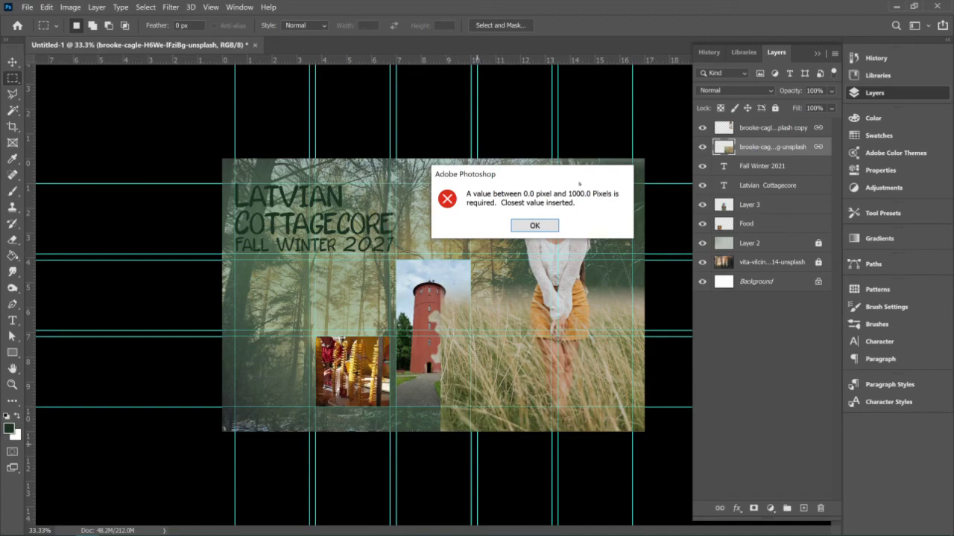
left_click(535, 225)
key("BackSpace")
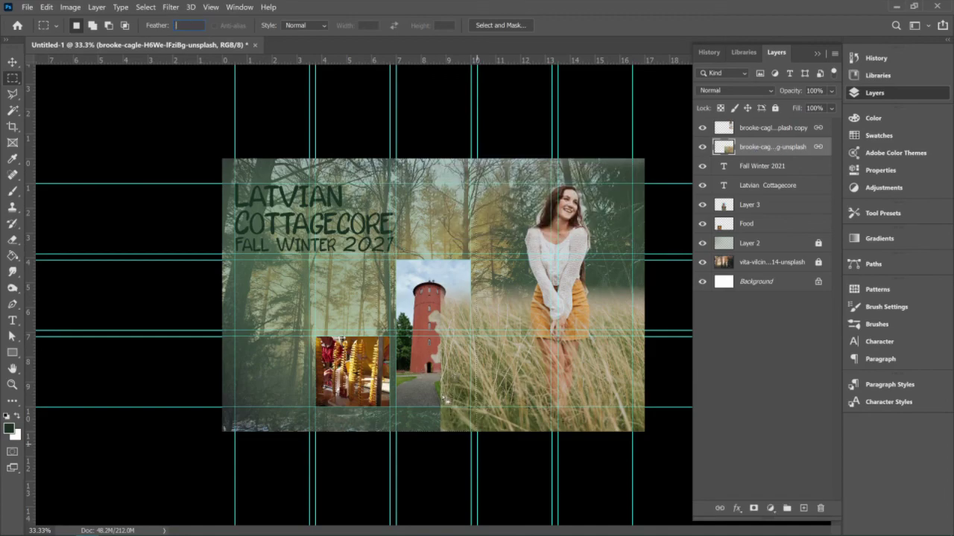
left_click(732, 145)
left_click(534, 225)
left_click(13, 61)
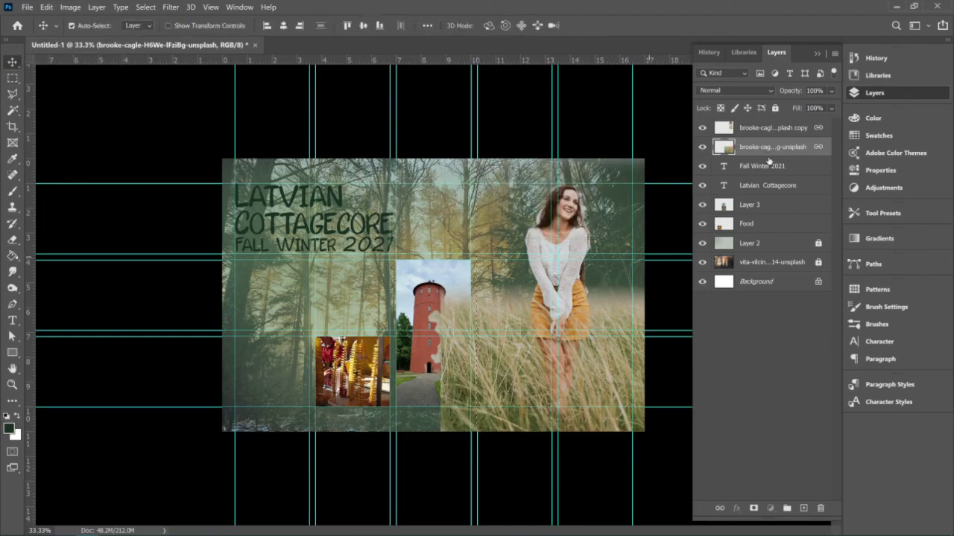
left_click_drag(464, 382, 501, 380)
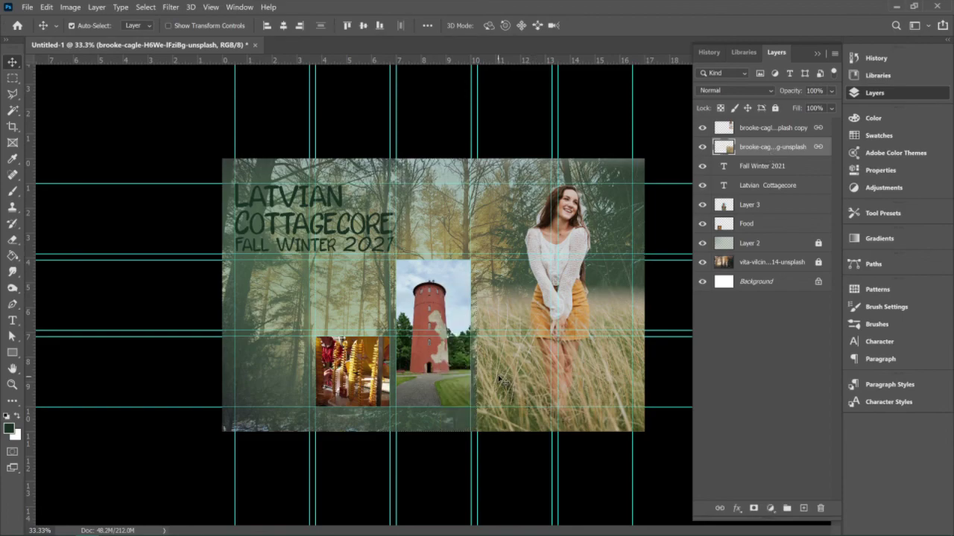
key("ctrl")
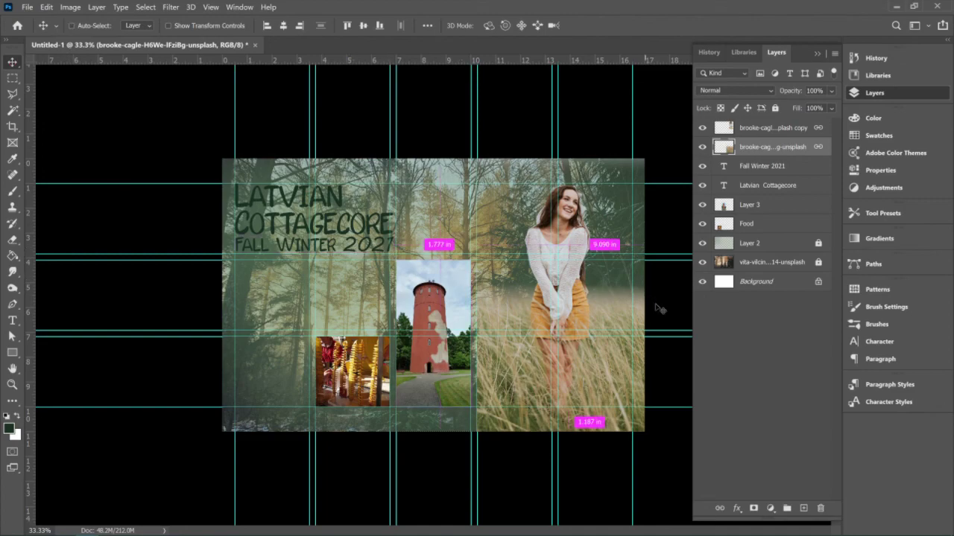
left_click(671, 401)
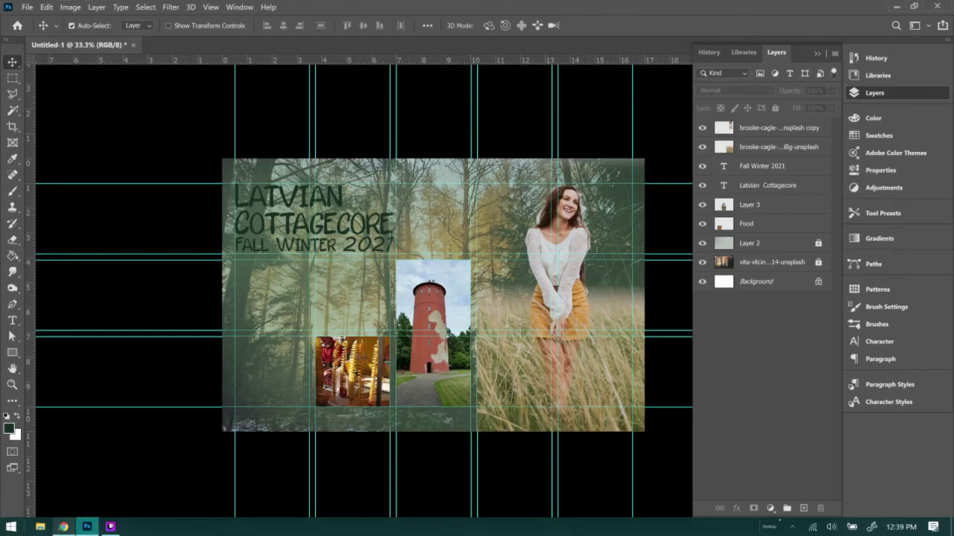
Switch to Chrome and open the Endzelina nakas old house picture from the Favorite images collection
left_click(88, 528)
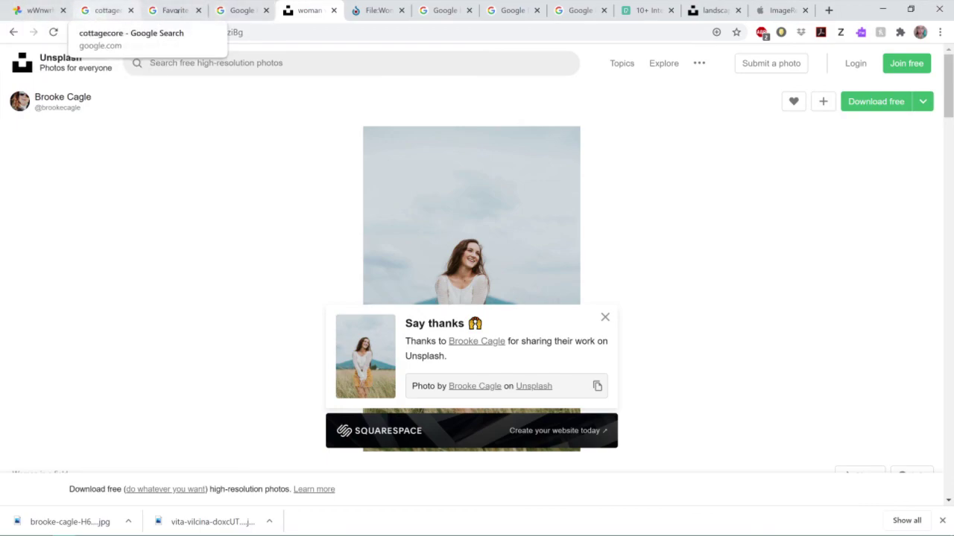
left_click(176, 11)
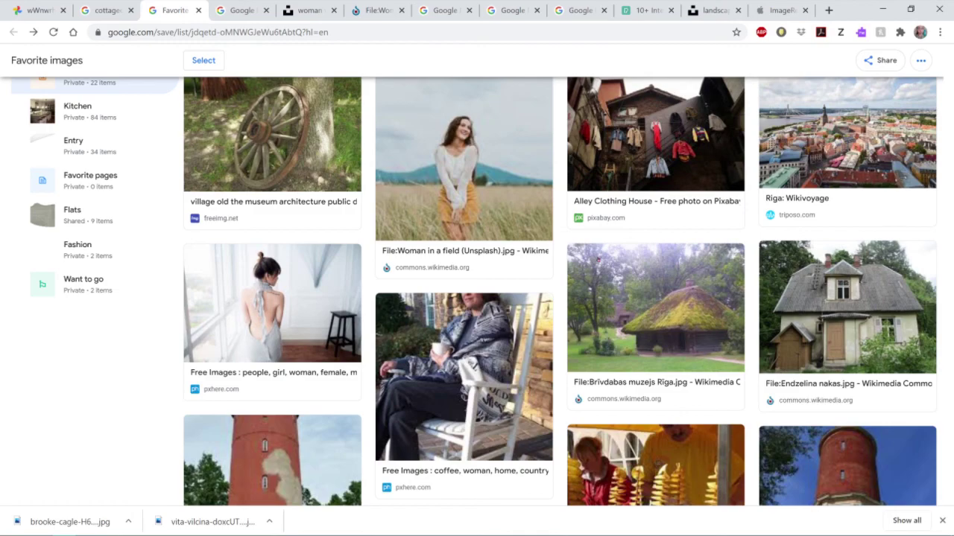
scroll(492, 227, "up", 1)
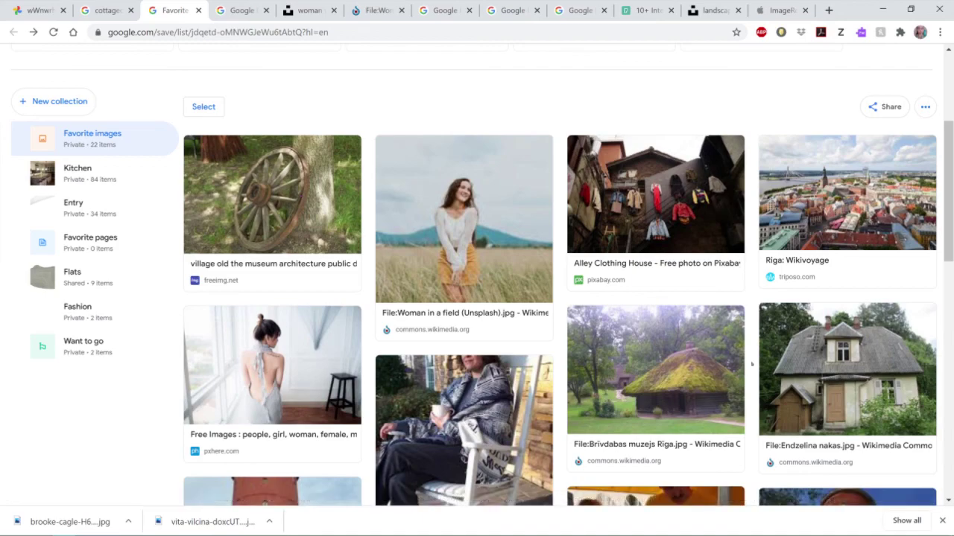
scroll(745, 375, "down", 1)
left_click(820, 306)
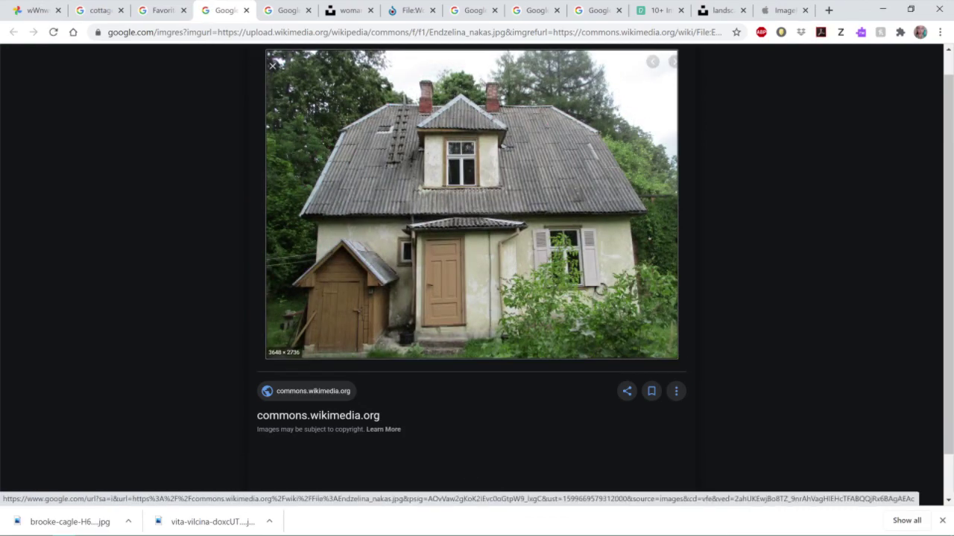
Copy the old house picture and paste it as a new layer into the Photoshop page layout
right_click(408, 181)
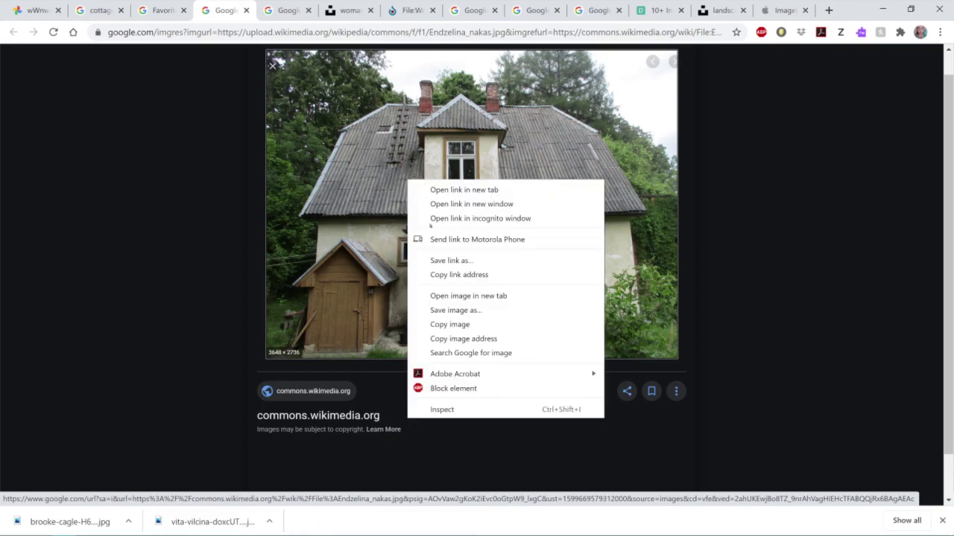
left_click(469, 326)
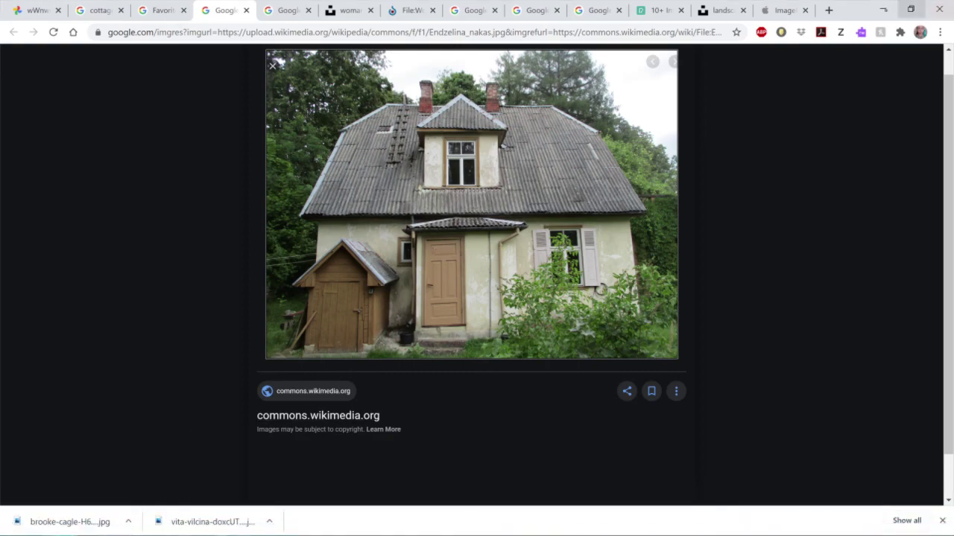
left_click(882, 9)
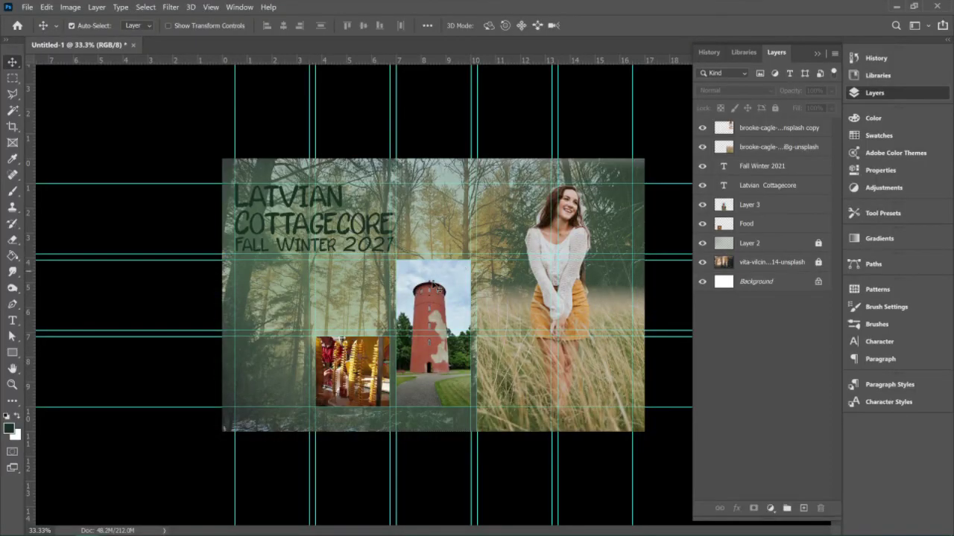
key("ctrl+v")
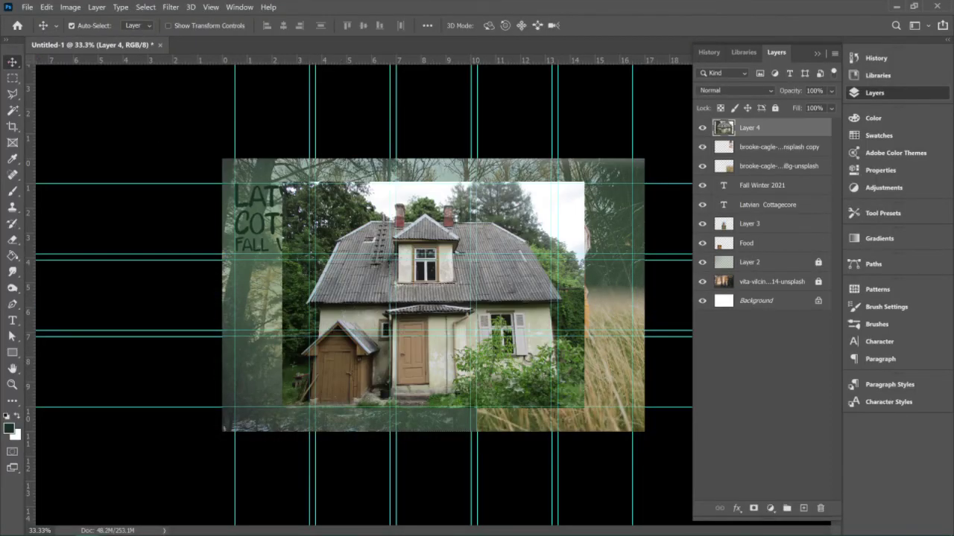
Move the pasted house photo toward the lower left part of the page
left_click_drag(513, 380, 432, 400)
key("ctrl")
key("ctrl+plus")
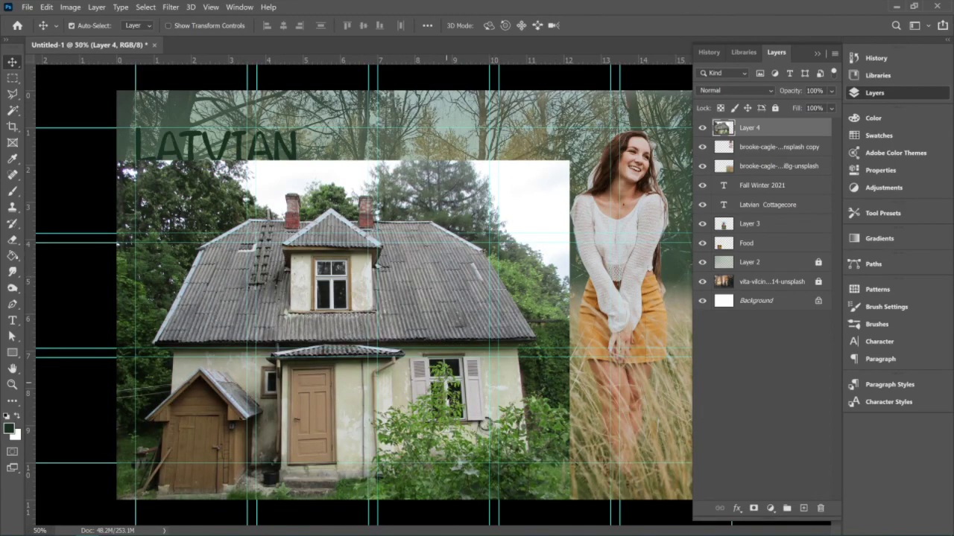
left_click(445, 400)
left_click_drag(446, 400, 474, 387)
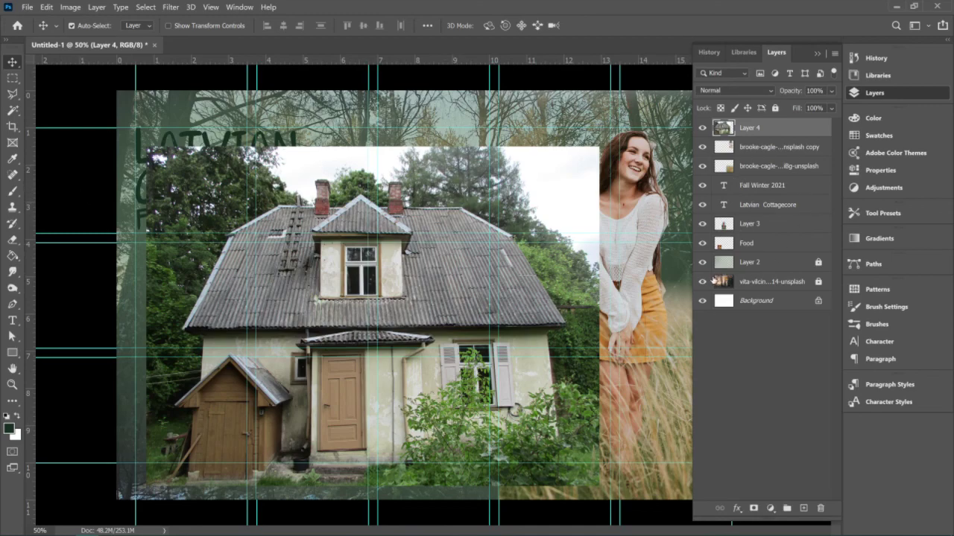
Hide every layer except the house photo and the white Background
left_click_drag(703, 281, 701, 146)
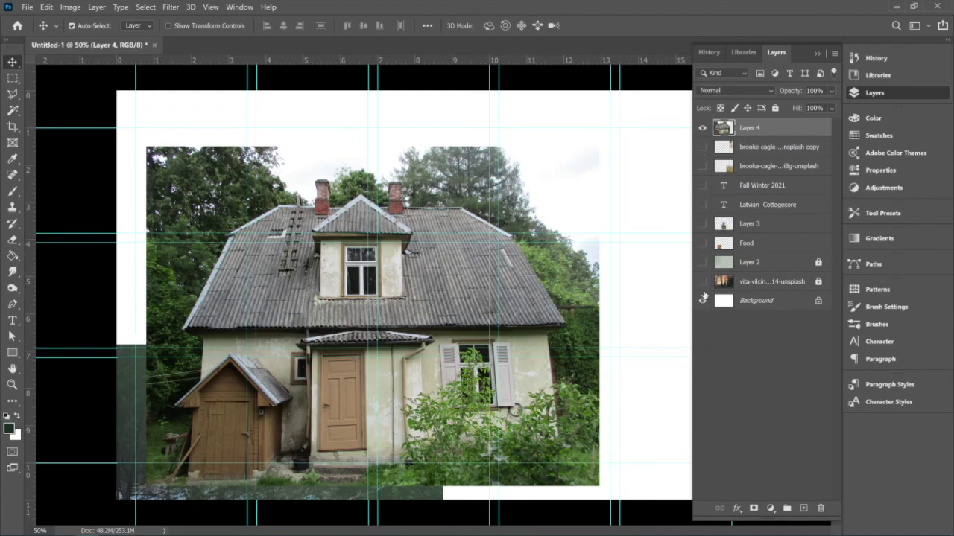
left_click(702, 128)
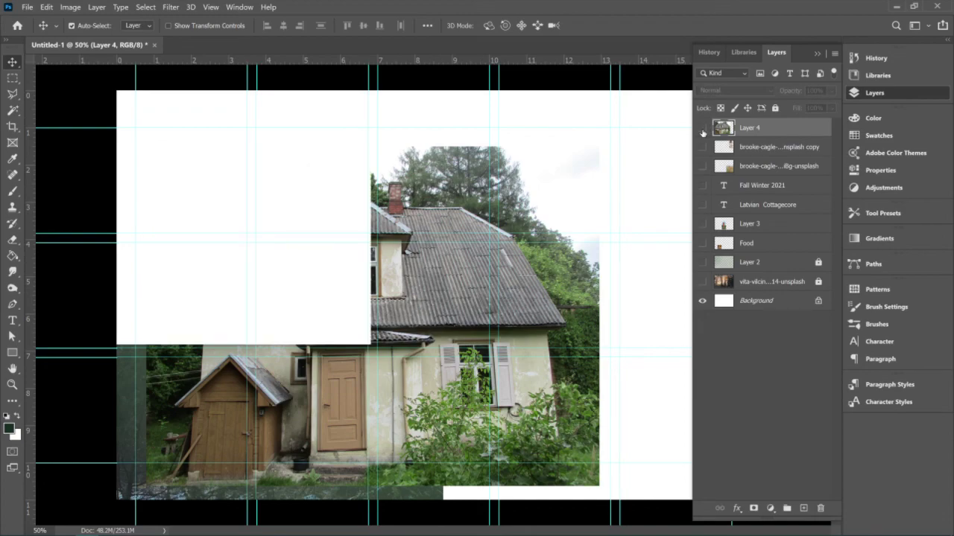
mouse_move(251, 373)
left_mouse_down()
mouse_move(299, 337)
mouse_move(248, 364)
mouse_move(251, 373)
left_mouse_up()
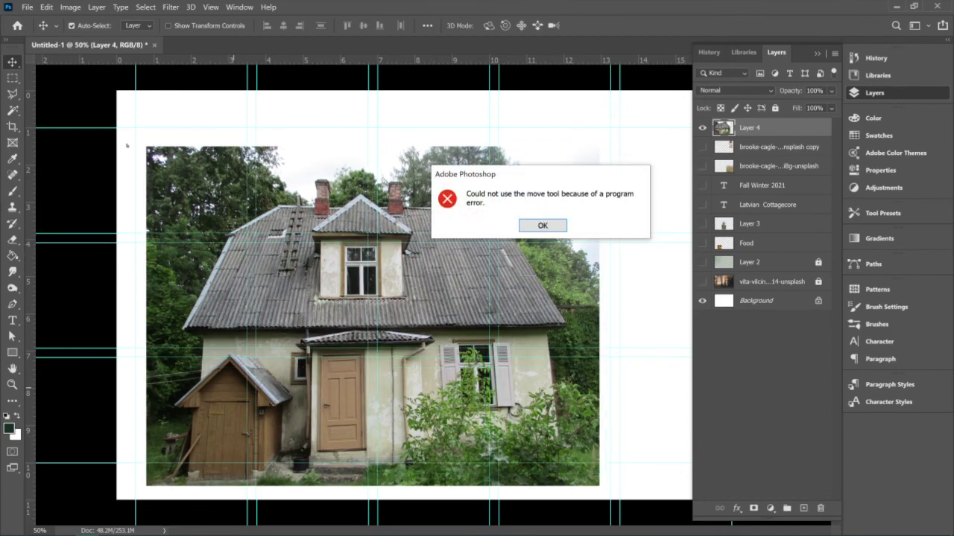
left_click(542, 226)
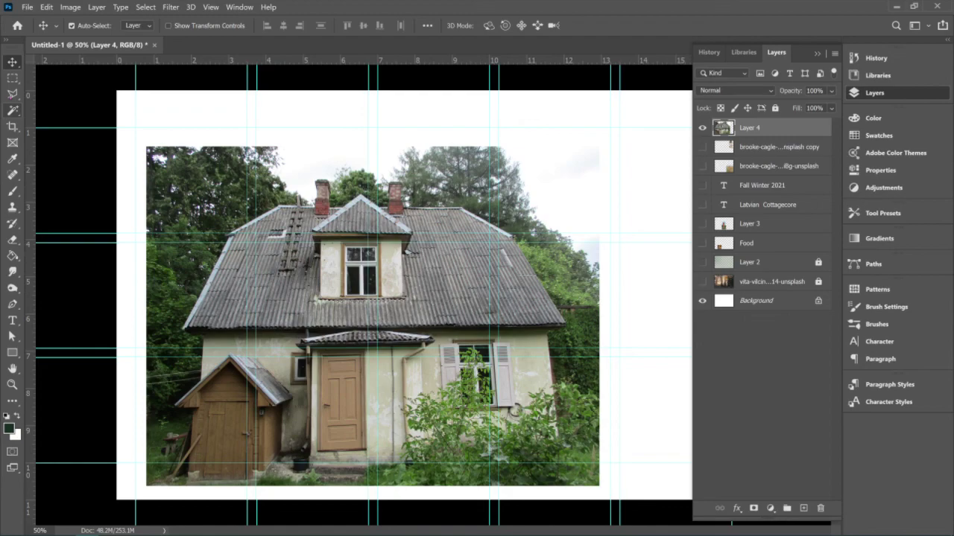
Outline the house, its shed and the bushes in front with the Magnetic Lasso and close the selection
left_click(12, 94)
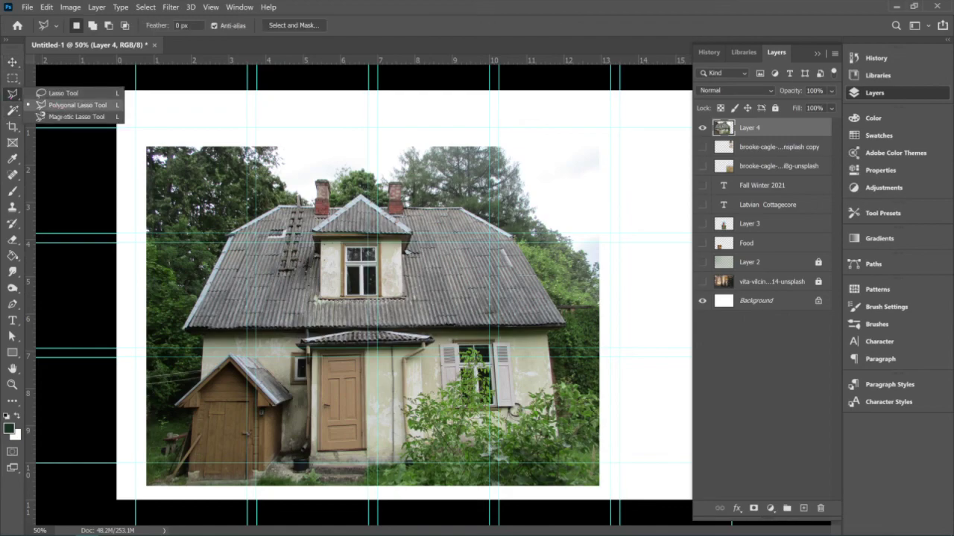
left_click(75, 117)
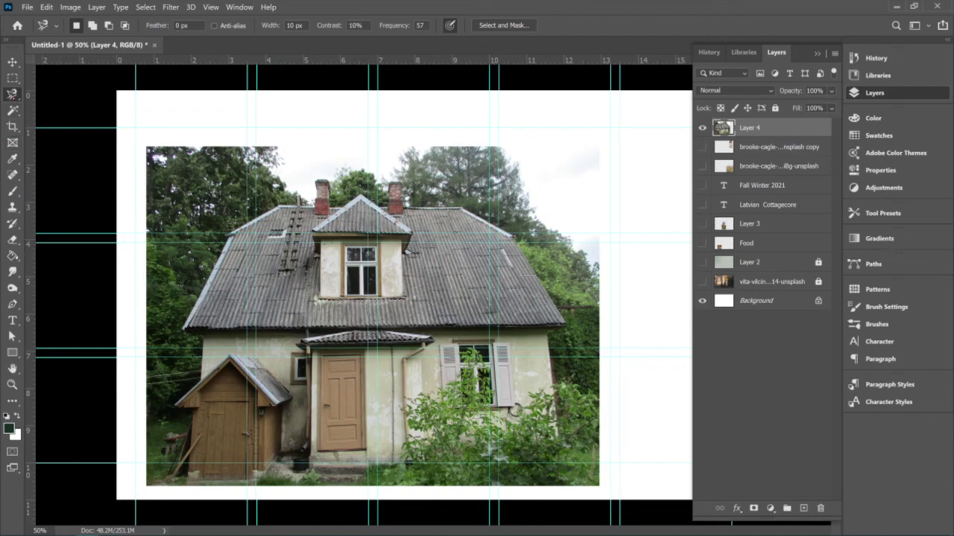
right_click(12, 94)
left_click(75, 117)
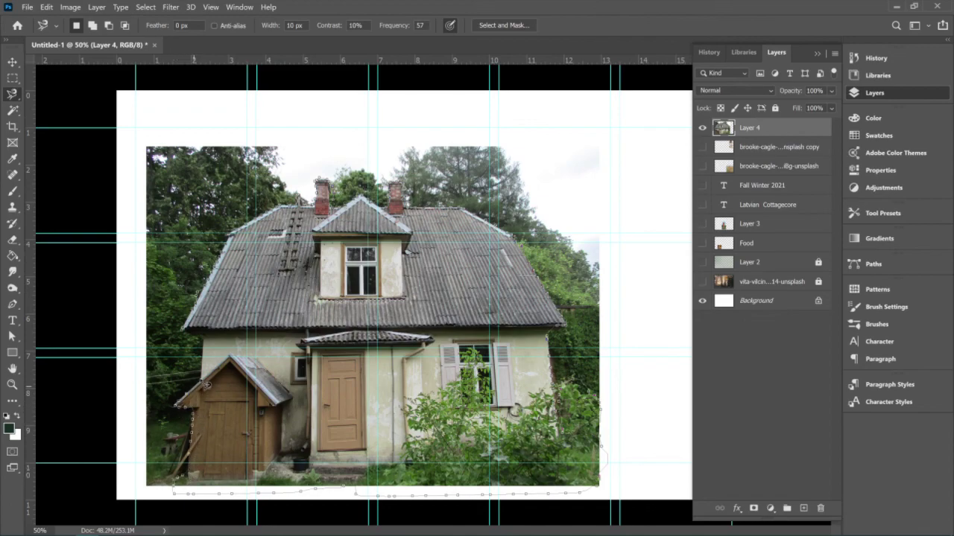
double_click(202, 342)
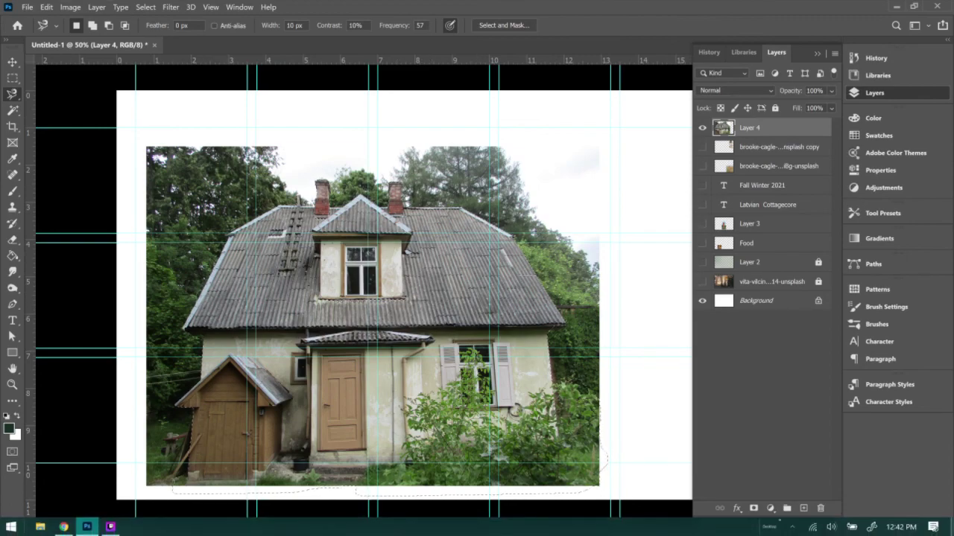
Try deleting the selected house area and, with the selection inverted, its surroundings, undoing each deletion
key("Delete")
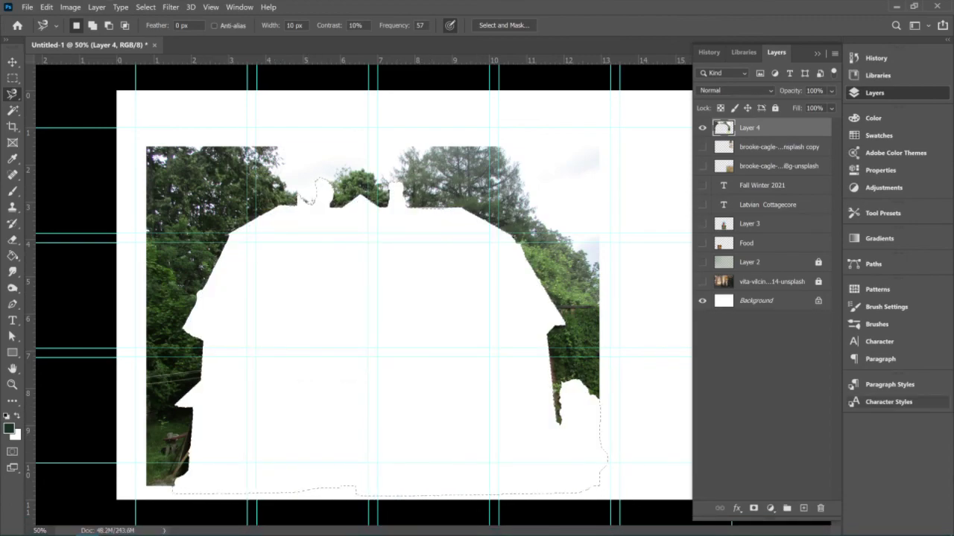
key("ctrl+z")
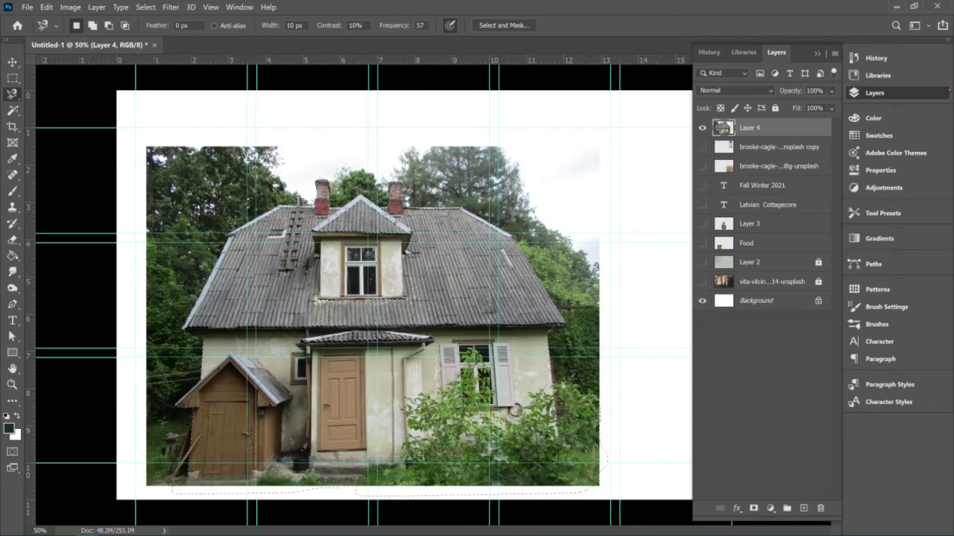
key("ctrl+shift+i")
key("Delete")
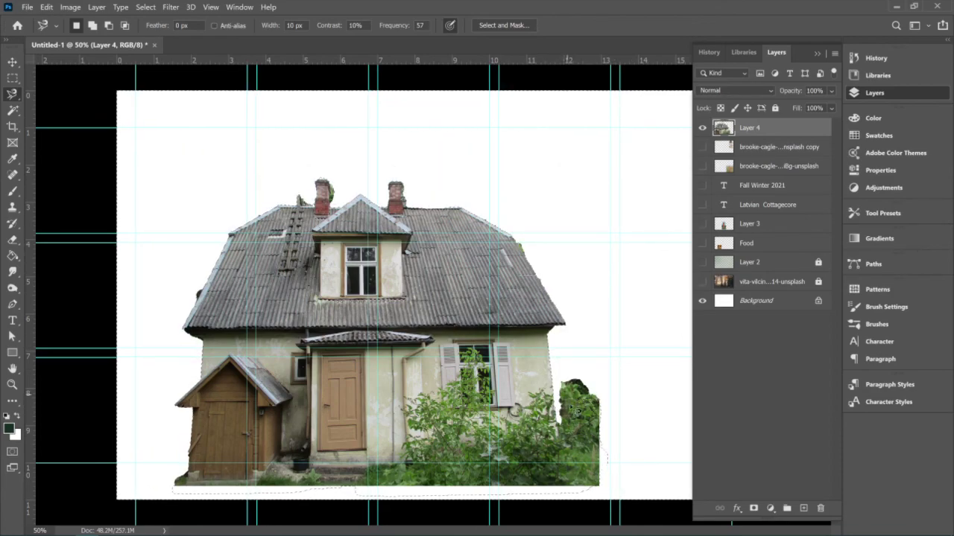
key("ctrl+z")
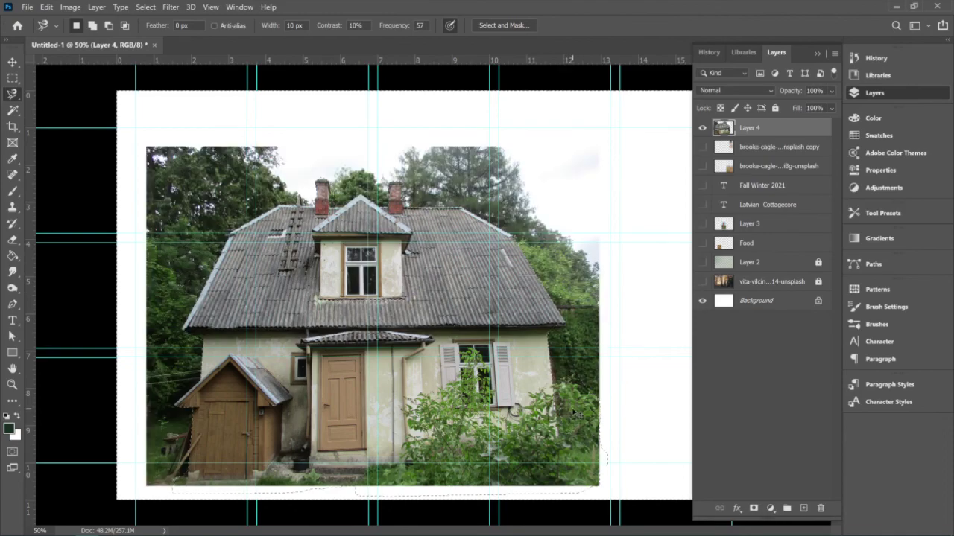
key("Delete")
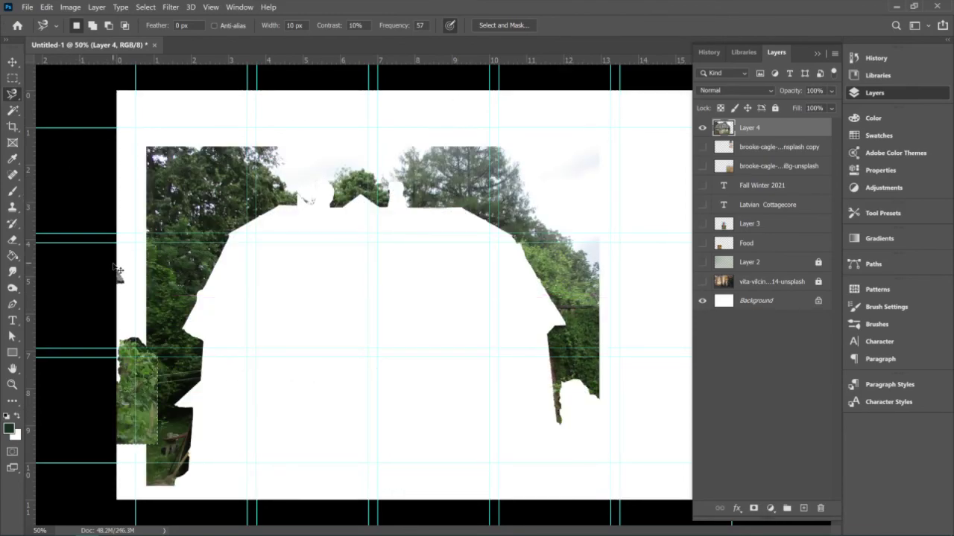
key("ctrl+z")
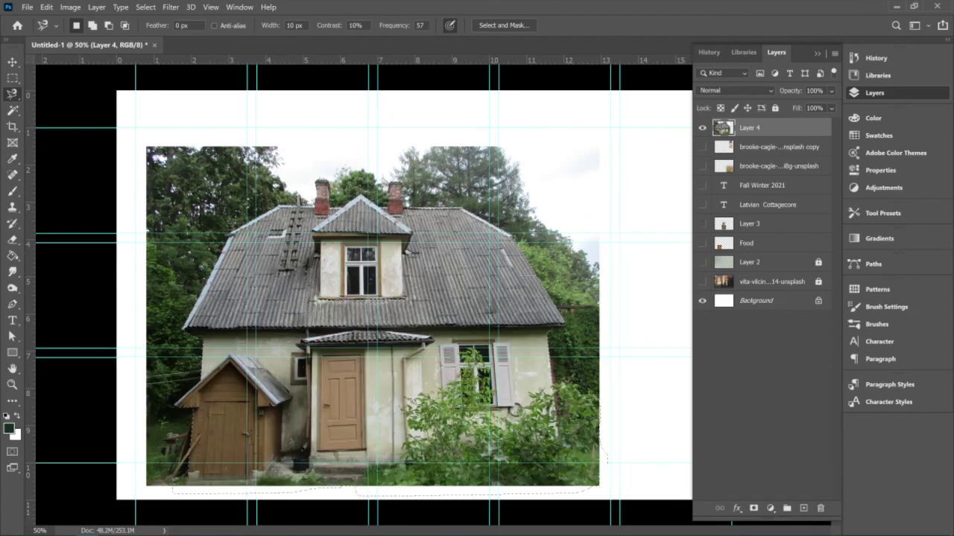
Switch to the Polygonal Lasso, invert the house selection and delete the surroundings from the house photo
right_click(12, 94)
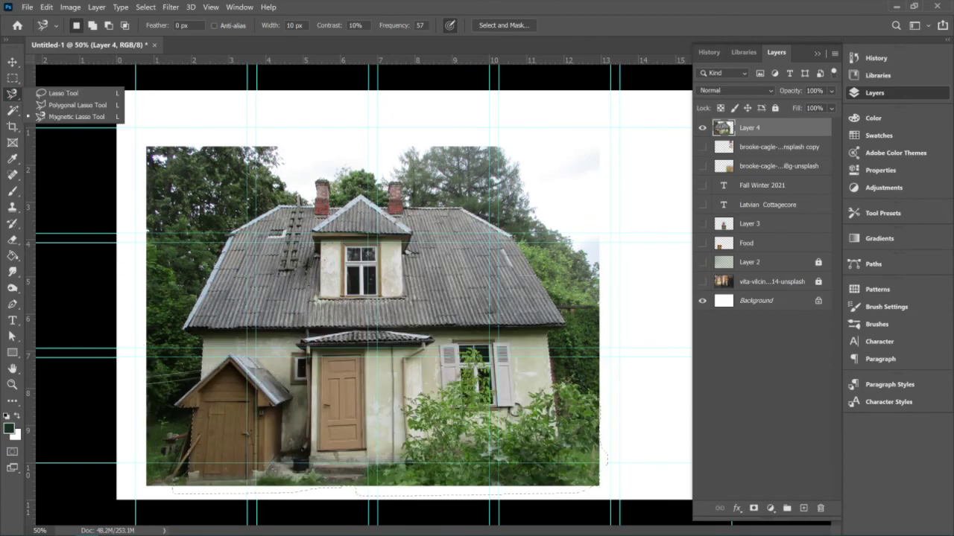
left_click(68, 105)
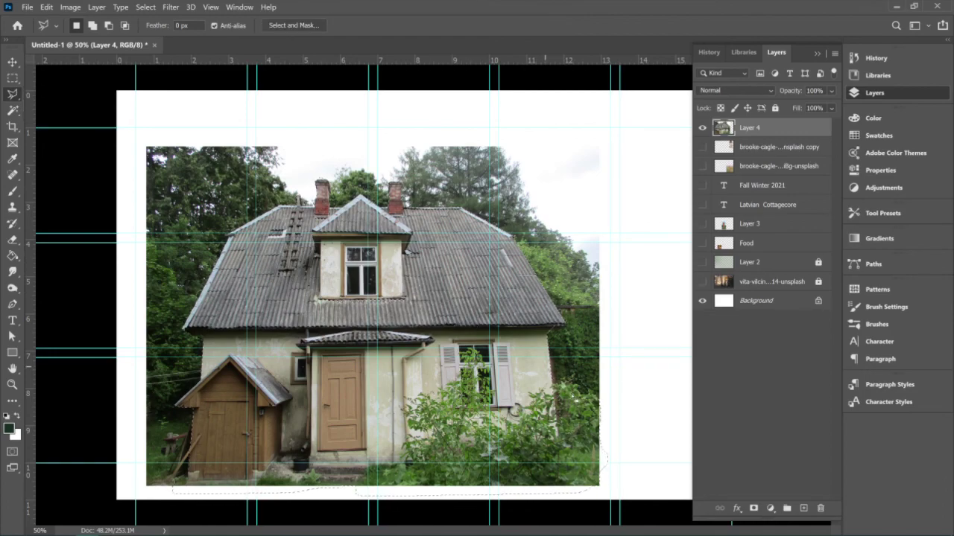
key("shift")
key("ctrl+shift+i")
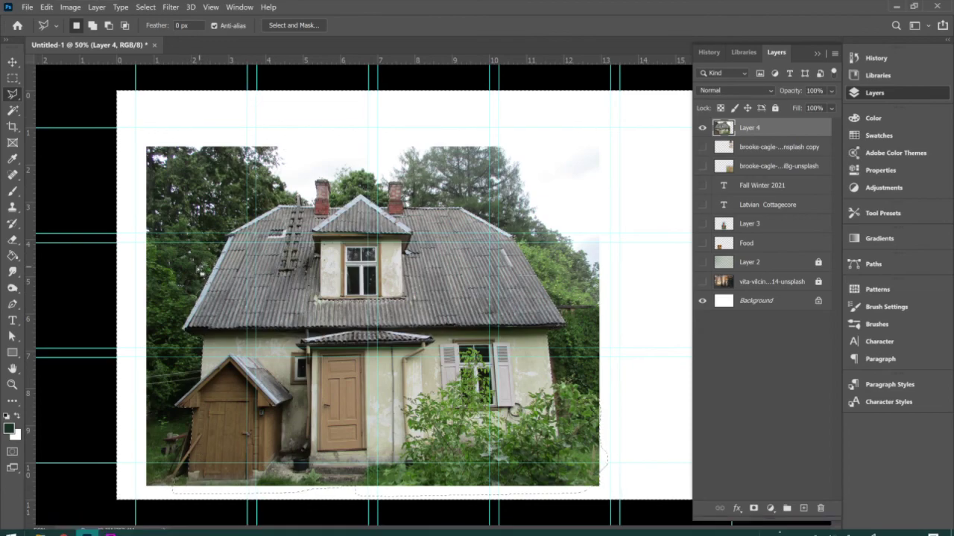
key("Delete")
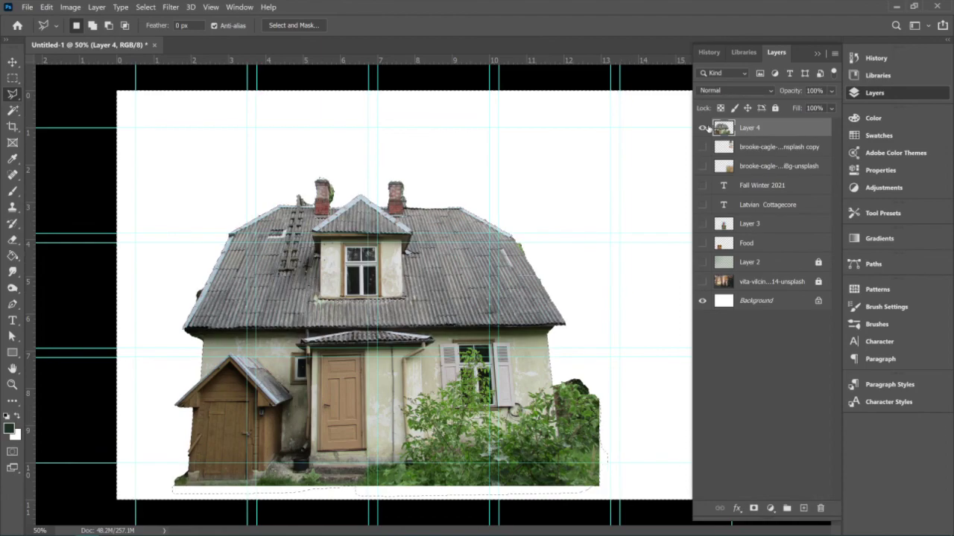
Hide the cut-out house, paste the original house photo again on a new layer and shift it slightly down and left
left_click(703, 129)
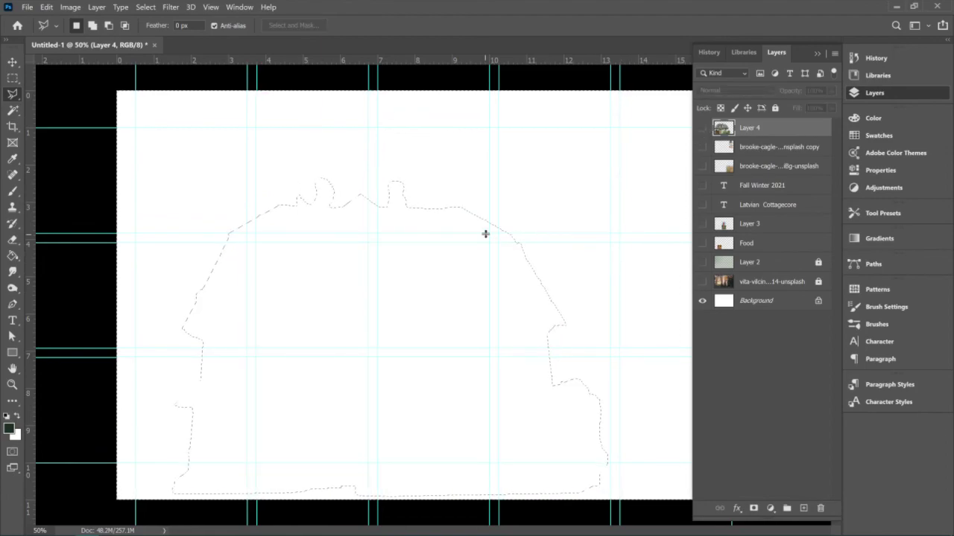
key("ctrl+shift+alt+n")
key("ctrl+v")
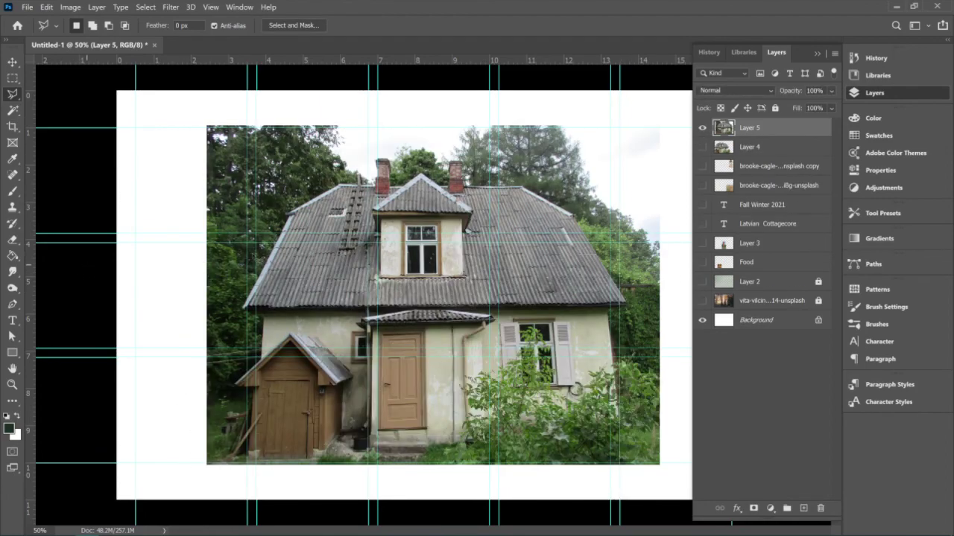
left_click(122, 147)
left_click(9, 70)
key("Escape")
key("v")
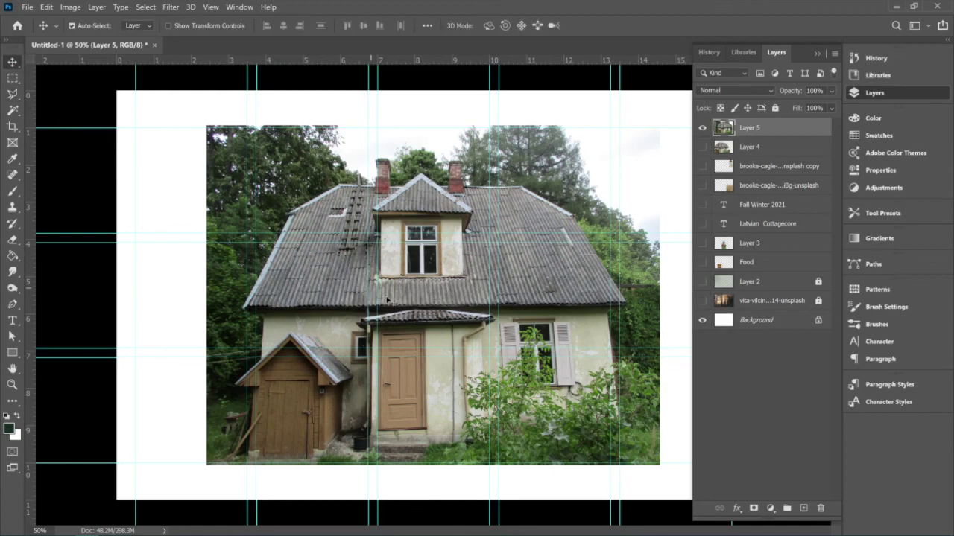
left_click_drag(418, 304, 402, 320)
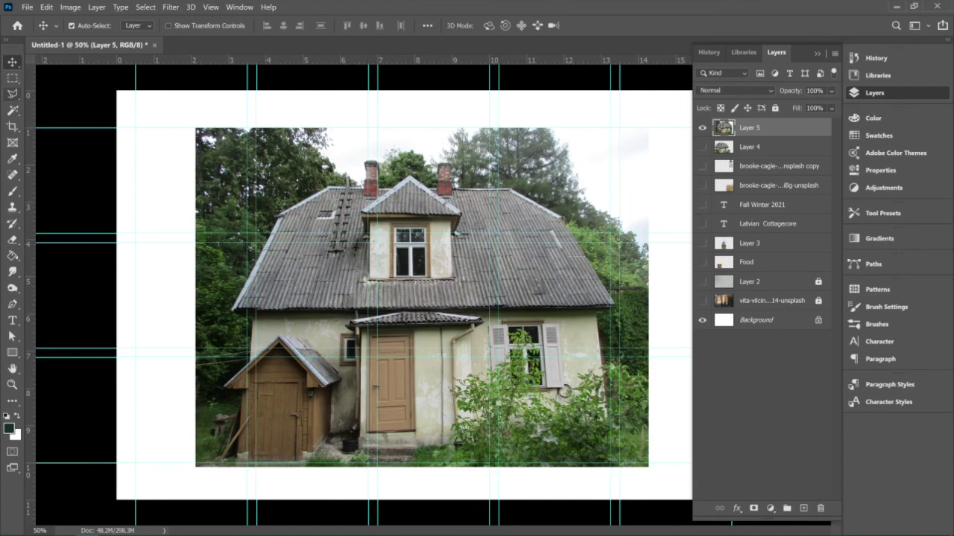
Select the house in the newly pasted photo with the Object Selection tool in Rectangle mode, then return to the Polygonal Lasso
left_click(13, 94)
left_click(13, 110)
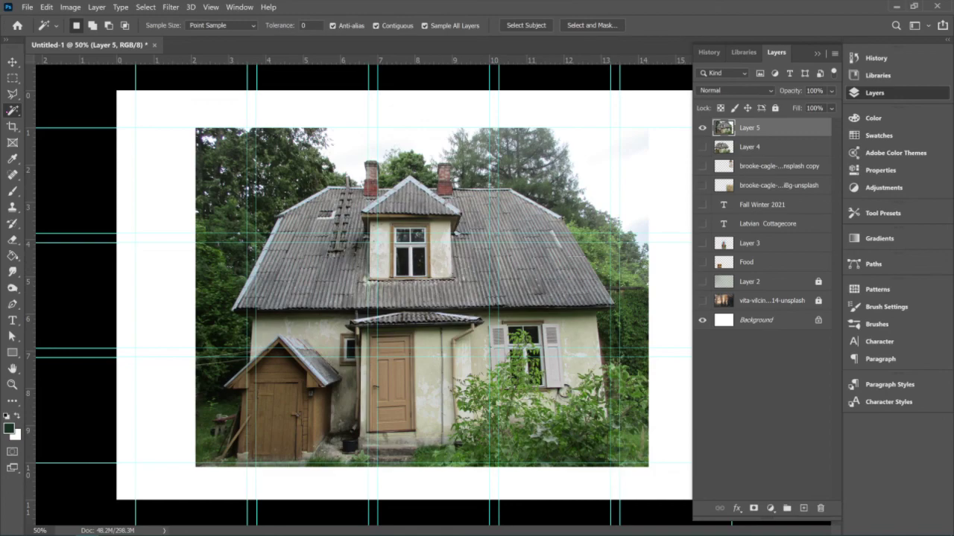
left_click(13, 110)
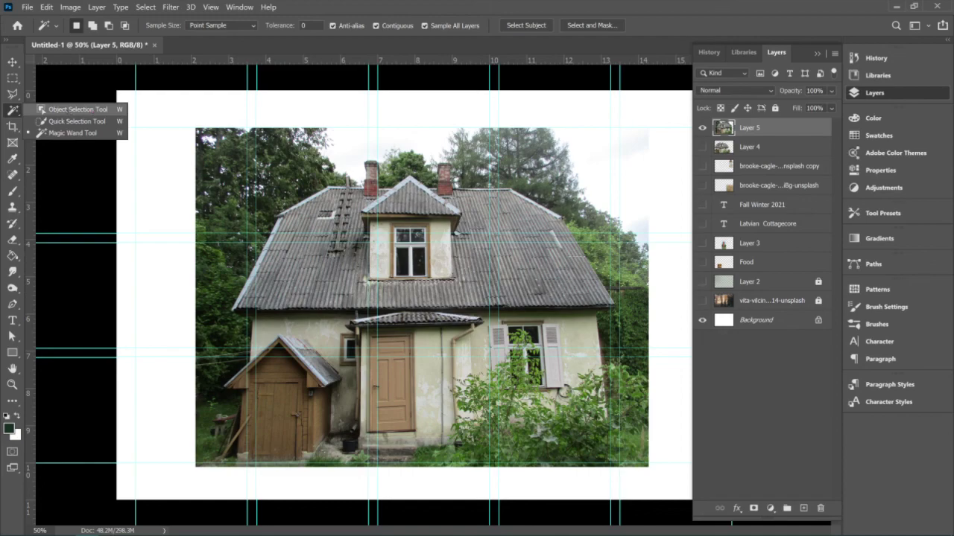
left_click(60, 110)
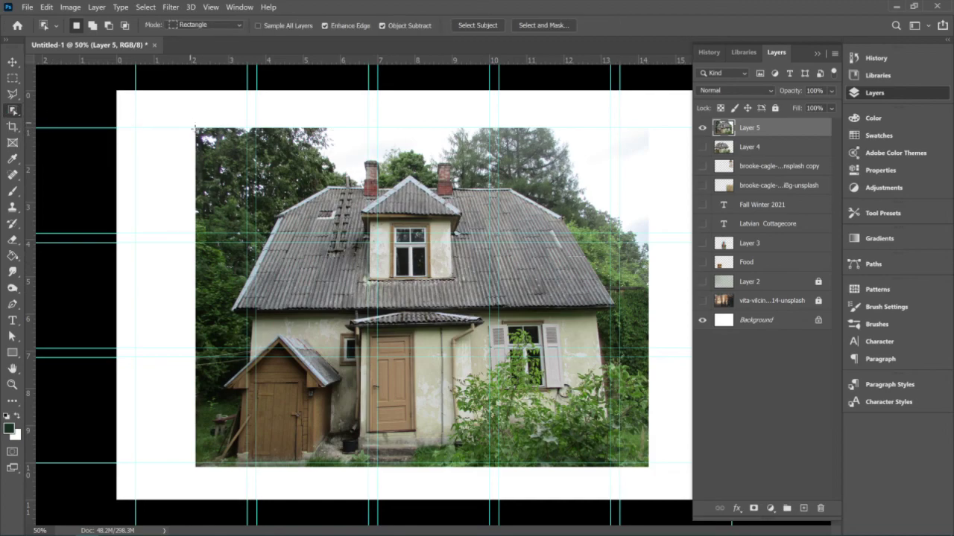
left_click_drag(215, 137, 630, 466)
left_click(12, 94)
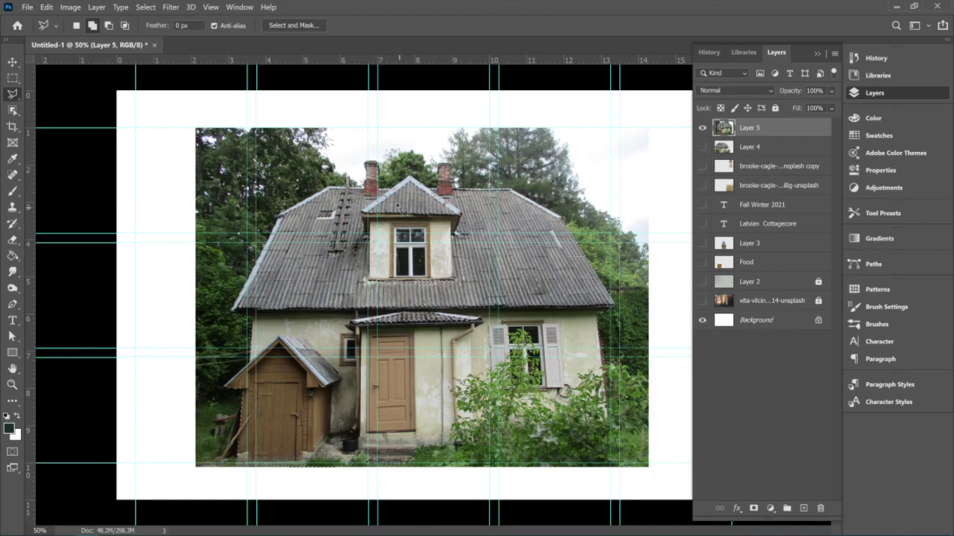
Add the bushes and ground in front of the house to the selection with the Polygonal Lasso, invert it and delete the surroundings
key("shift")
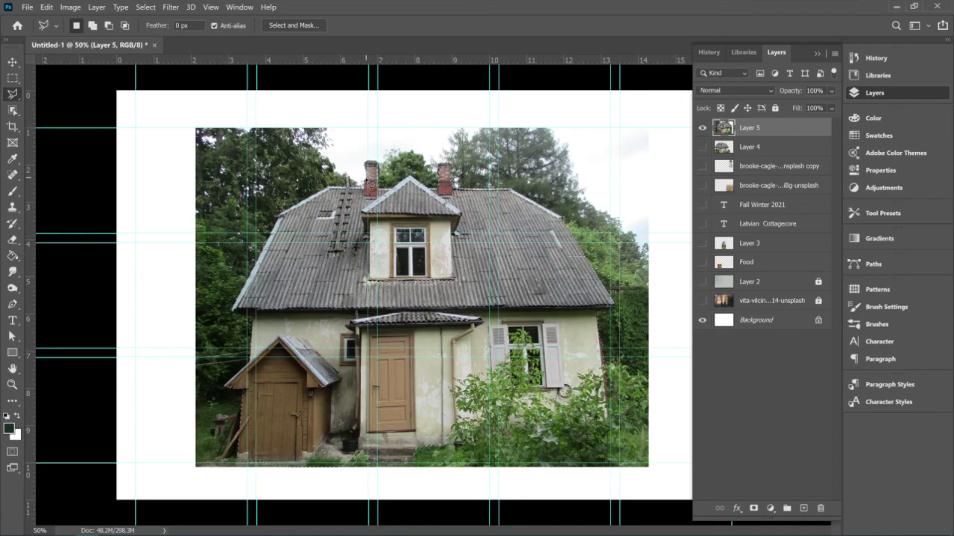
key("alt")
key("shift")
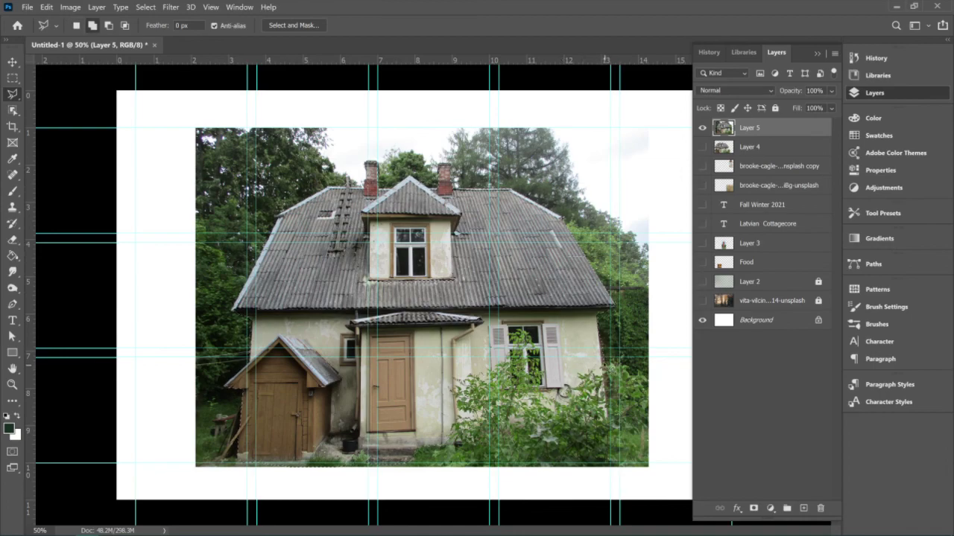
left_click(620, 474)
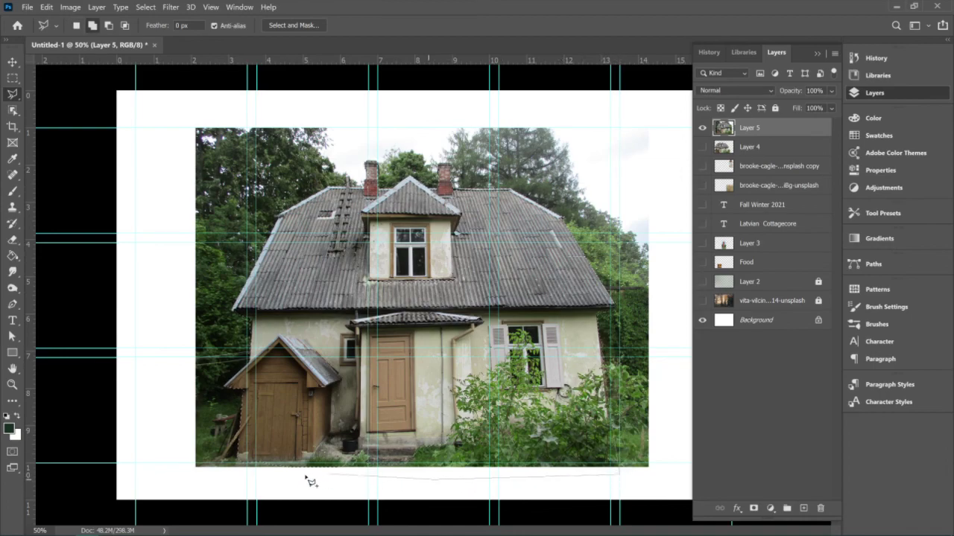
left_click(316, 445)
left_click(522, 294)
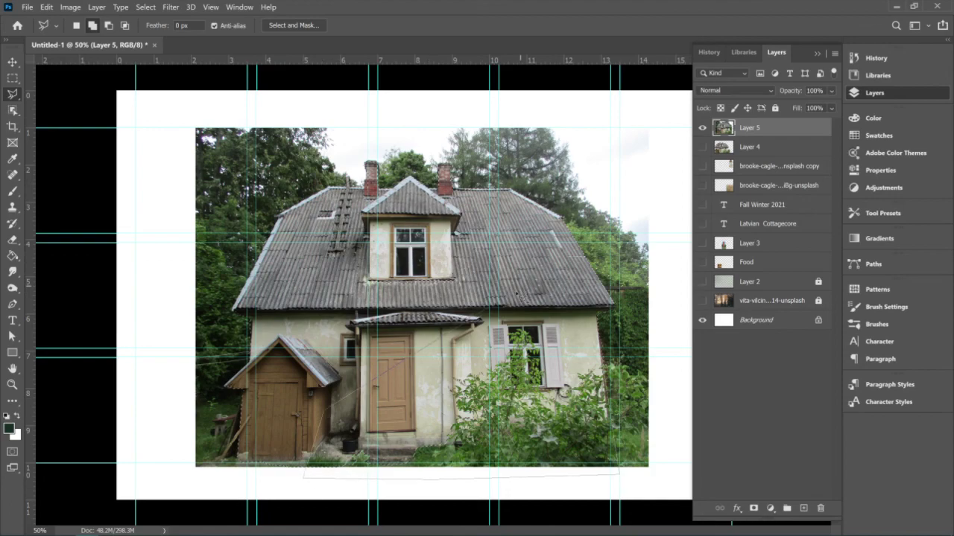
double_click(594, 361)
key("shift")
left_click(659, 401, "shift")
left_click(675, 463)
double_click(601, 487)
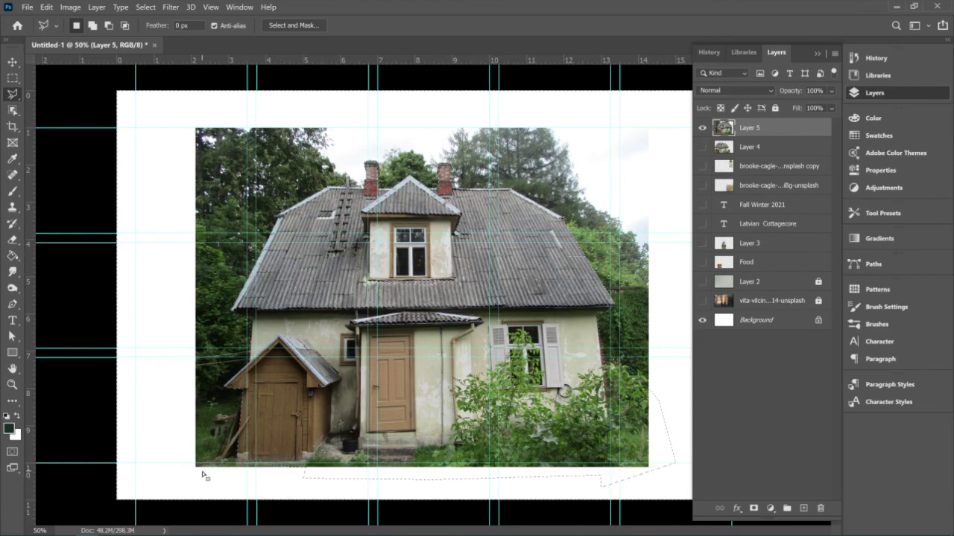
key("Delete")
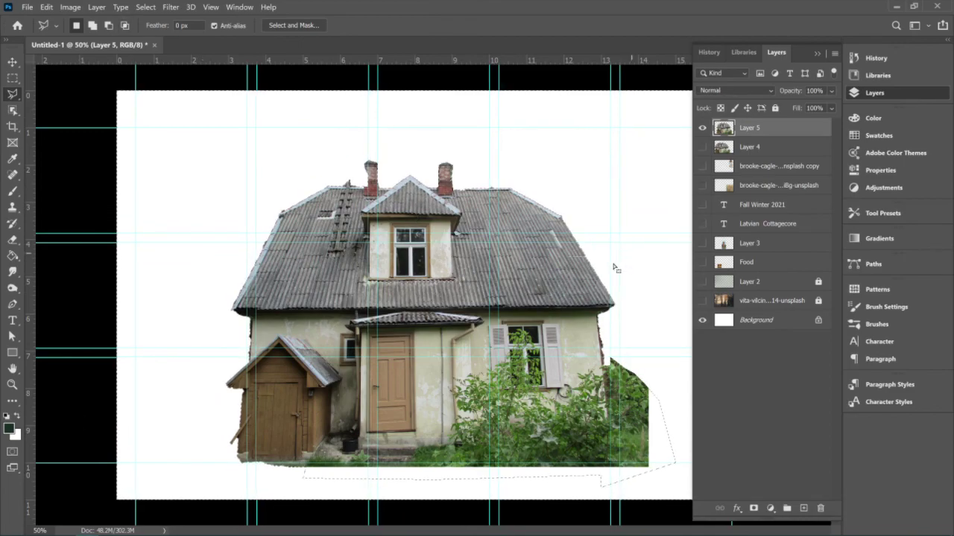
Compare the two house cut-outs by toggling their visibility, keep the first one showing and delete Layer 5
left_click(702, 128)
left_click(703, 147)
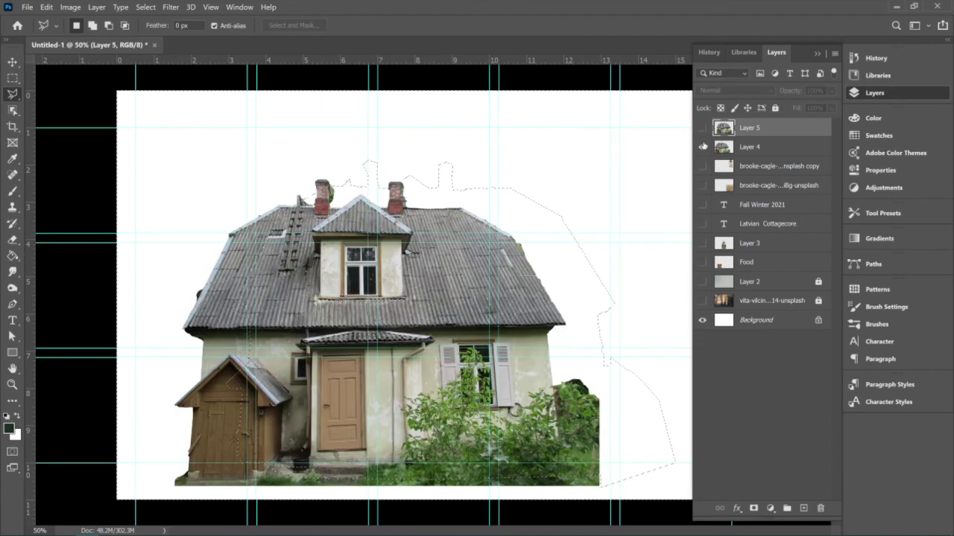
left_click(703, 146)
left_click(703, 128)
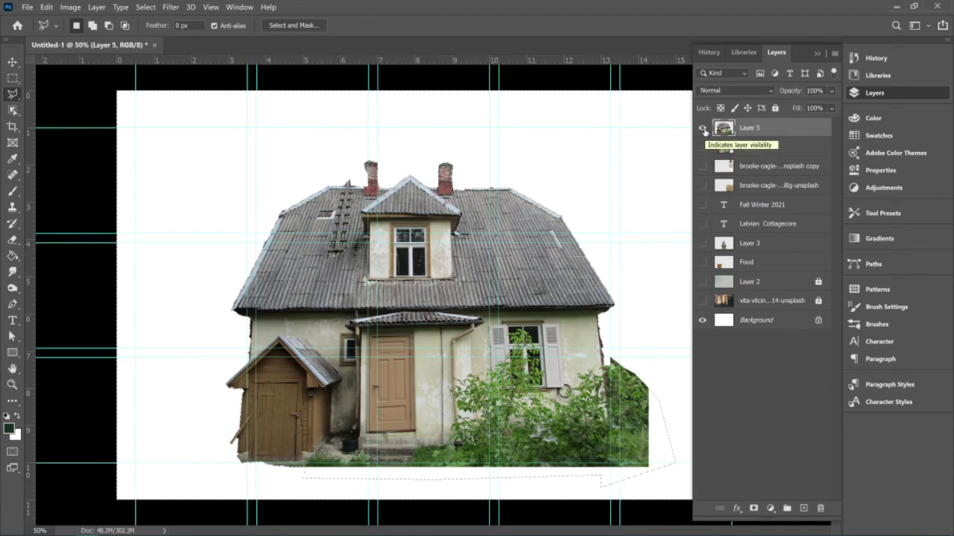
left_click(703, 147)
left_click(702, 128)
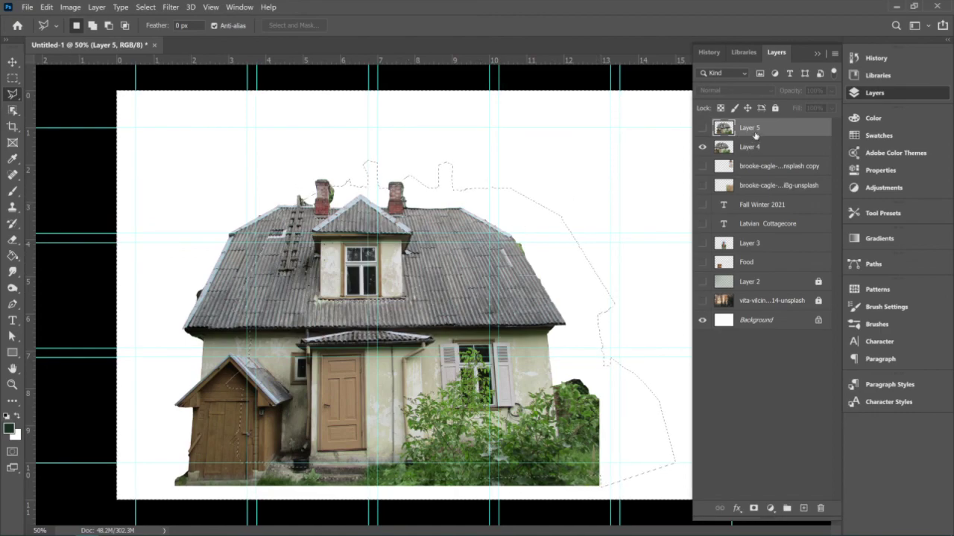
left_click(820, 508)
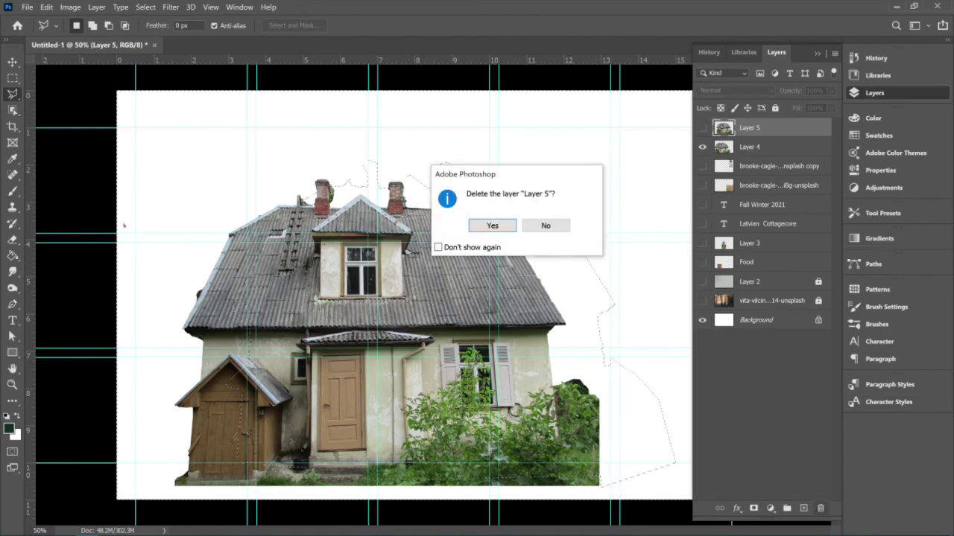
left_click(510, 226)
Switch to the Quick Selection tool and clear the leftover selection around the house
left_click(13, 109)
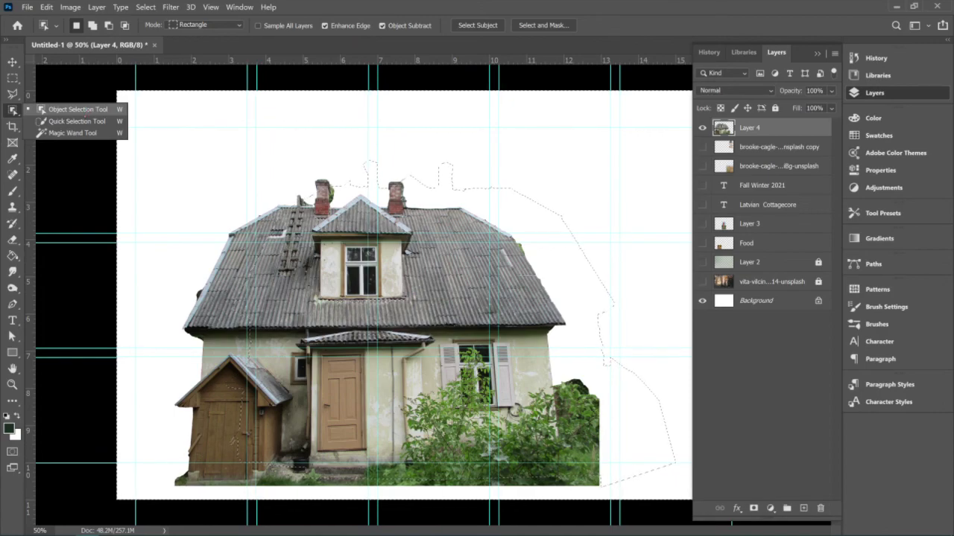
left_click(80, 120)
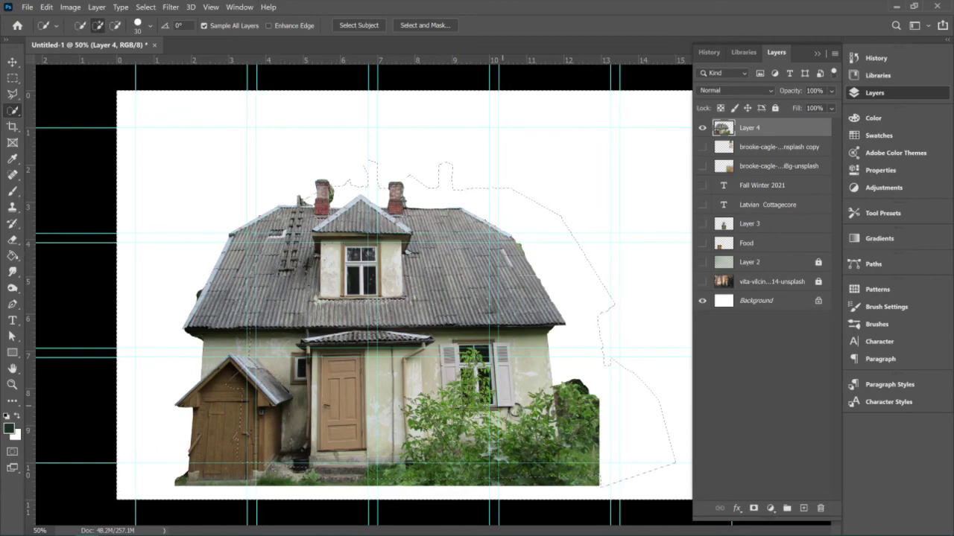
key("ctrl+d")
right_click(12, 111)
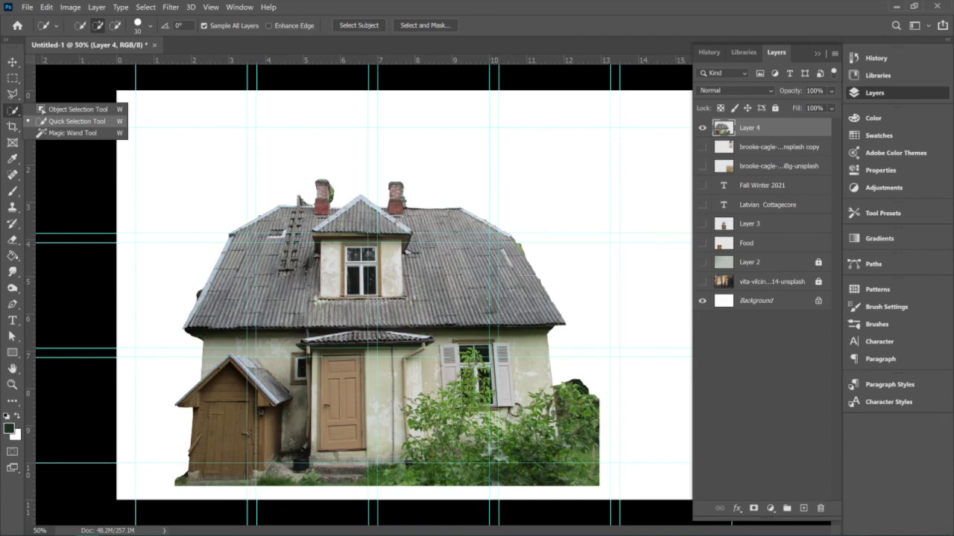
left_click(74, 120)
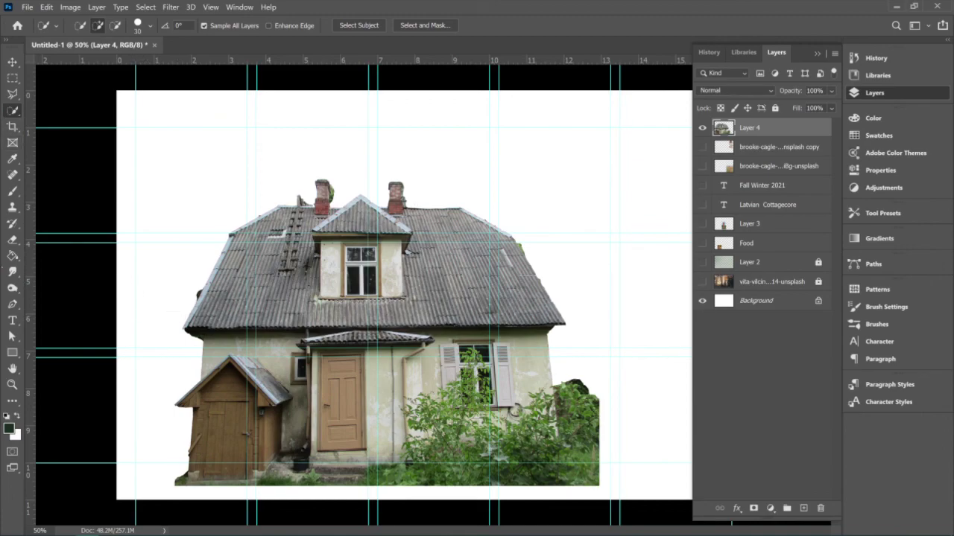
left_click(12, 239)
right_click(12, 239)
left_click(60, 236)
right_click(12, 222)
left_click(12, 207)
right_click(12, 206)
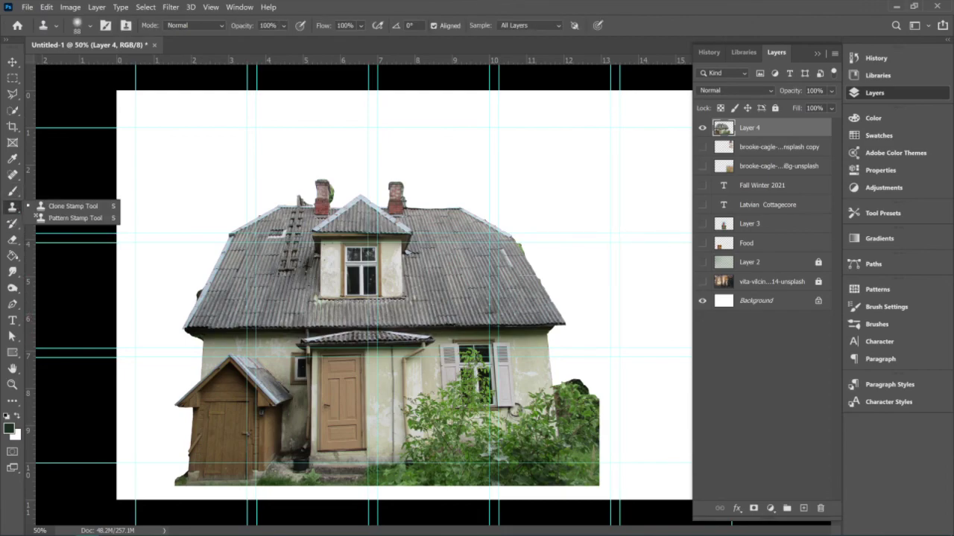
Try a horizontal linear pastel gradient with the Gradient tool on the house layer and undo it
left_click(12, 256)
right_click(12, 255)
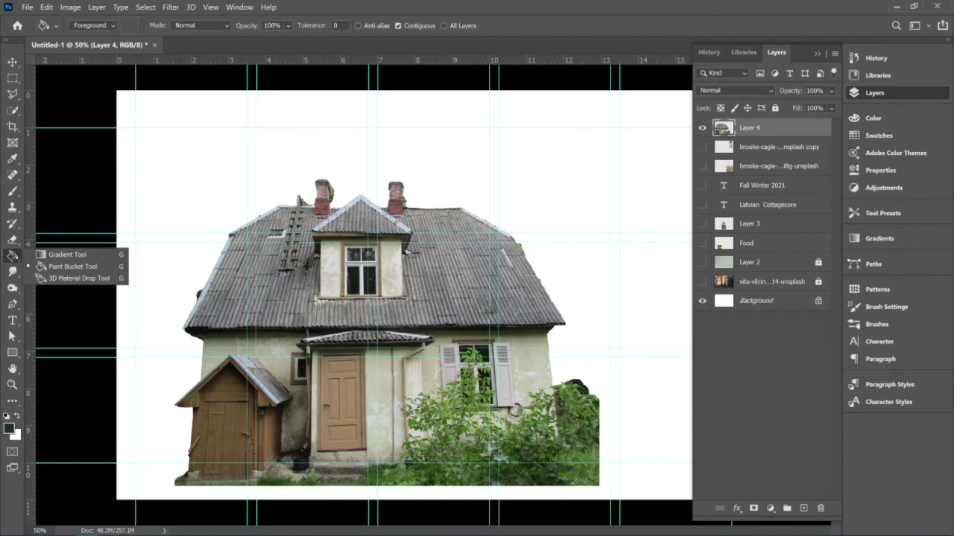
left_click(69, 255)
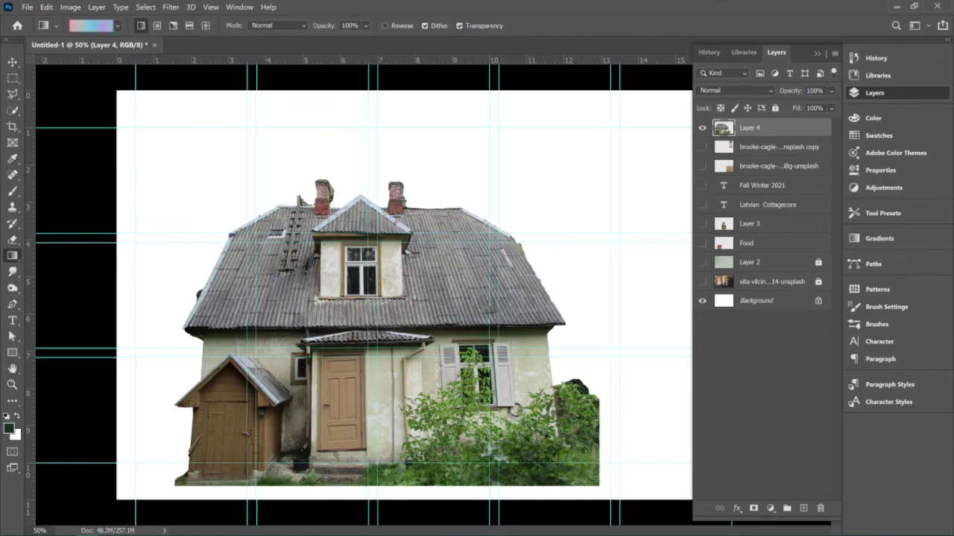
left_click_drag(186, 243, 566, 242)
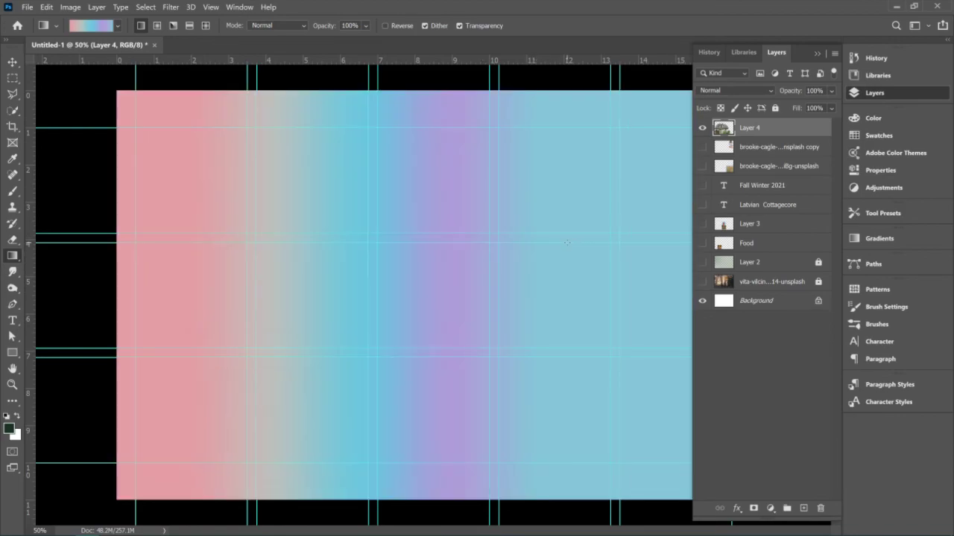
key("ctrl+z")
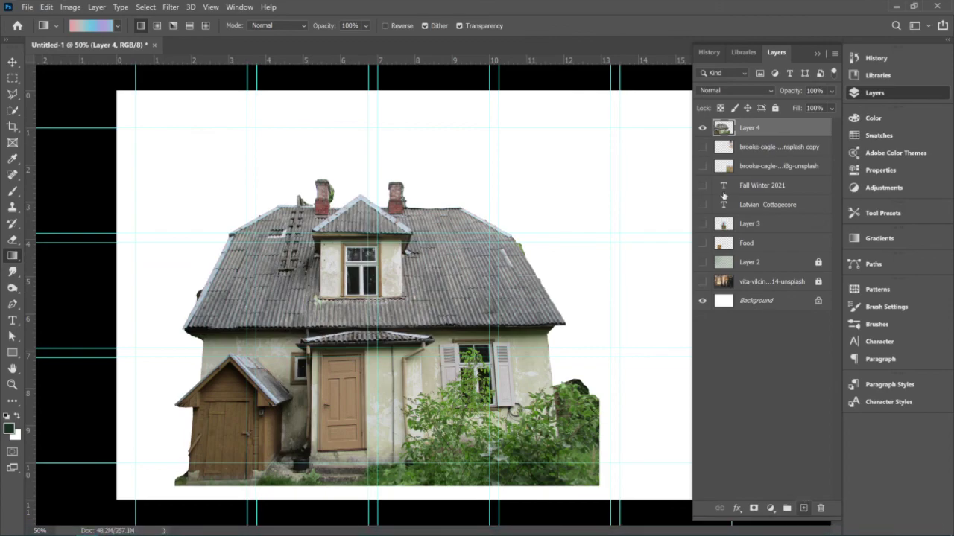
Add a new layer above the house, look through the Greens gradient presets, and fill it with the current pastel gradient from left to right
left_click(803, 508)
left_click(117, 26)
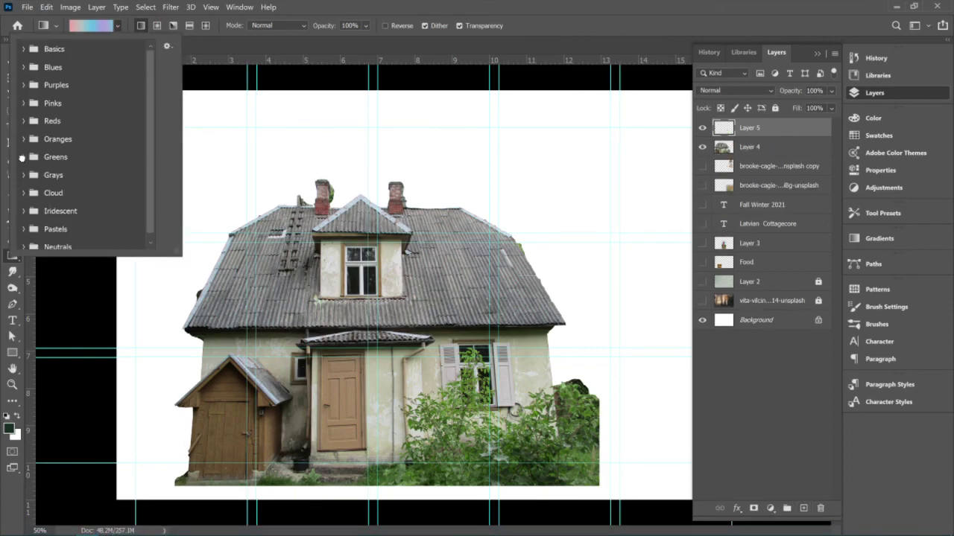
left_click(21, 158)
scroll(27, 135, "down", 1)
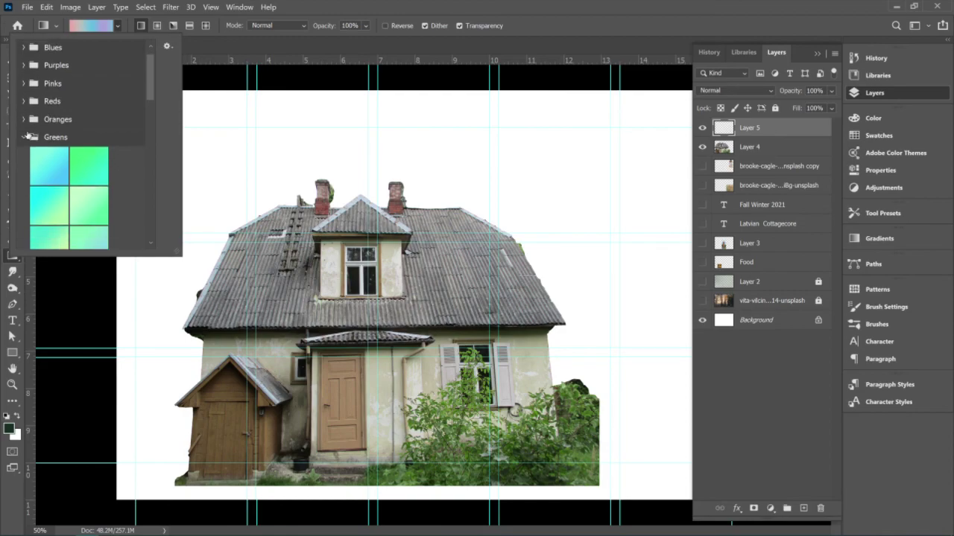
left_click(25, 136)
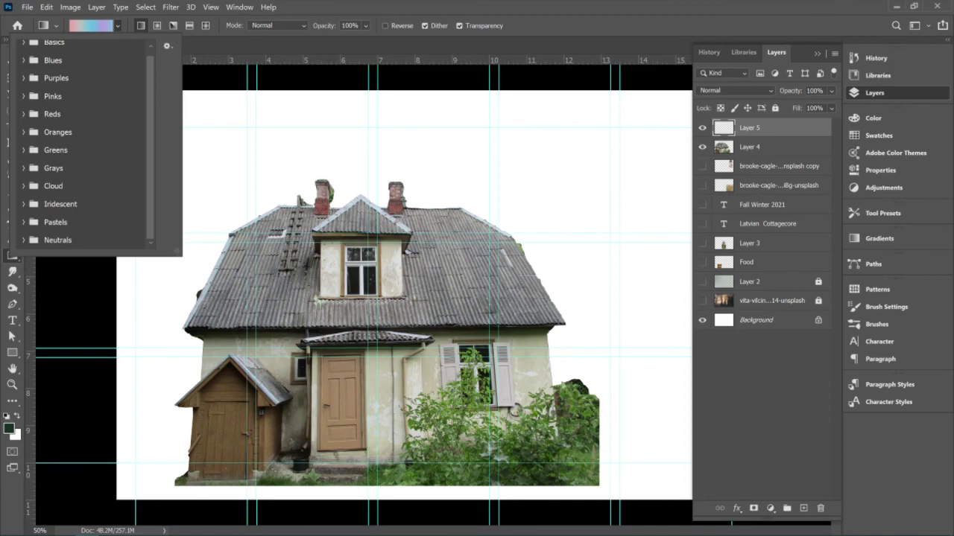
left_click_drag(135, 291, 677, 292)
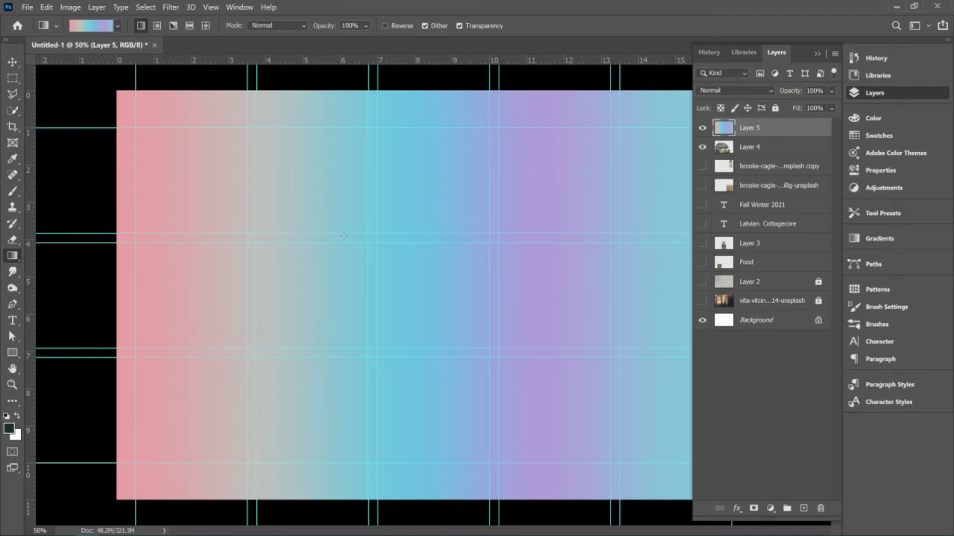
Select the blue band of the Layer 5 gradient with the Magic Wand tool at a tolerance of 10
left_click(12, 62)
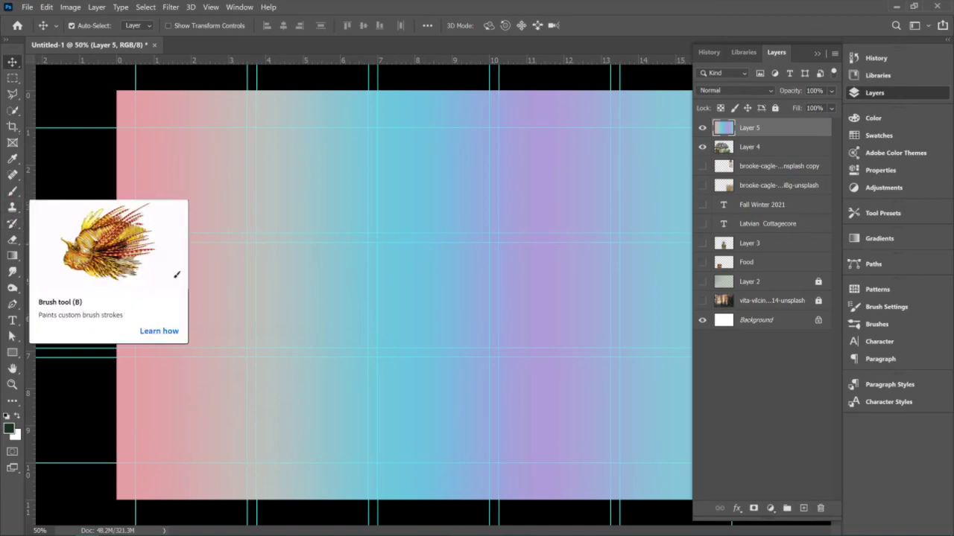
left_click(12, 110)
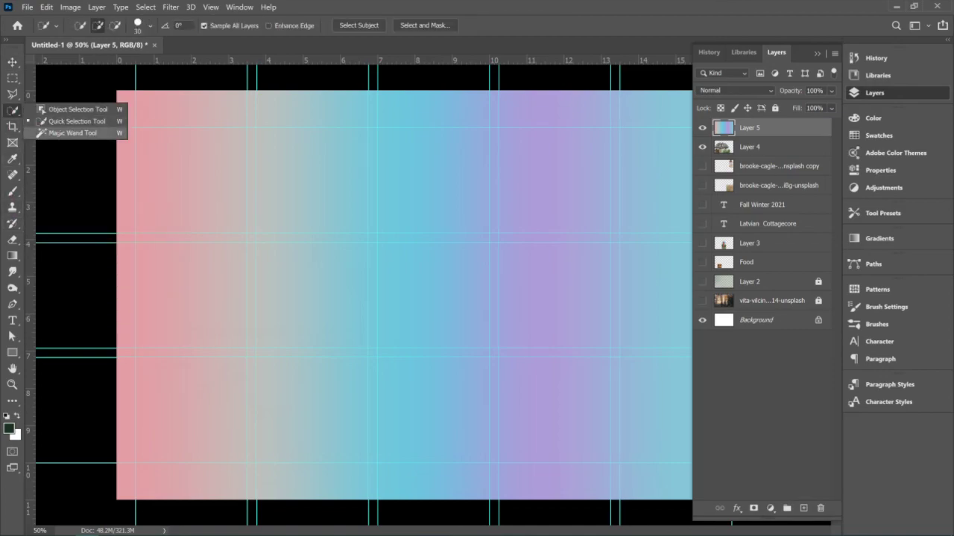
left_click(58, 133)
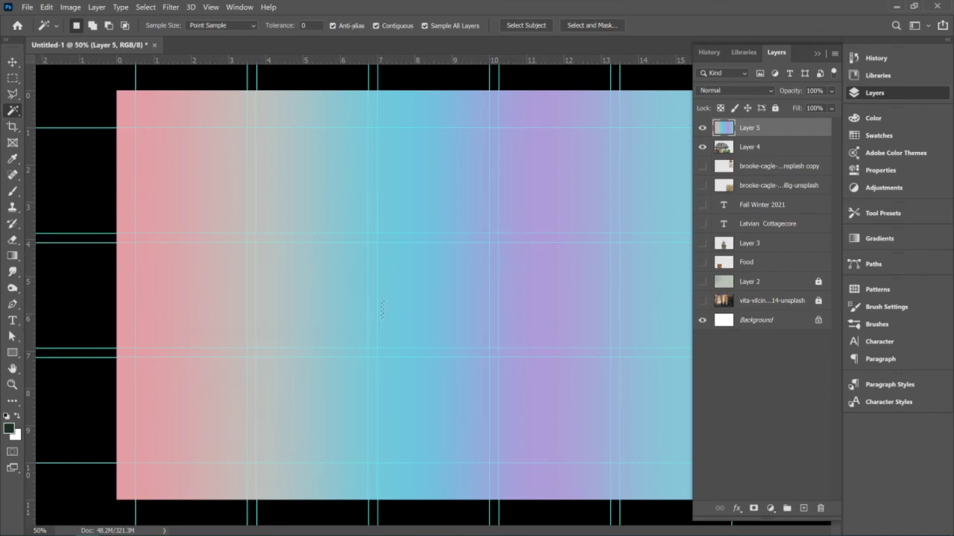
left_click(314, 24)
type("050")
key("Return")
type("10")
left_click(405, 289)
left_click(397, 165)
Raise the Magic Wand tolerance to 50 and sample the gradient's blue band again
left_click(316, 24)
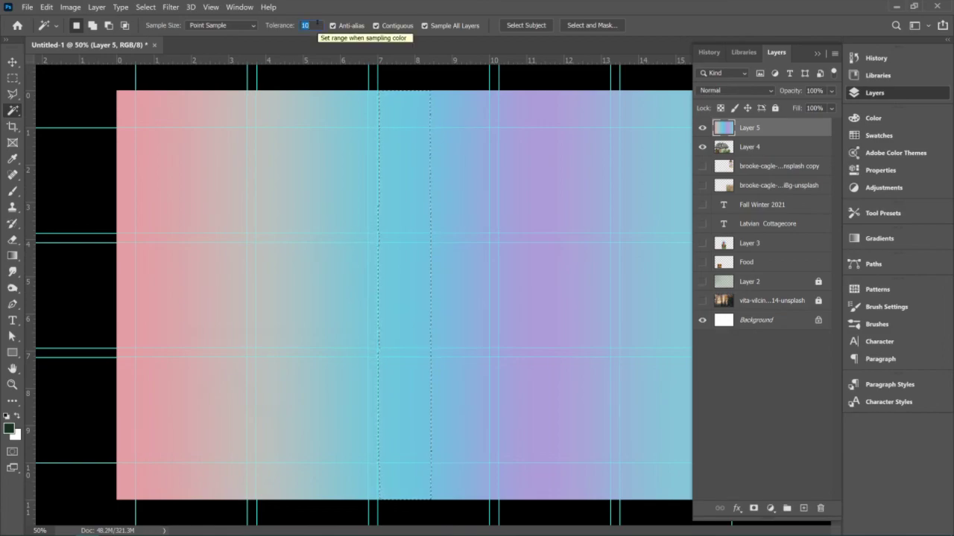
type("50")
key("Return")
left_click(372, 266)
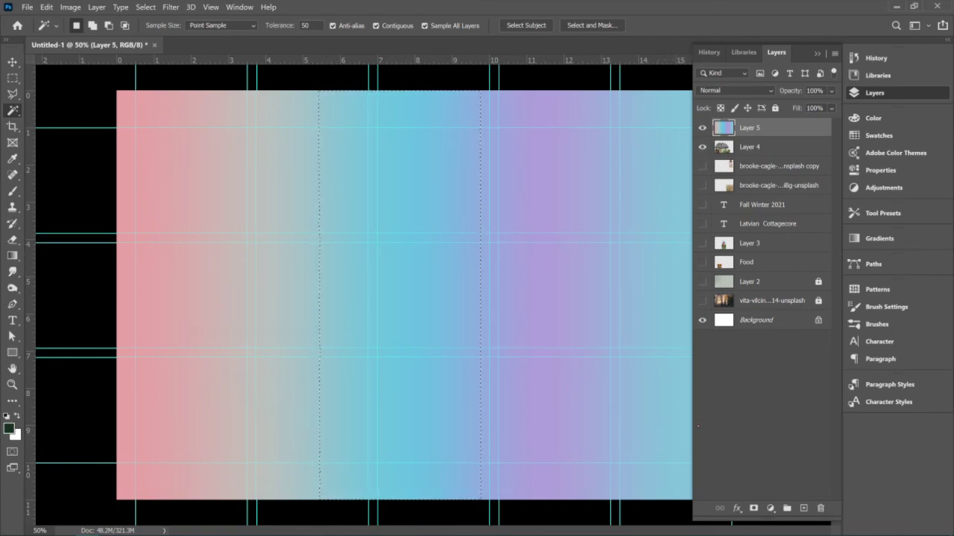
Turn off Contiguous for the Magic Wand, clear the selection and sample the blue area of the gradient again
left_click(816, 53)
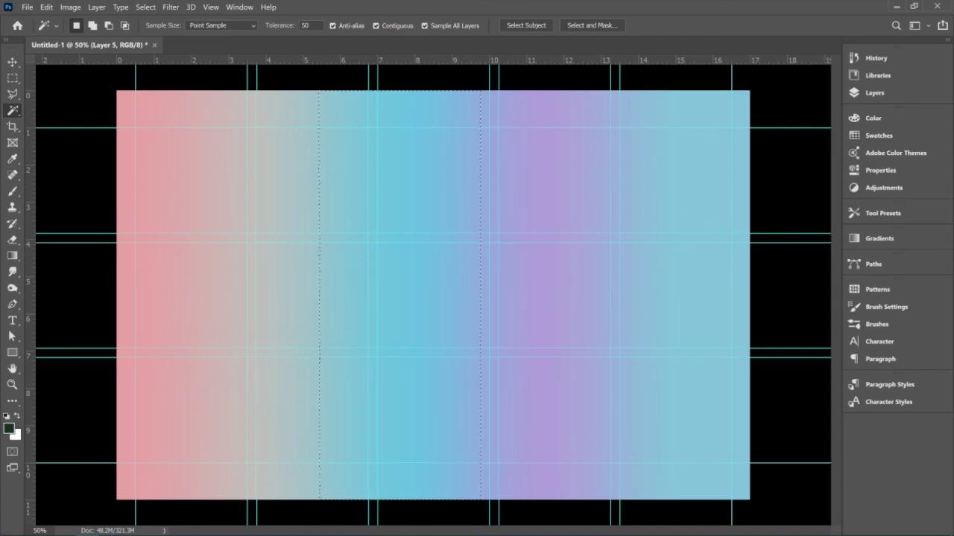
left_click(377, 26)
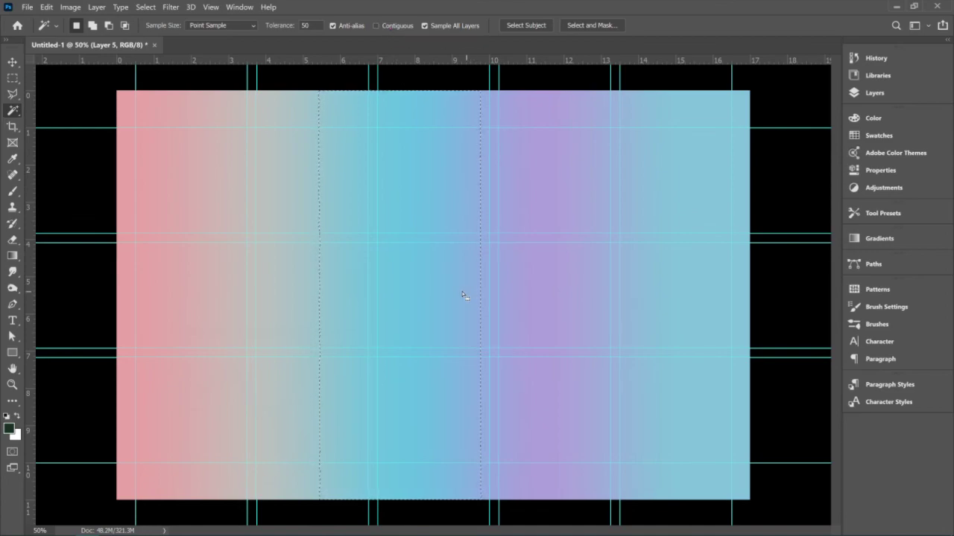
key("ctrl+d")
left_click(387, 307)
Switch to Chrome and search Google for "contiguous united states" in a new tab
left_click(64, 531)
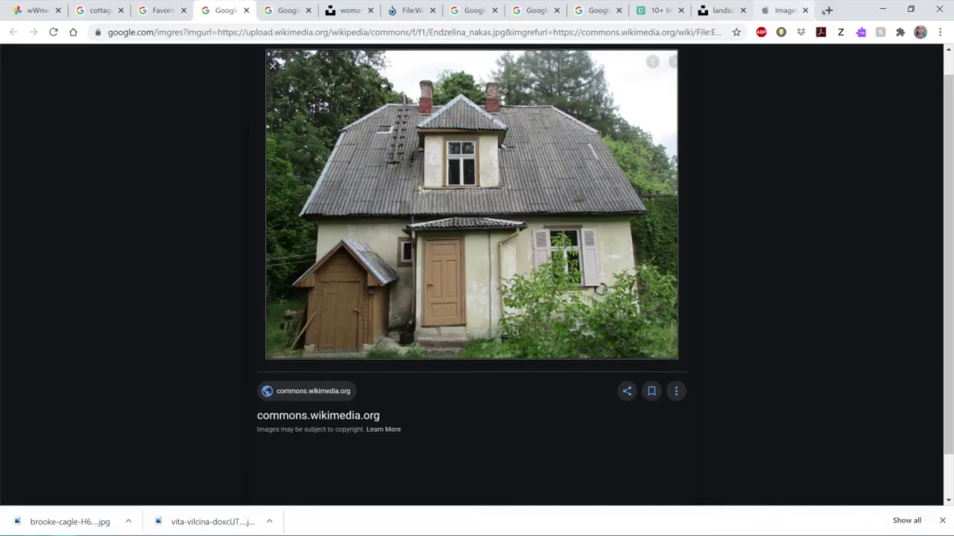
left_click(819, 10)
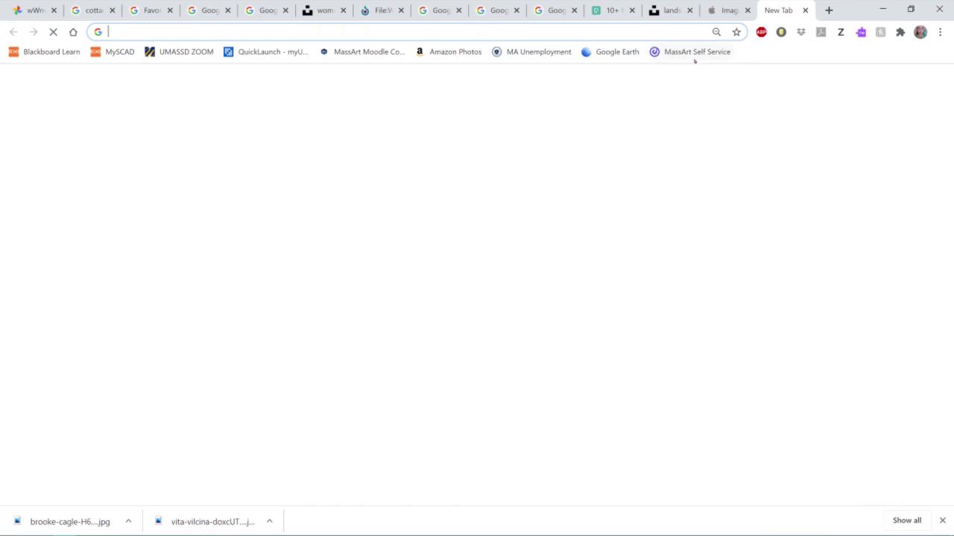
type("g")
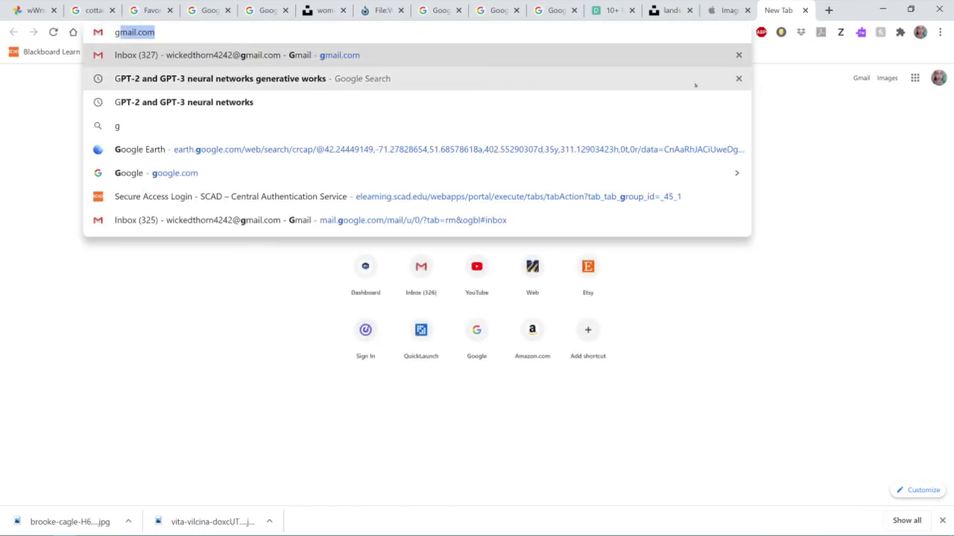
type("c")
key("BackSpace")
key("BackSpace")
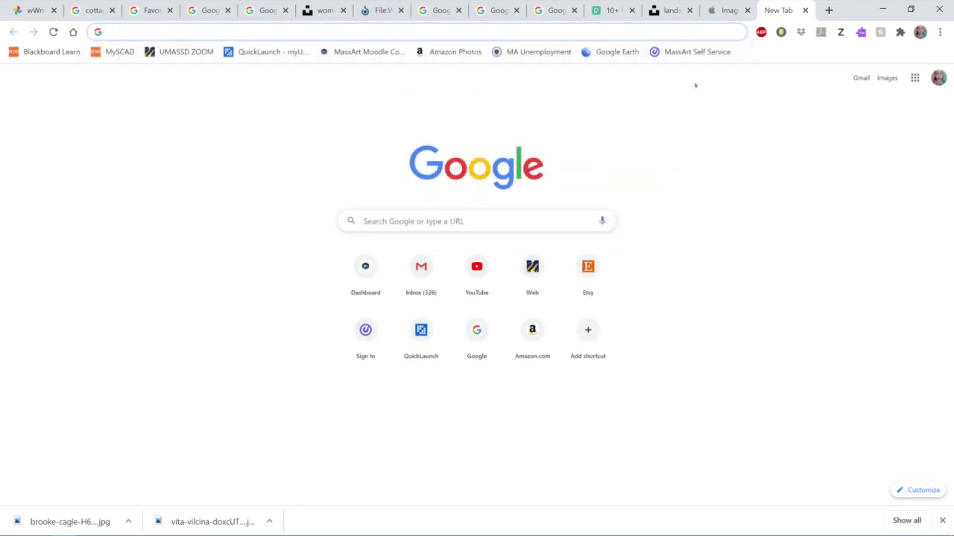
type("contig")
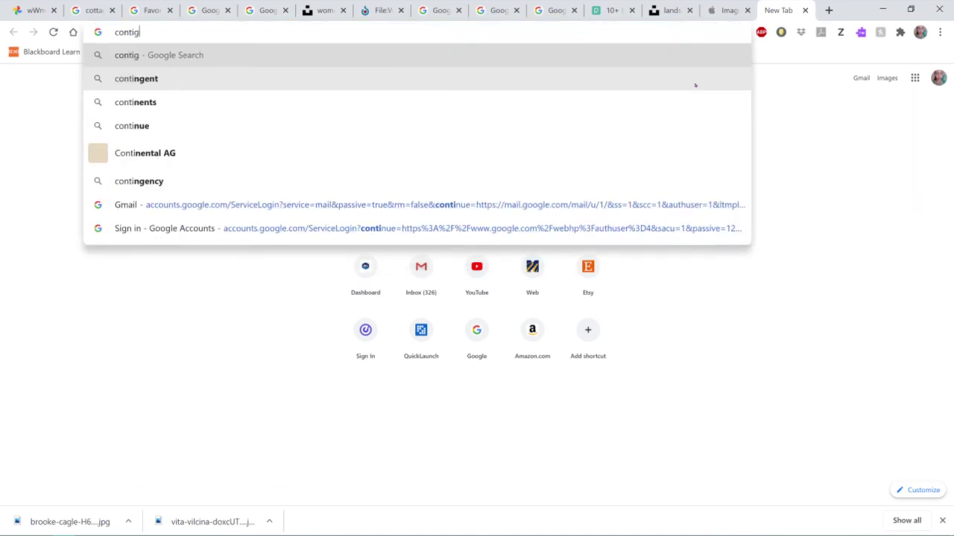
type("uious")
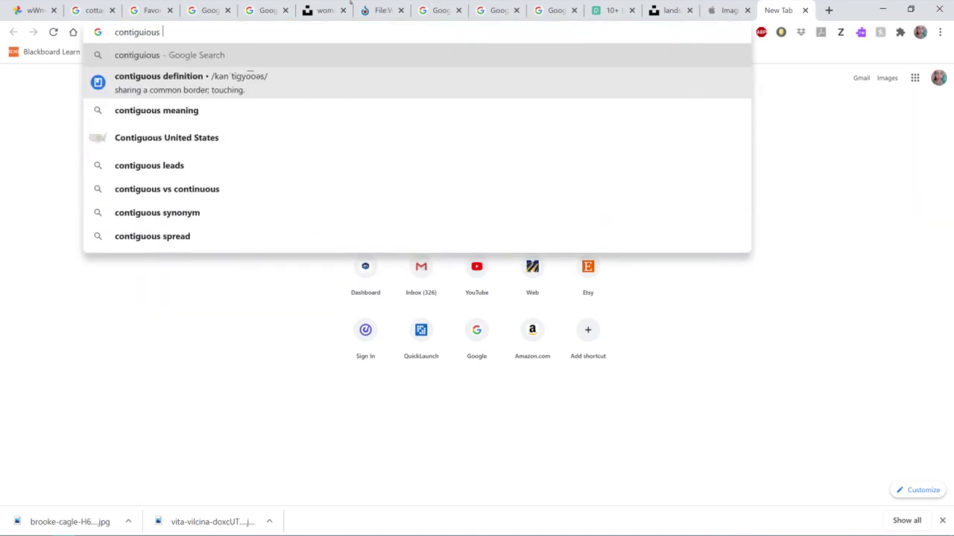
left_click(203, 142)
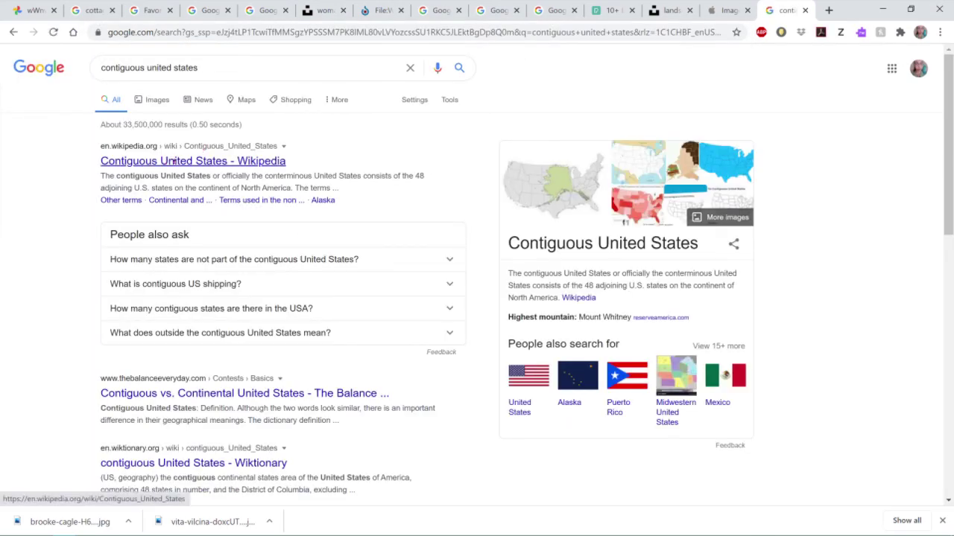
View the image results for the contiguous United States maps and return to Photoshop
left_click(154, 101)
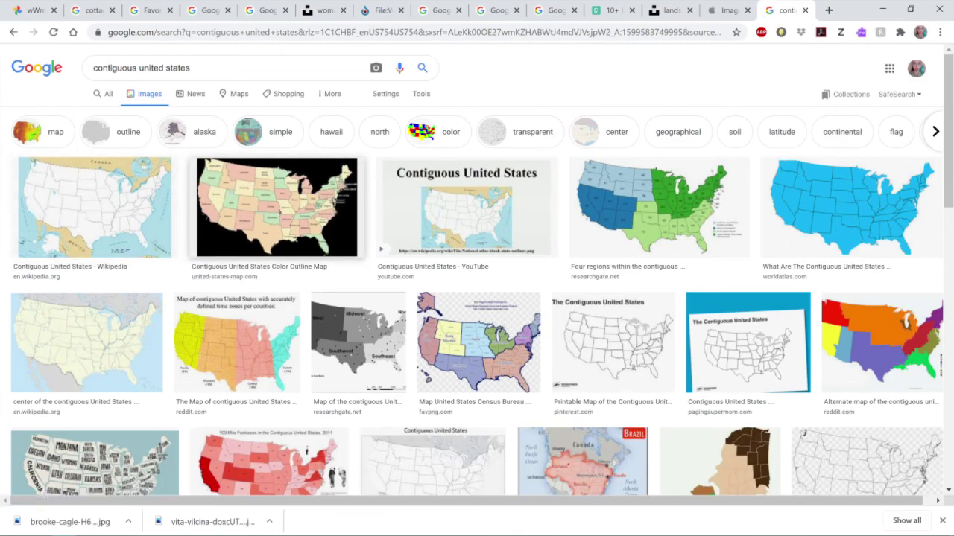
left_click(276, 197)
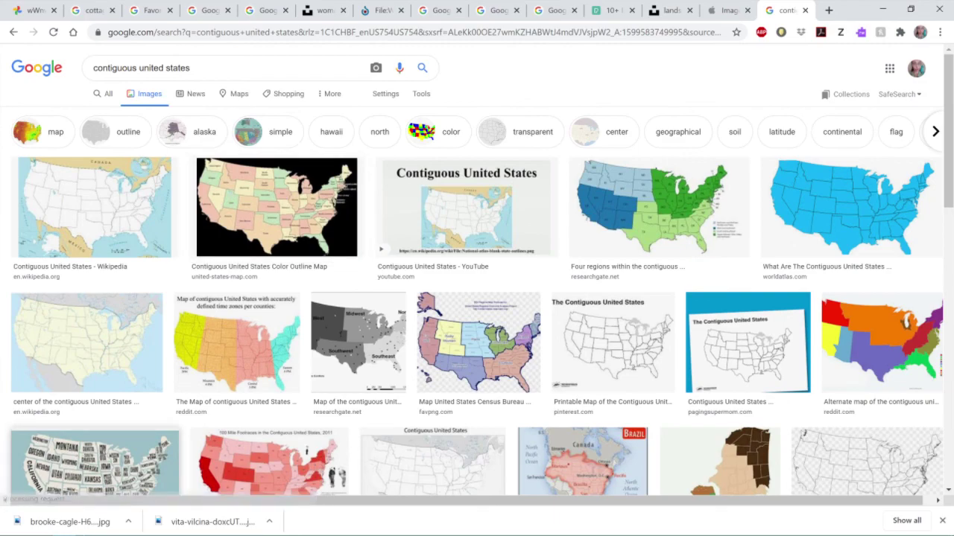
mouse_move(87, 527)
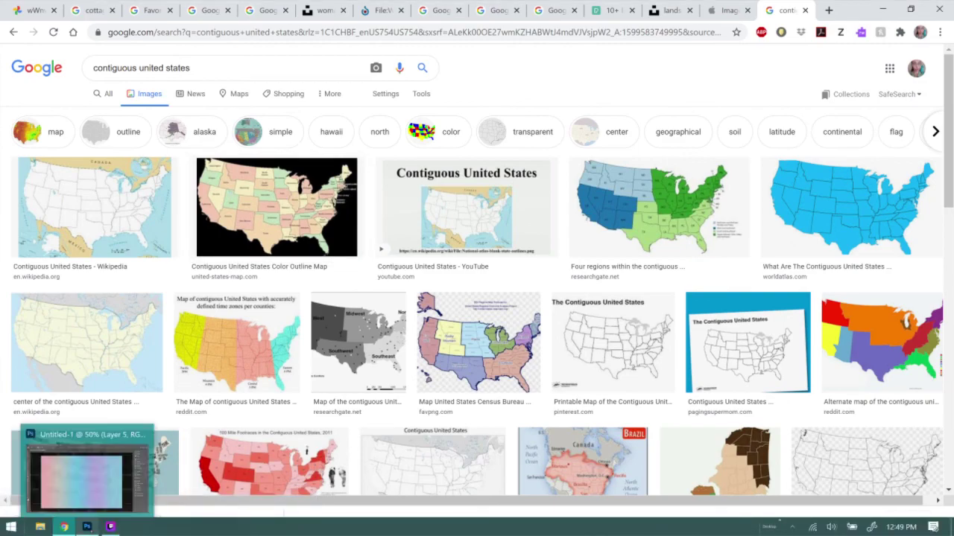
left_click(94, 481)
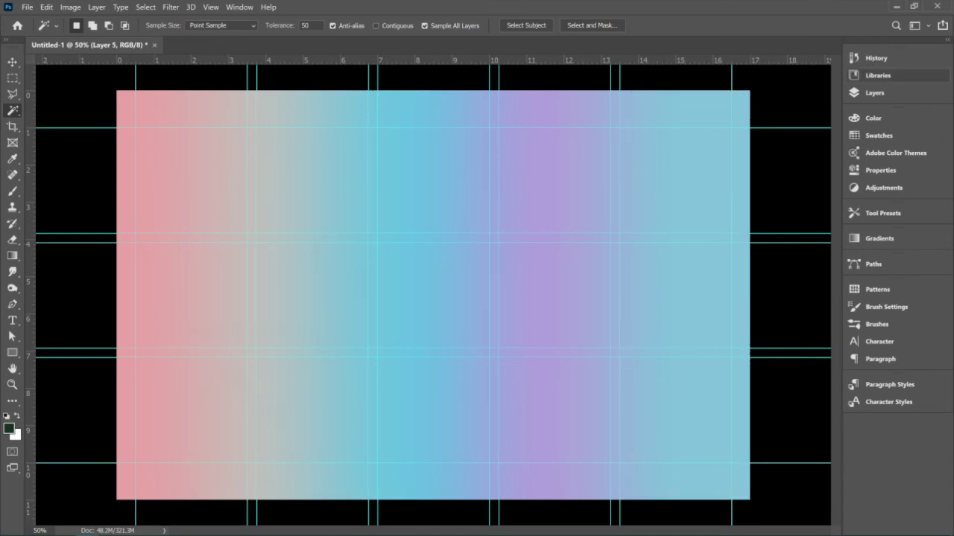
Hide the gradient on Layer 5 and keep the house on Layer 4 visible
left_click(871, 58)
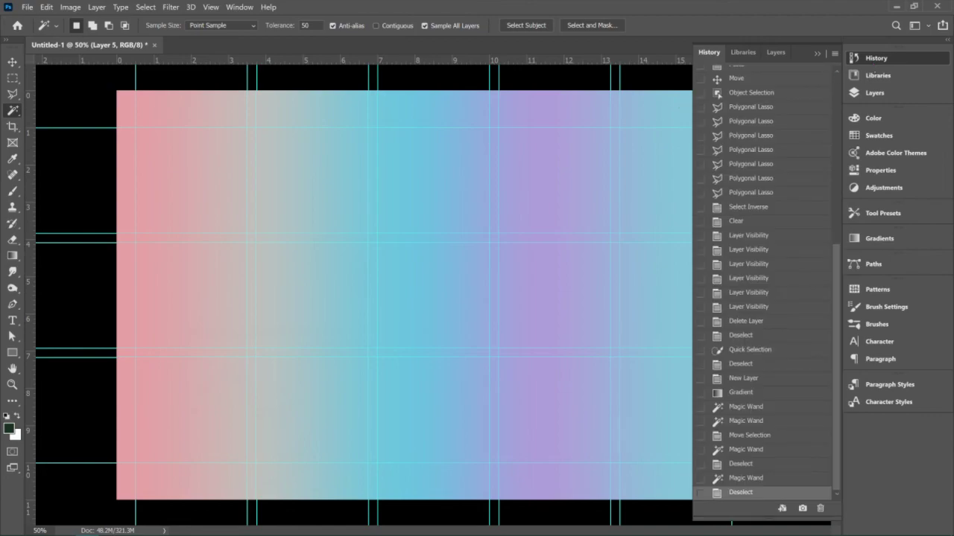
left_click(872, 75)
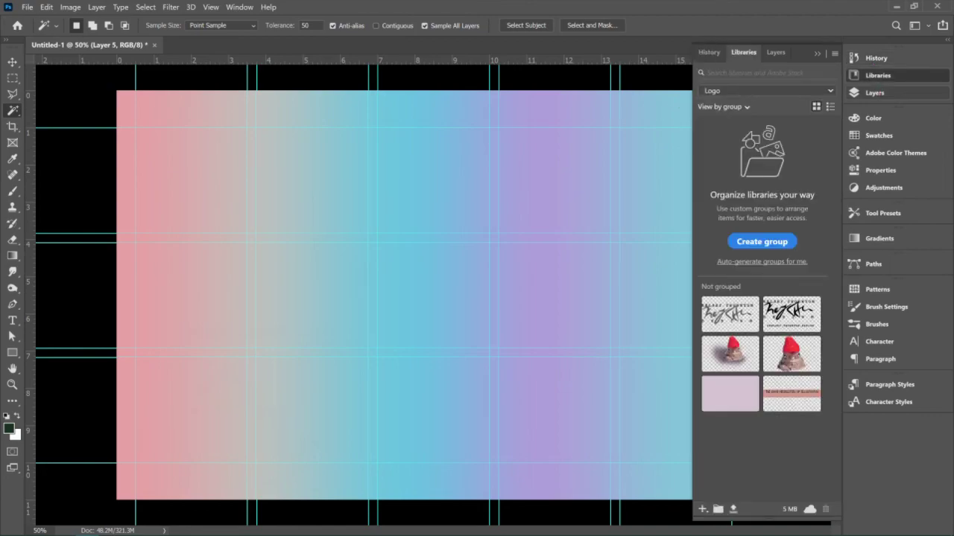
left_click(872, 92)
left_click_drag(704, 148, 702, 129)
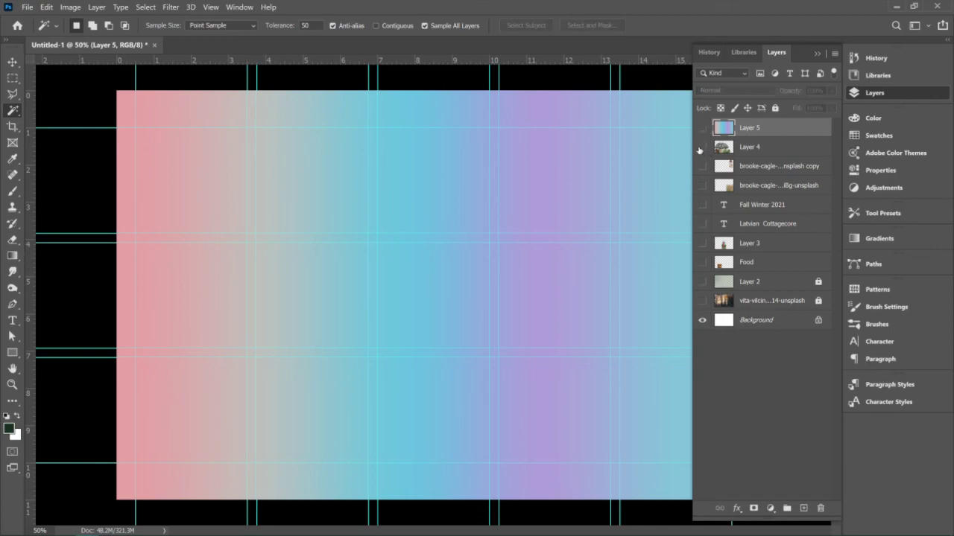
left_click(702, 147)
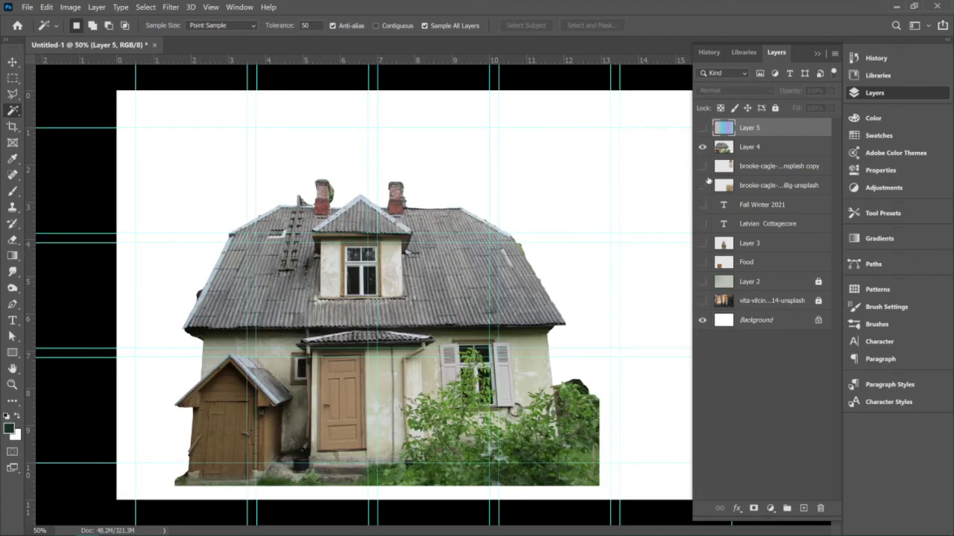
Show all the hidden layers below the house, from the woman's photo copy down to the forest photo
left_click(702, 166)
left_click_drag(701, 185, 703, 228)
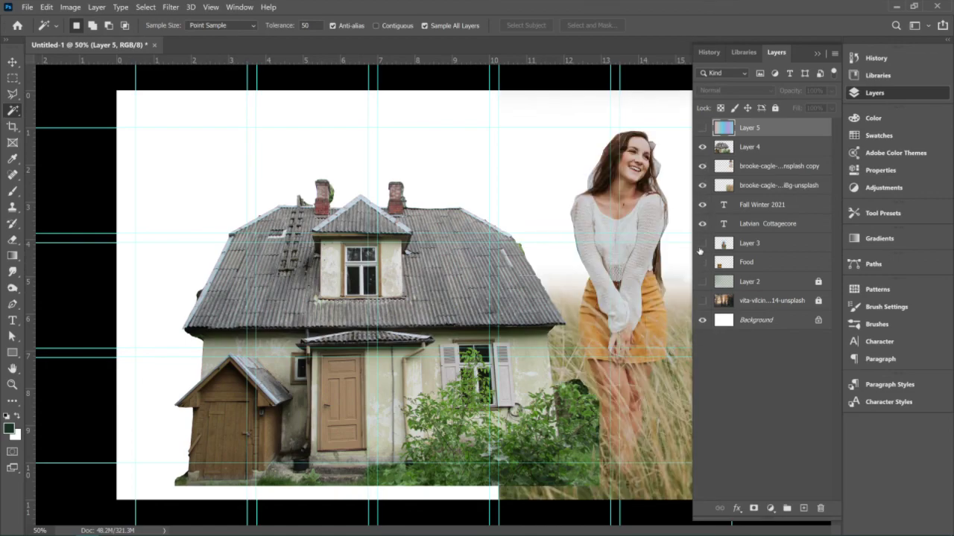
left_click(700, 251)
left_click_drag(699, 268, 701, 312)
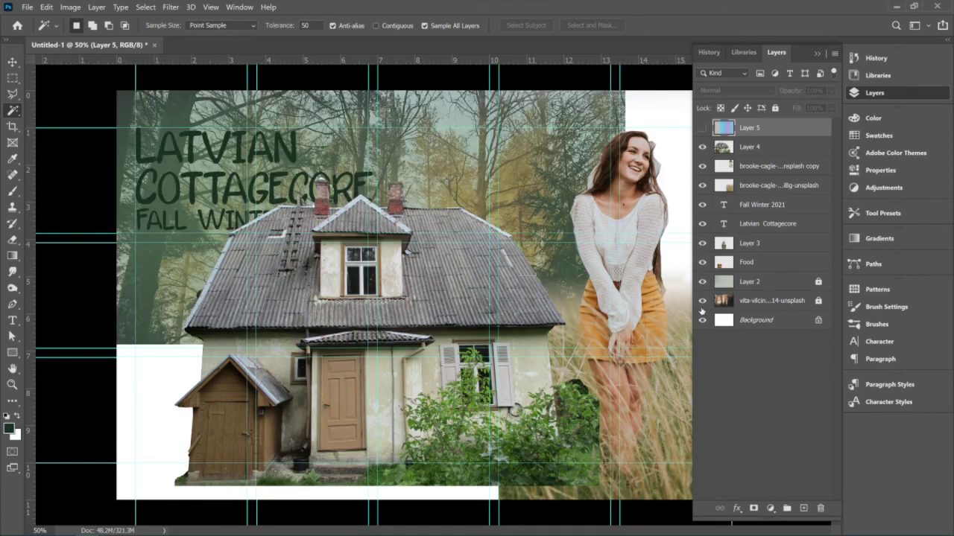
left_click(701, 307)
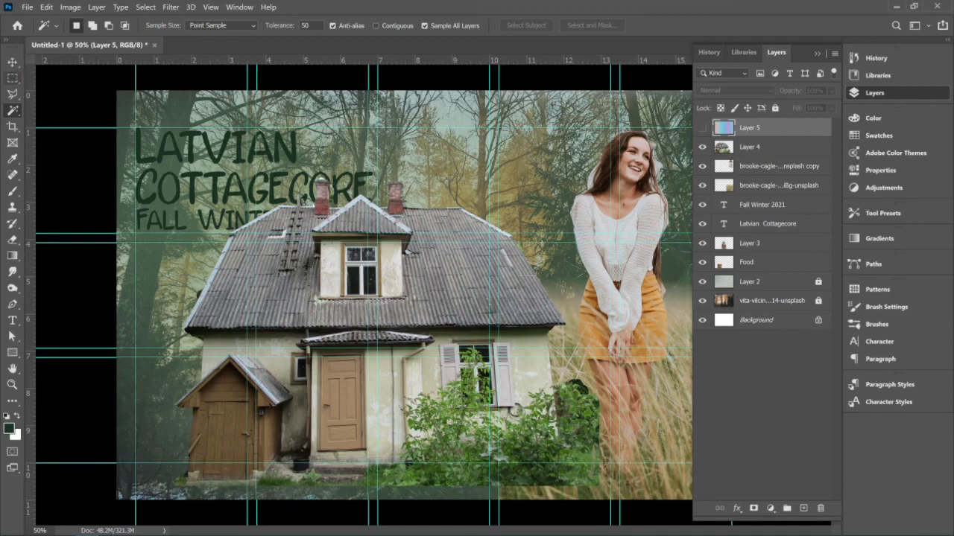
Move the cut-out house down and left, below the Latvian Cottagecore title
left_click(12, 62)
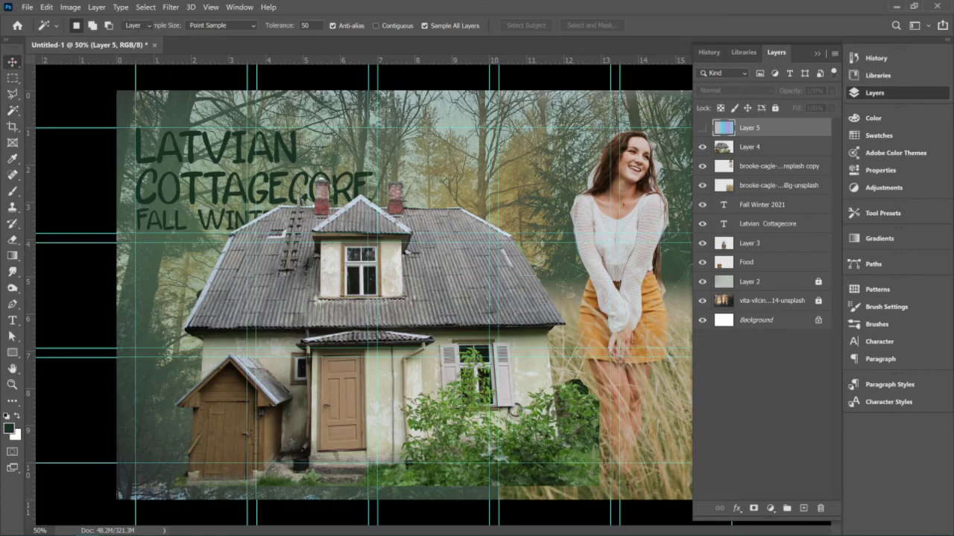
left_click(427, 316)
left_click(425, 318)
left_click_drag(425, 316, 385, 340)
Scale the house to 43.73% and place it in the lower-left corner of the page
key("ctrl+t")
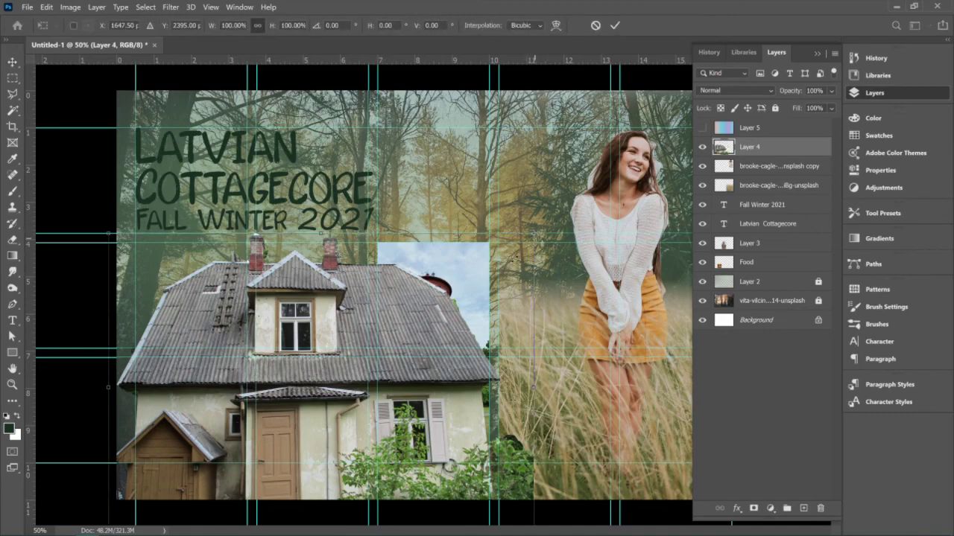
left_click_drag(534, 233, 277, 408)
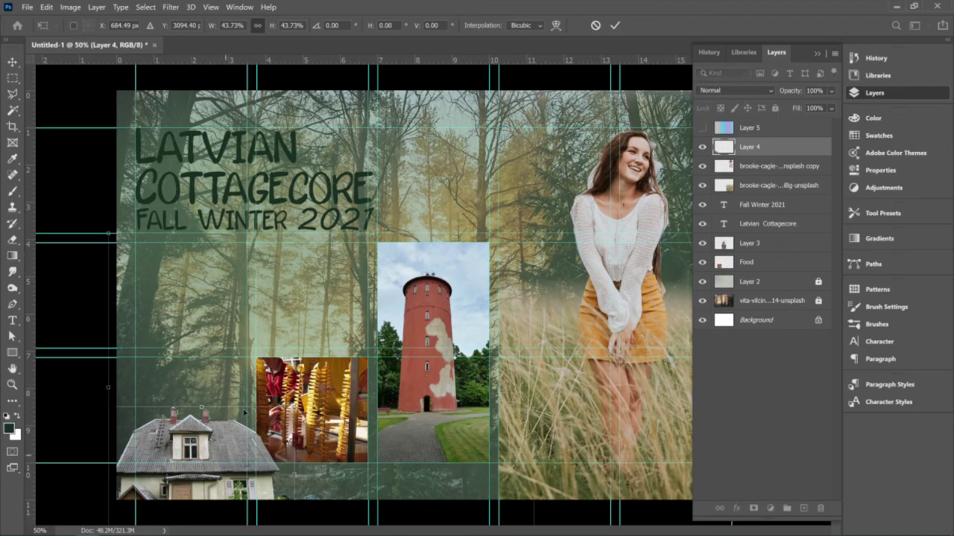
left_click_drag(250, 393, 228, 436)
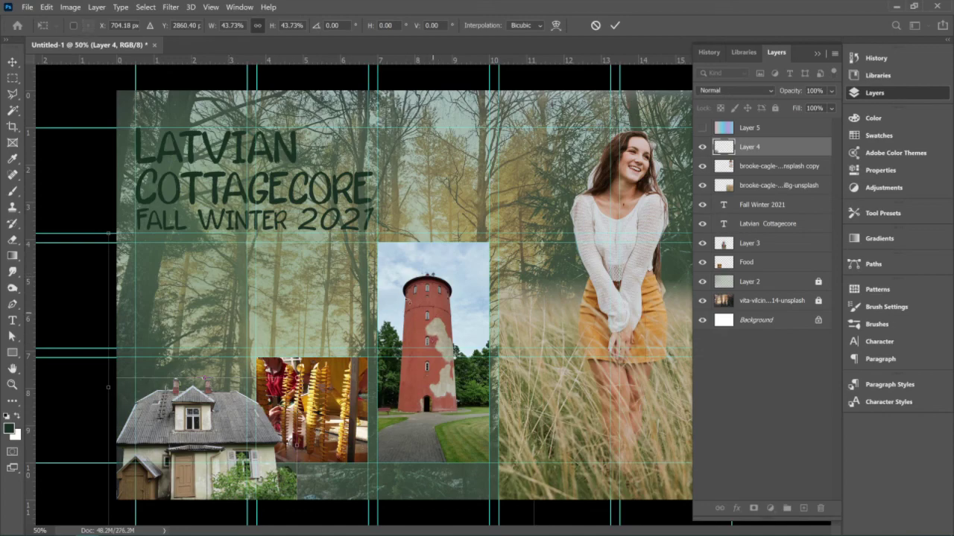
key("Escape")
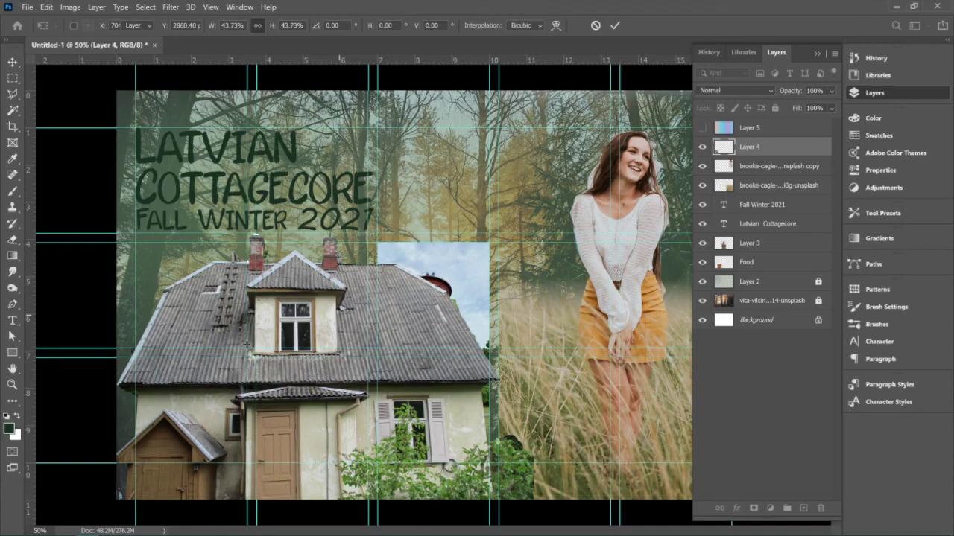
Try moving the food photo slightly up and right off its guides, and undo the move
left_click(311, 394)
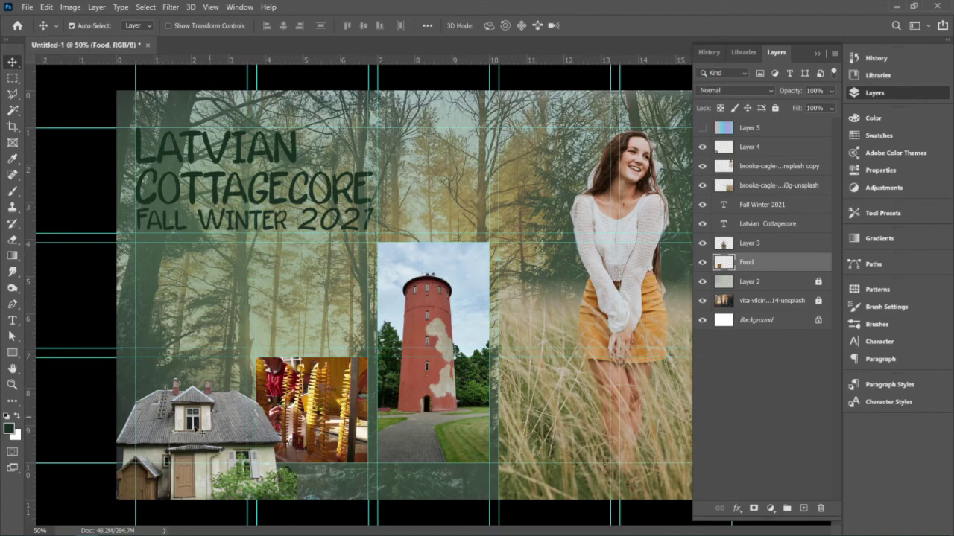
left_click(203, 431)
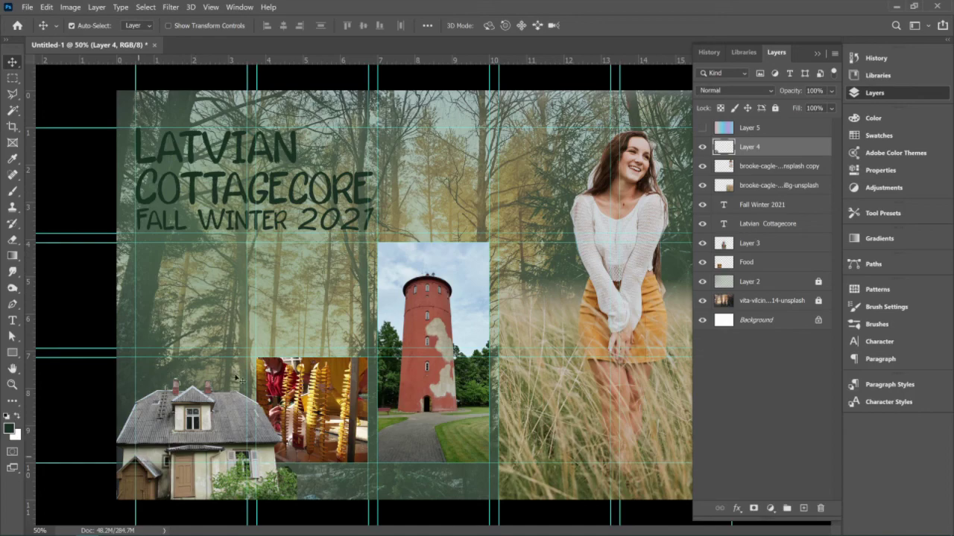
left_click_drag(309, 418, 325, 403)
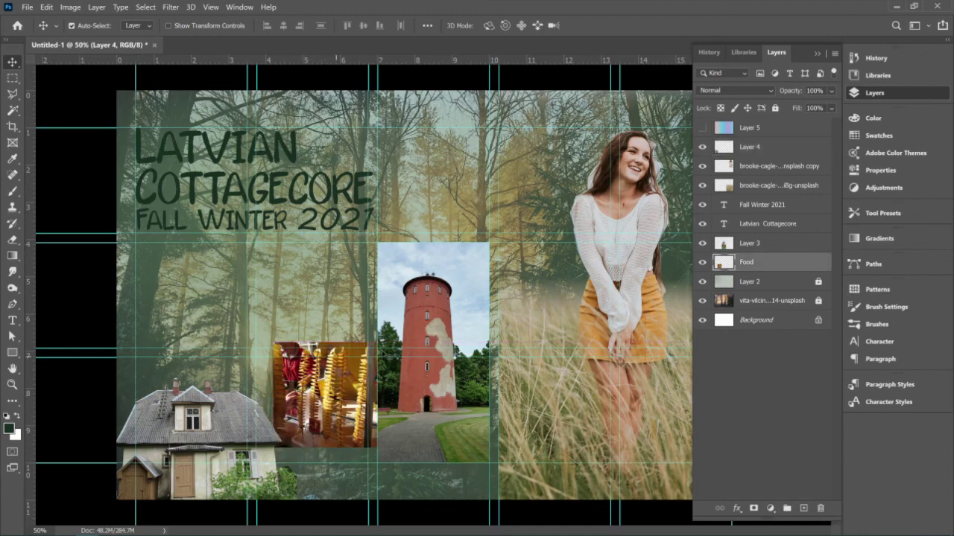
key("ctrl+z")
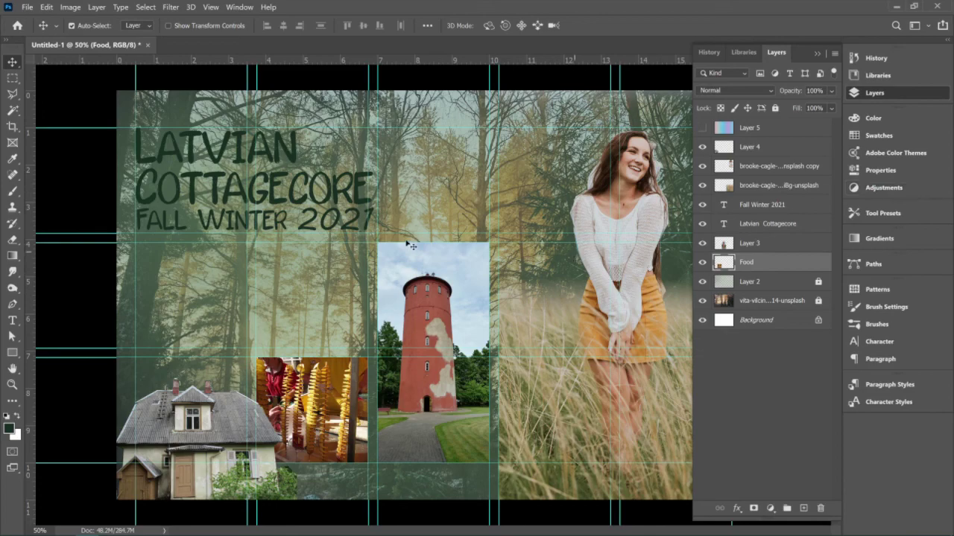
left_click(70, 7)
mouse_move(97, 33)
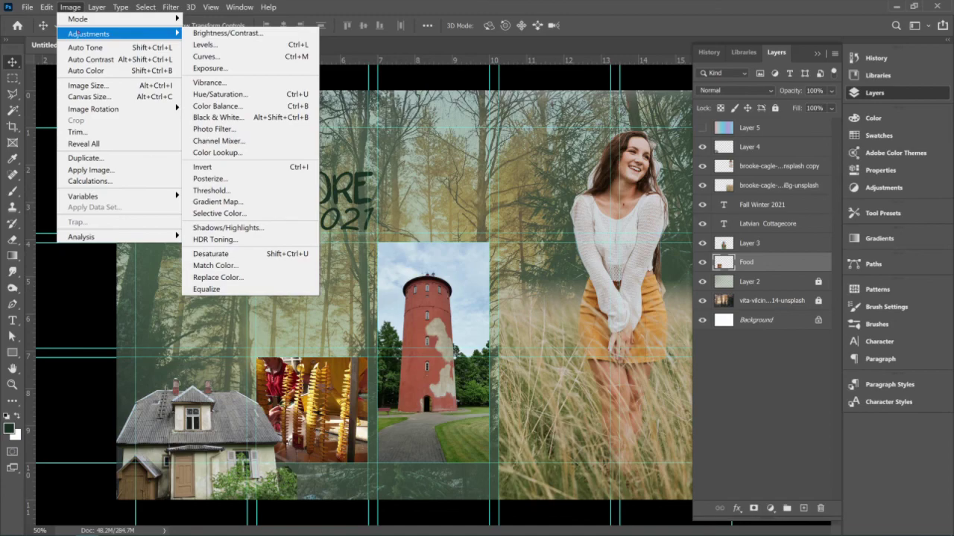
mouse_move(120, 6)
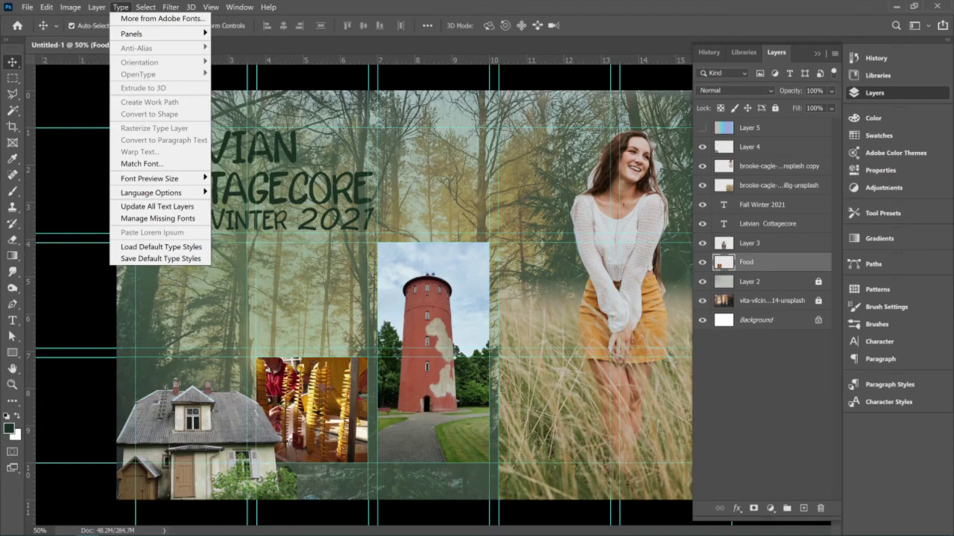
Add a Hue/Saturation adjustment layer above the Food layer and float its properties next to the layer list
left_click(874, 93)
left_click(883, 188)
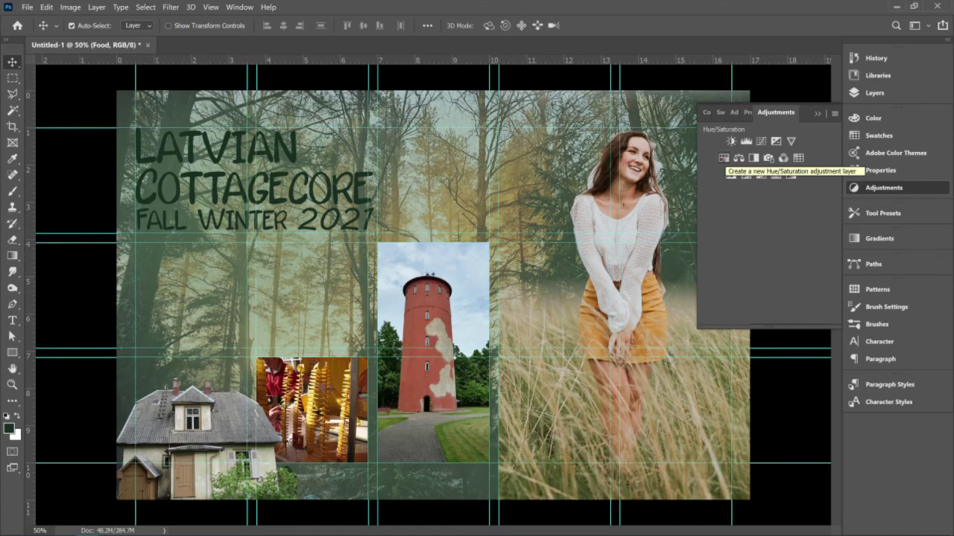
left_click(723, 158)
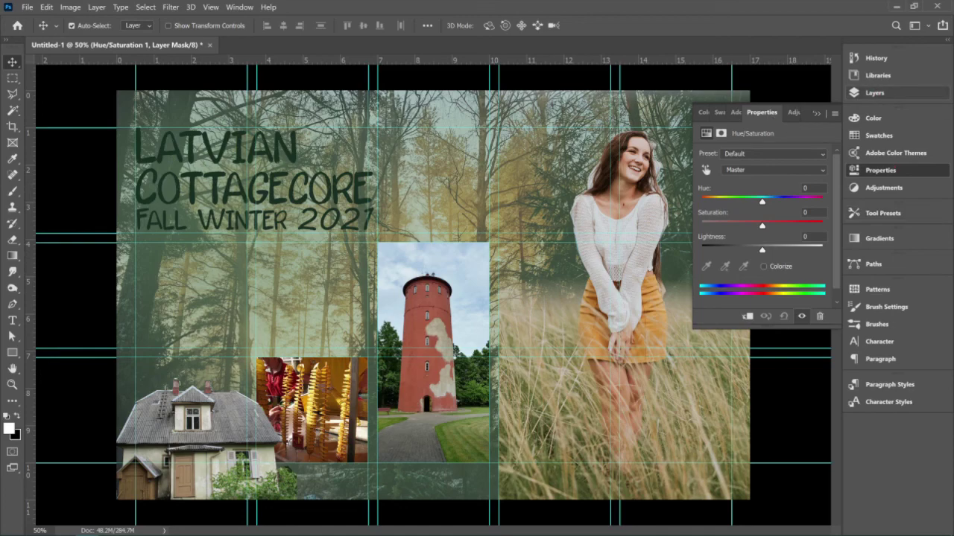
left_click_drag(762, 112, 347, 175)
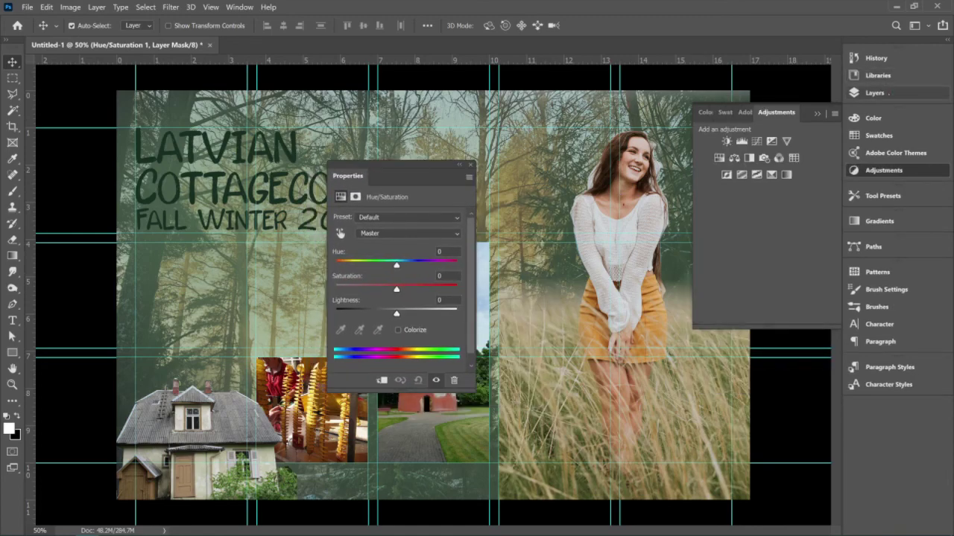
left_click(877, 93)
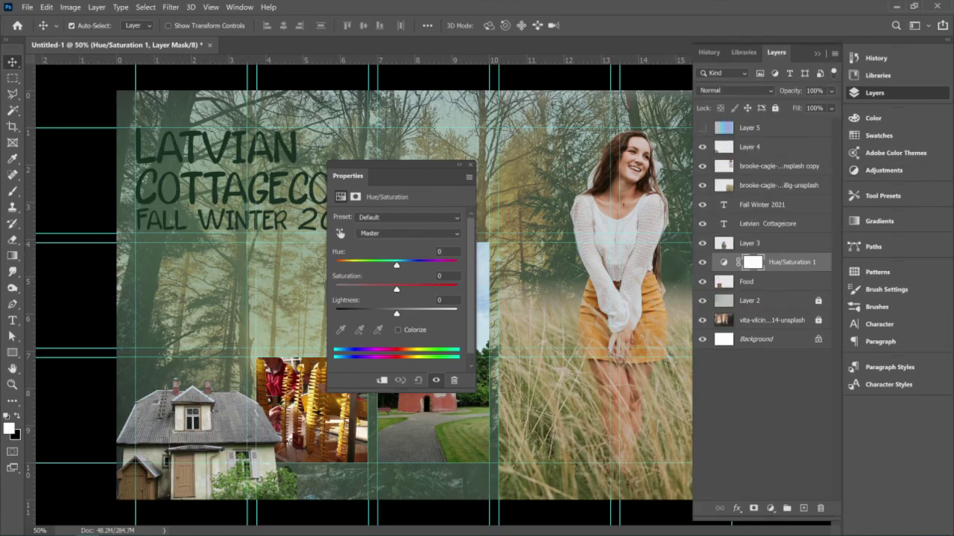
left_click_drag(395, 176, 605, 149)
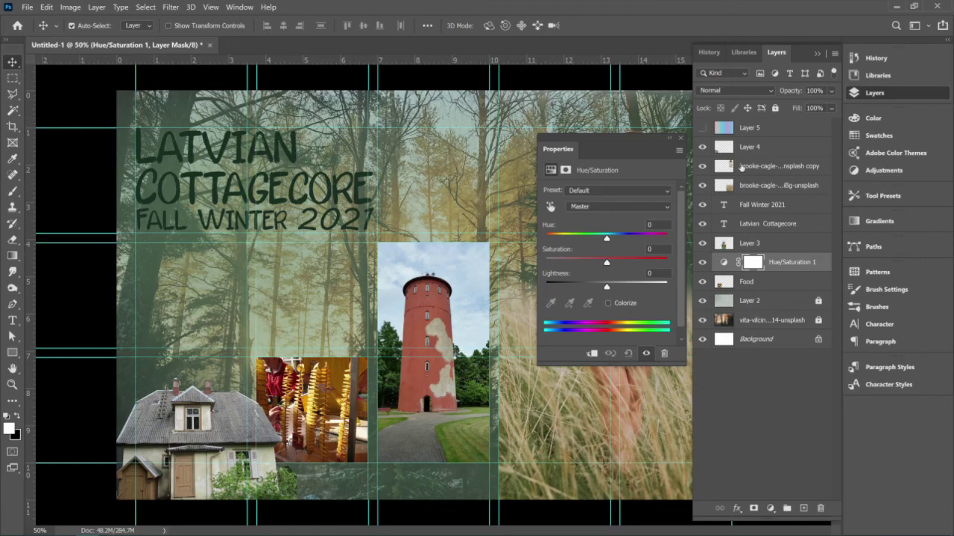
Set the saturation to -100 and try the adjustment above Layer 4, moving it back directly above the Food layer
left_click_drag(606, 263, 604, 263)
type("-100")
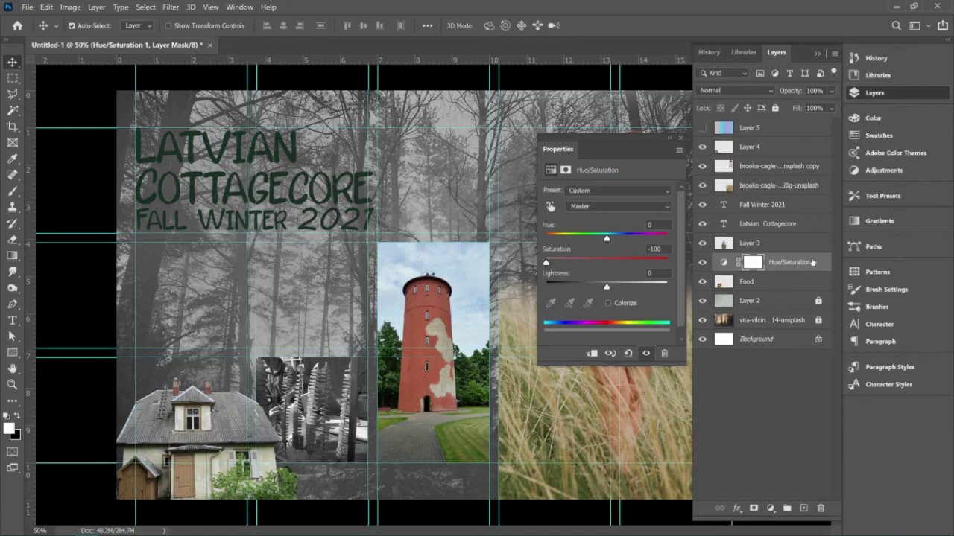
left_click_drag(815, 263, 787, 142)
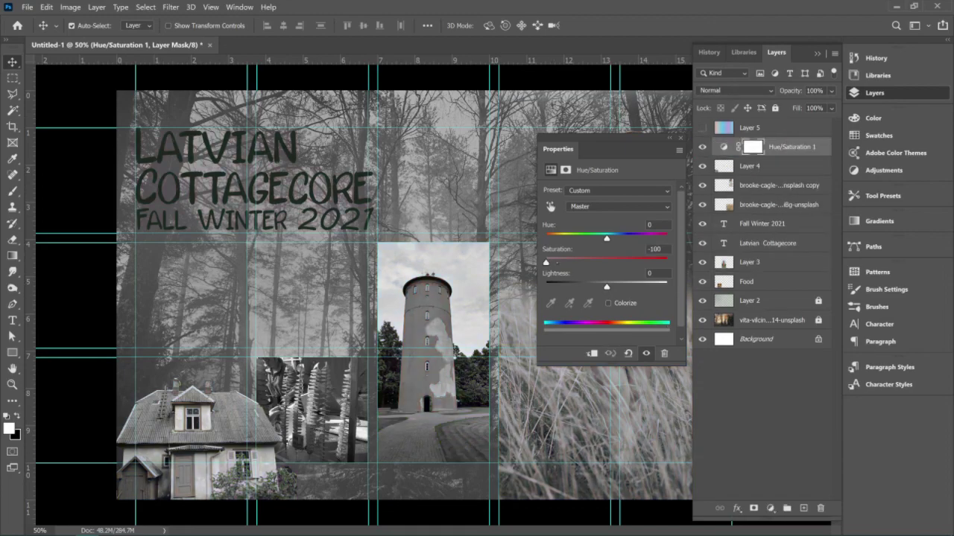
left_click_drag(804, 246, 794, 280)
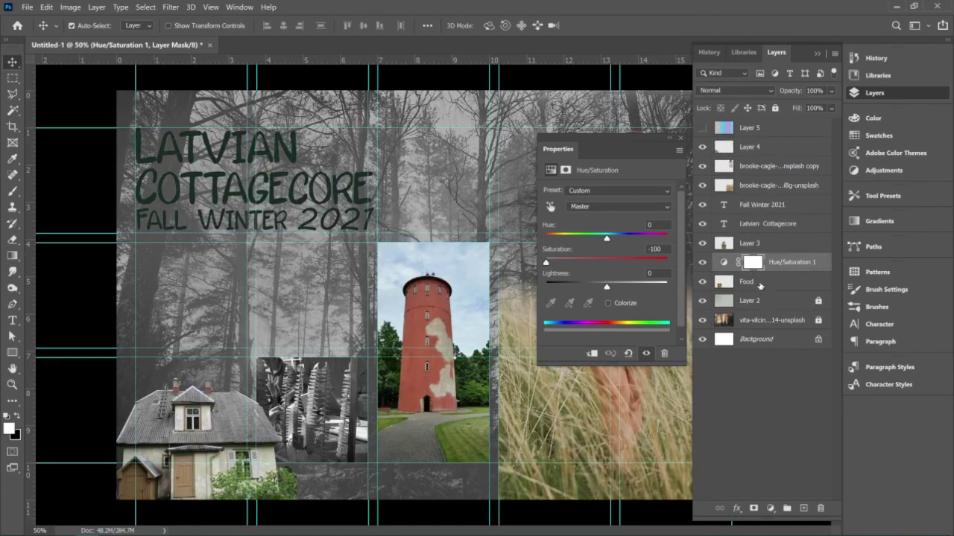
Clip the Hue/Saturation adjustment to the Food layer so it affects only the food photo
left_click(754, 283)
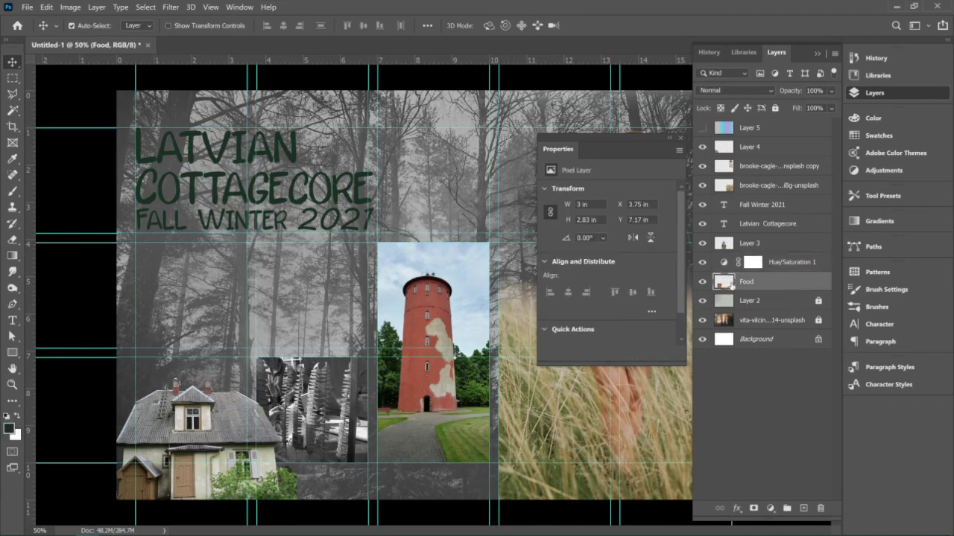
left_click(779, 267)
left_click(719, 265)
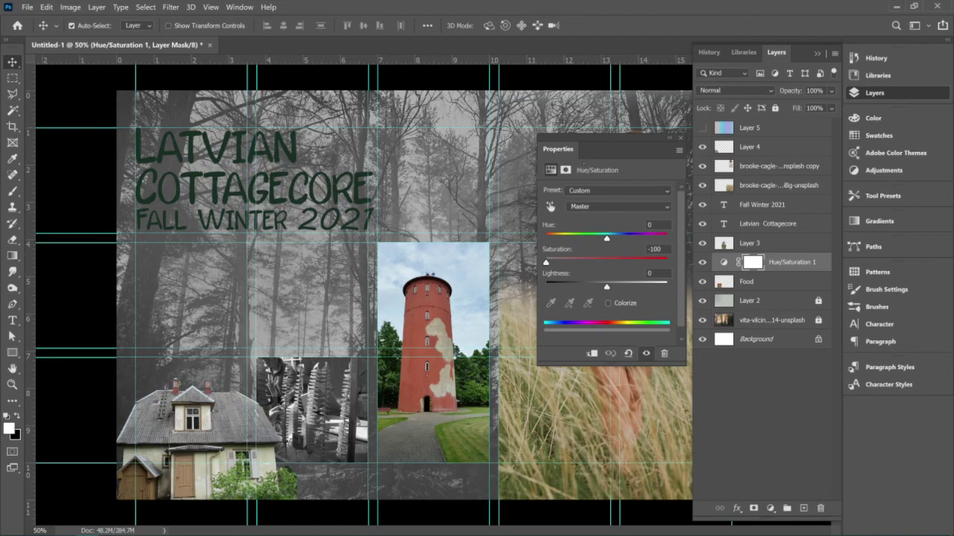
left_click(592, 355)
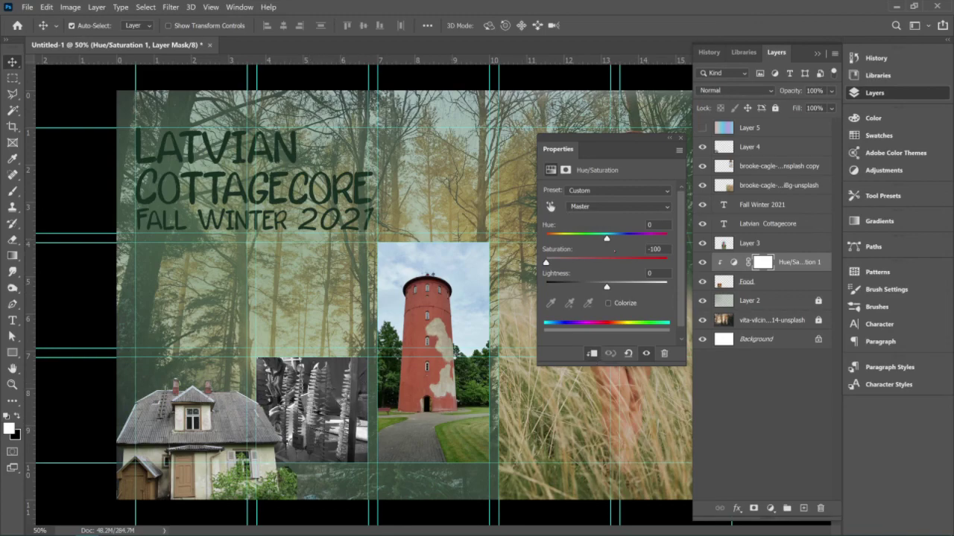
Set the food photo's saturation to -45 and hue to -9, and close the adjustment's properties
left_click_drag(547, 262, 590, 262)
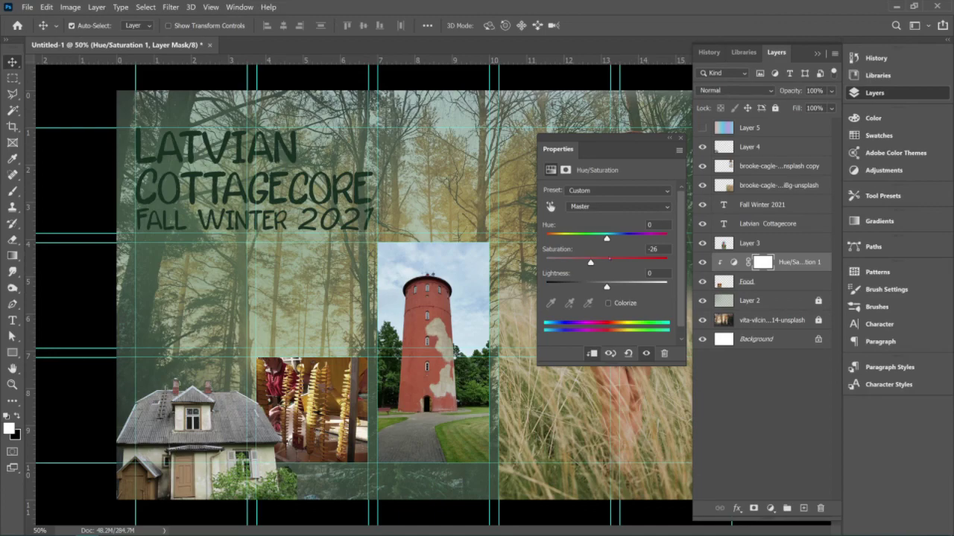
left_click_drag(590, 262, 583, 262)
left_click_drag(584, 263, 579, 262)
left_click_drag(606, 238, 627, 237)
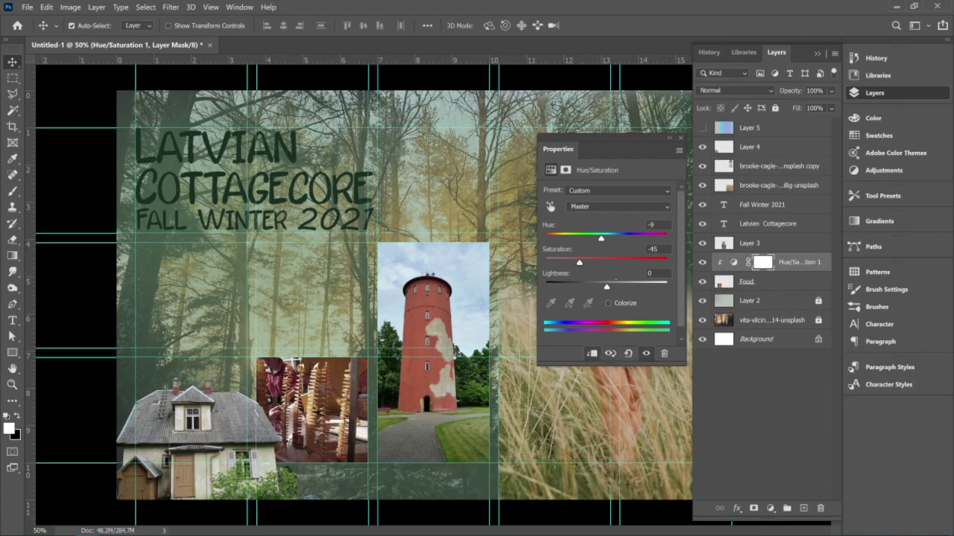
mouse_move(607, 287)
left_mouse_down()
mouse_move(620, 287)
mouse_move(606, 287)
left_mouse_up()
left_click(680, 138)
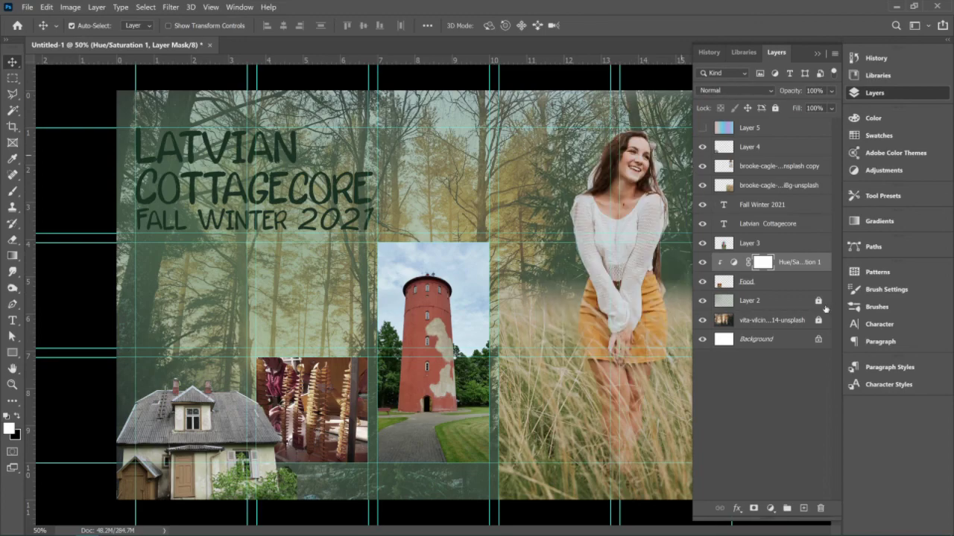
Link the Hue/Saturation adjustment layer and the Food layer together
left_click(789, 281)
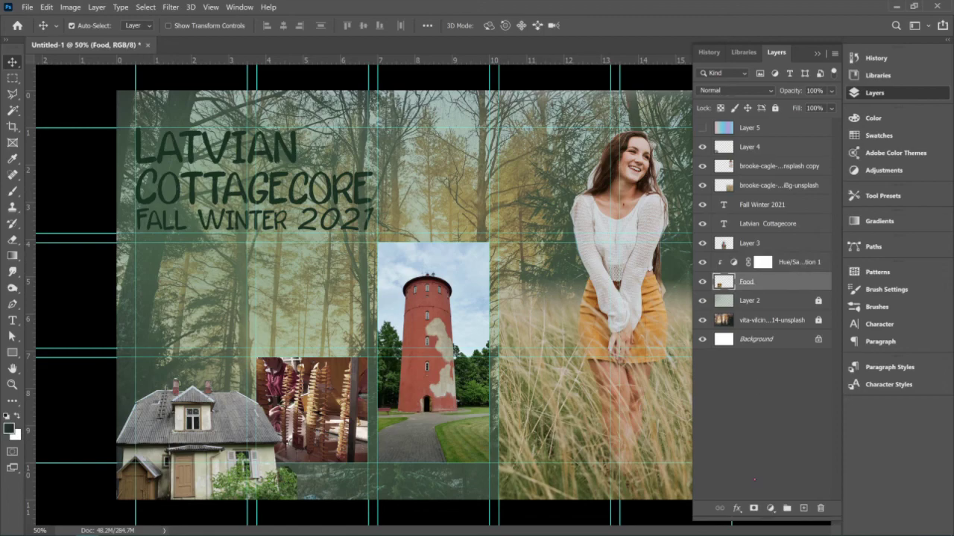
left_click(719, 508)
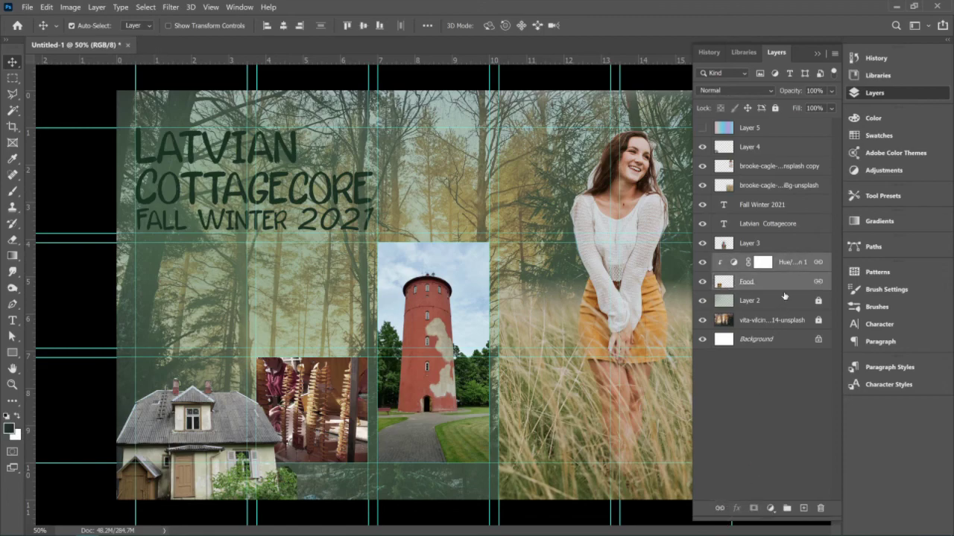
left_click(328, 417)
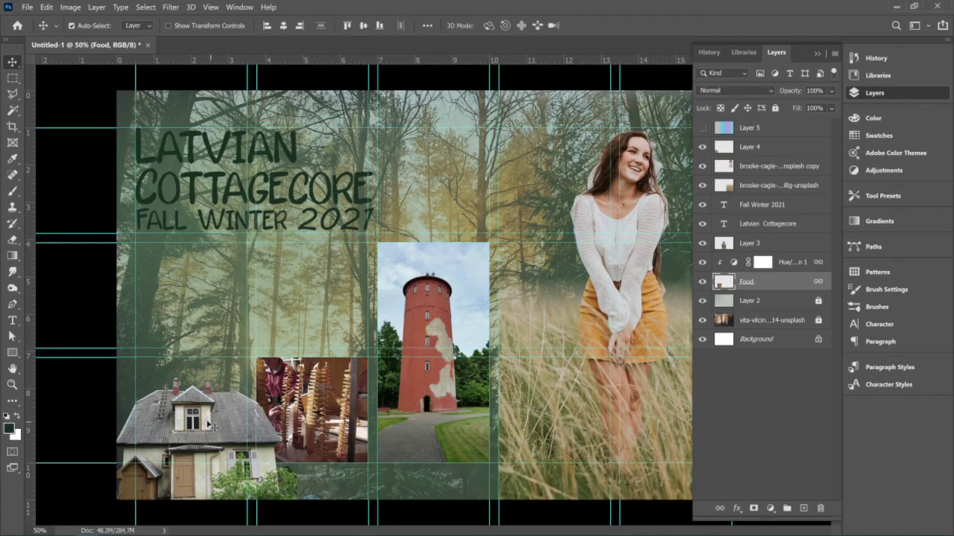
Move the house up and right inside the margin guides, and swap the columns of the food and tower photos
left_click_drag(232, 408, 236, 383)
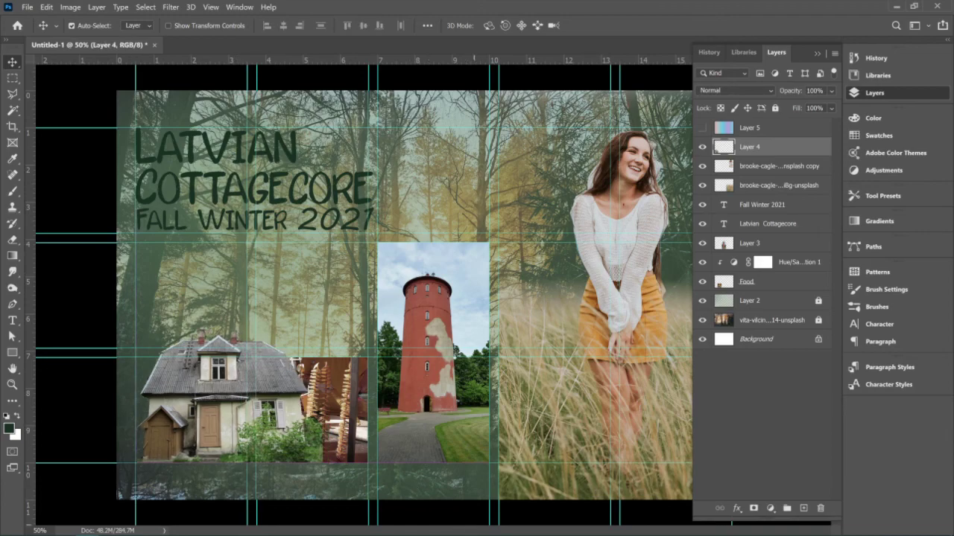
left_click(343, 392)
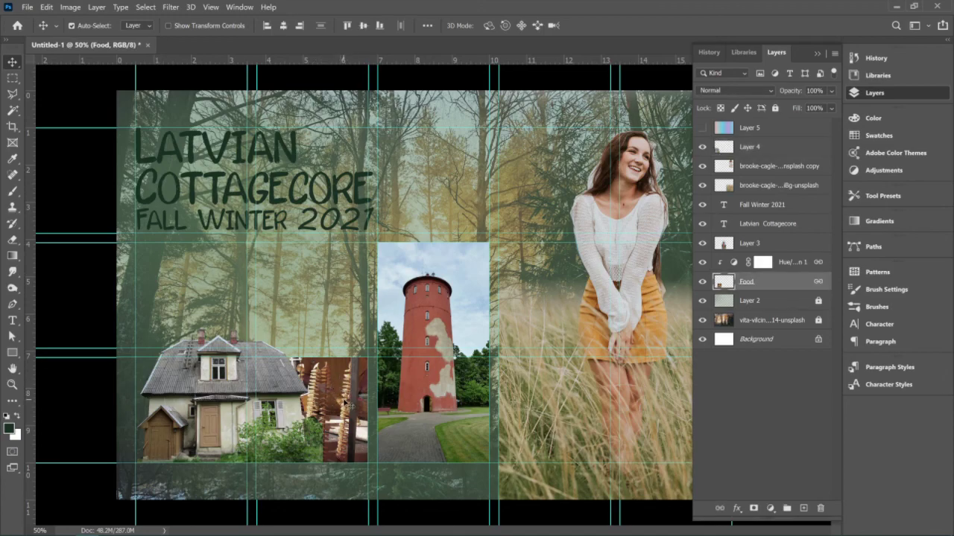
left_click_drag(337, 402, 447, 410)
left_click_drag(453, 321, 345, 333)
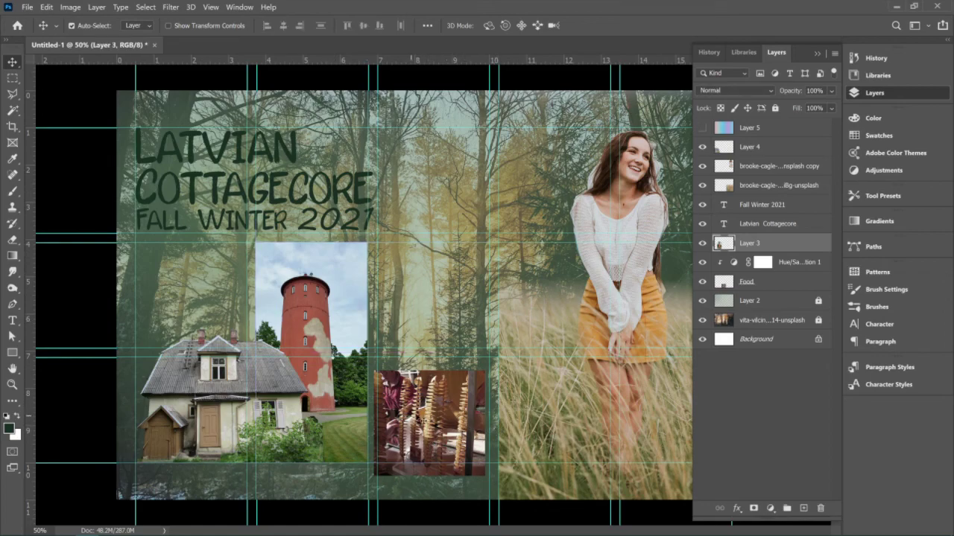
Align the food photo with the guides of the column between the tower and the woman
left_click(453, 433)
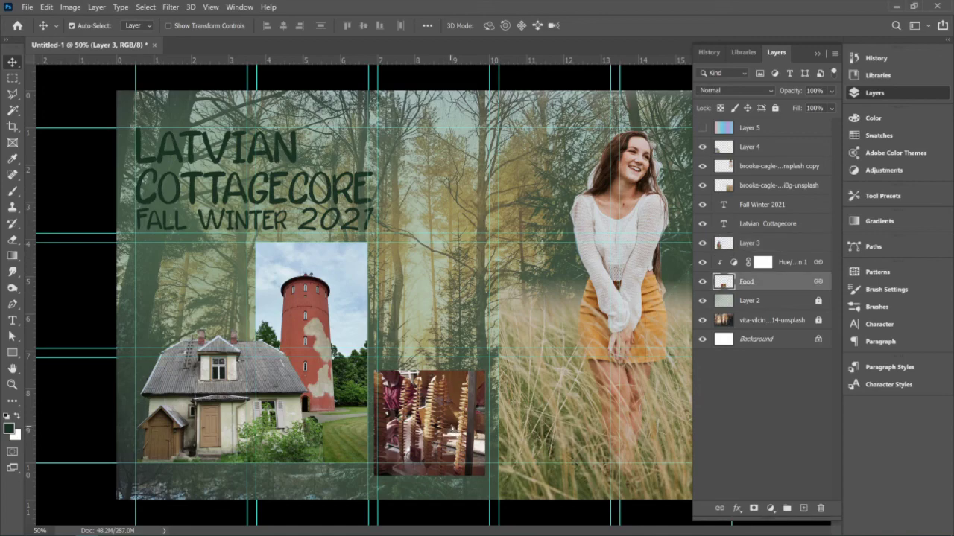
mouse_move(462, 423)
left_mouse_down()
mouse_move(465, 412)
mouse_move(433, 441)
mouse_move(479, 432)
mouse_move(461, 429)
left_mouse_up()
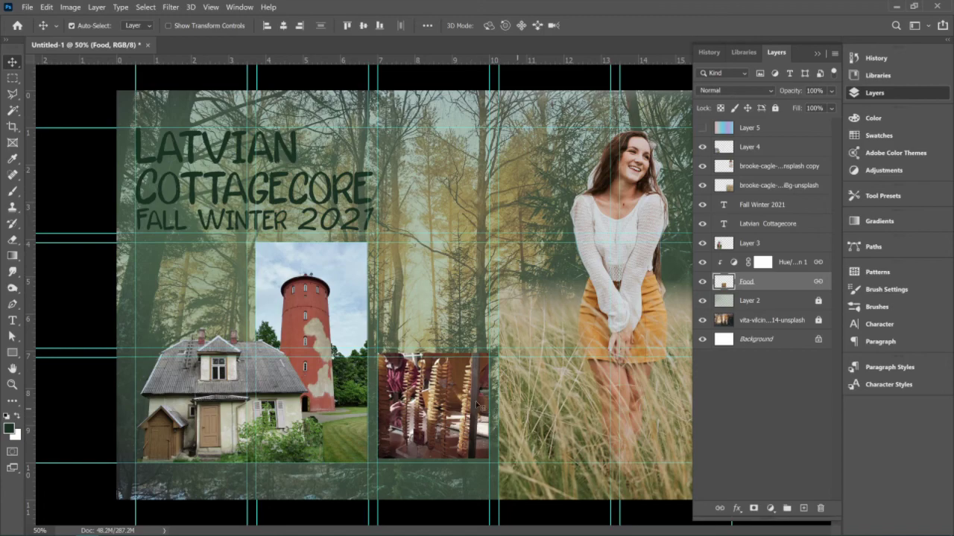
left_click_drag(432, 436, 434, 444)
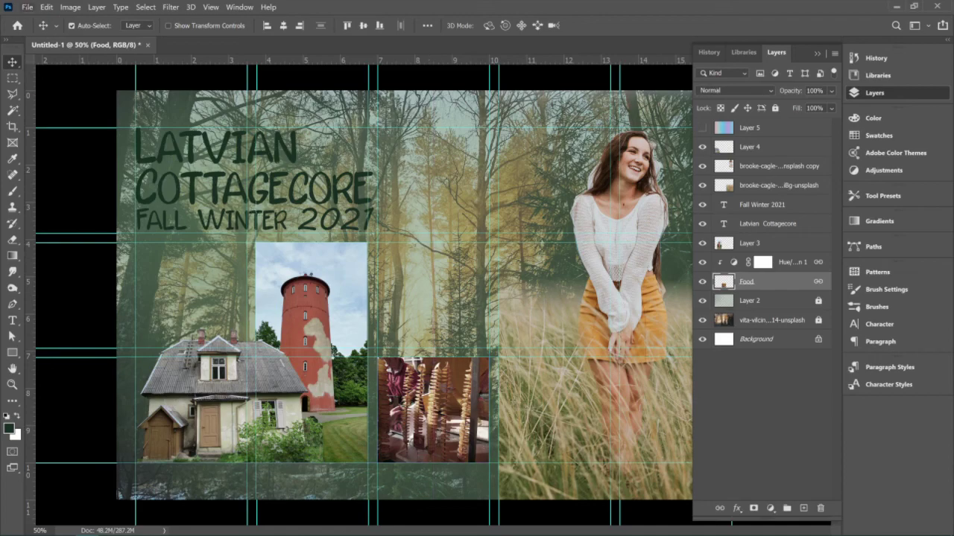
Start saving the document and choose the Raster vs vector folder as its location
left_click(27, 7)
left_click(27, 7)
left_click(27, 6)
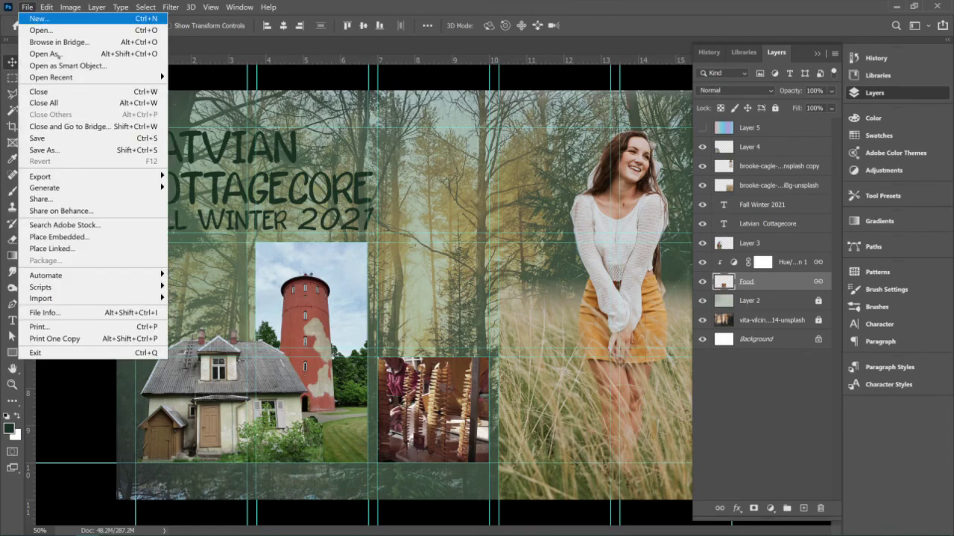
left_click(64, 138)
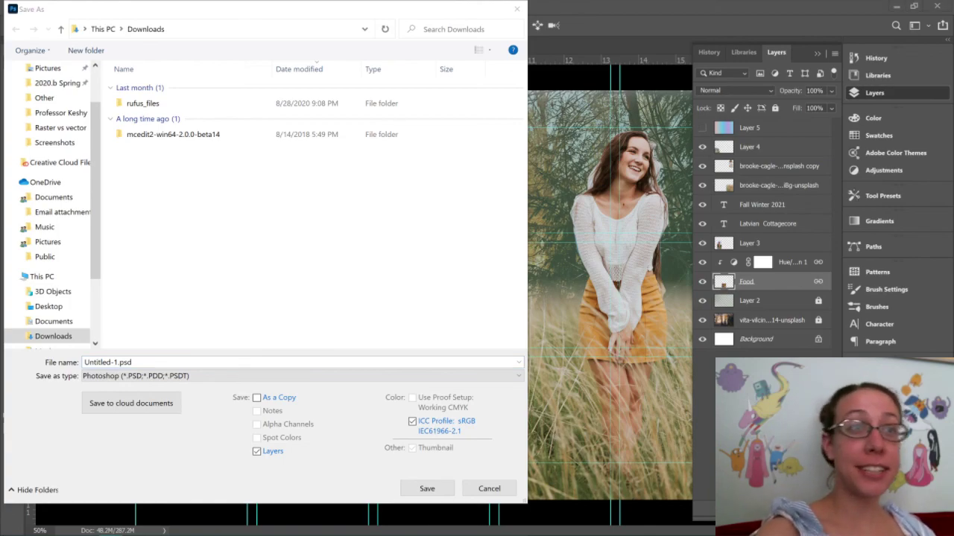
left_click(64, 128)
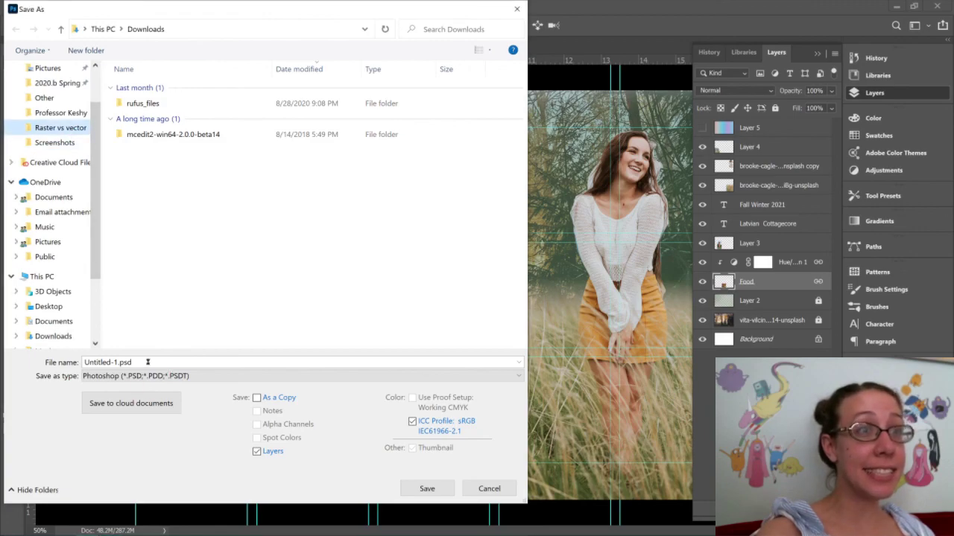
Name the file "latvian moodboard" and save it in Photoshop PSD format with layers
double_click(147, 363)
double_click(147, 363)
left_click_drag(148, 363, 34, 392)
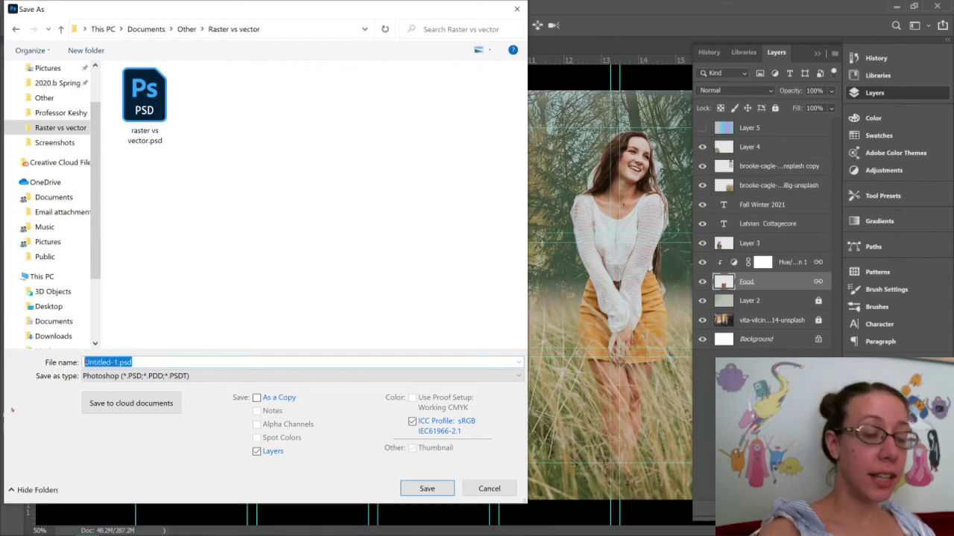
type("latvian ")
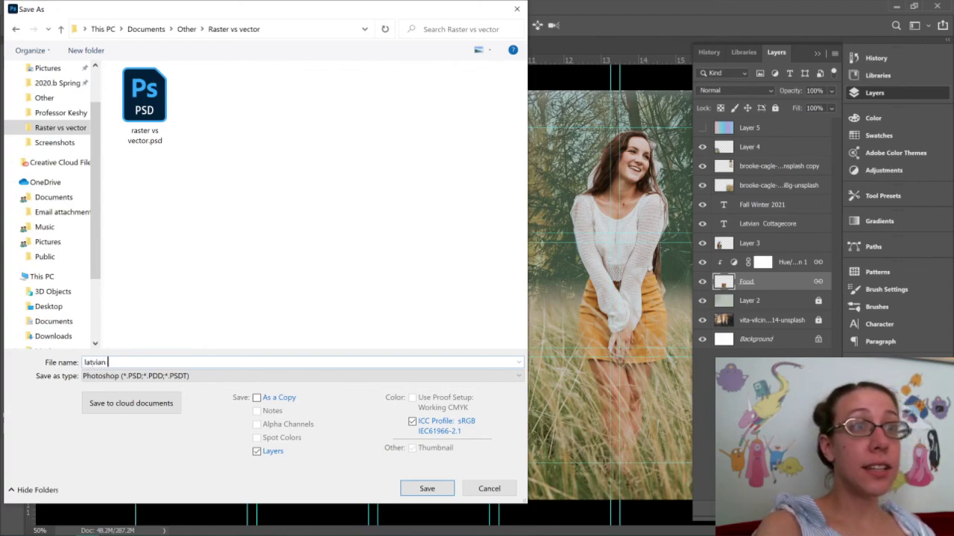
type("moodboared")
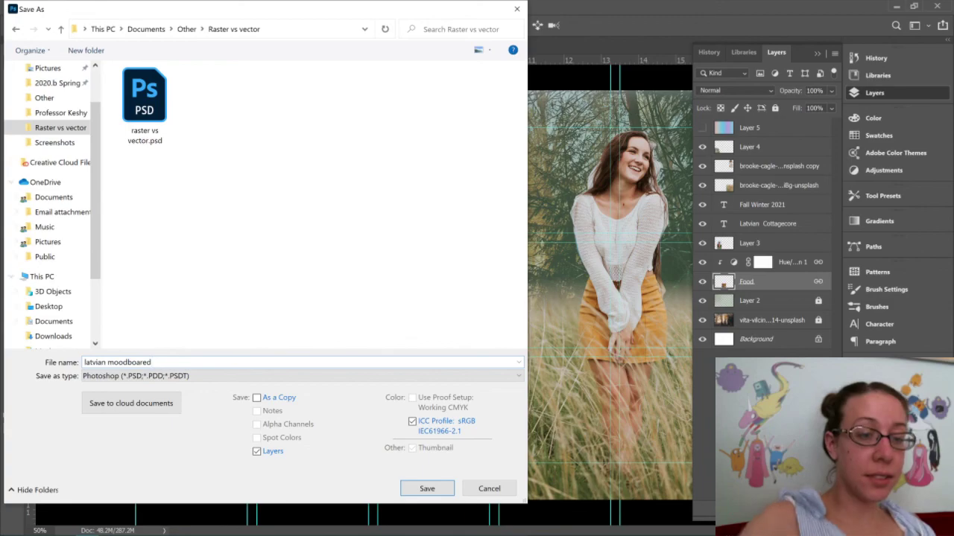
key("BackSpace")
key("BackSpace")
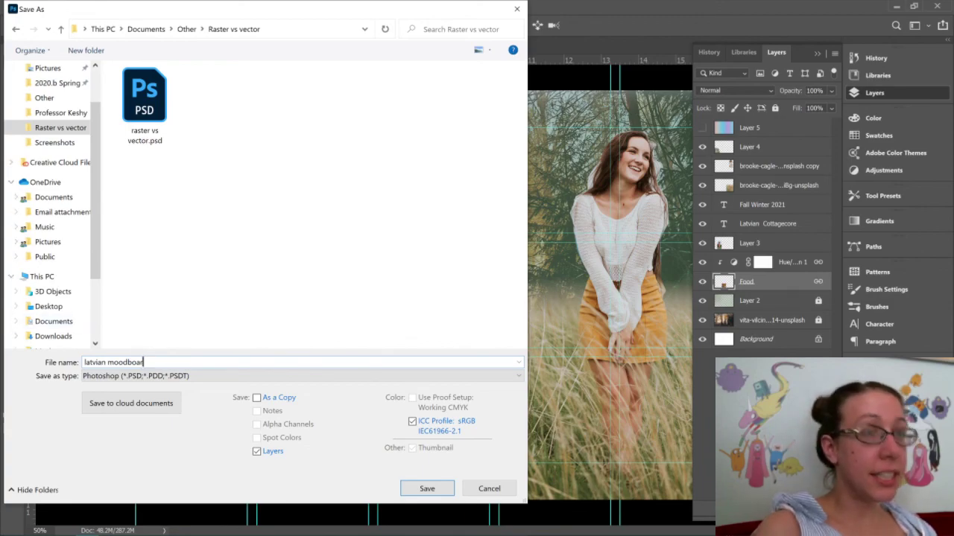
type("d")
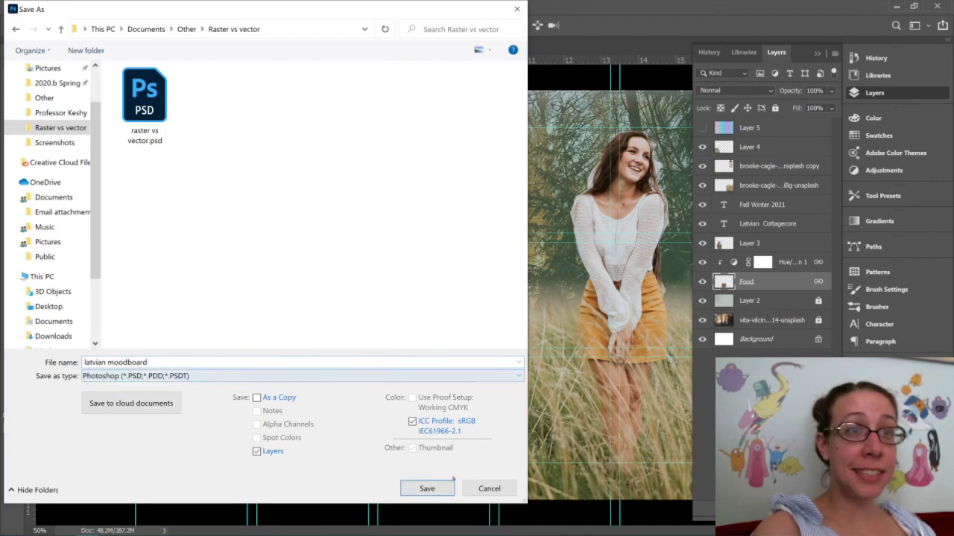
left_click(439, 489)
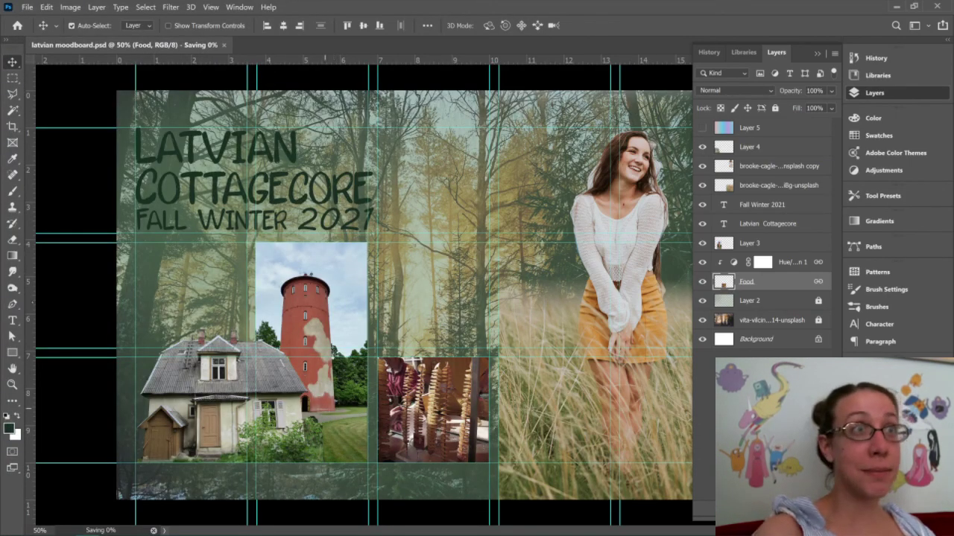
left_click(27, 7)
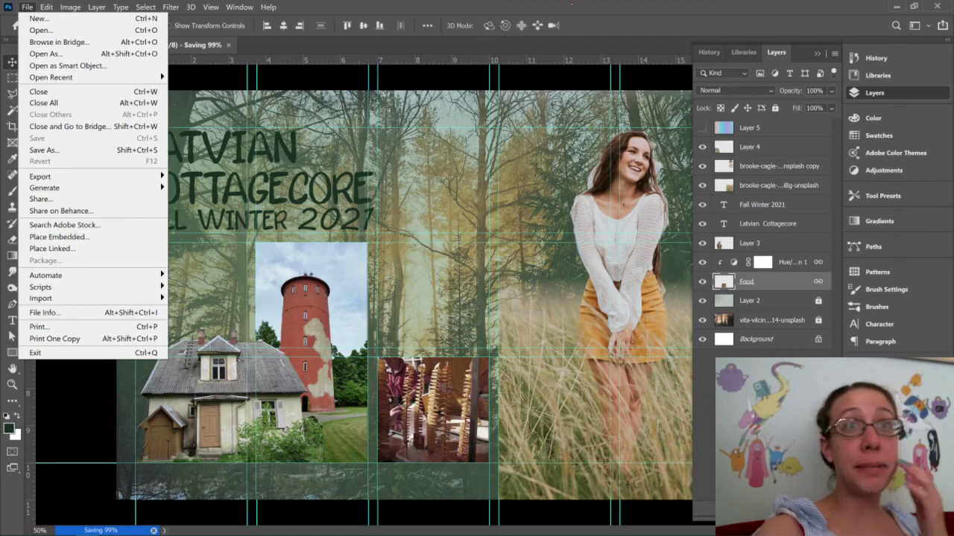
key("Escape")
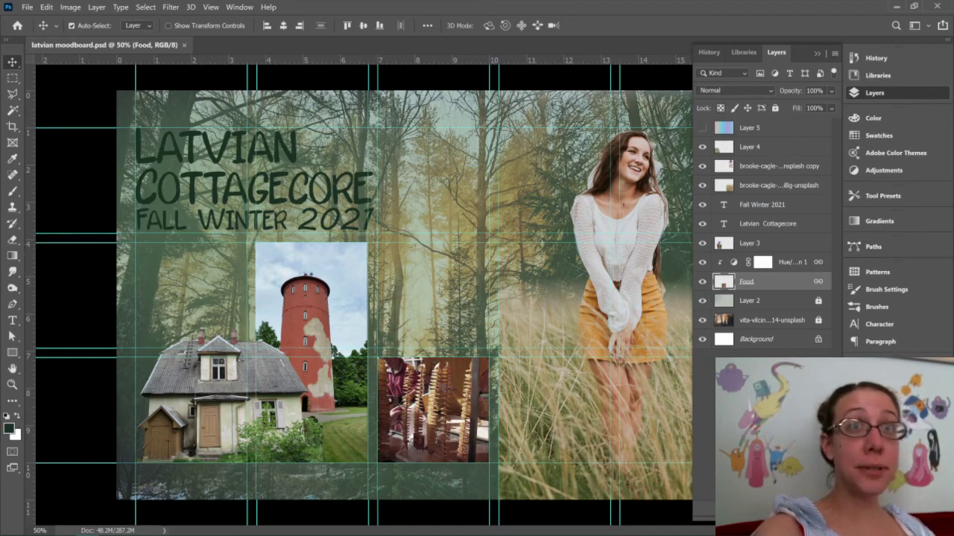
left_click(835, 53)
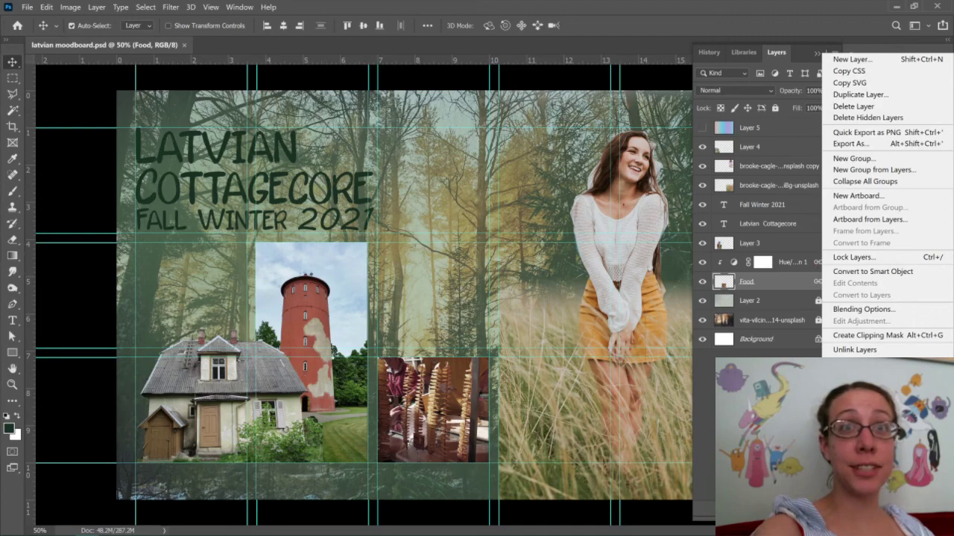
key("Escape")
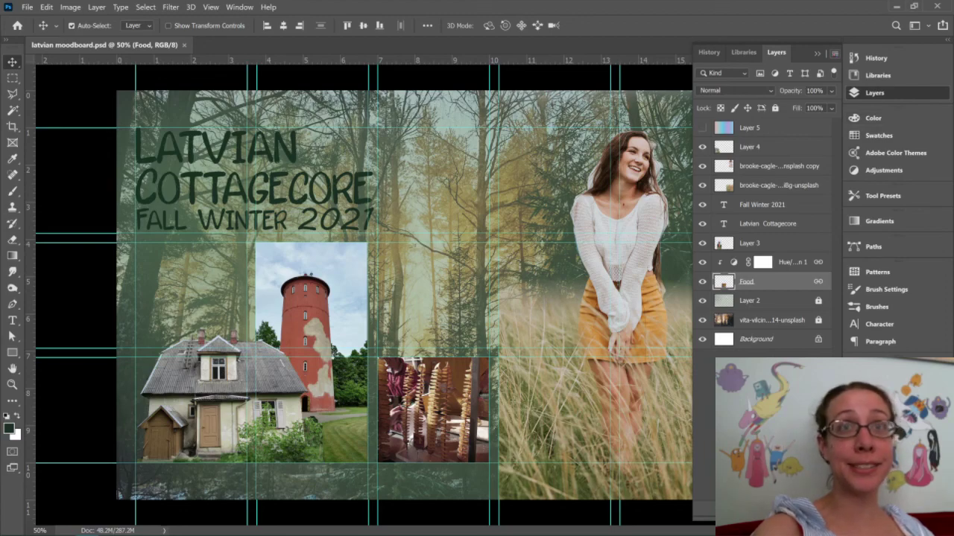
Flatten the moodboard into a single background layer, discarding the hidden layers
left_click(833, 53)
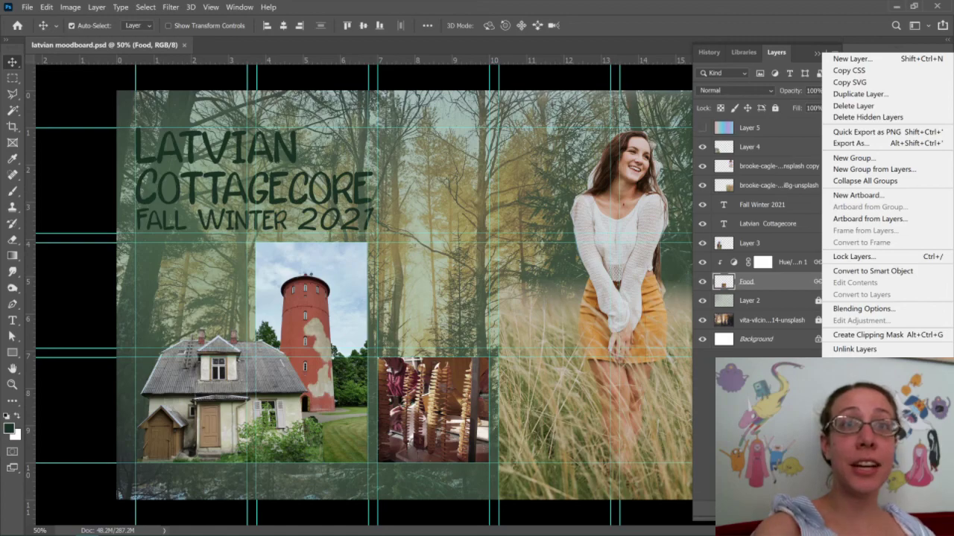
left_click(868, 117)
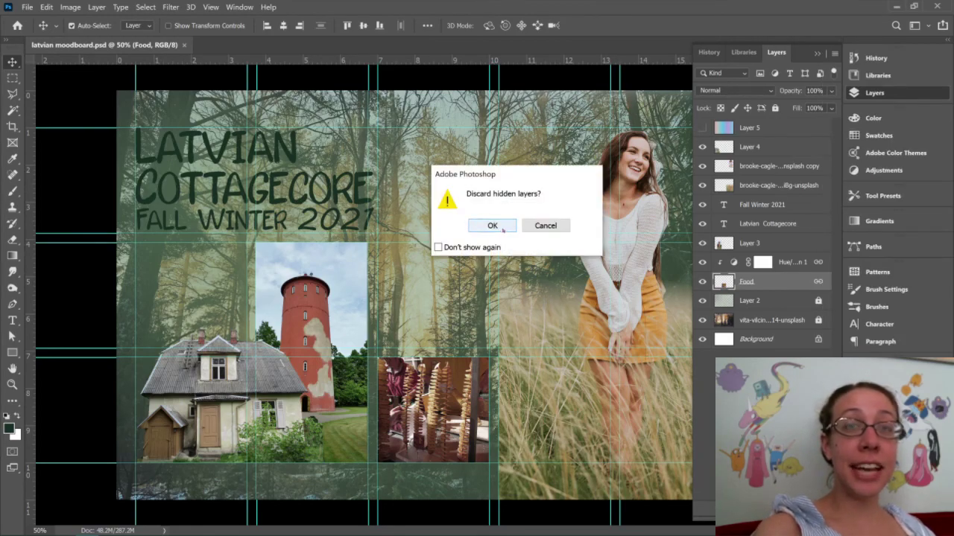
left_click(493, 225)
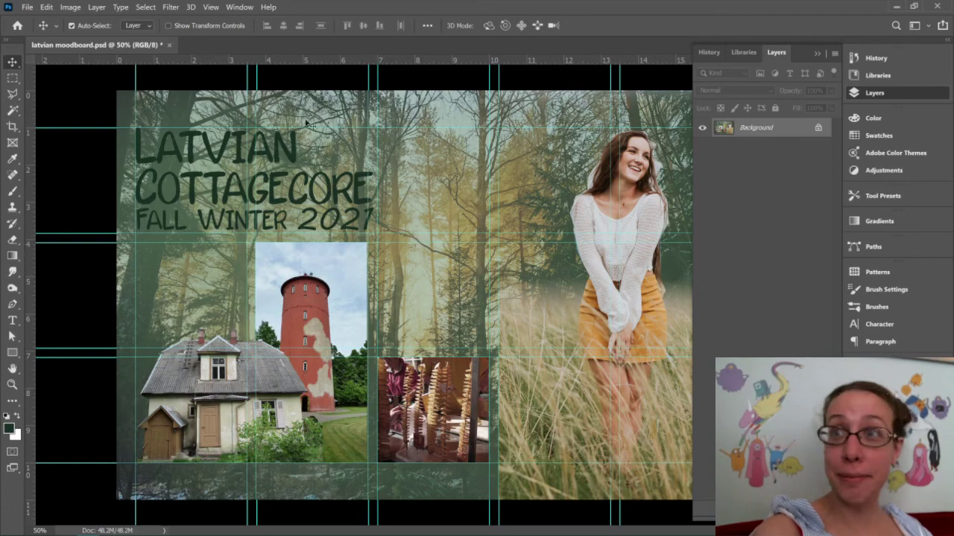
Save the flattened moodboard under the name "latvian moodboard" in JPEG format in the Raster vs vector folder
left_click(27, 7)
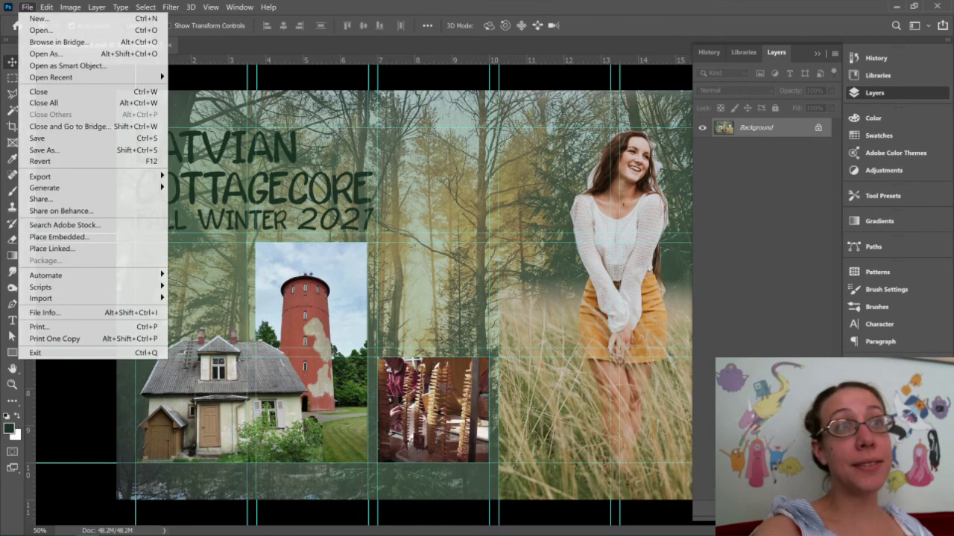
left_click(46, 6)
mouse_move(27, 7)
left_click(79, 151)
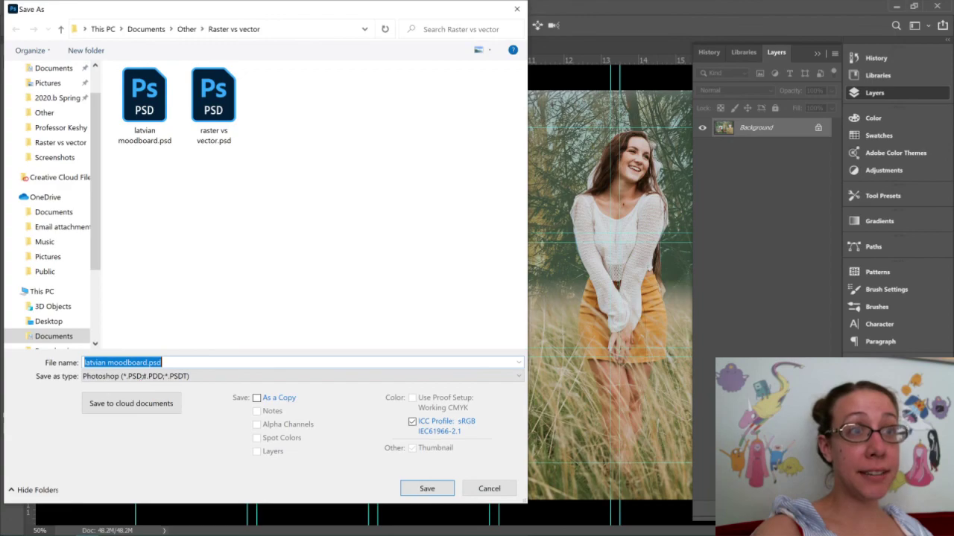
left_click(298, 376)
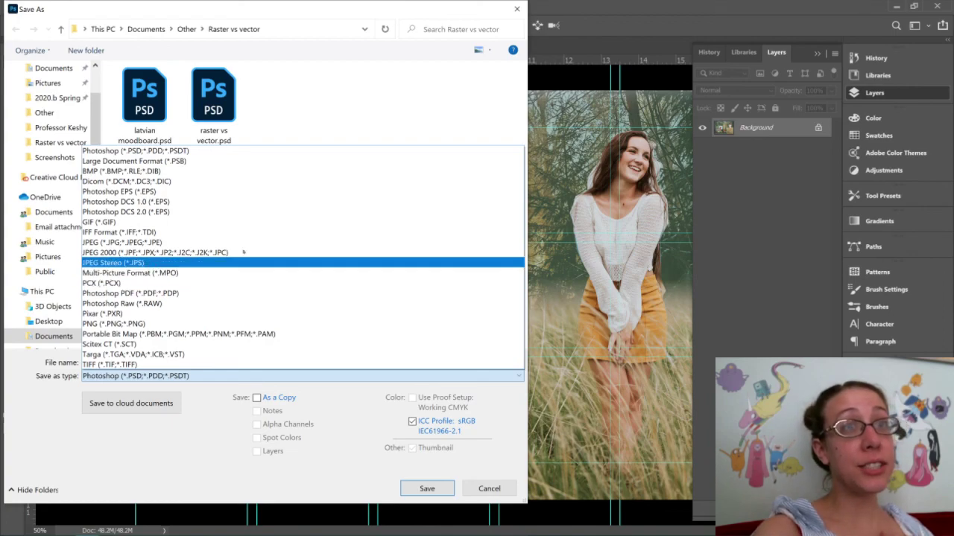
left_click(123, 242)
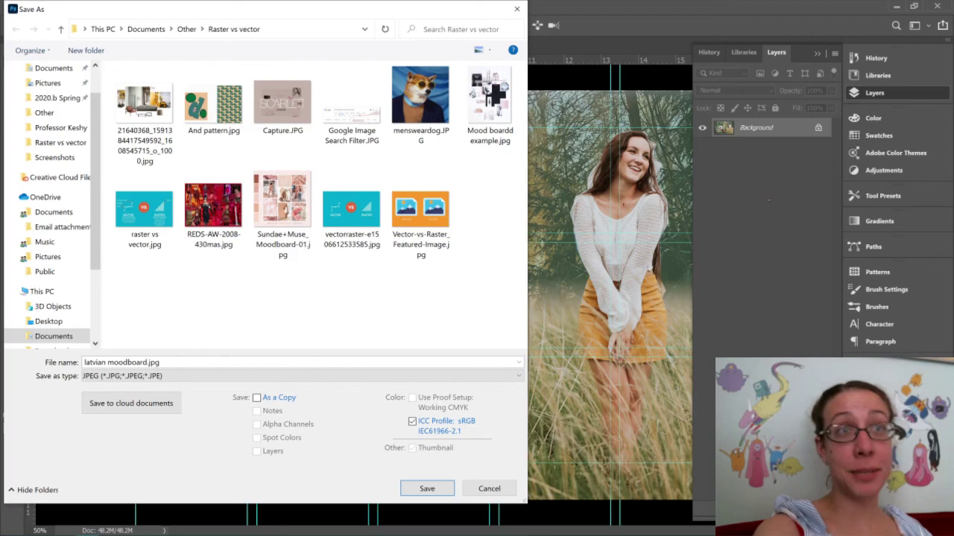
left_click(427, 489)
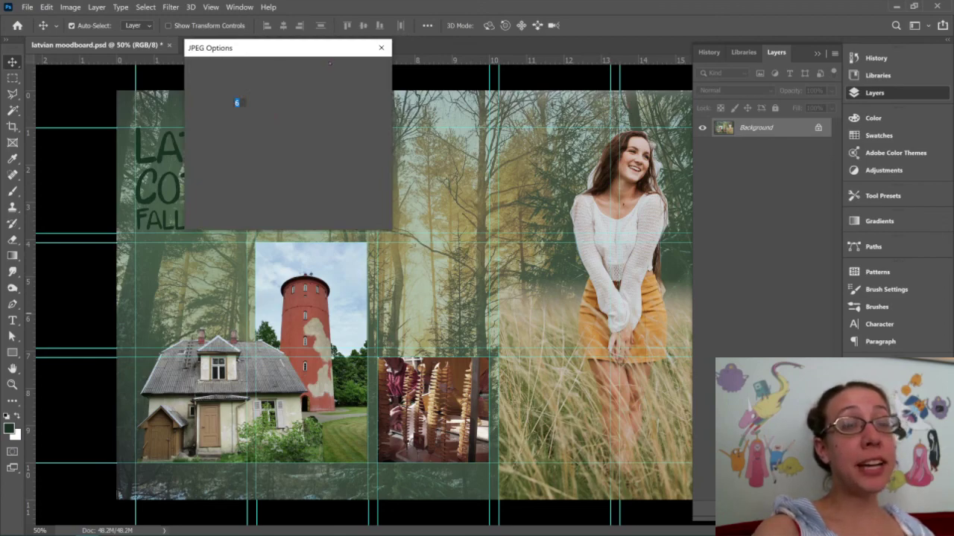
Set the JPEG quality to 12 (Maximum) with the Baseline ("Standard") format and confirm the export options
key("Up")
key("Up")
key("Up")
key("Up")
key("Up")
key("Up")
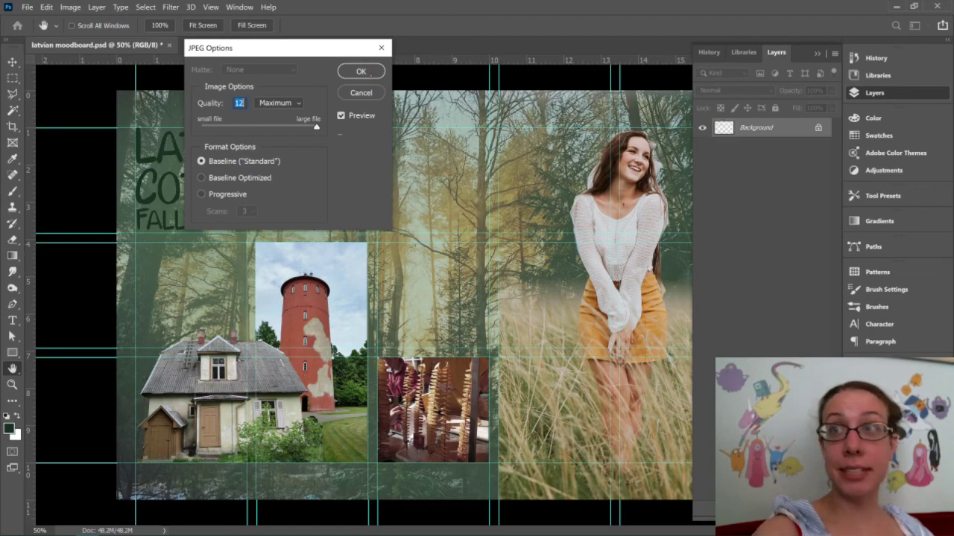
left_click(361, 72)
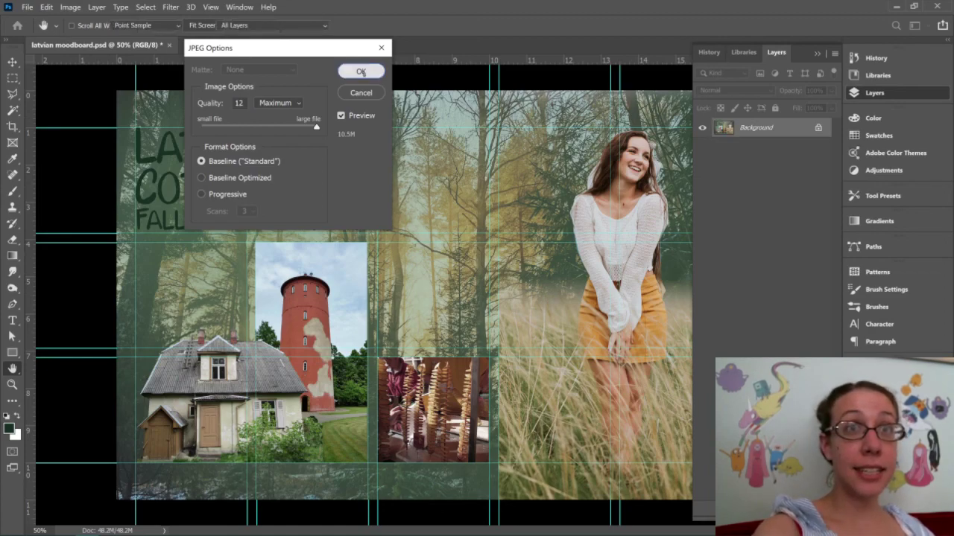